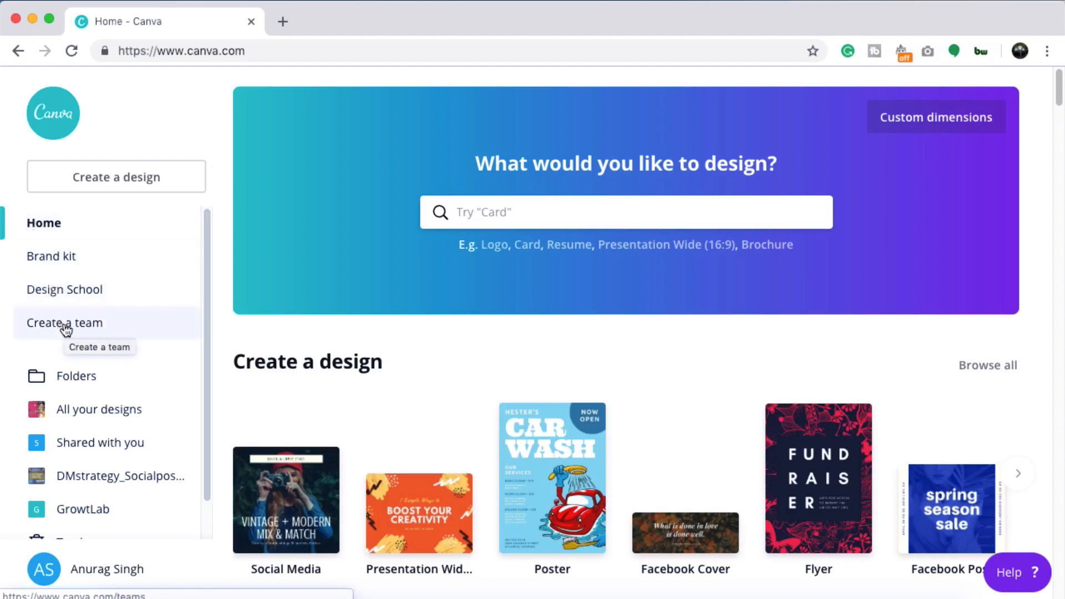
- Open the brand kit and examine its color palette, logos, and heading, sub-heading and body fonts
click(50, 261)
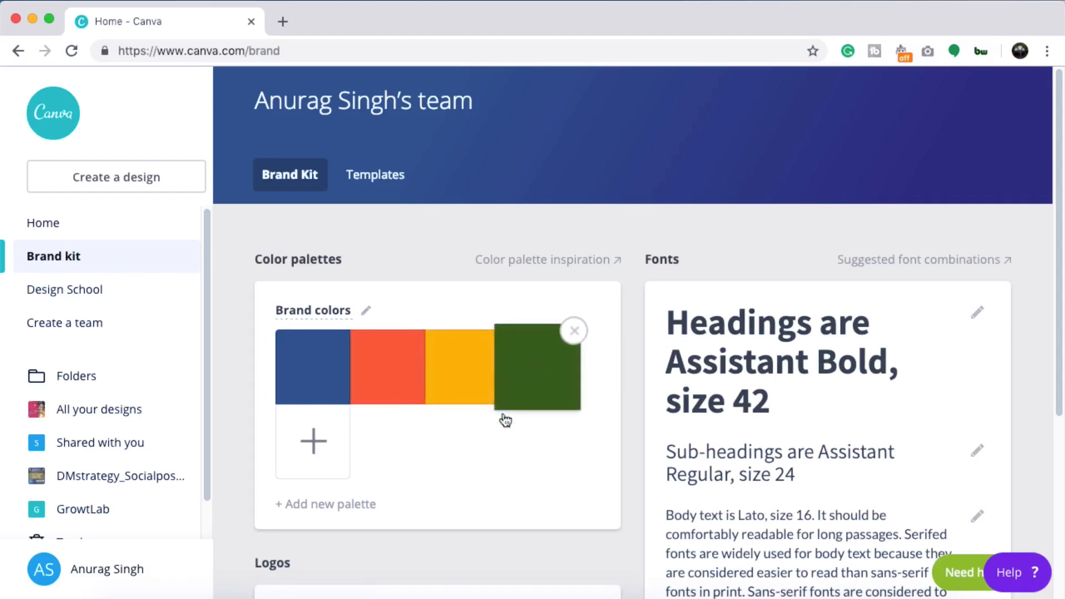
scroll(793, 344, down, 3)
scroll(728, 344, down, 3)
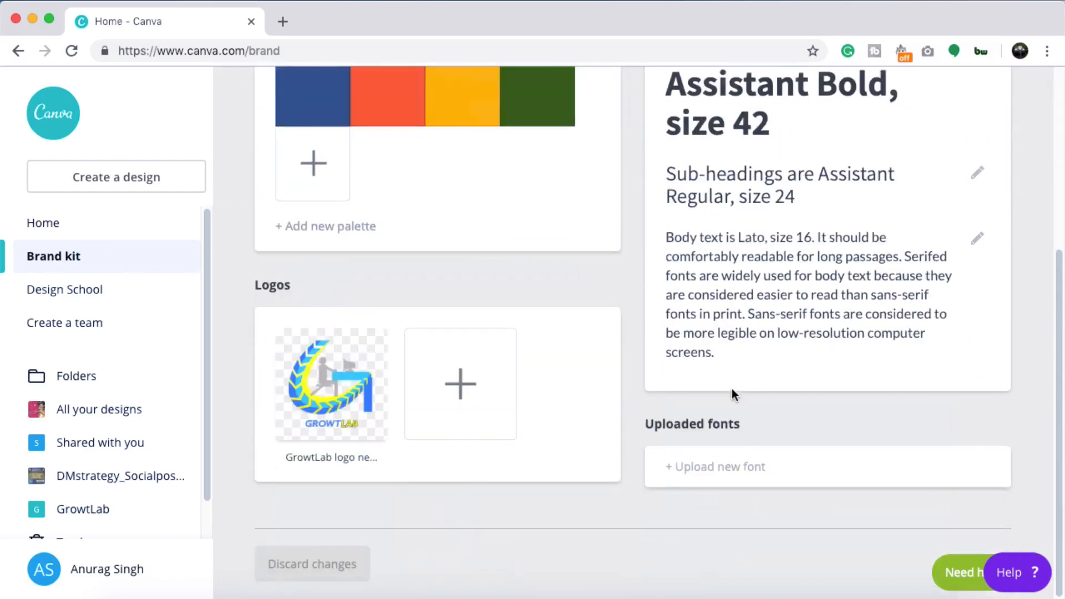
drag(737, 227, 759, 227)
click(817, 161)
drag(817, 161, 791, 183)
scroll(794, 162, up, 1)
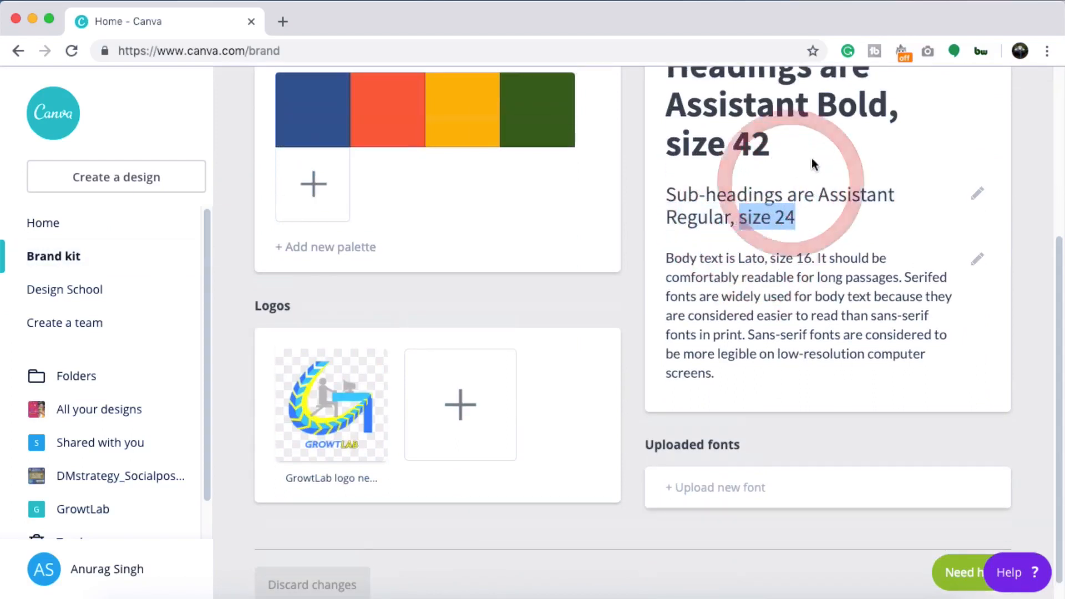
drag(673, 105, 765, 140)
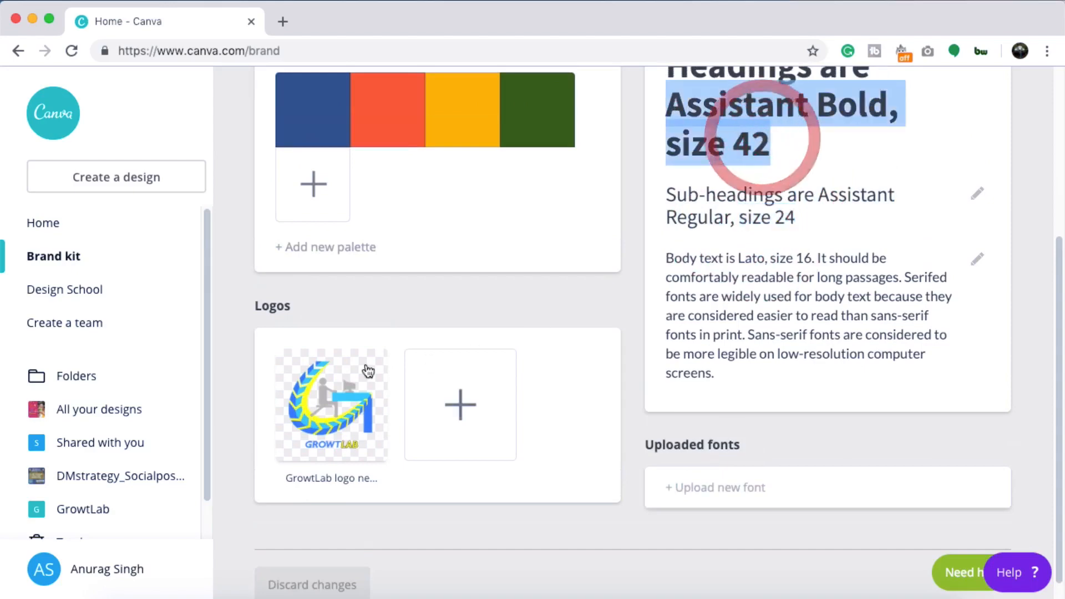
scroll(318, 399, up, 1)
scroll(318, 399, up, 7)
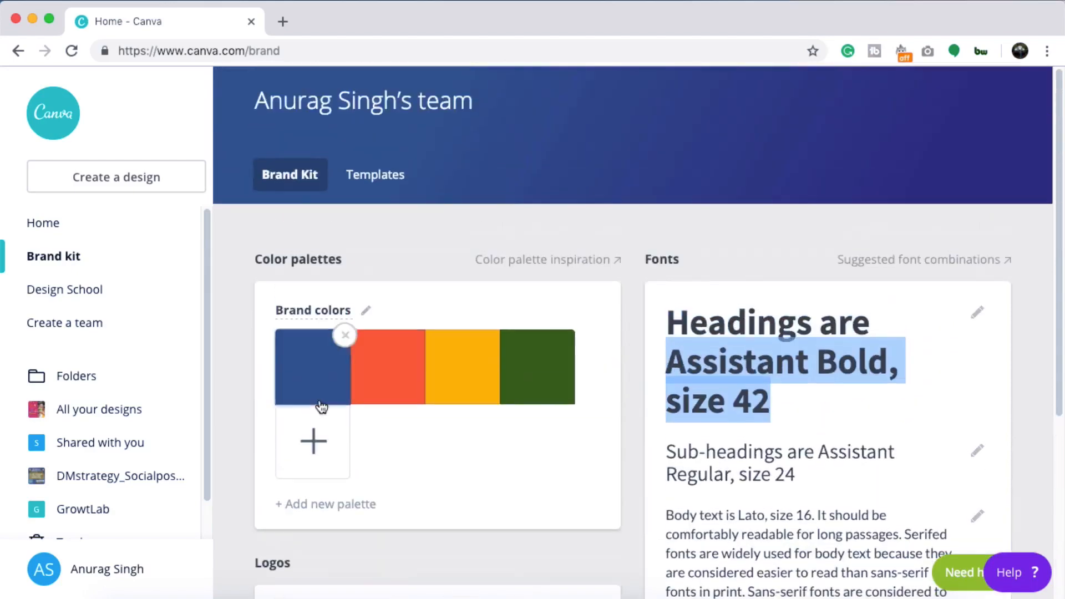
- Browse Design School's tutorials, view the full list of how-to videos, and close the Design School page
click(54, 289)
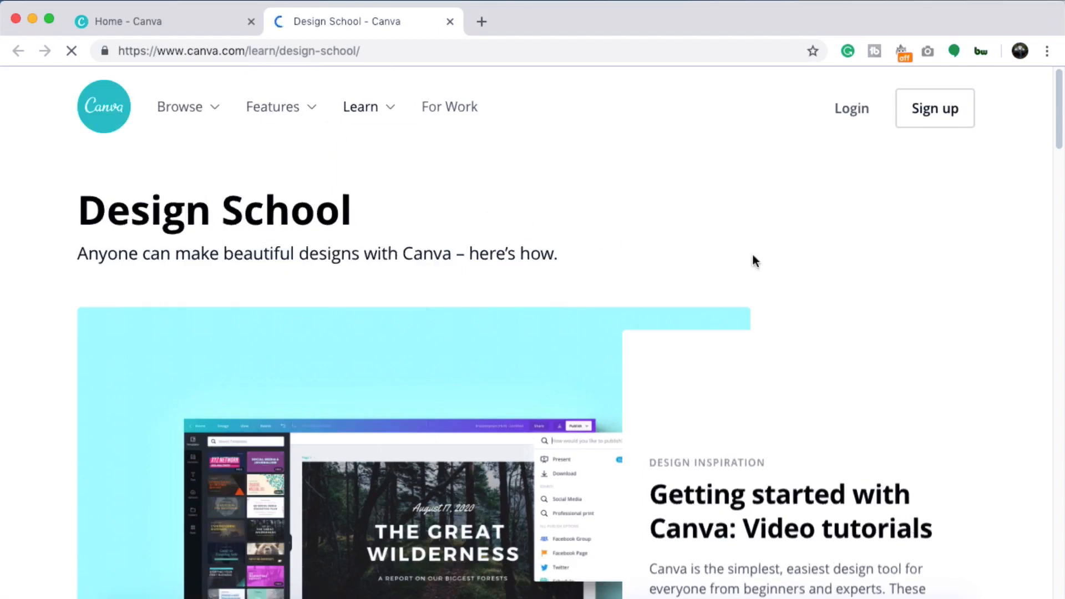
scroll(790, 311, down, 3)
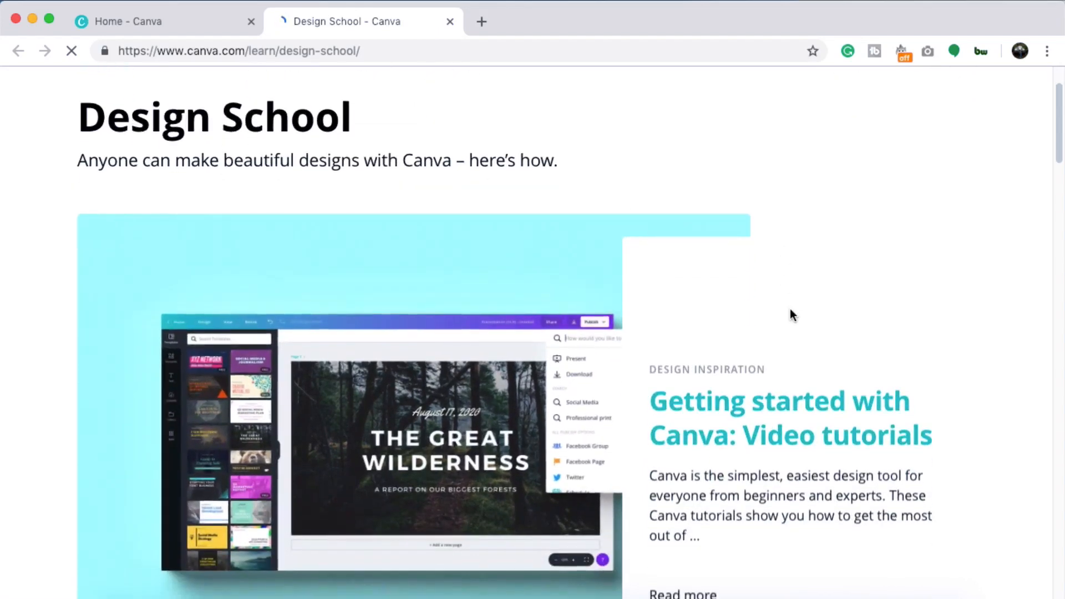
scroll(790, 315, down, 5)
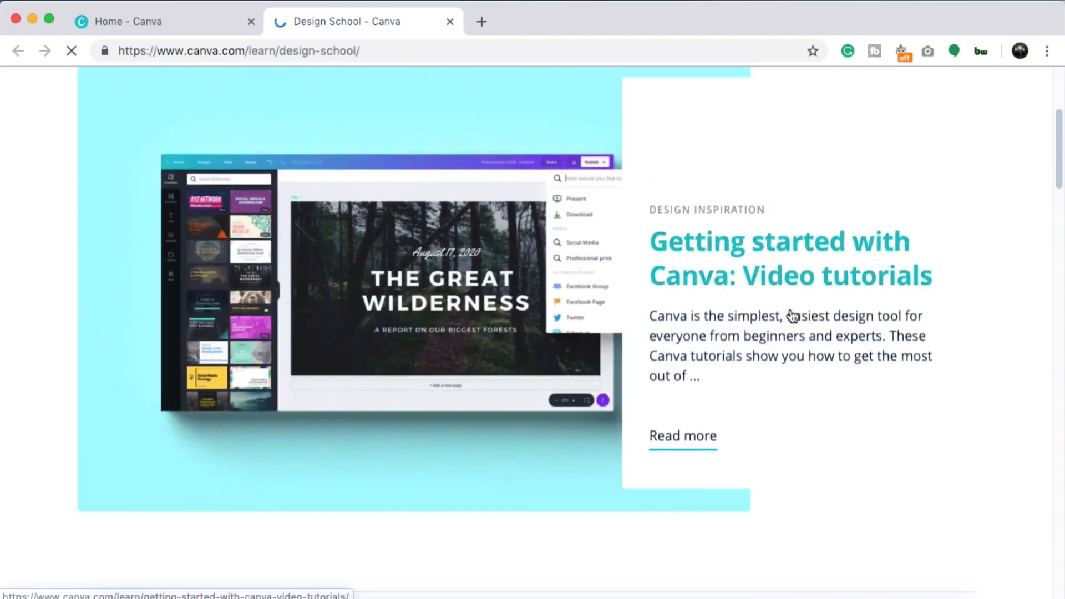
scroll(732, 377, down, 1)
scroll(732, 377, down, 20)
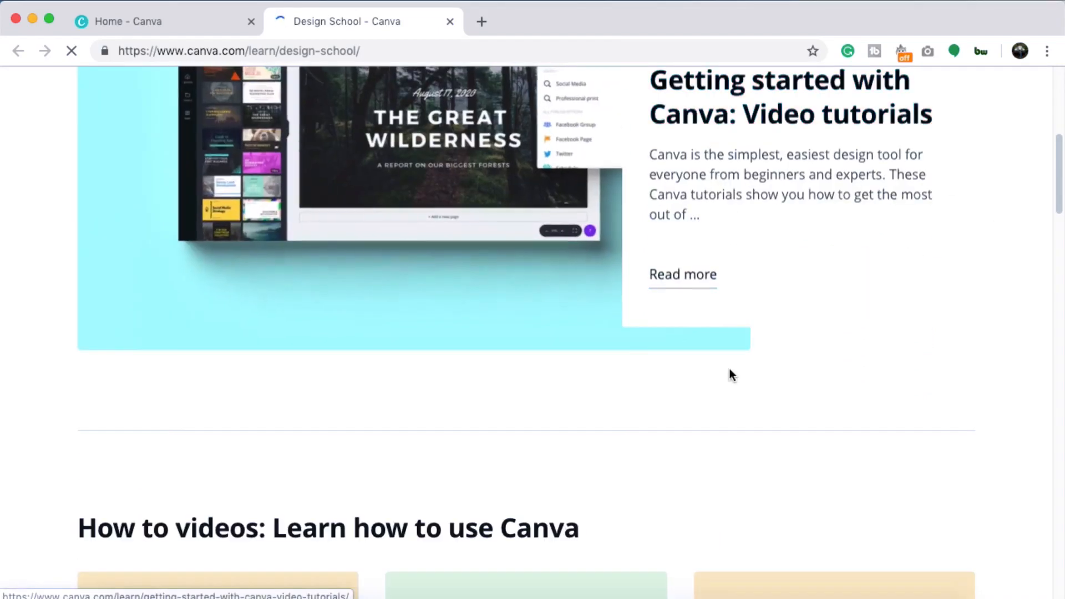
scroll(686, 272, up, 2)
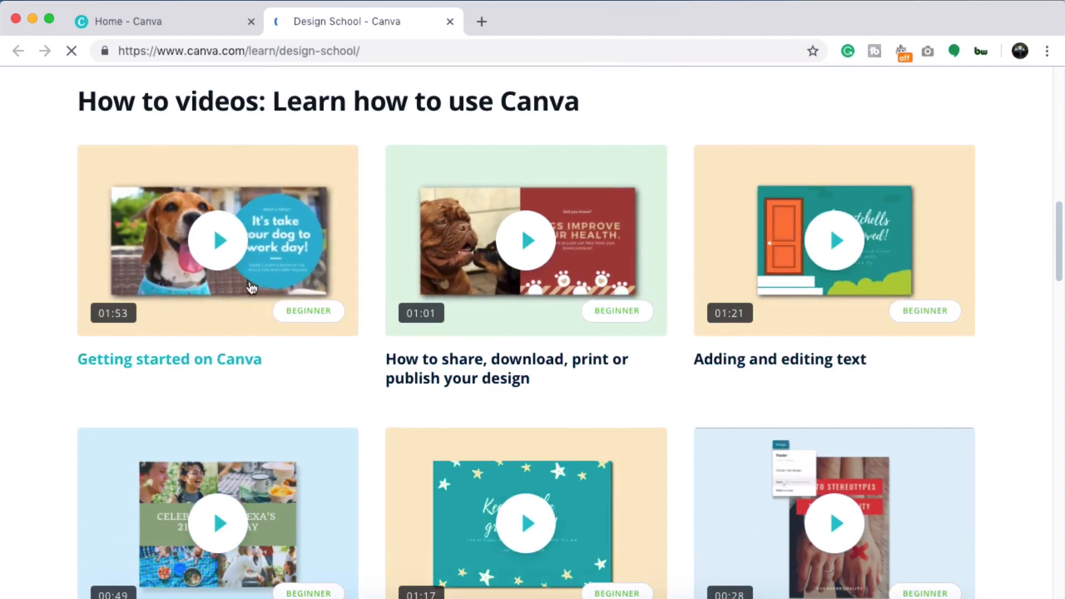
scroll(794, 272, down, 5)
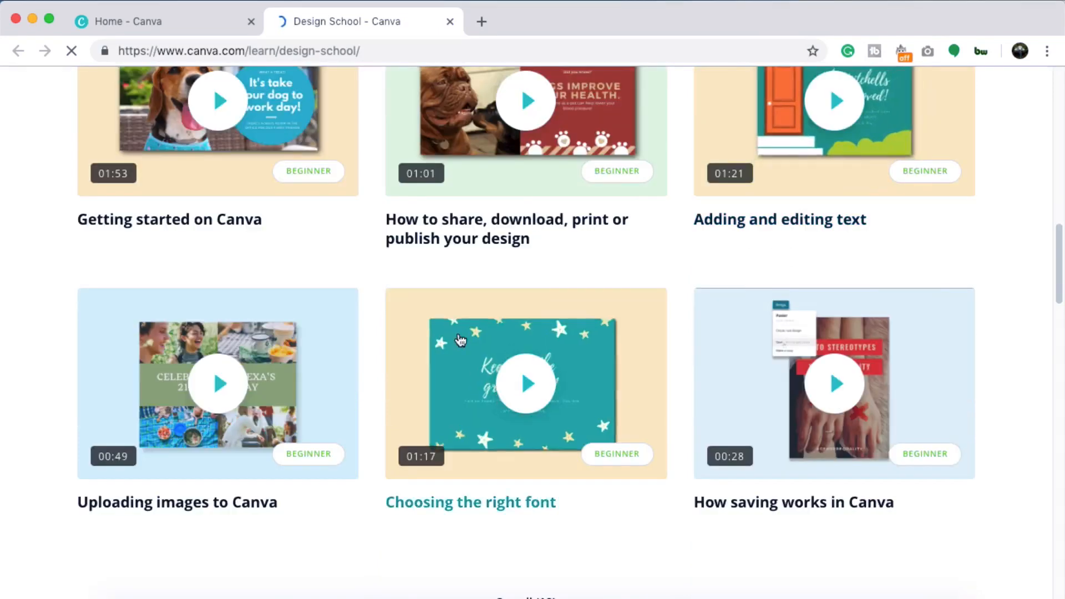
scroll(860, 387, down, 5)
scroll(858, 380, down, 10)
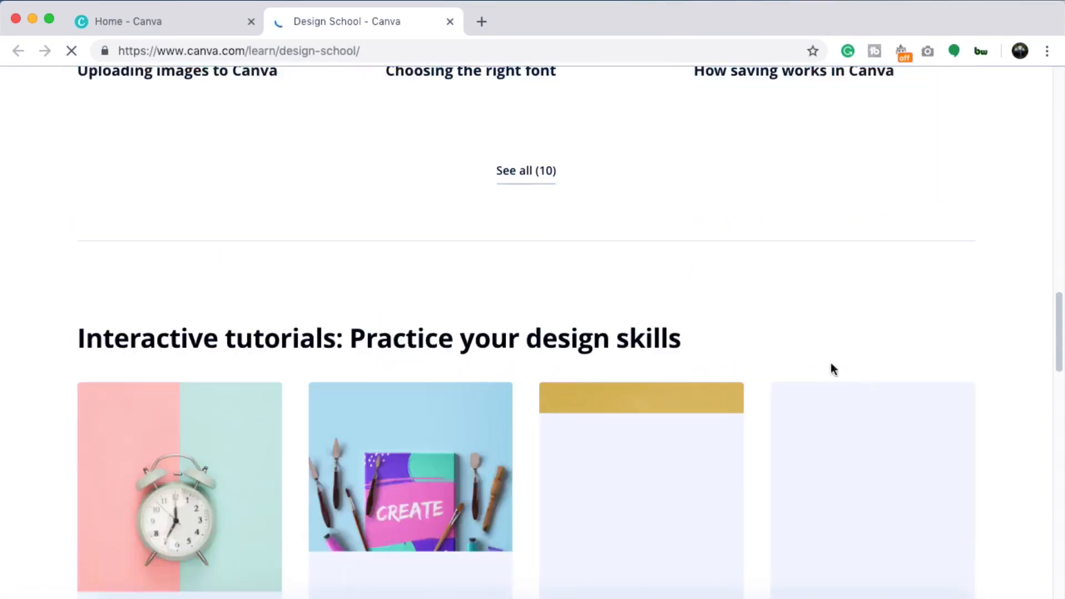
click(520, 172)
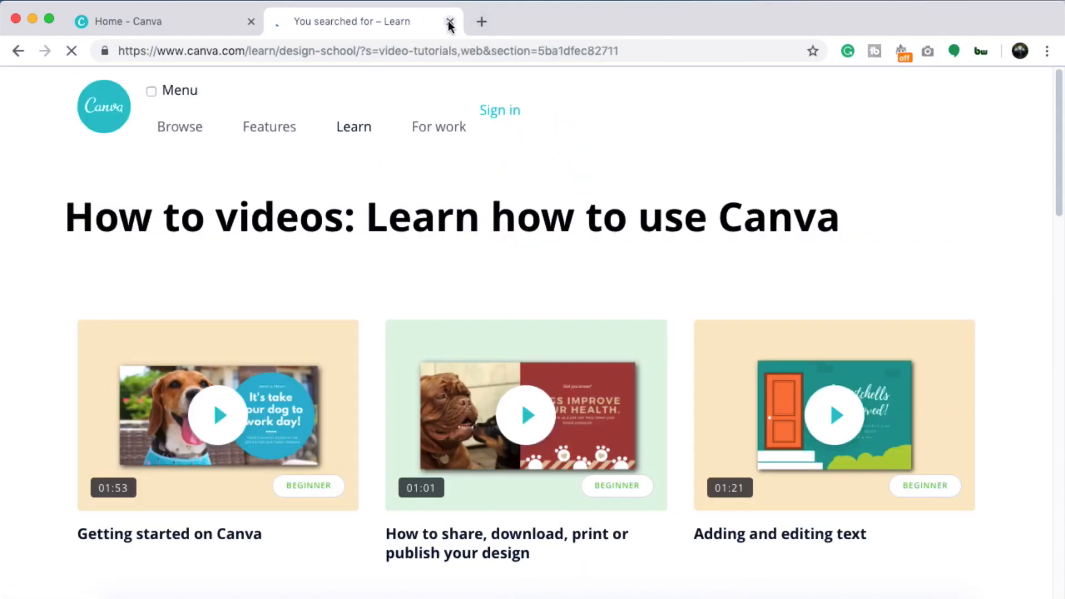
click(449, 22)
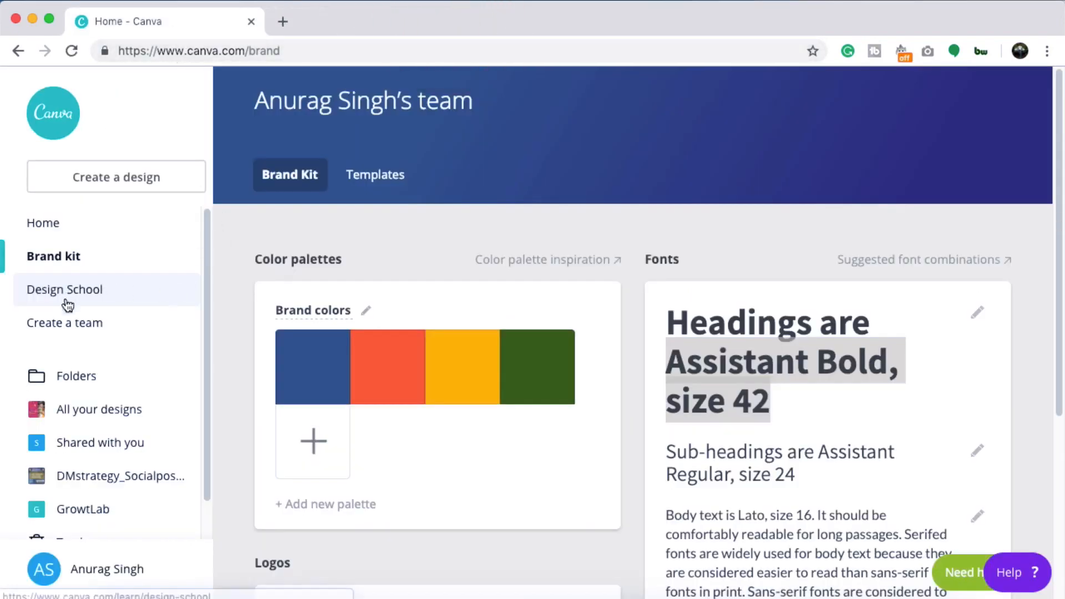
- Review the Create a team page's invitation fields, role choices and members list, and return to the home page
click(70, 330)
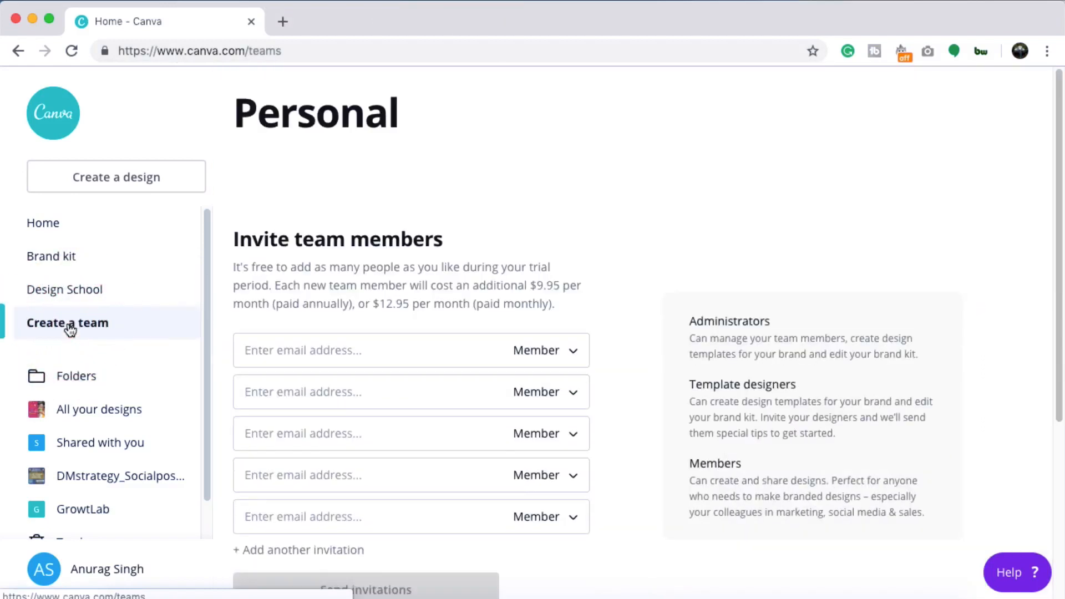
click(227, 232)
scroll(618, 515, down, 3)
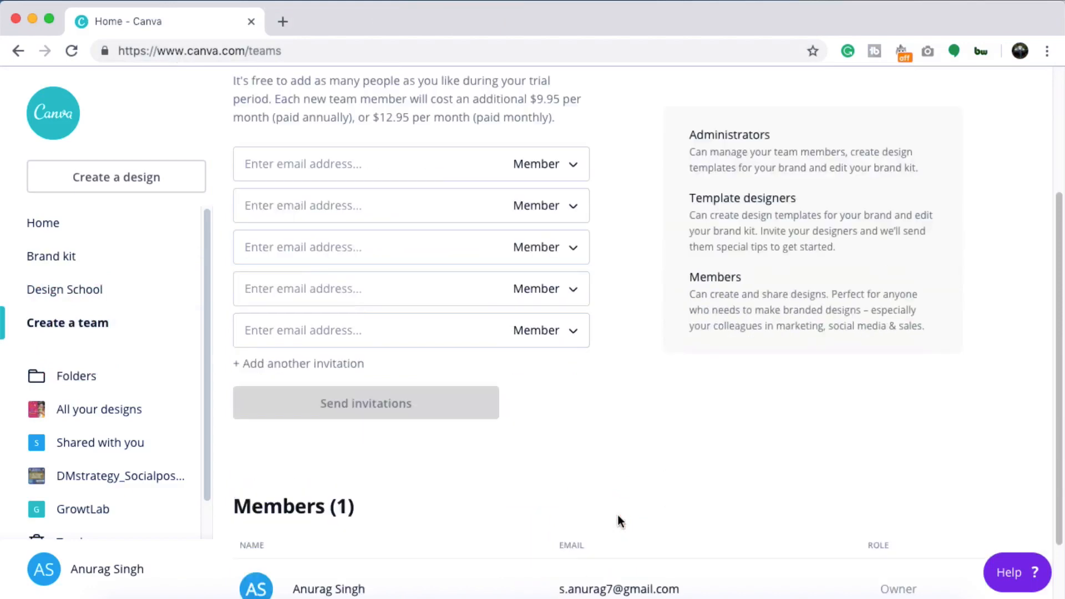
scroll(327, 444, down, 2)
scroll(657, 384, up, 5)
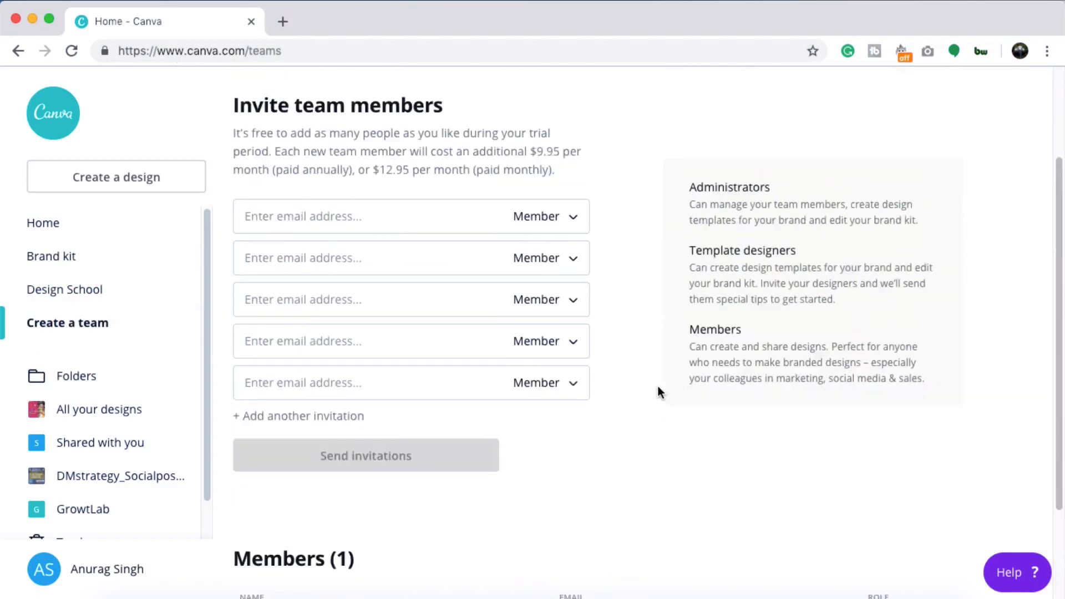
click(543, 351)
click(604, 408)
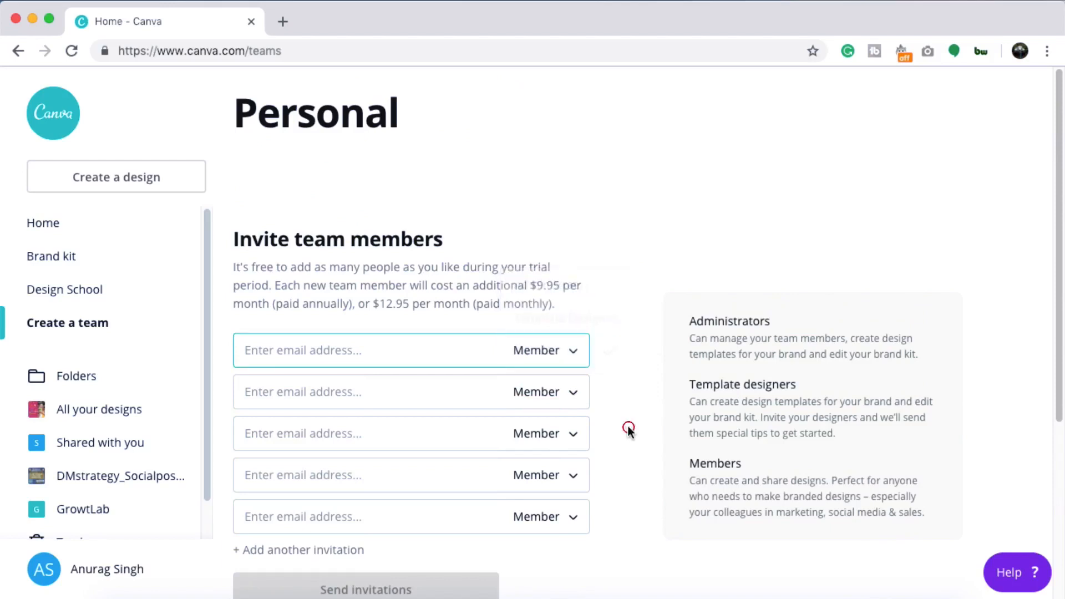
click(44, 229)
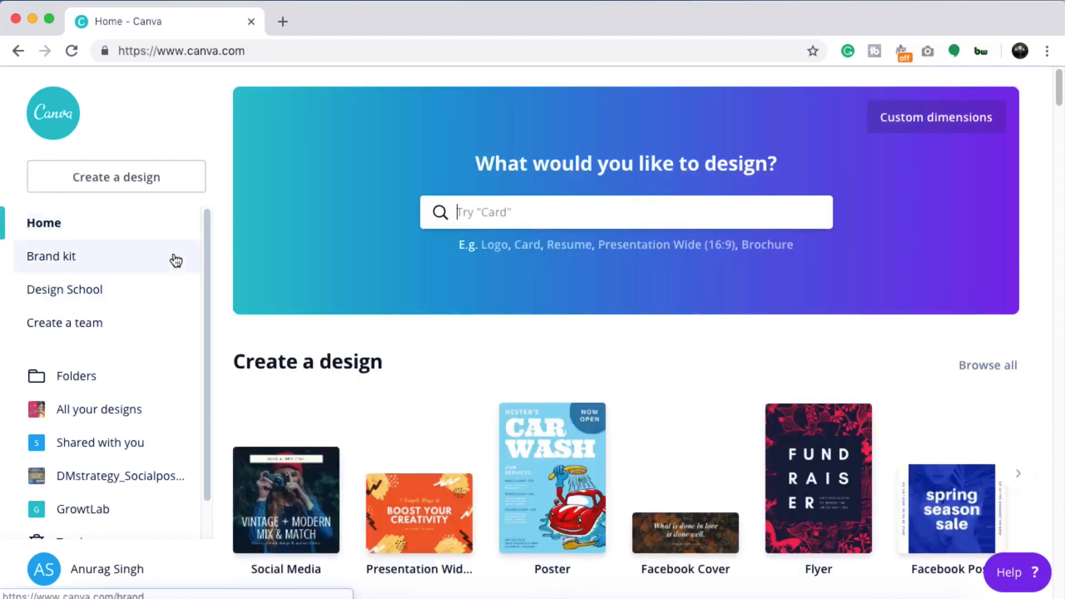
- Create a photo folder named Sample Folder that is not shared with the team
click(65, 377)
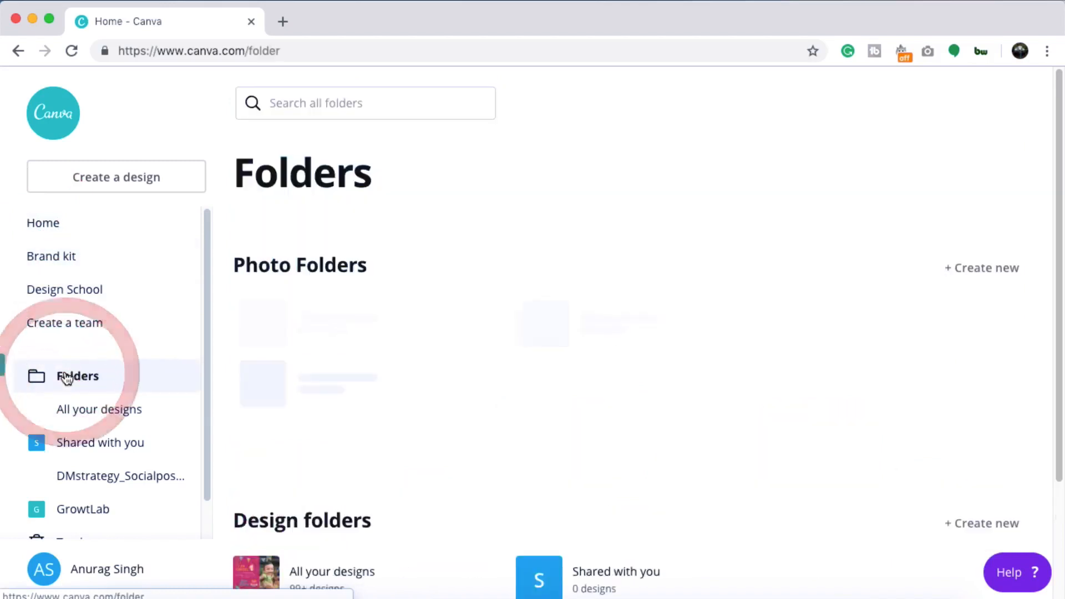
scroll(418, 347, down, 2)
scroll(421, 347, down, 1)
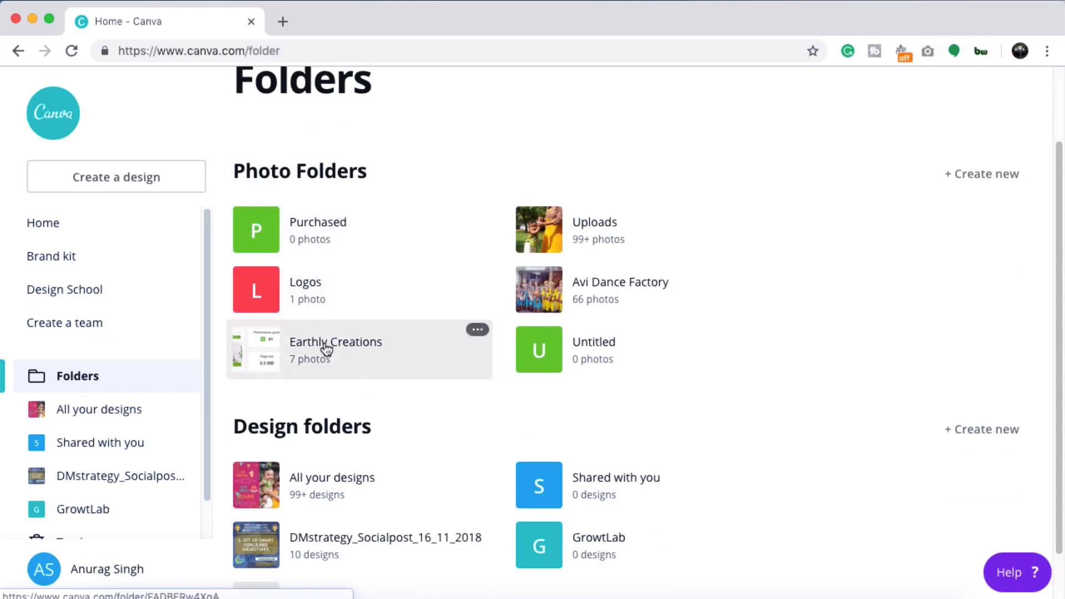
click(982, 171)
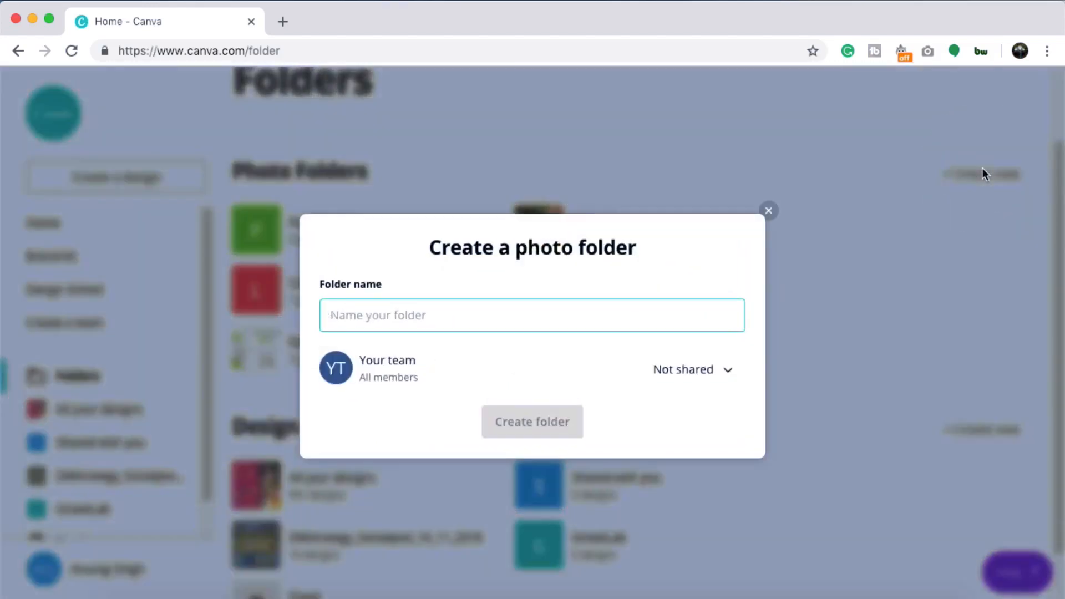
click(467, 315)
text(Sample Folder)
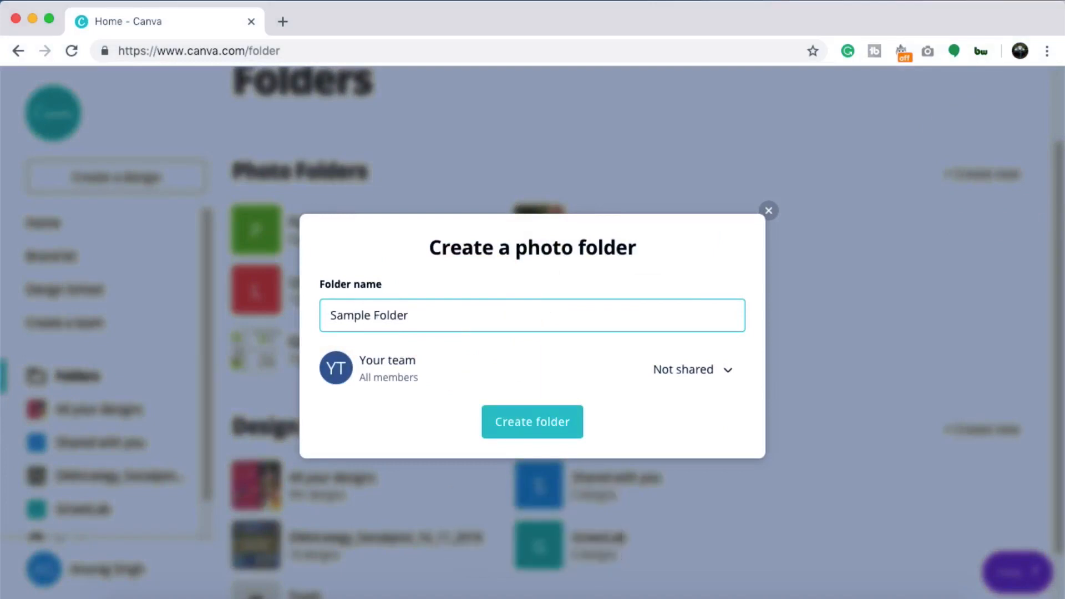
click(702, 371)
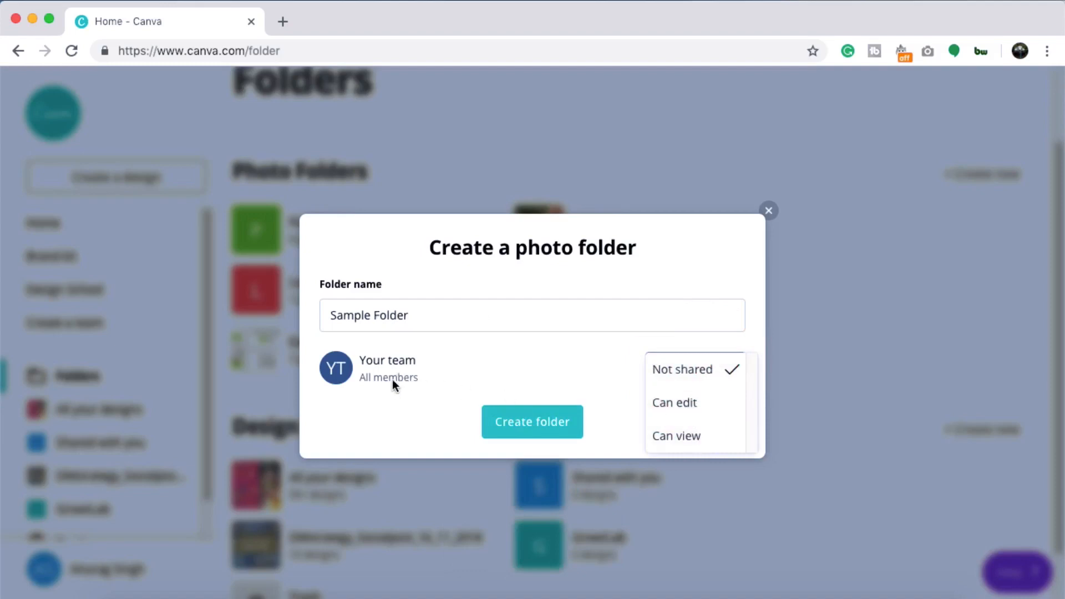
click(520, 380)
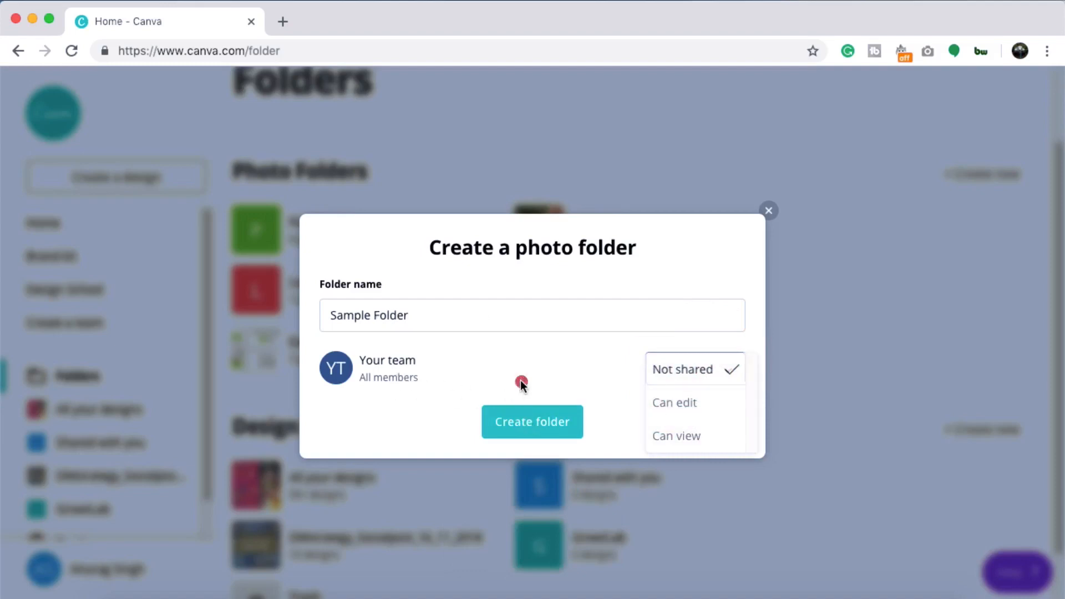
click(528, 430)
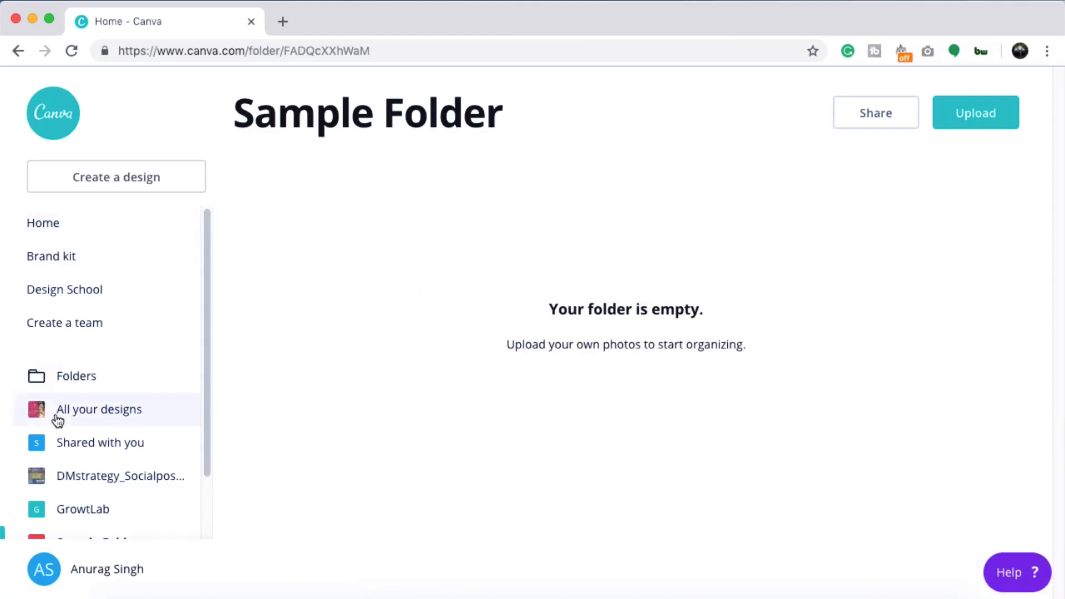
- Upload the 1st Birthday JPG image from Downloads into Sample Folder
scroll(58, 420, down, 2)
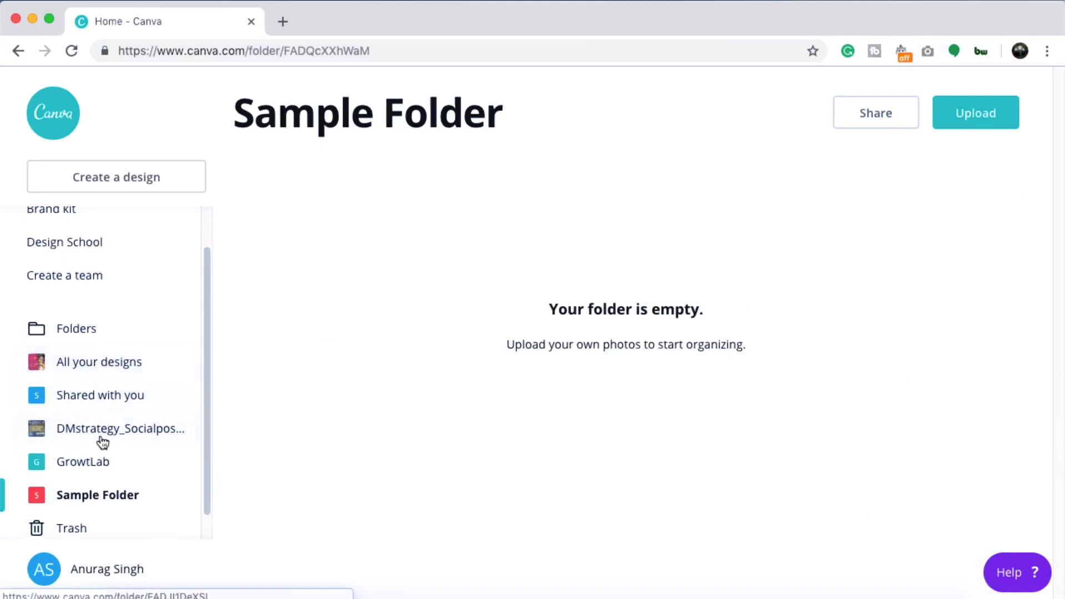
scroll(102, 461, down, 1)
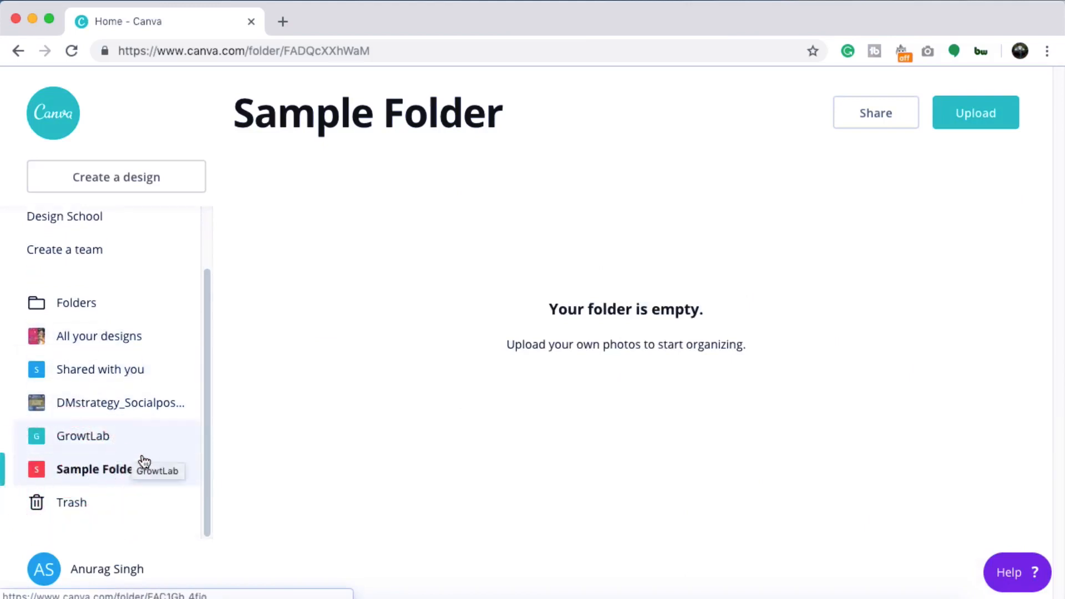
scroll(136, 357, up, 1)
scroll(137, 360, down, 1)
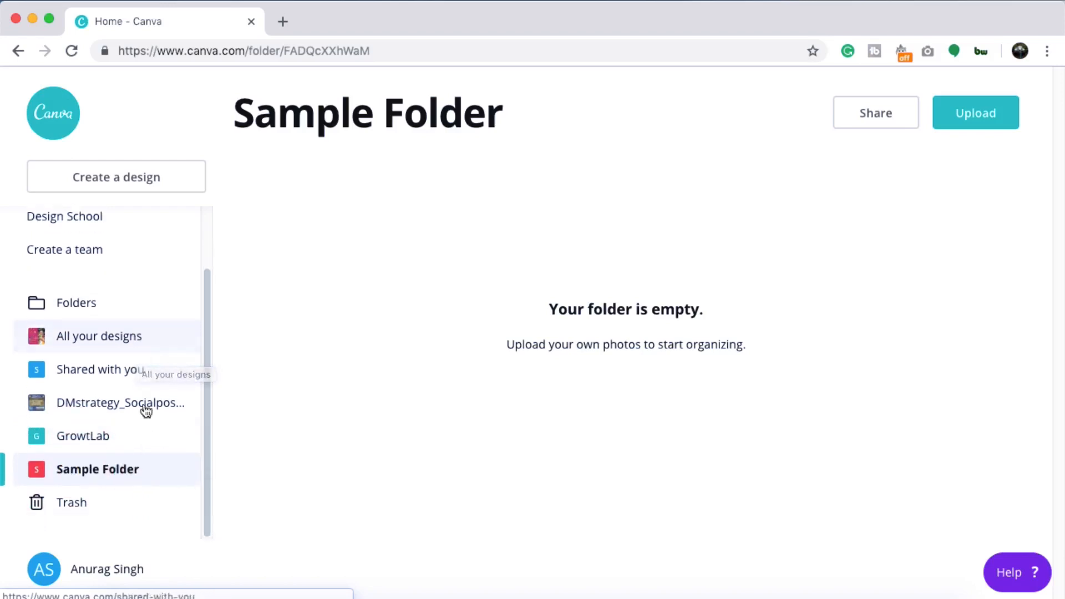
click(1001, 119)
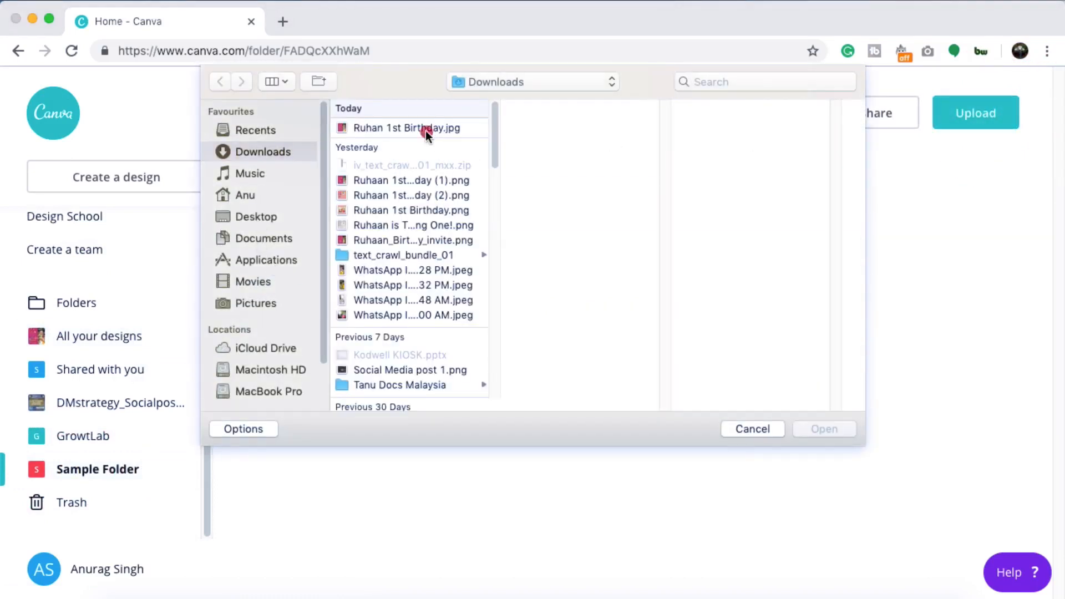
click(425, 131)
click(850, 429)
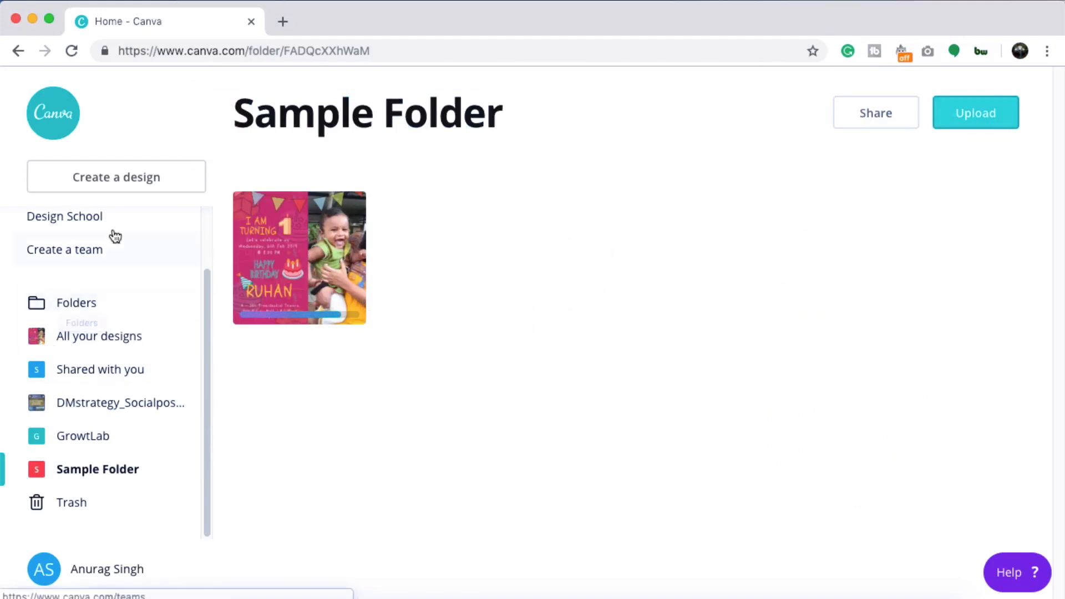
- Review the destination folders offered for moving the birthday image, and close the list without moving it
scroll(78, 236, up, 2)
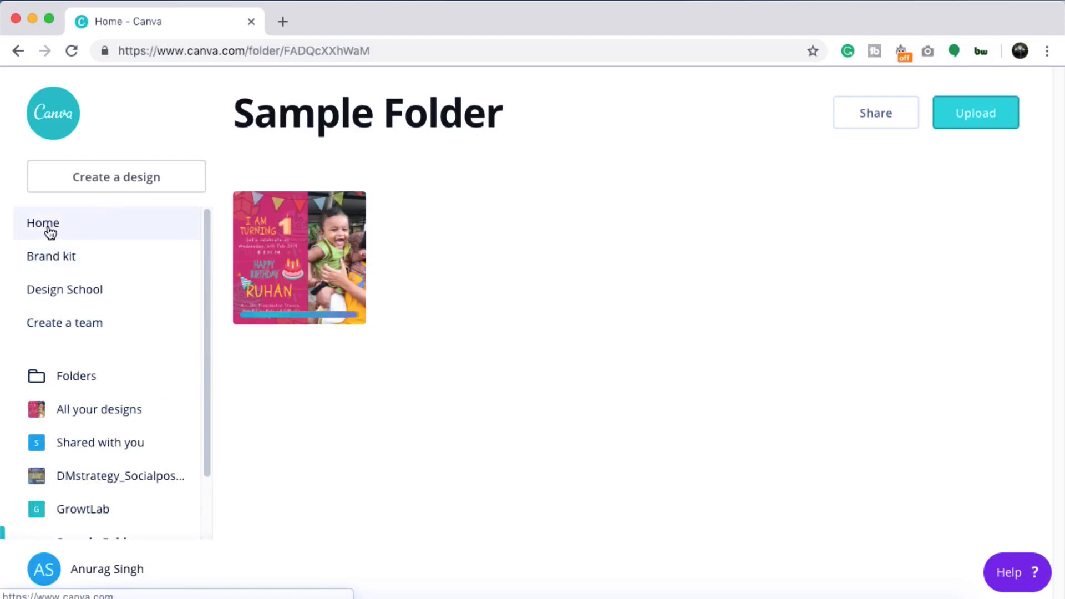
scroll(50, 238, down, 2)
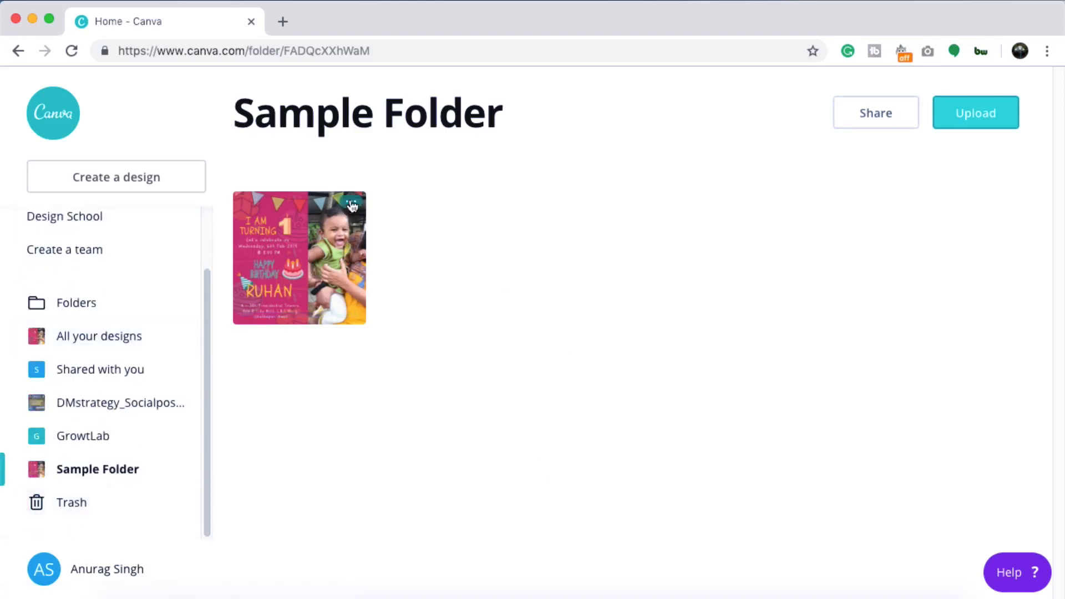
click(352, 202)
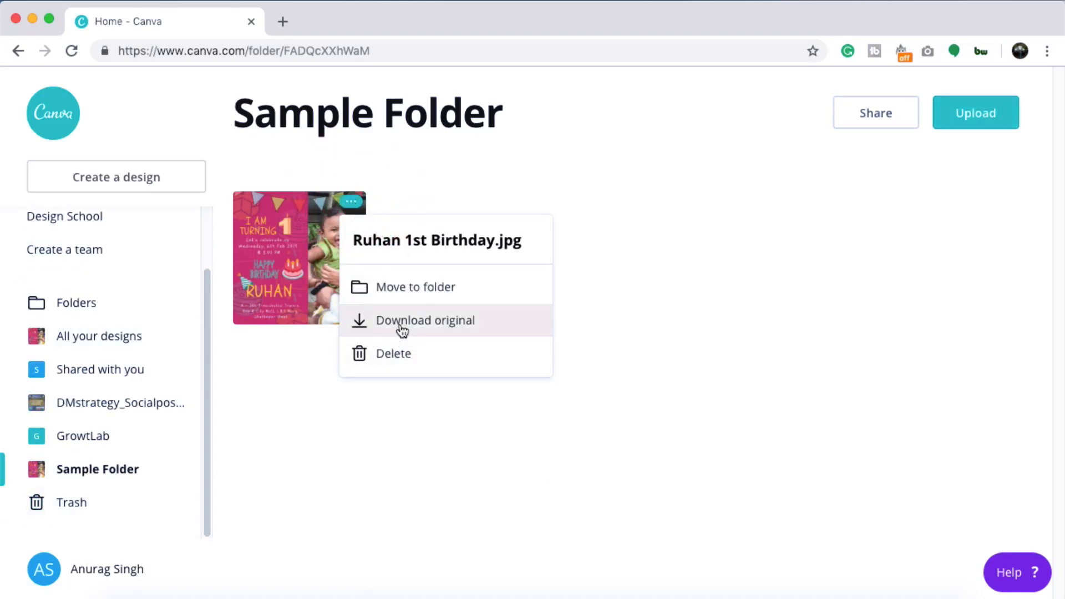
click(411, 290)
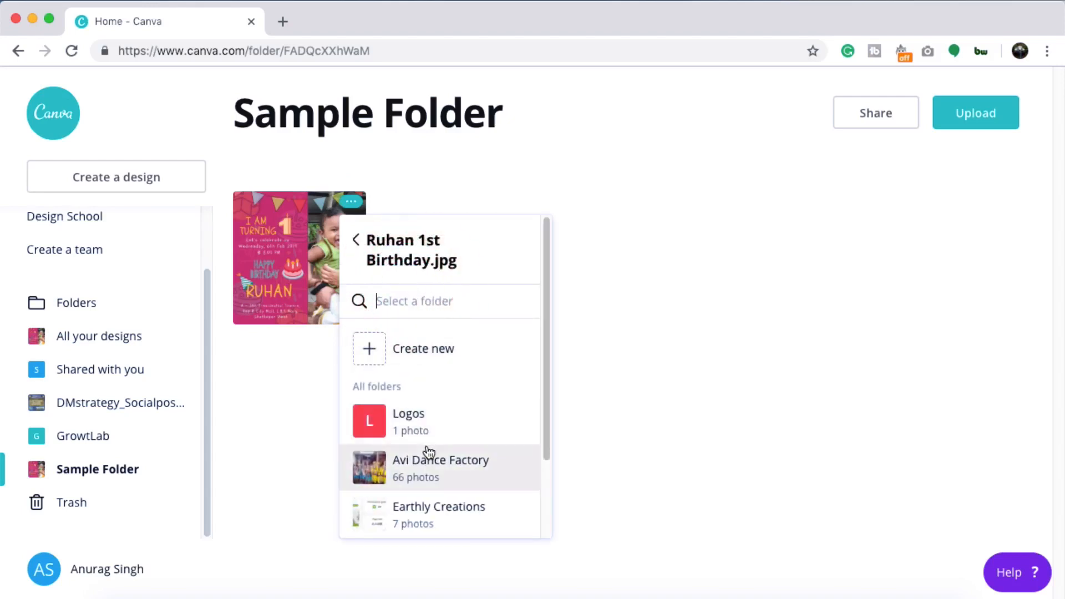
scroll(428, 450, down, 2)
scroll(428, 451, down, 2)
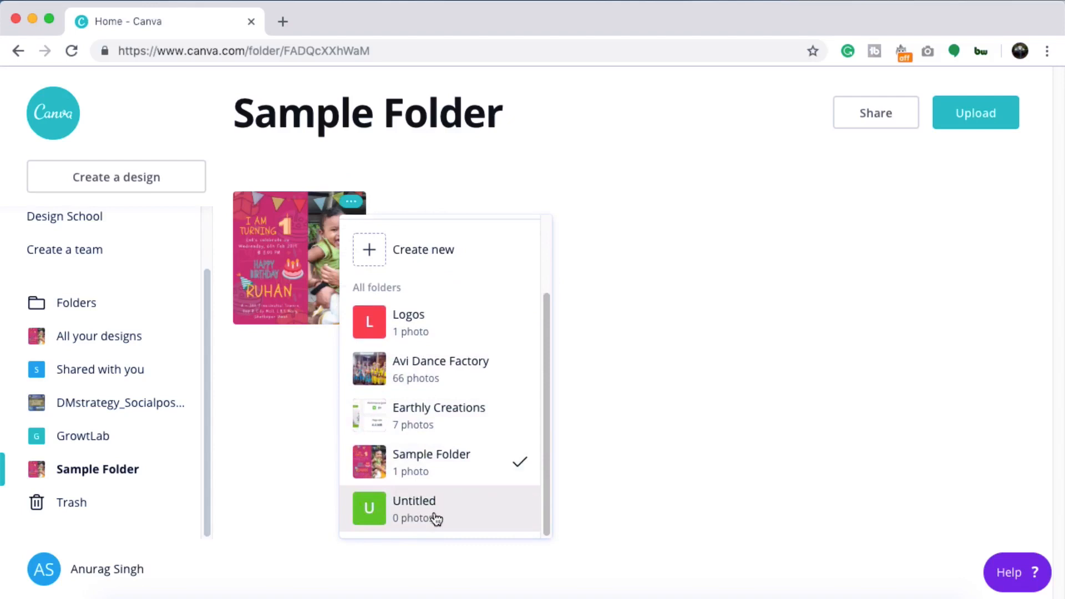
click(712, 336)
- Download the original birthday image, and view the downloaded copy in the image previewer before closing it
click(351, 204)
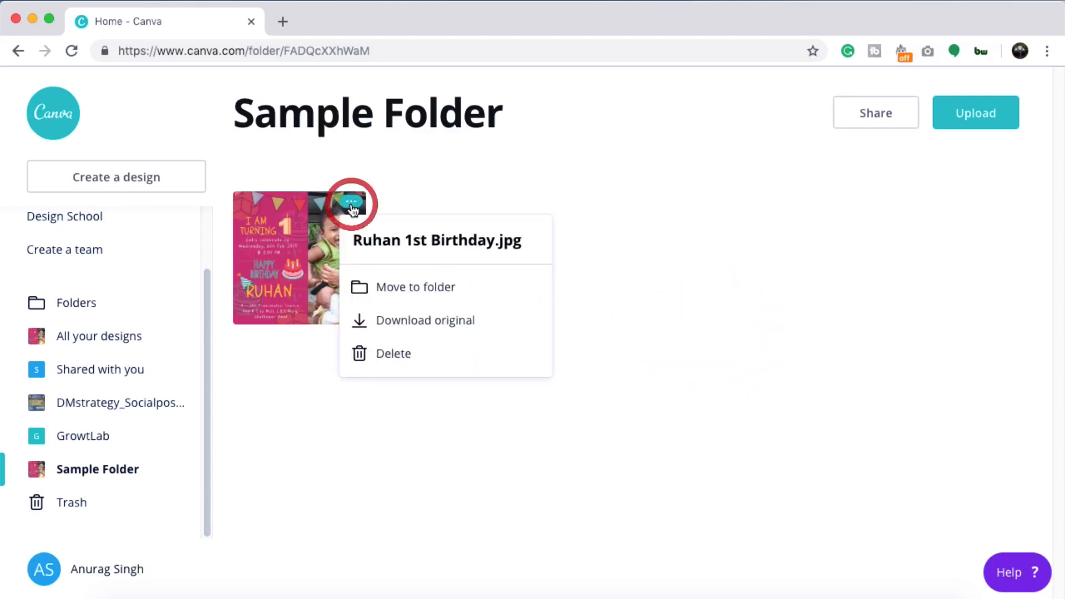
click(395, 325)
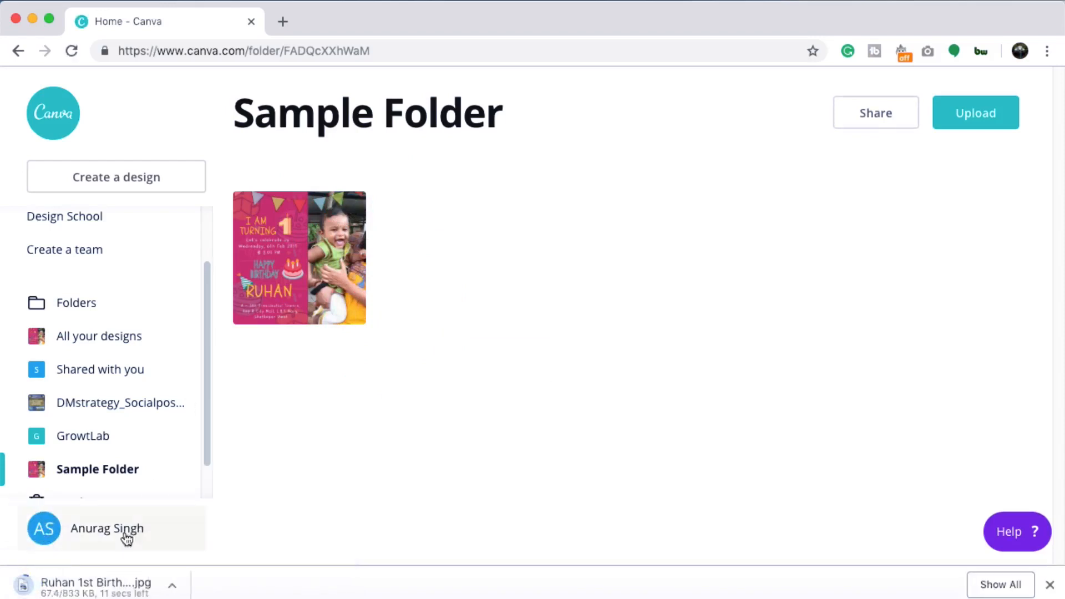
click(83, 583)
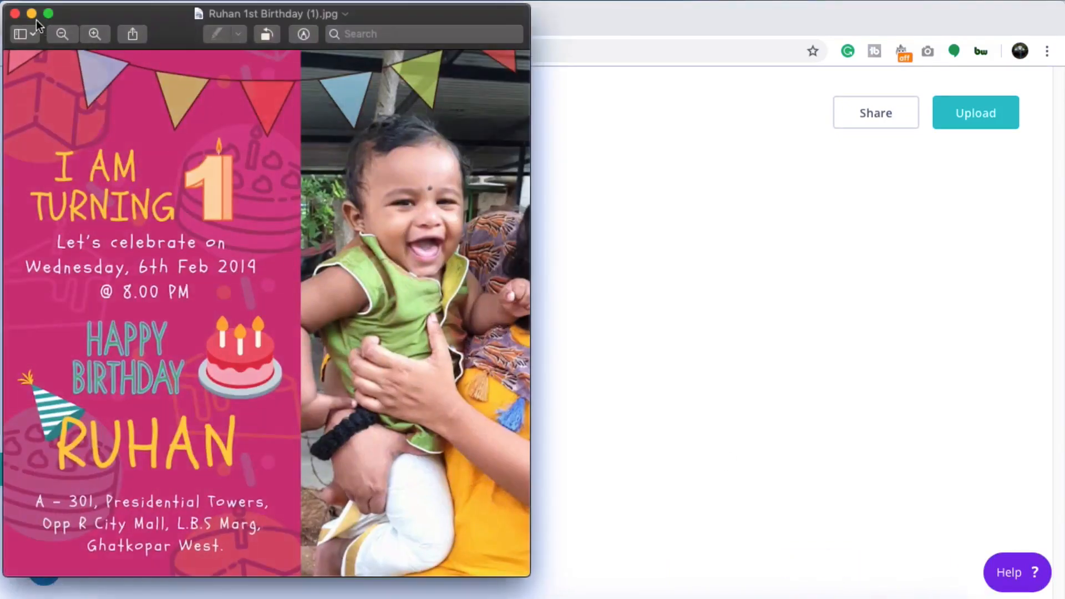
click(15, 14)
- Delete the birthday image from Sample Folder and return to the home page
click(442, 235)
click(355, 205)
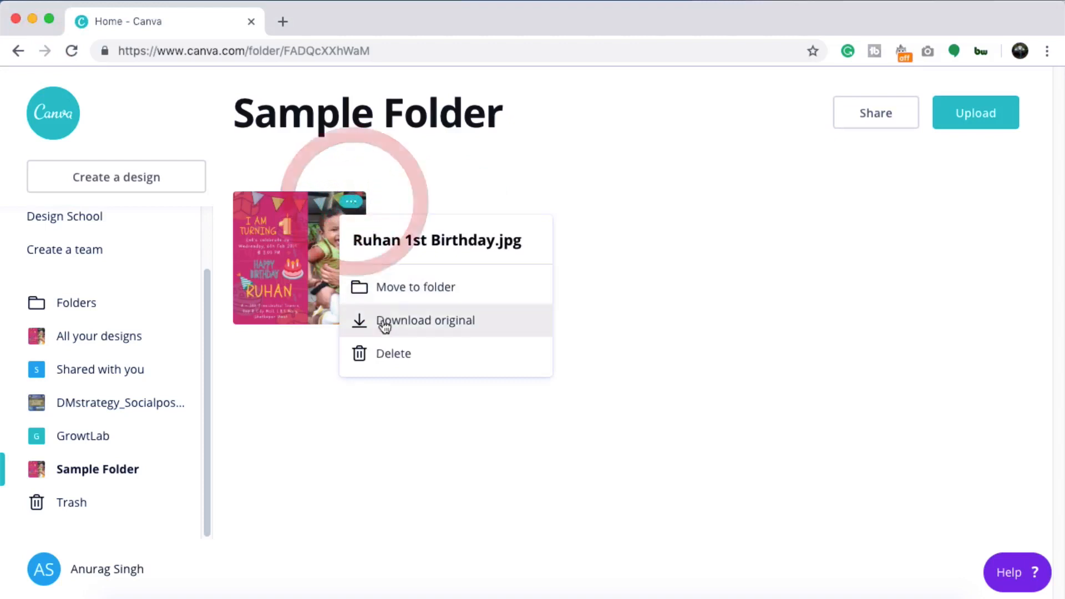
click(393, 358)
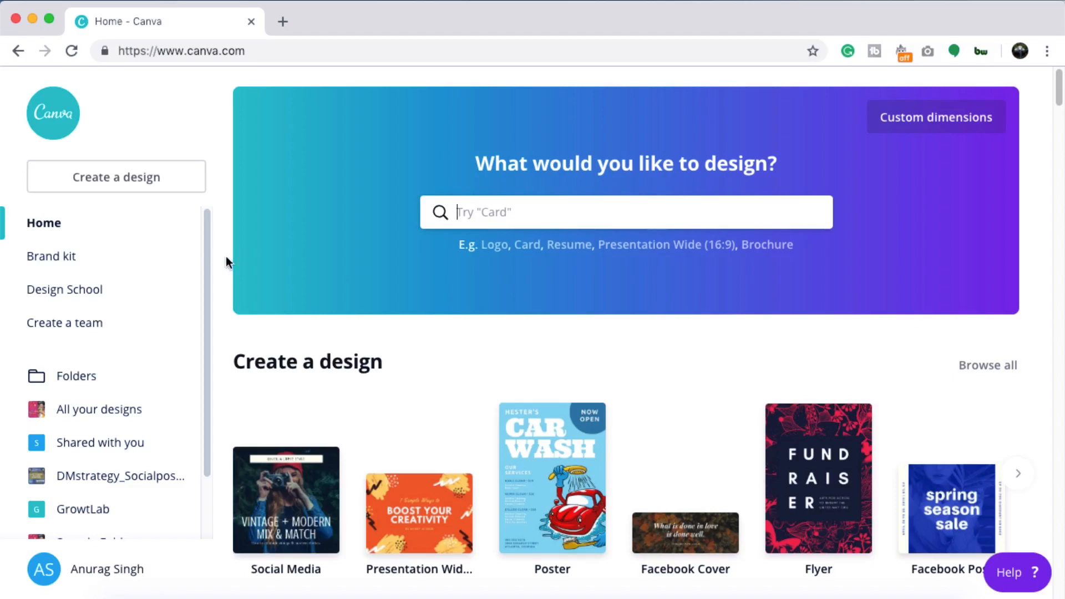
- Search the design types for birthday and browse the suggested formats
click(508, 211)
text(b)
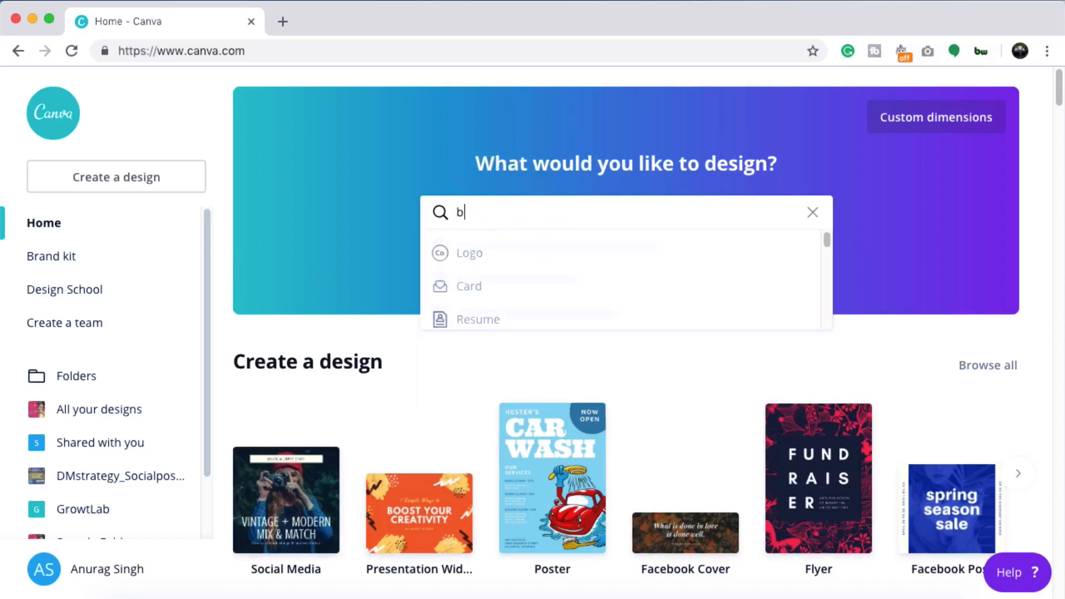
text(irthday)
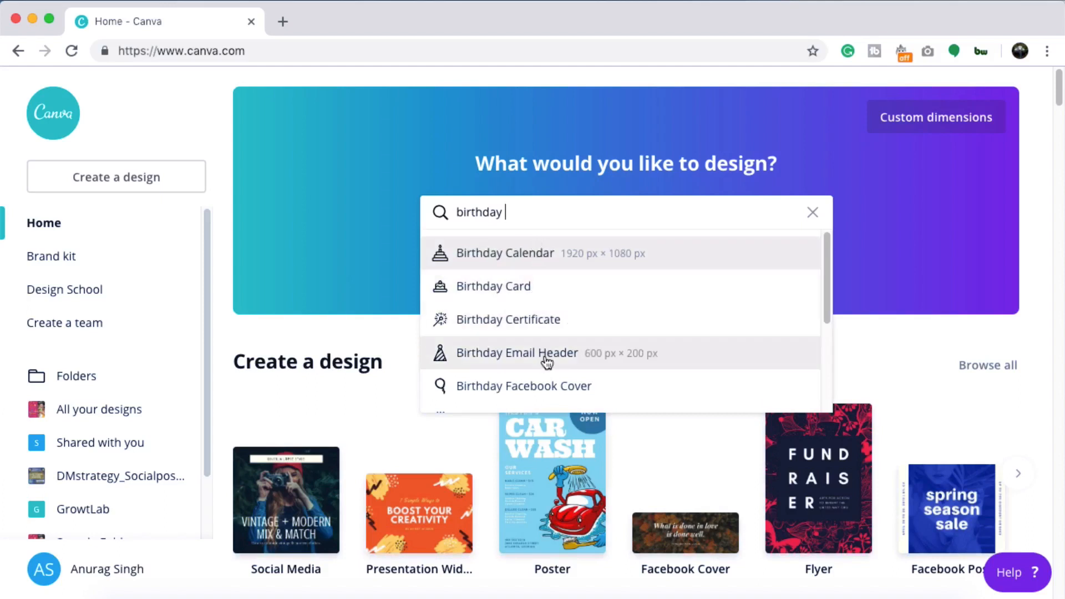
scroll(554, 388, down, 4)
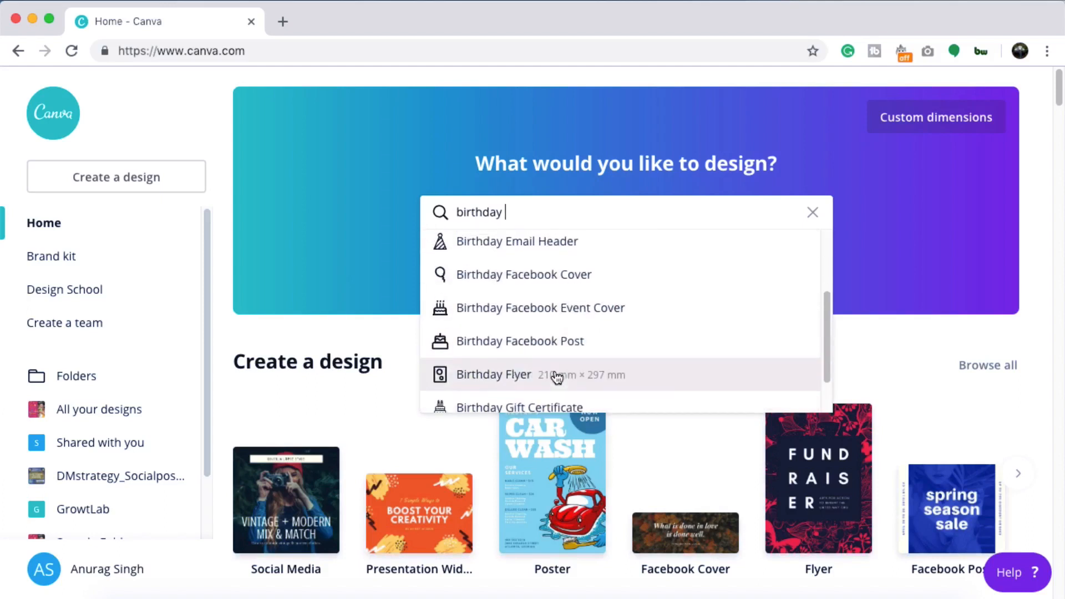
scroll(528, 313, down, 1)
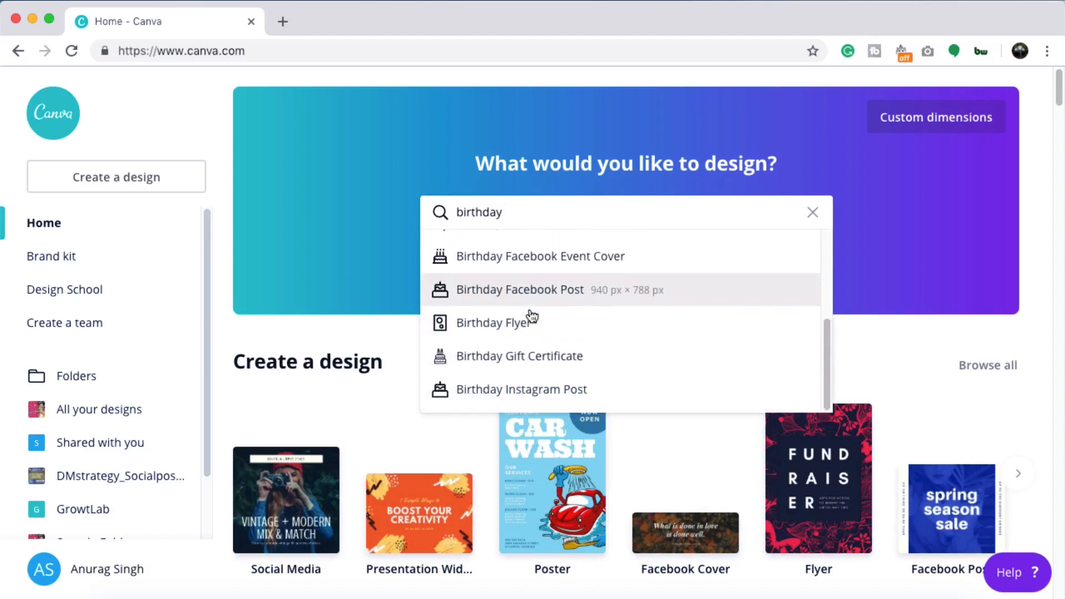
- View a new Birthday Facebook Post design in the editor, and return to the home page with the search cleared
click(542, 289)
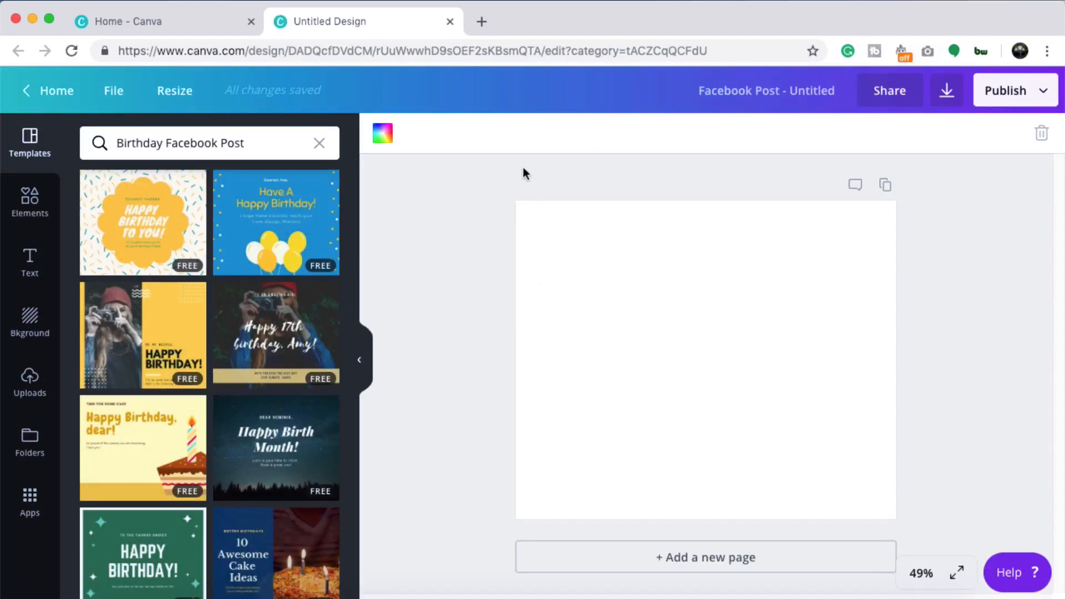
click(450, 22)
click(813, 213)
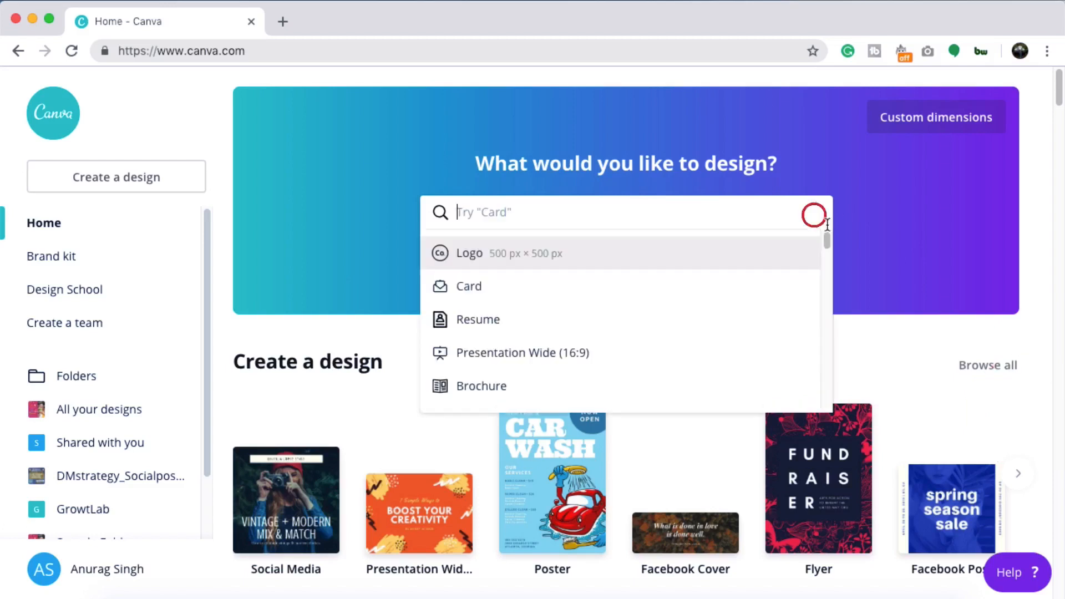
click(934, 239)
- Enter custom dimensions of 1280 × 1080 px for a new design
click(921, 123)
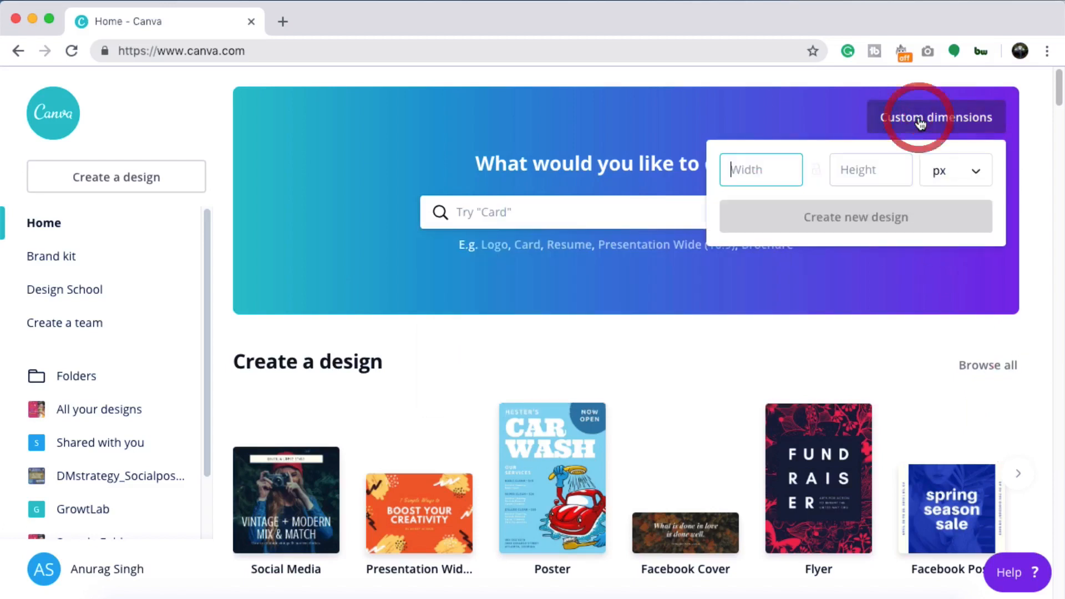
click(756, 170)
text(128)
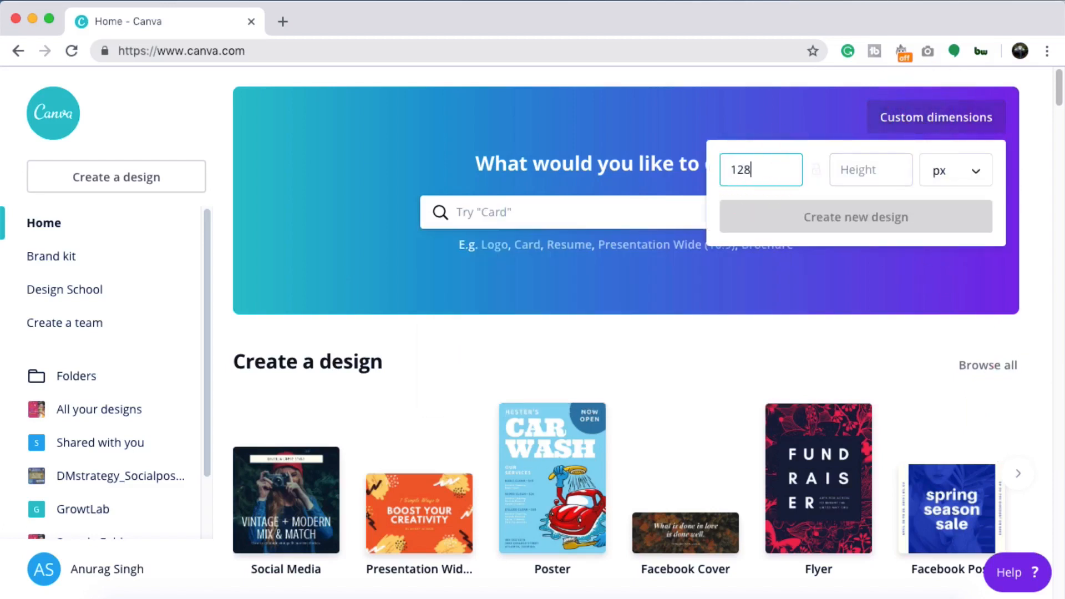
text(0)
key(Tab)
text(1080)
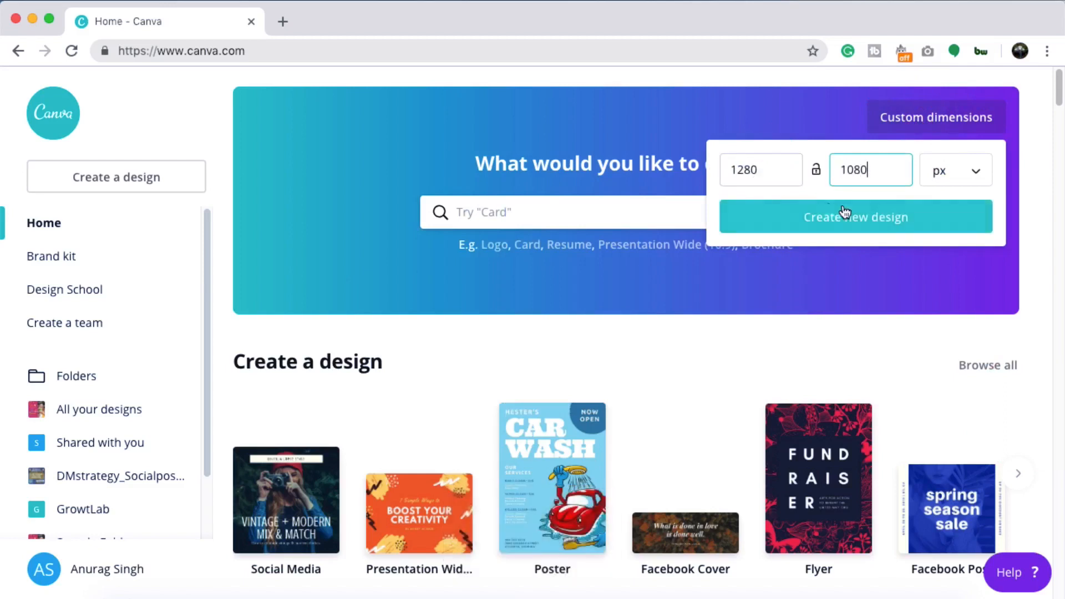
- Try the aspect ratio lock on the custom dimensions, and set the size to 1280 × 720 px with it unlocked
click(816, 169)
click(816, 169)
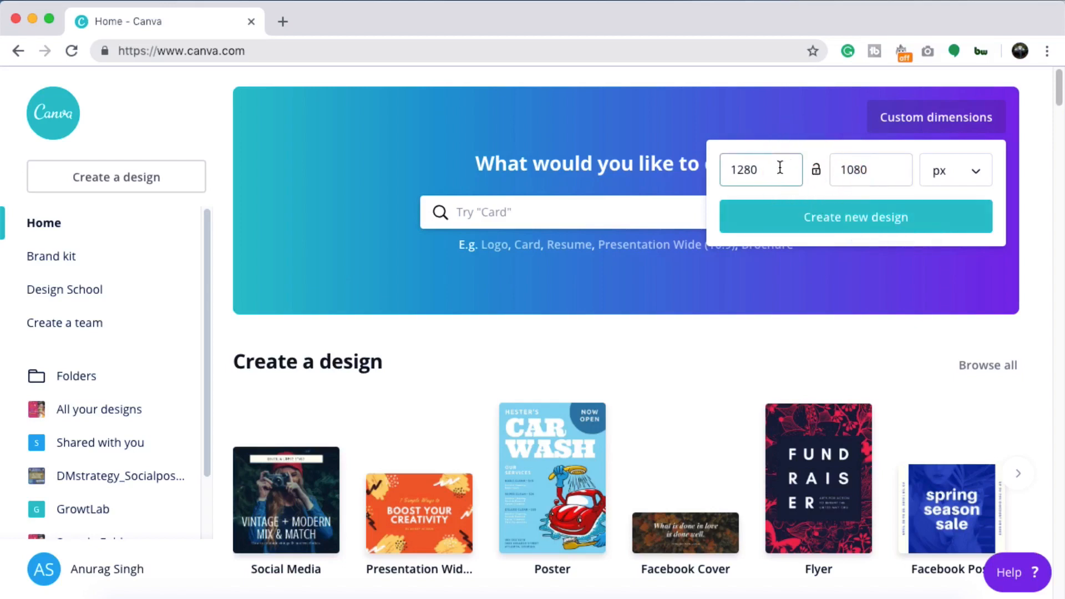
click(818, 171)
click(752, 172)
text(128)
click(818, 172)
click(878, 173)
text(720)
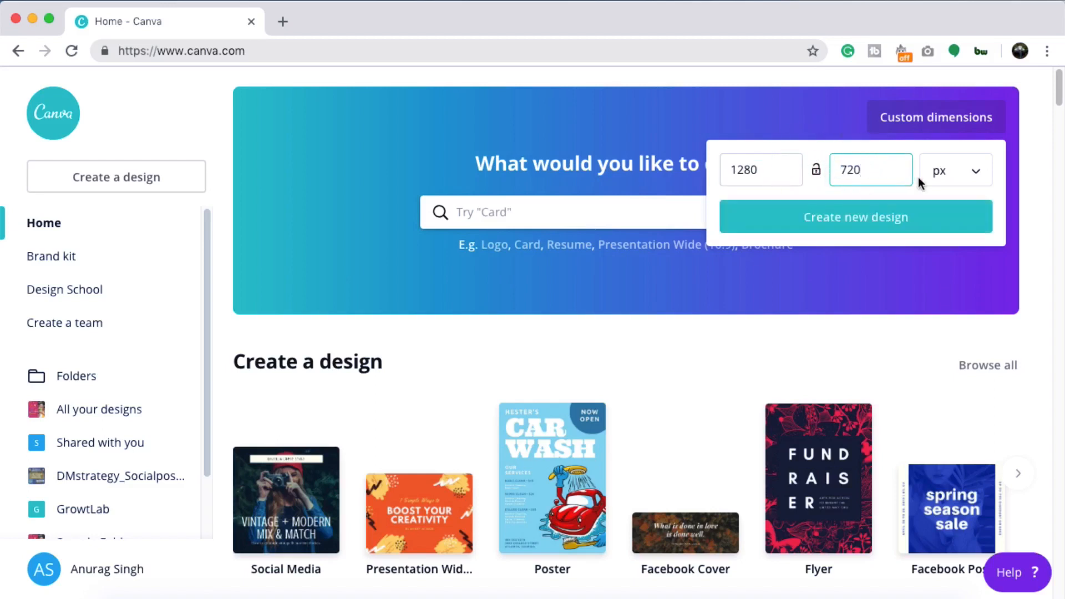
- Check the units available for custom dimensions, keep px, and dismiss the settings without creating a design
click(967, 175)
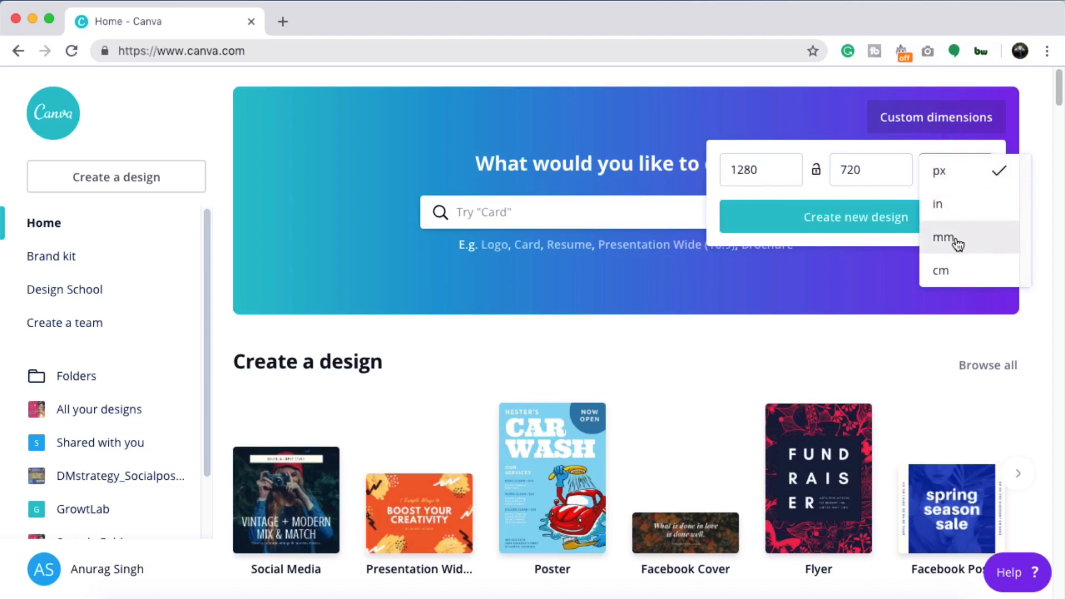
click(945, 173)
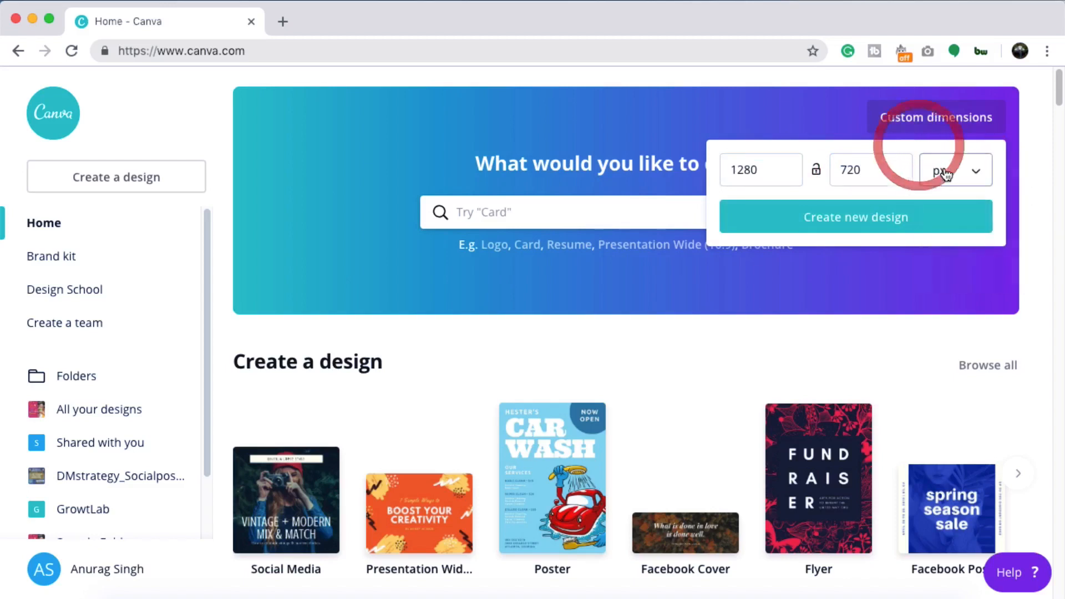
click(723, 121)
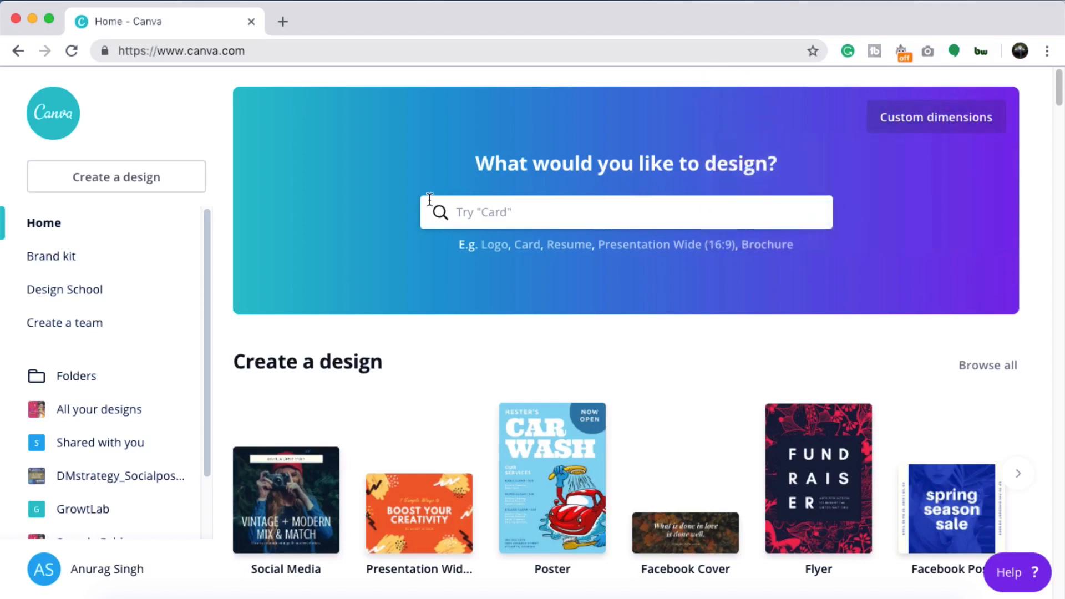
- Open the full list of design types and look through all the Social Media formats
scroll(409, 343, down, 3)
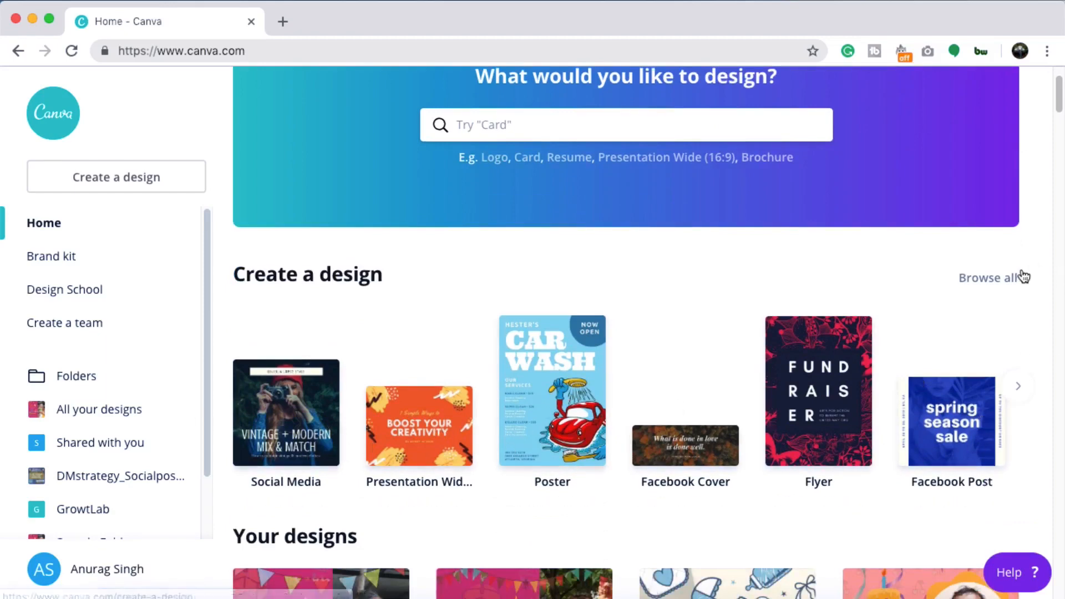
click(994, 281)
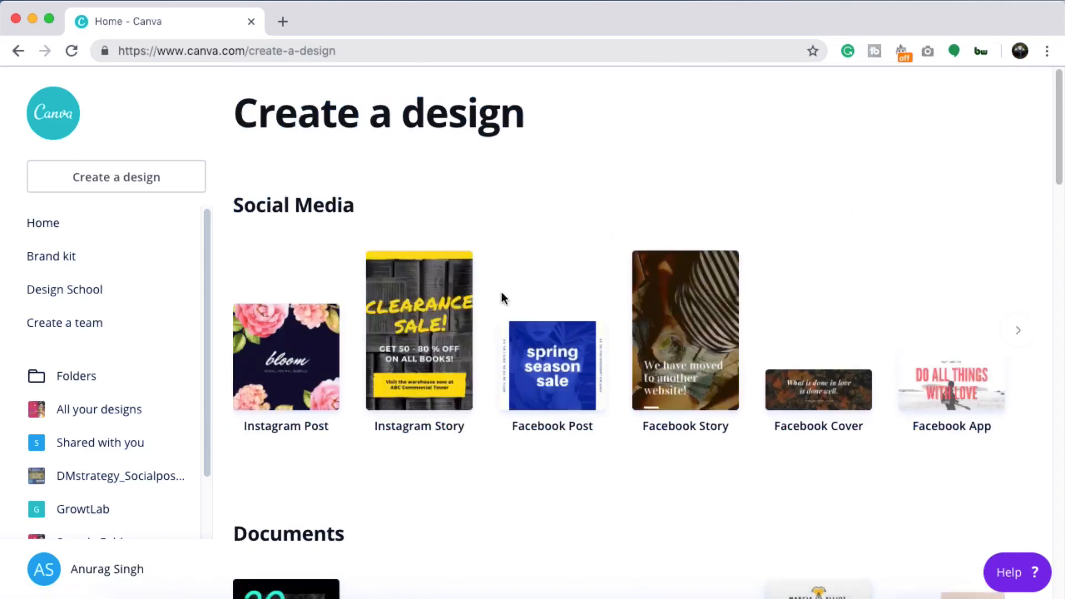
scroll(500, 311, down, 1)
scroll(705, 352, down, 5)
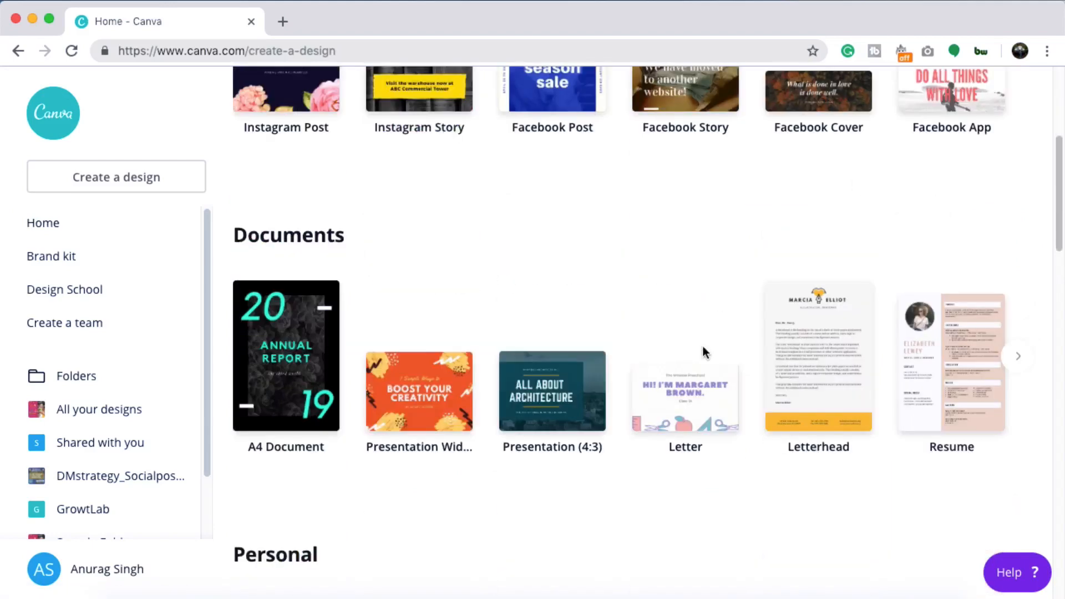
scroll(943, 322, up, 4)
click(1019, 231)
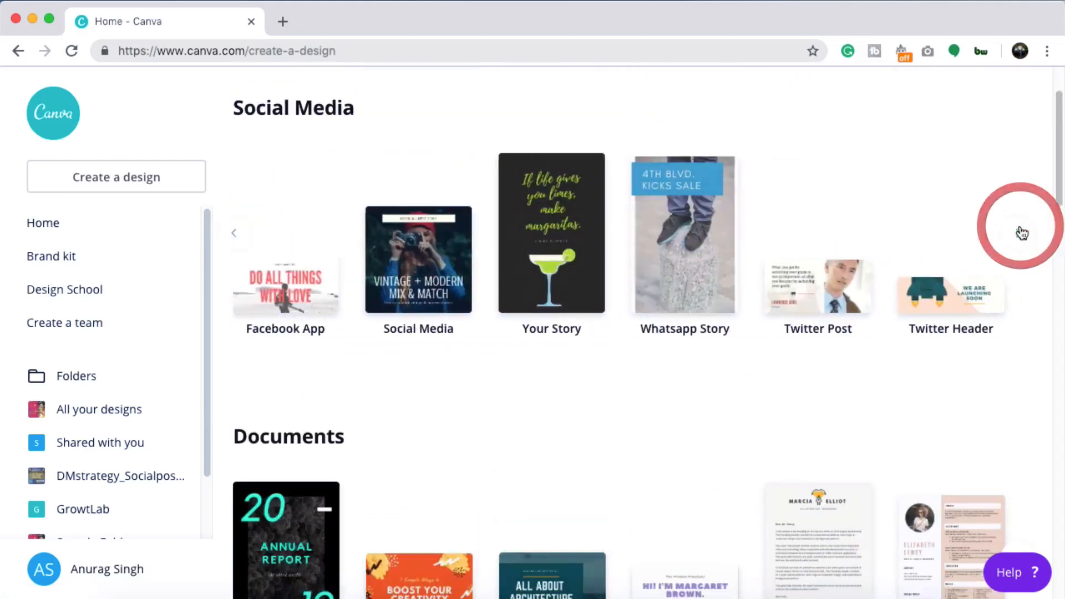
click(1021, 230)
click(1020, 231)
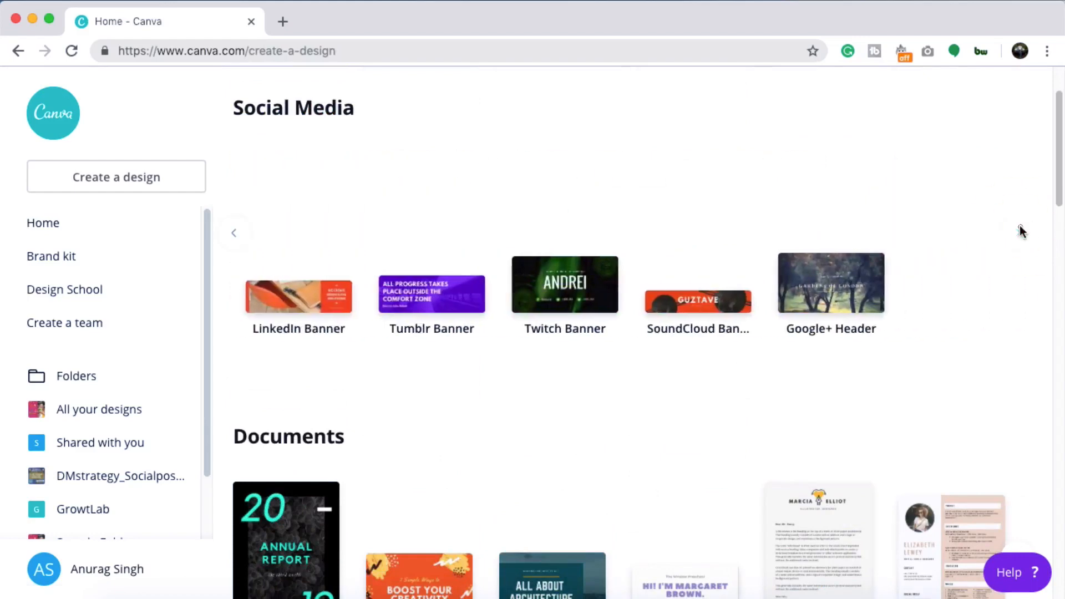
- Browse the Documents, Personal, Education and Marketing design formats on the Create a design page
scroll(943, 277, down, 5)
click(1012, 277)
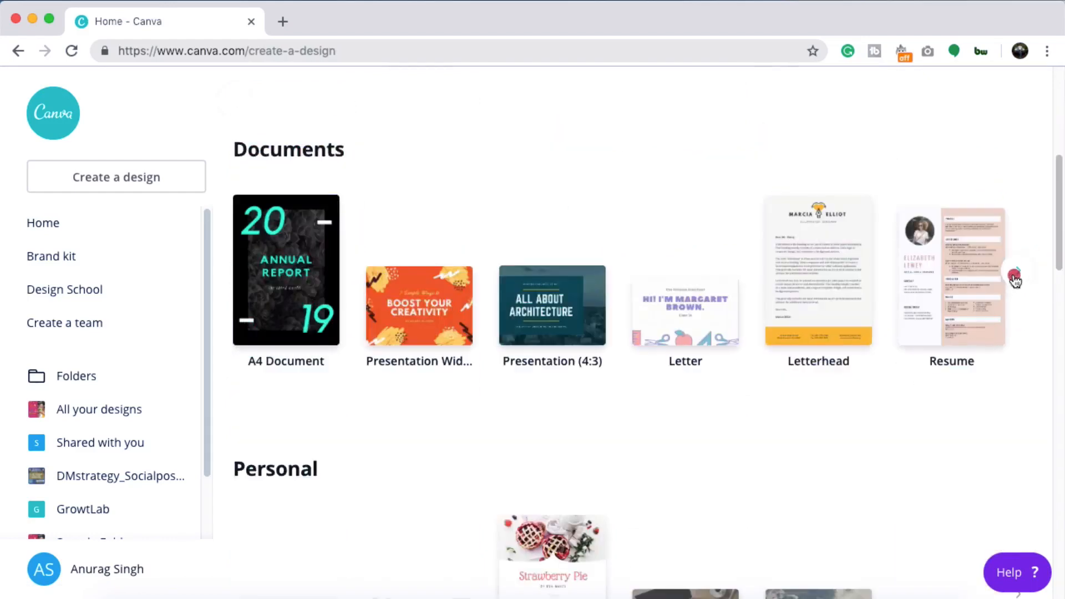
scroll(1013, 275, down, 5)
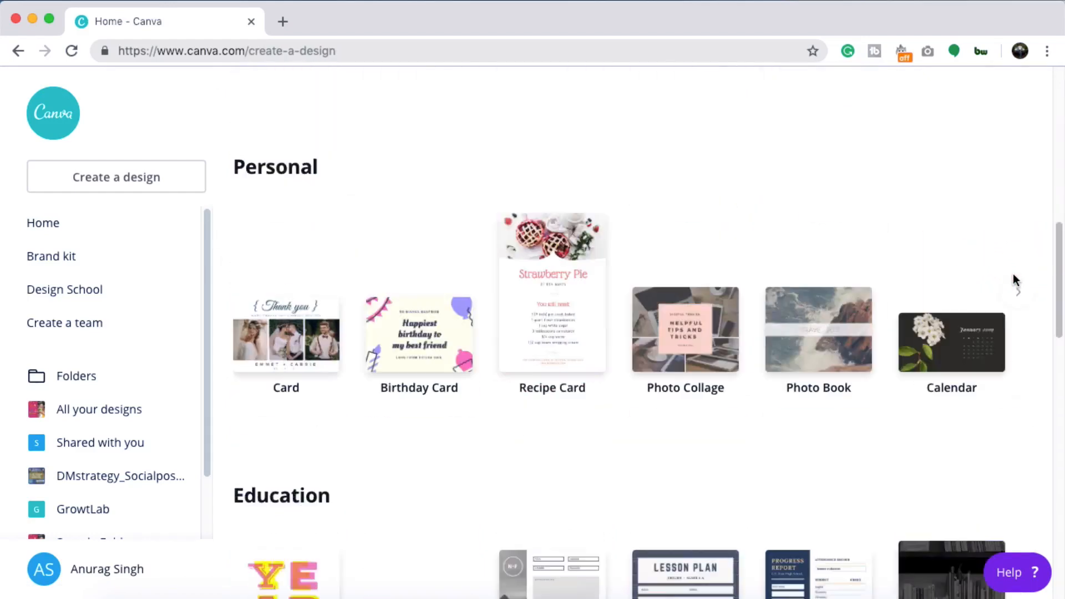
click(1019, 291)
click(1019, 291)
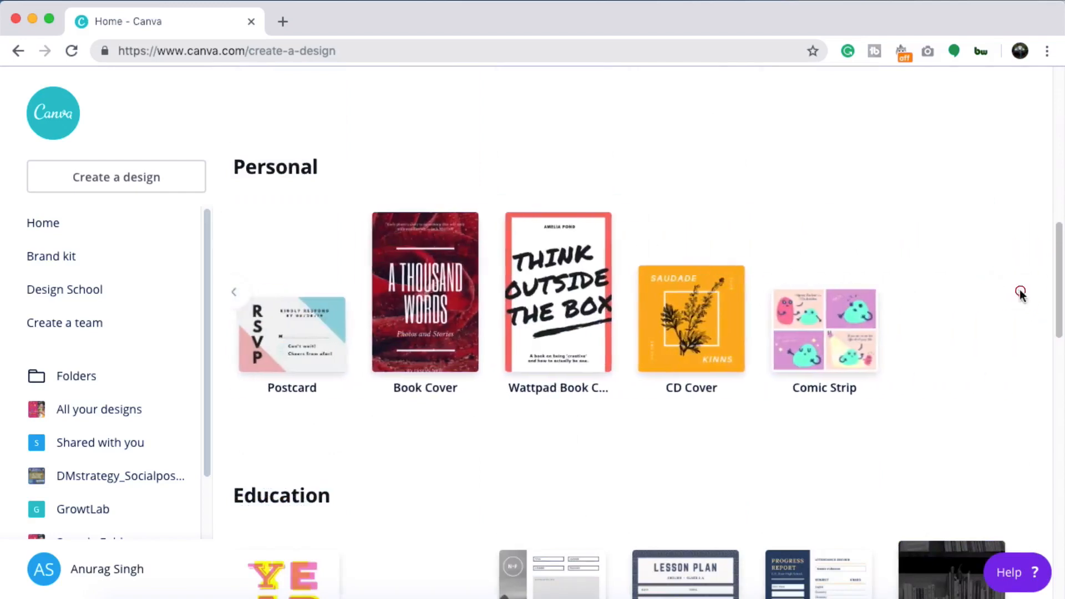
scroll(1019, 291, down, 5)
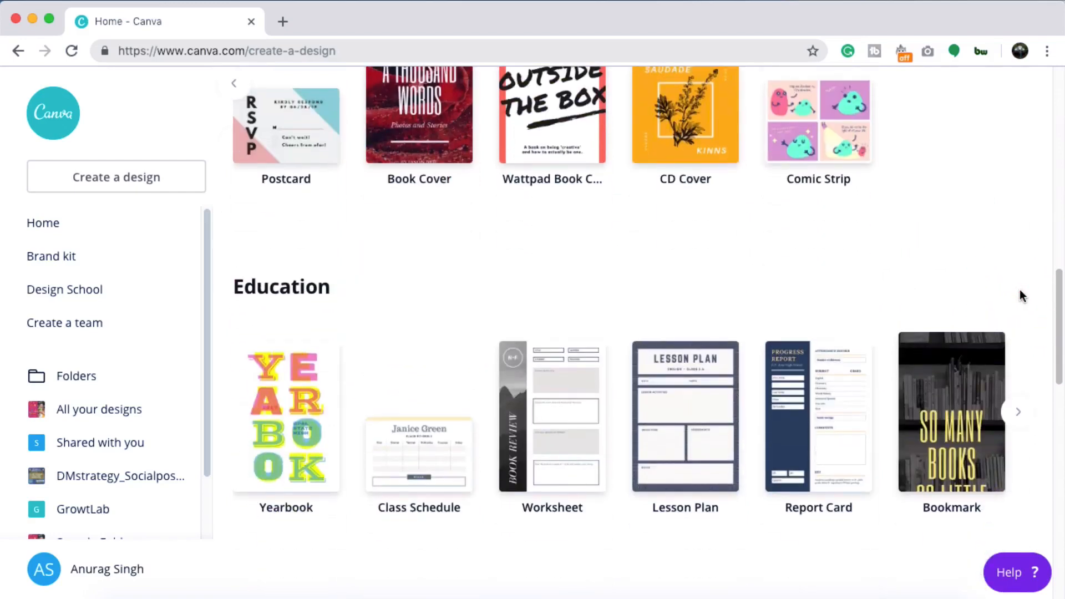
scroll(1020, 290, down, 3)
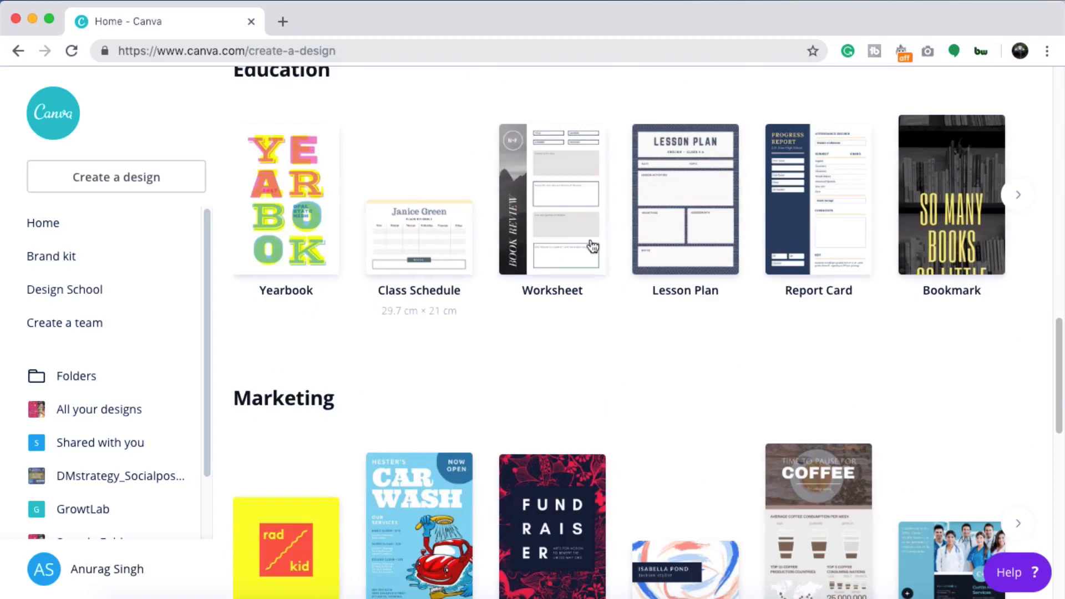
scroll(740, 228, down, 1)
scroll(688, 236, up, 1)
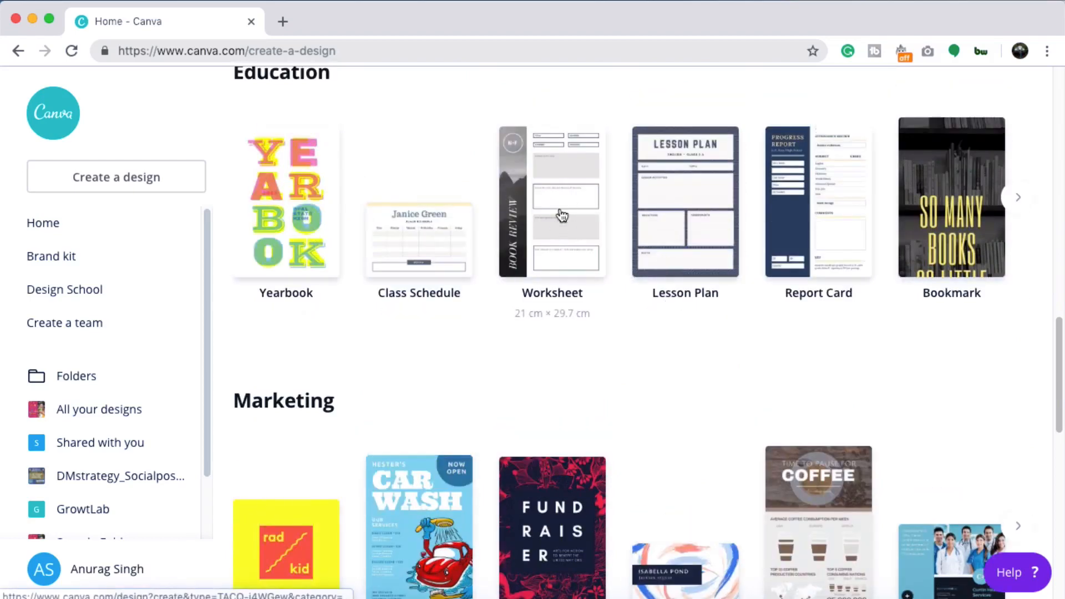
- Browse the Marketing, Events and Ads design formats, including the further Ads types, on the Create a design page
scroll(746, 352, down, 3)
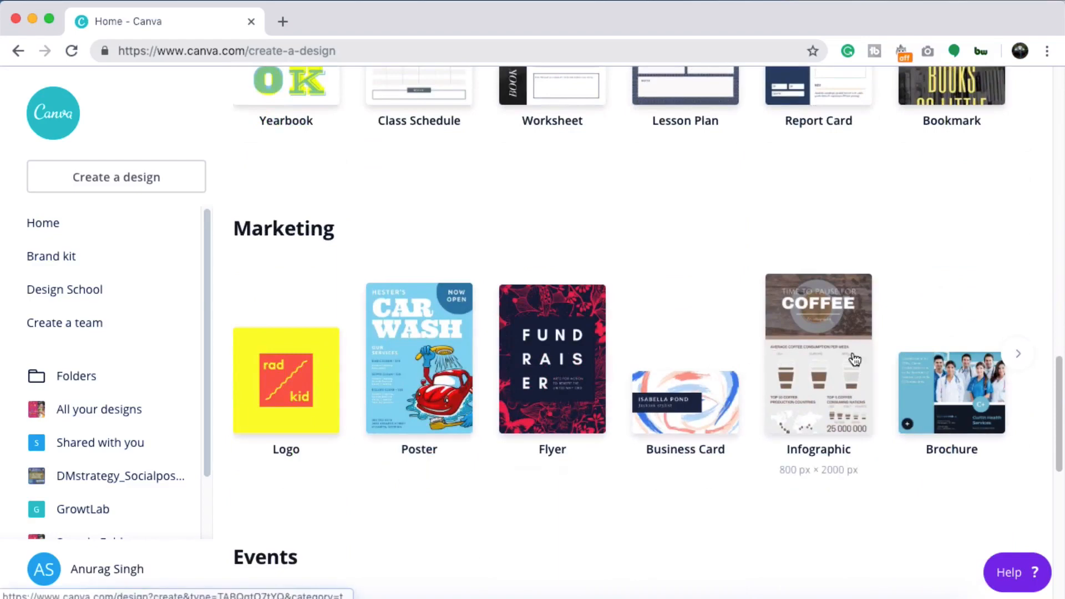
scroll(832, 350, down, 3)
scroll(518, 361, down, 8)
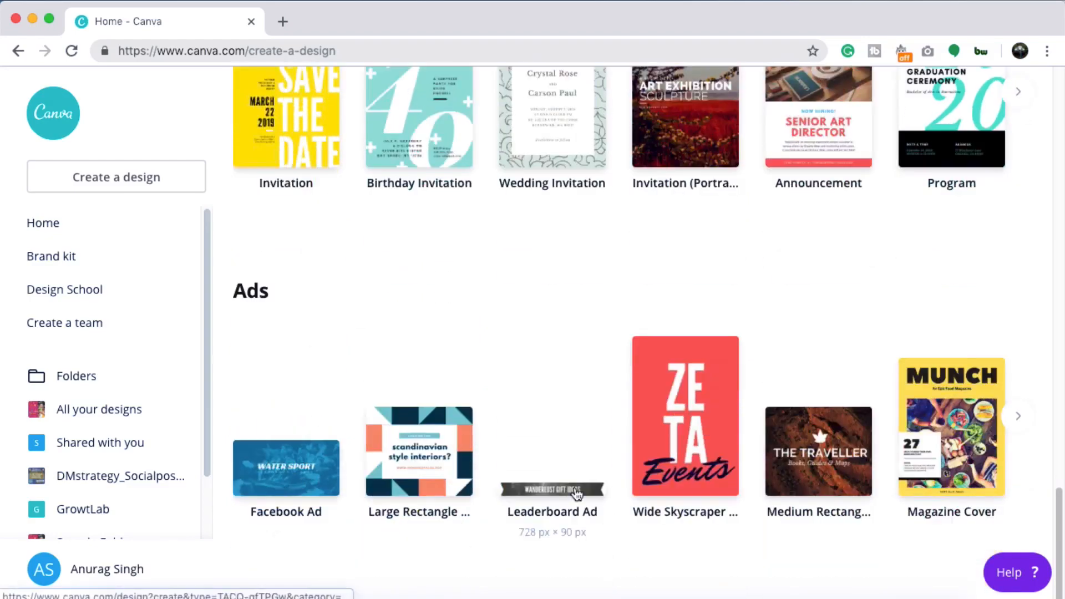
click(1018, 416)
scroll(479, 476, up, 12)
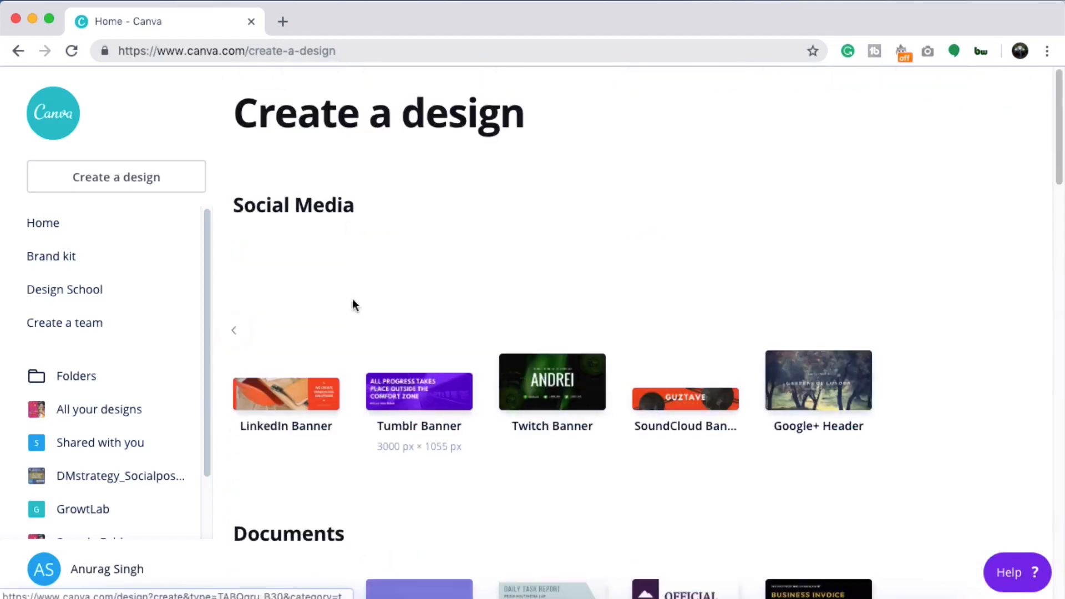
- Return to the home page and open the "1st Birthday" and "Turning One!" invitation designs in separate tabs
click(42, 227)
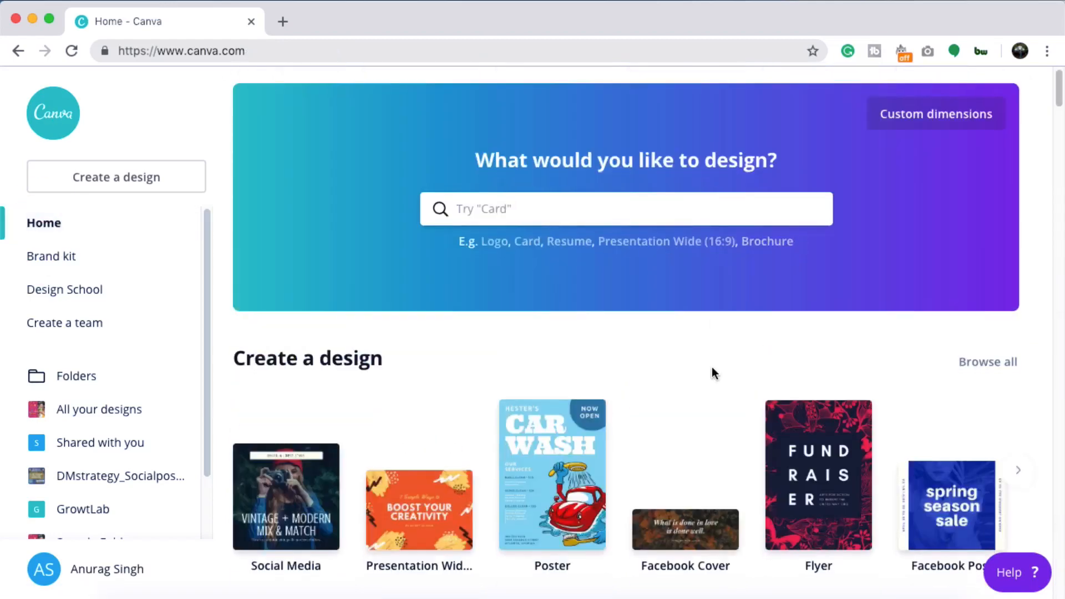
scroll(714, 371, down, 6)
click(342, 389)
click(150, 22)
click(733, 397)
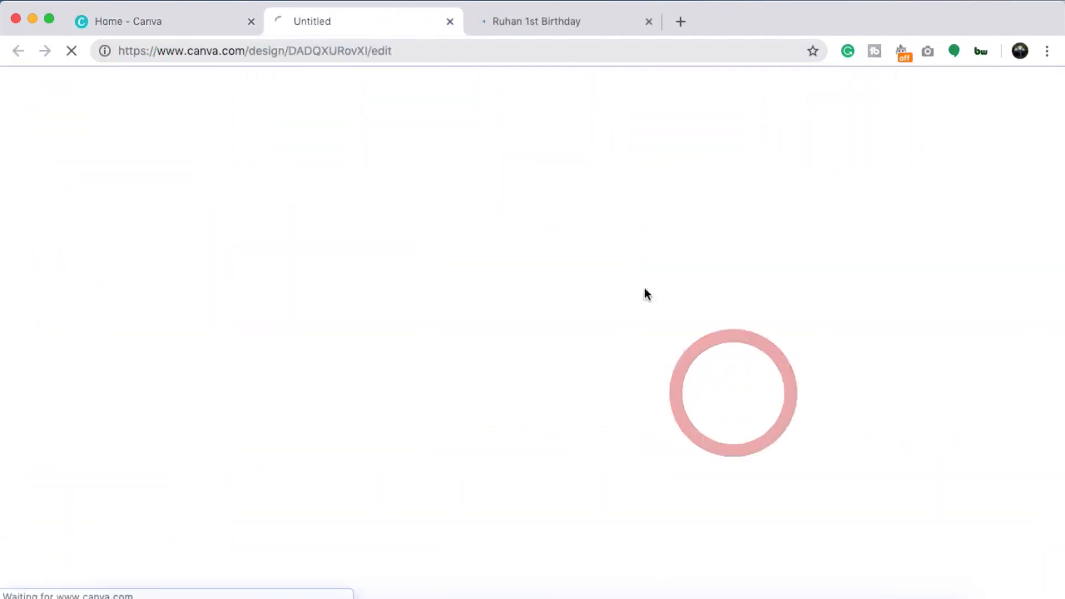
click(136, 23)
- Open the GrowtLab Business Plan 2019 design in its own tab and return to the home page
scroll(802, 362, down, 4)
scroll(803, 362, down, 3)
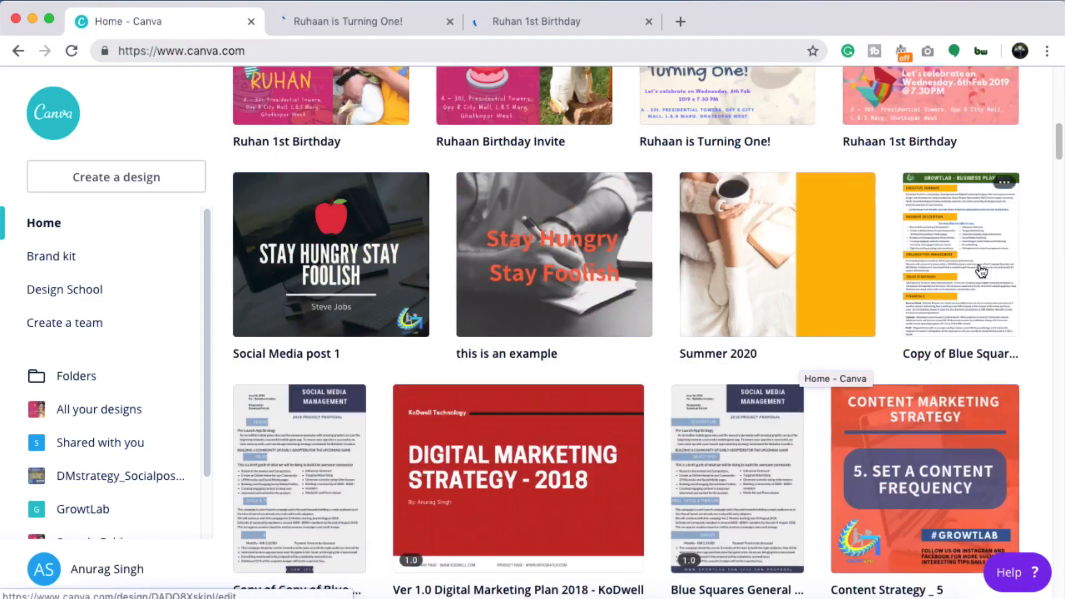
click(939, 268)
click(155, 20)
- Find the Greyscale Photography Tri-fold Brochure among the existing designs, open it in its own tab and return to the home page
scroll(581, 371, down, 3)
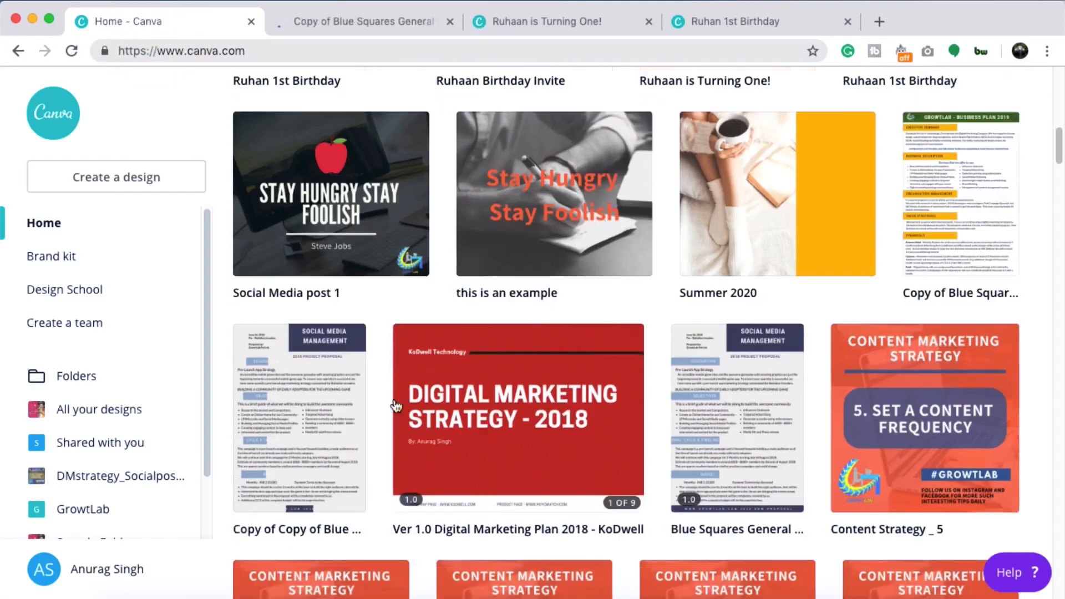
scroll(915, 283, down, 20)
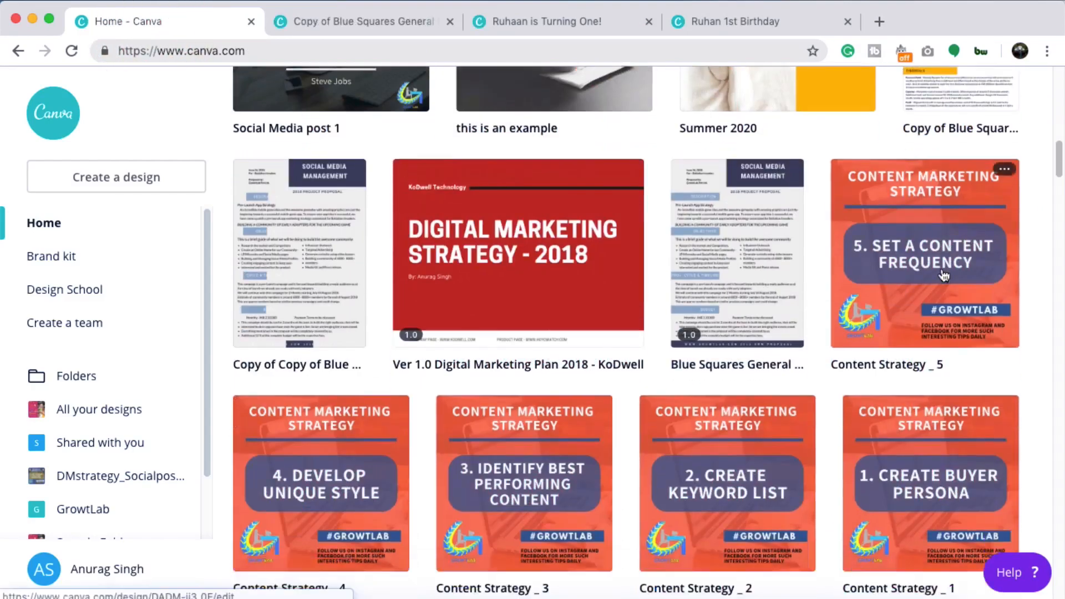
scroll(943, 276, up, 3)
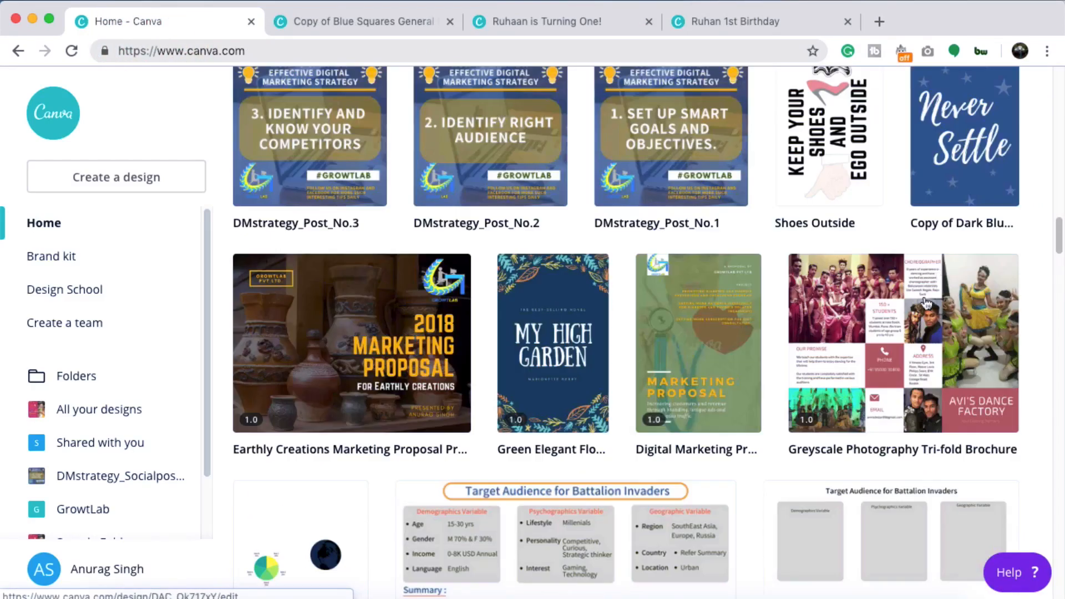
click(887, 319)
click(133, 22)
- Open the second "Digital Marketing for Edu..." project outline in its own tab and return to the home page
scroll(388, 352, down, 15)
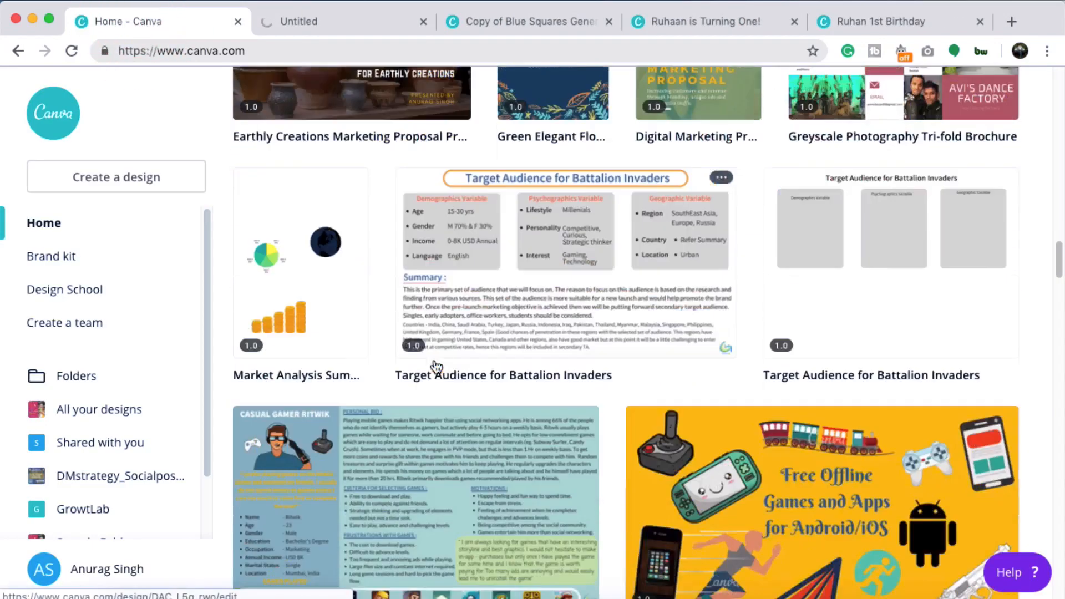
scroll(511, 300, down, 2)
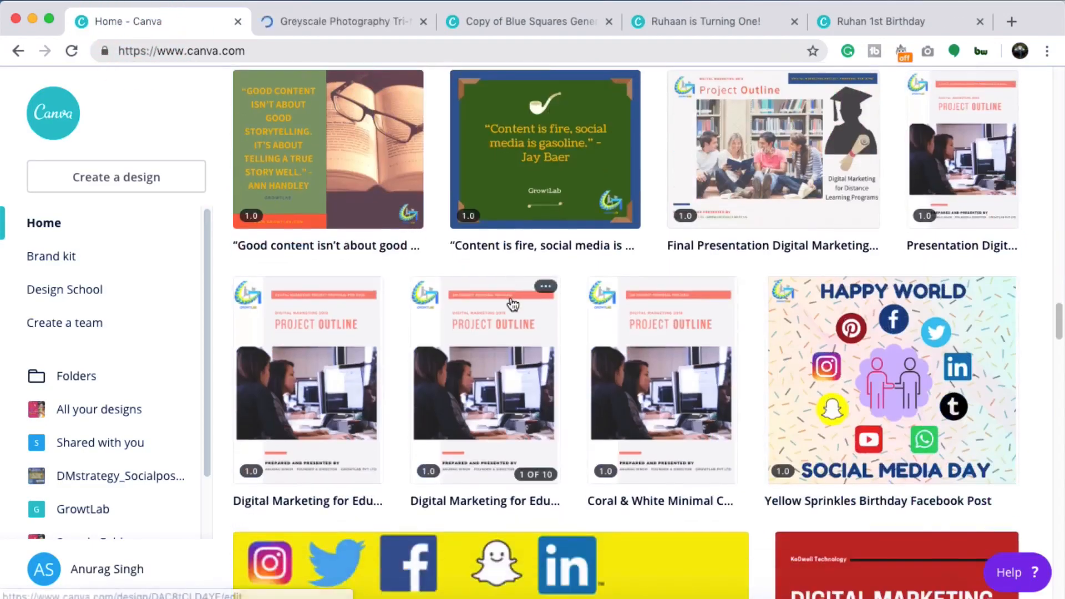
scroll(569, 333, down, 3)
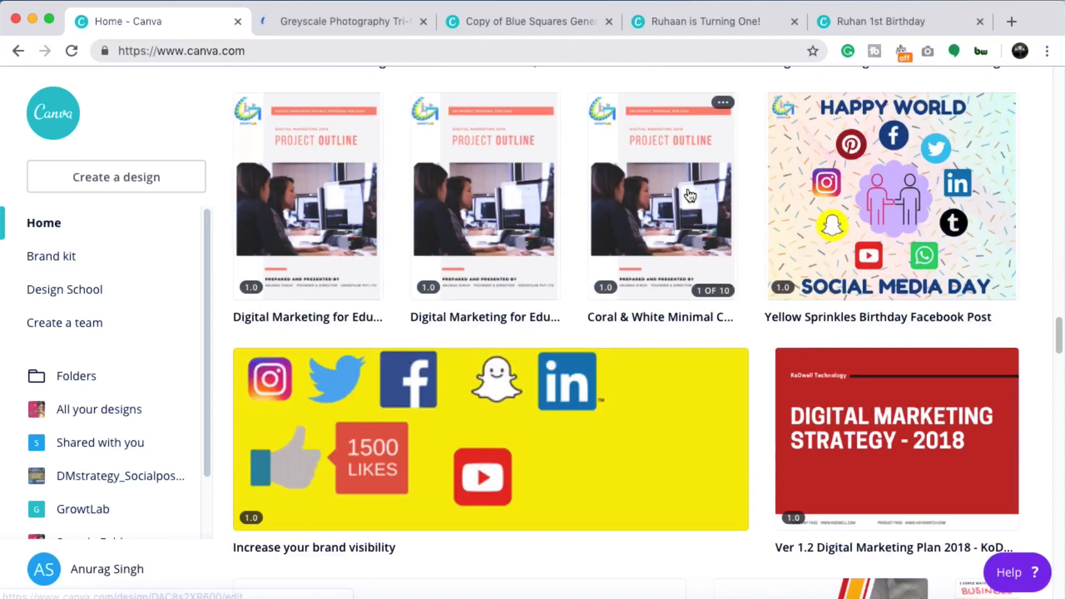
click(522, 250)
click(143, 25)
- Find the Dance Event poster further down the existing designs, open it in its own tab and return to the home page
scroll(589, 409, down, 15)
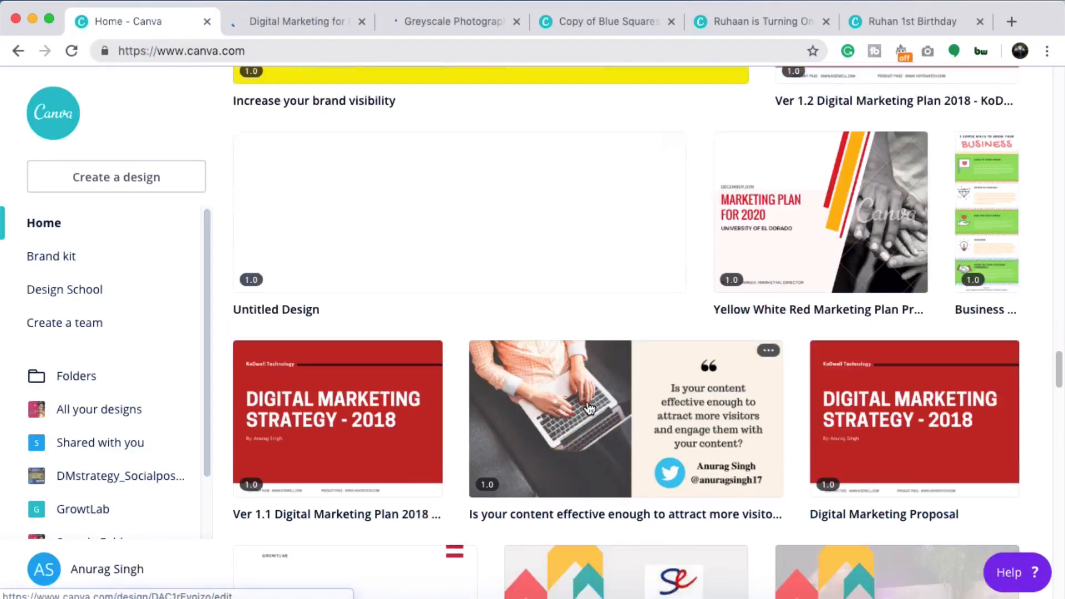
scroll(589, 409, down, 10)
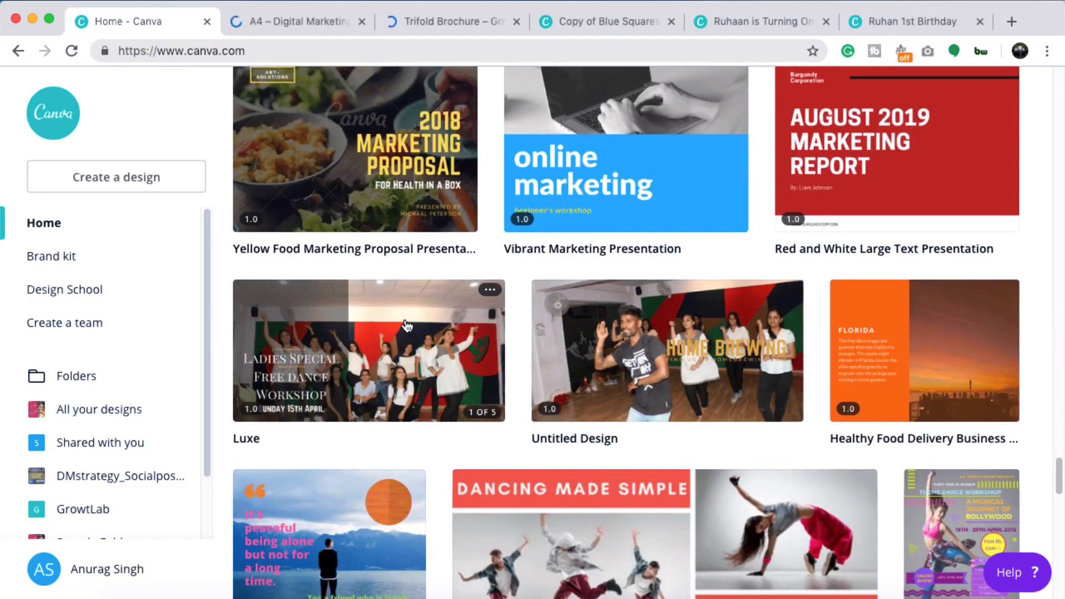
scroll(406, 326, down, 3)
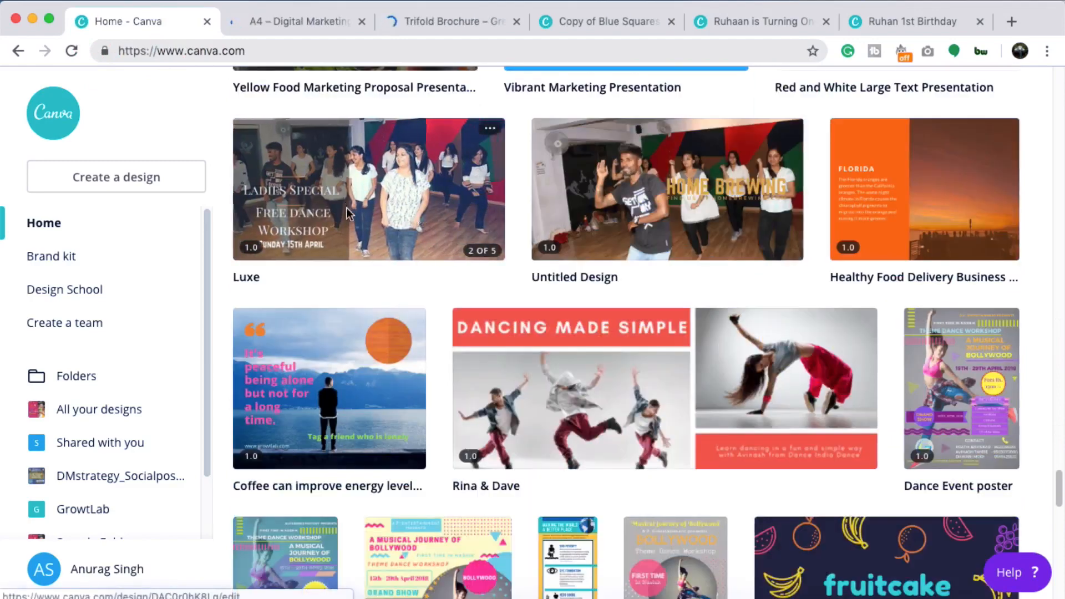
scroll(609, 356, down, 1)
click(990, 351)
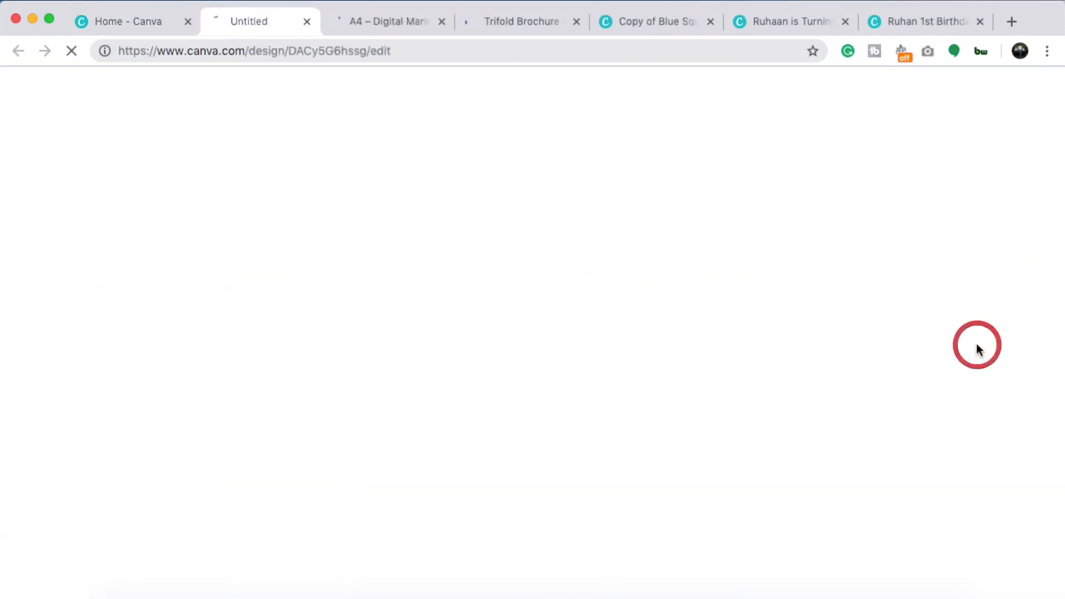
click(149, 21)
- Open the "Have fun on" Bollywood dance design and an A4 design further down the list in separate tabs
scroll(496, 330, down, 5)
click(435, 214)
click(133, 21)
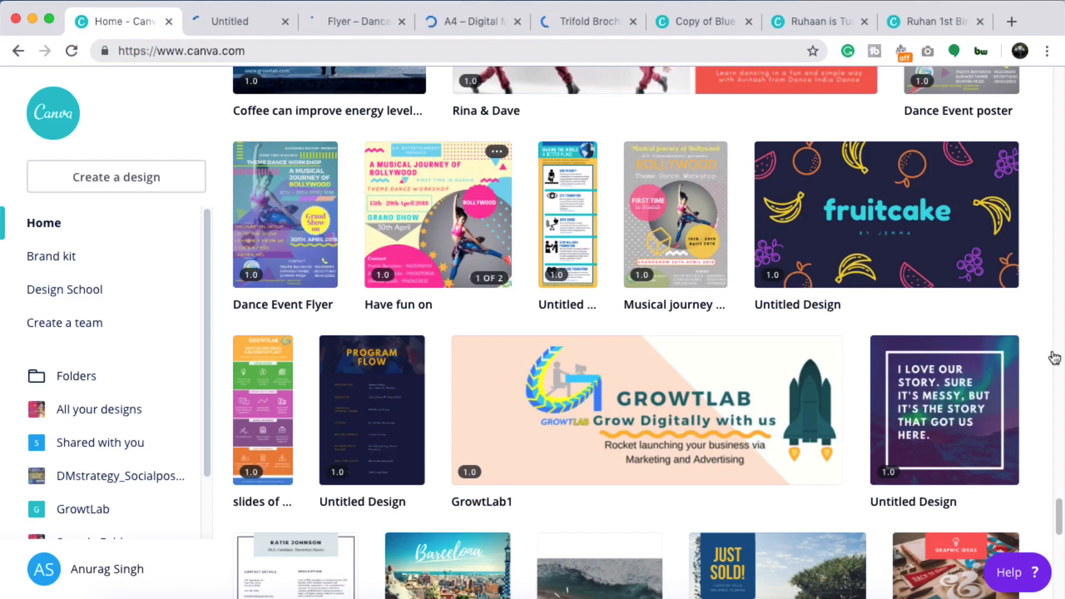
scroll(884, 437, down, 6)
click(462, 276)
- View the "1st Birthday" invitation full screen, leave the preview and show the "Turning One!" invitation
click(943, 22)
click(961, 239)
click(964, 574)
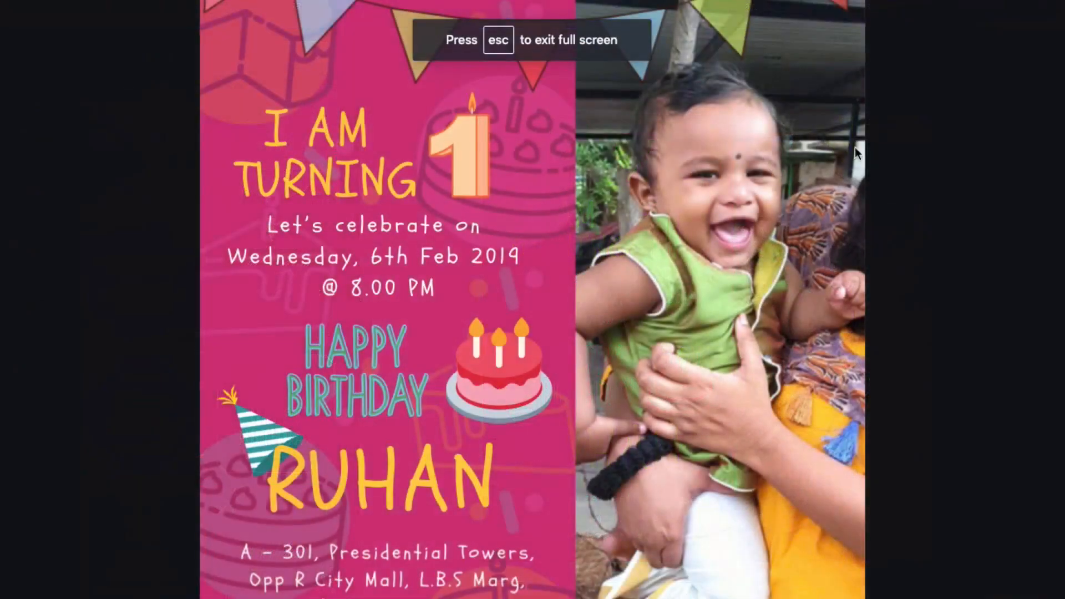
key(Escape)
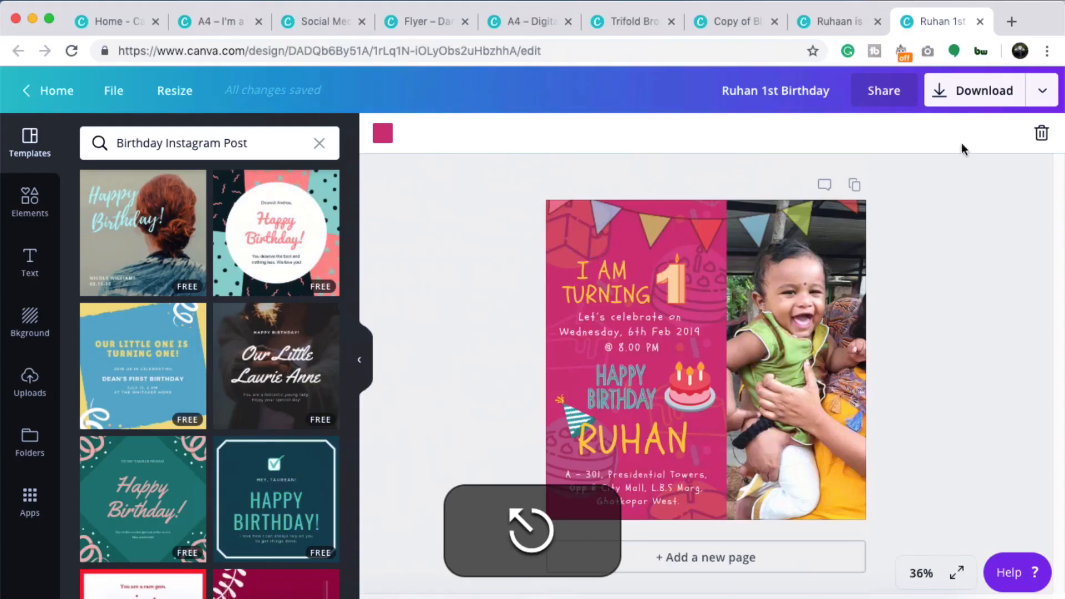
click(821, 22)
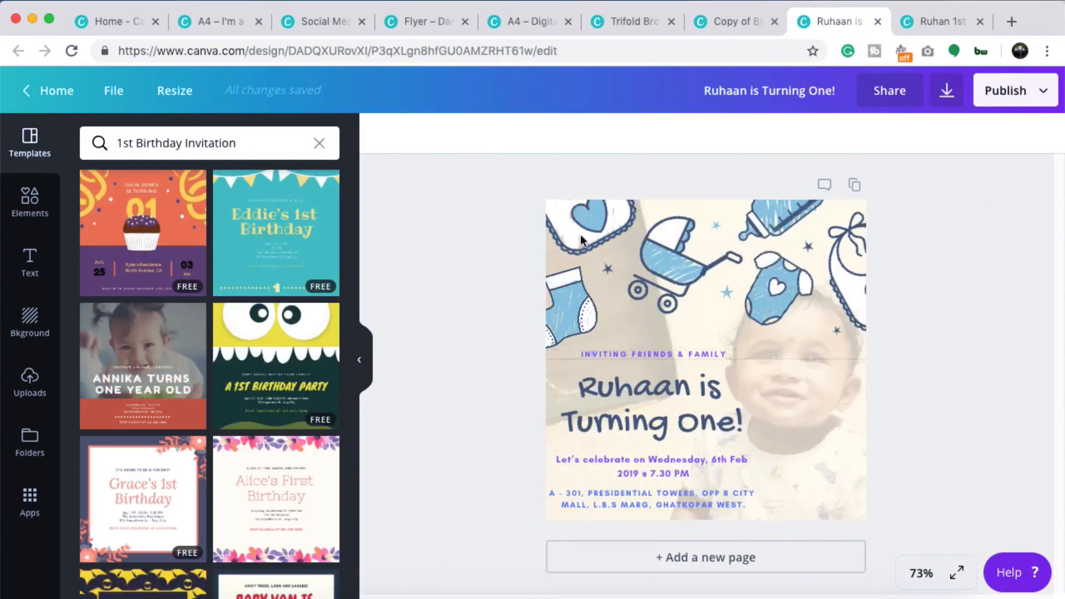
- View the GrowtLab Business Plan 2019 design full screen, then leave the preview
click(744, 24)
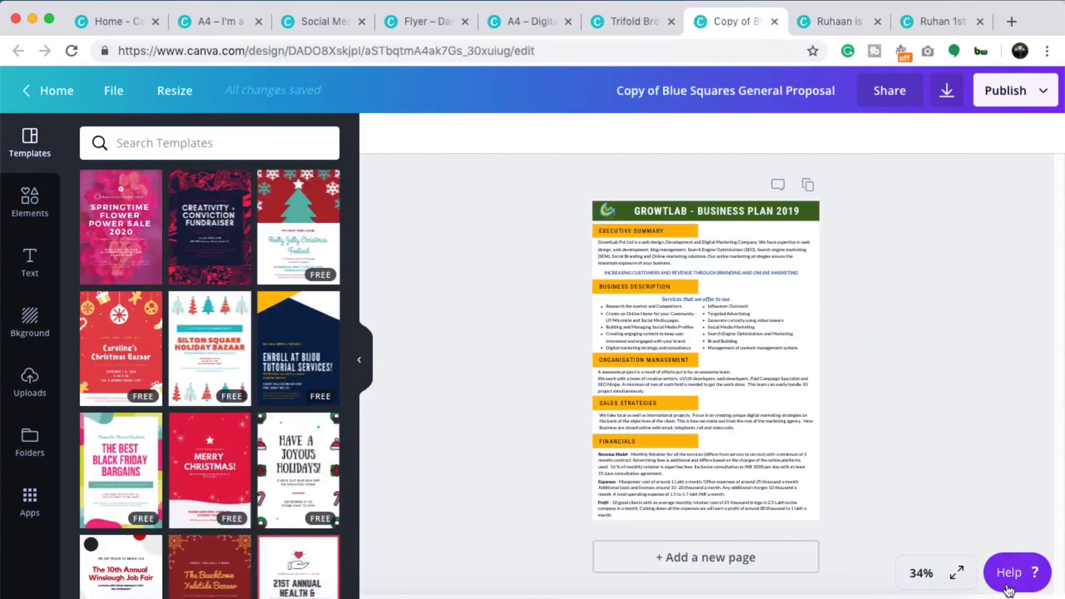
click(957, 577)
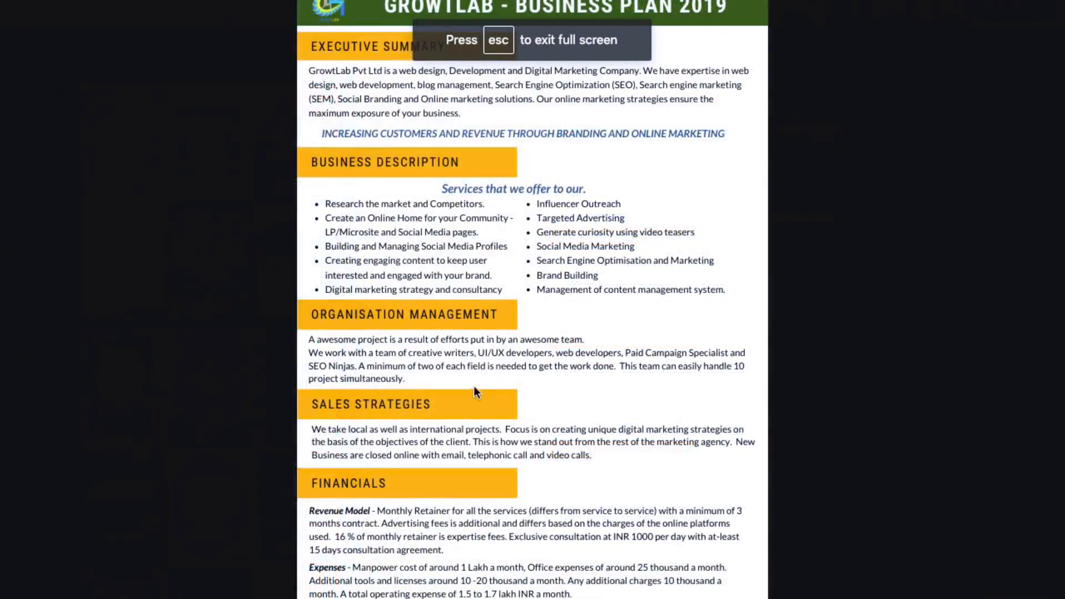
key(Escape)
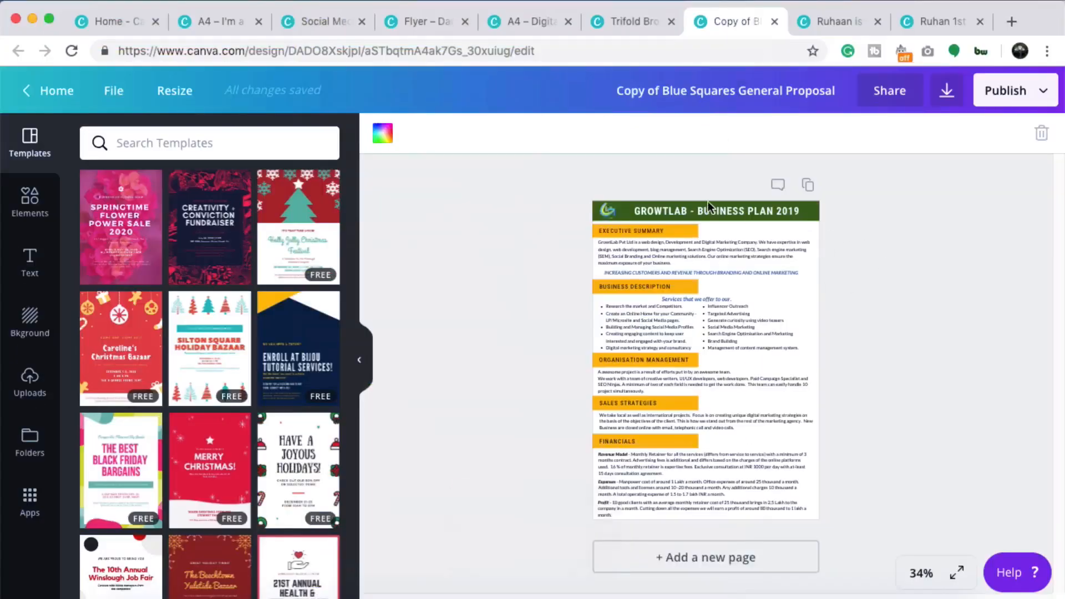
- Present the tri-fold dance brochure full screen, flip between its two pages, and return to its first page in the editor
click(624, 24)
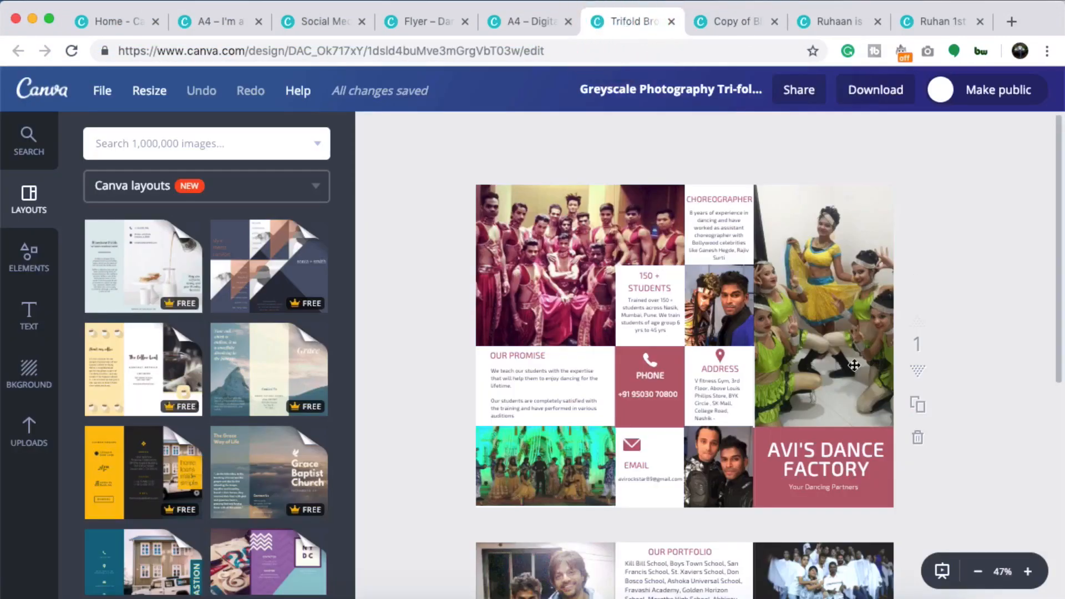
click(942, 571)
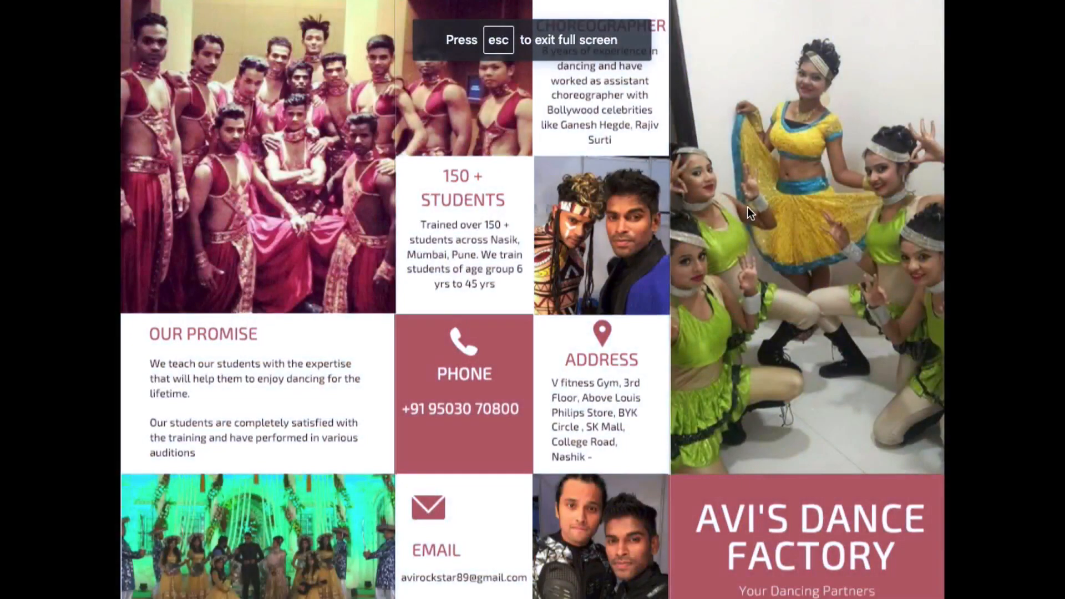
click(512, 325)
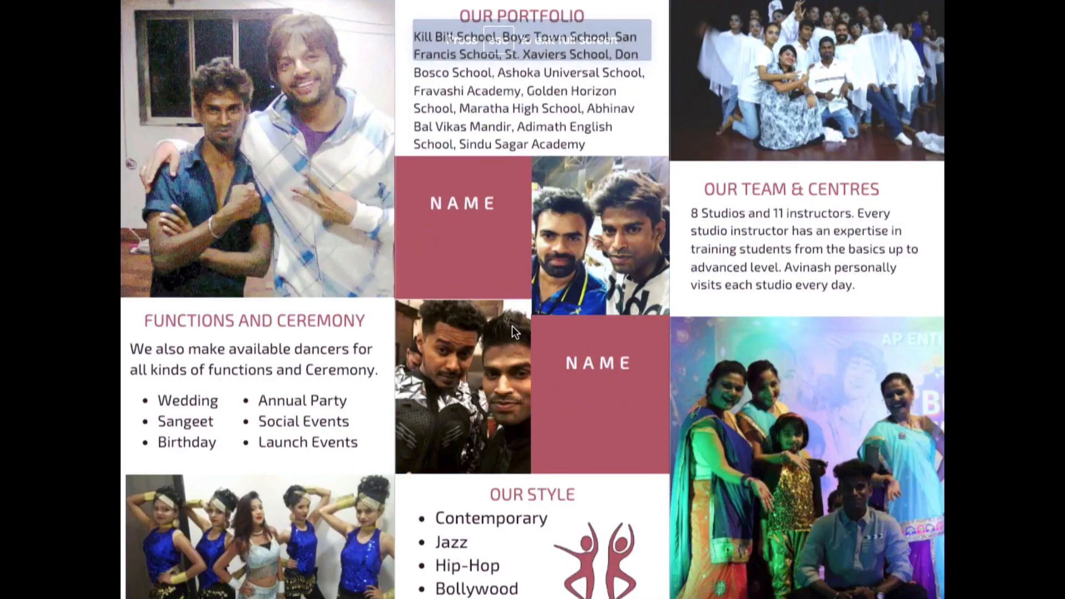
click(511, 325)
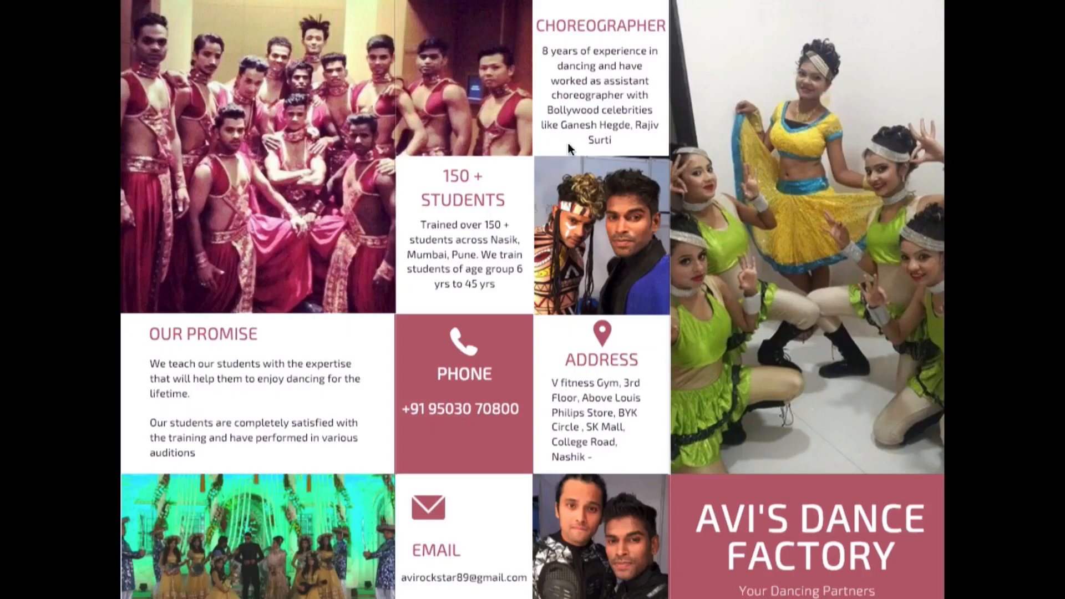
click(604, 279)
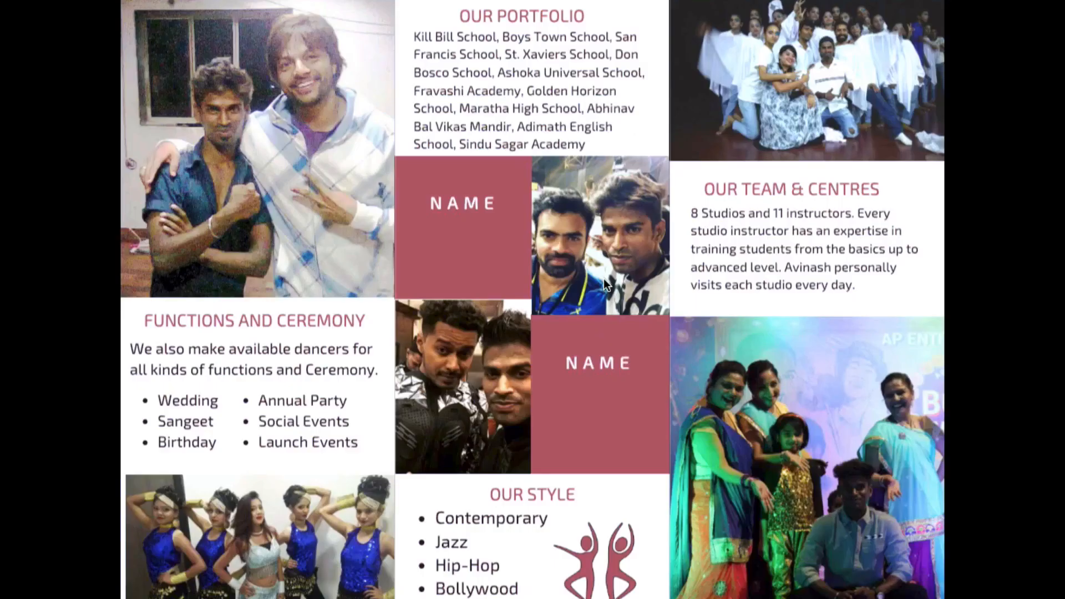
click(604, 278)
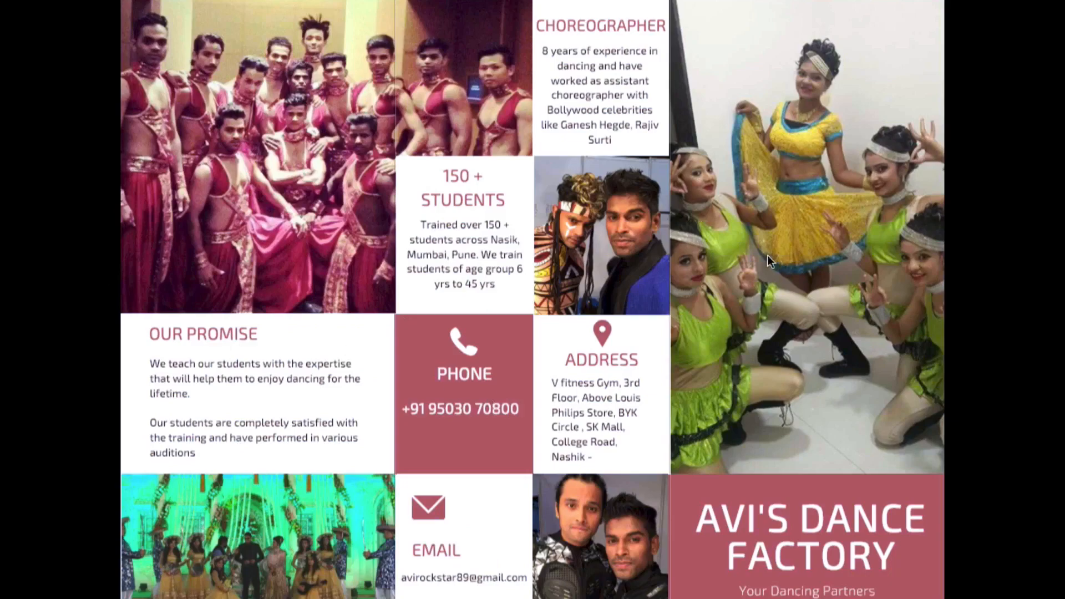
click(798, 274)
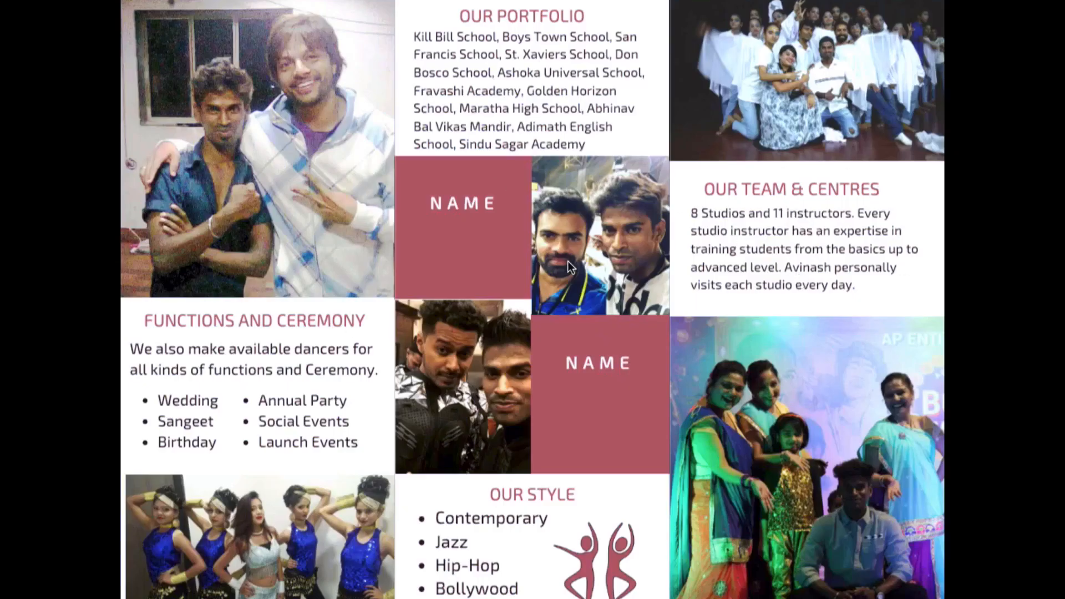
key(Escape)
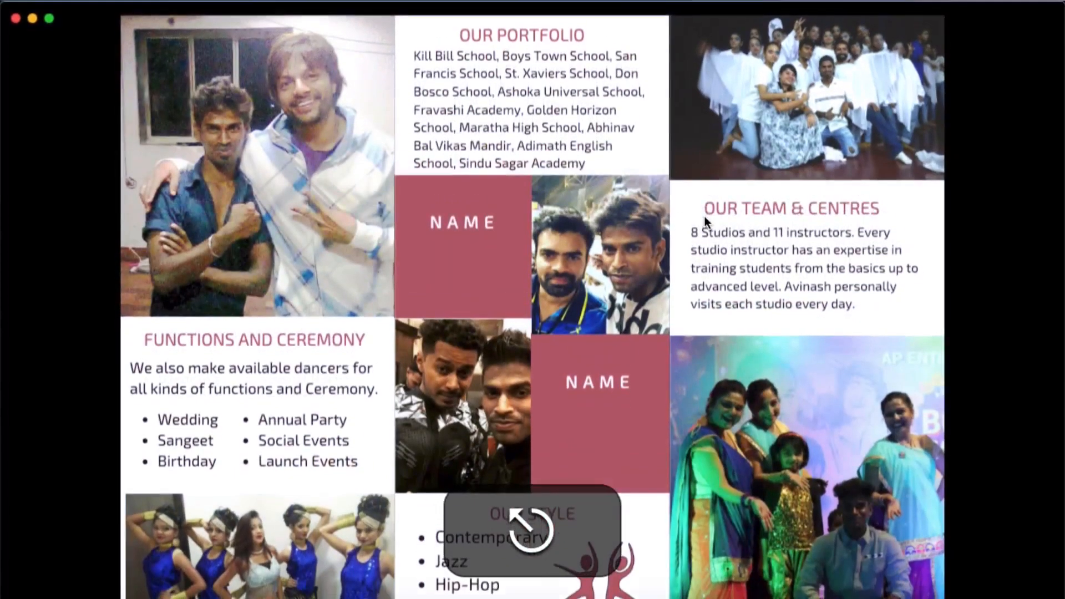
scroll(761, 265, up, 5)
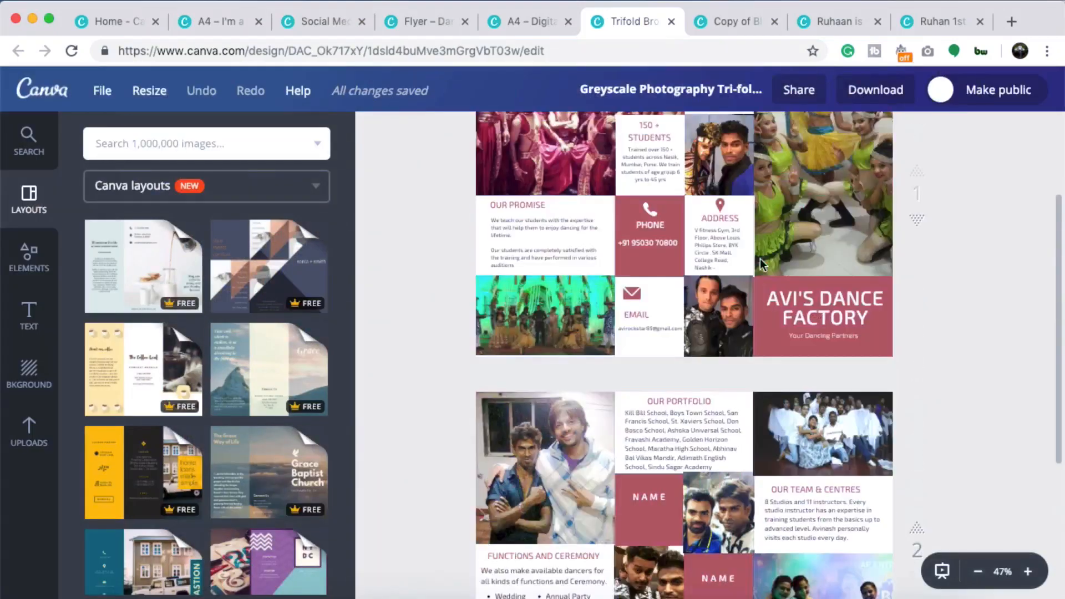
scroll(761, 265, up, 3)
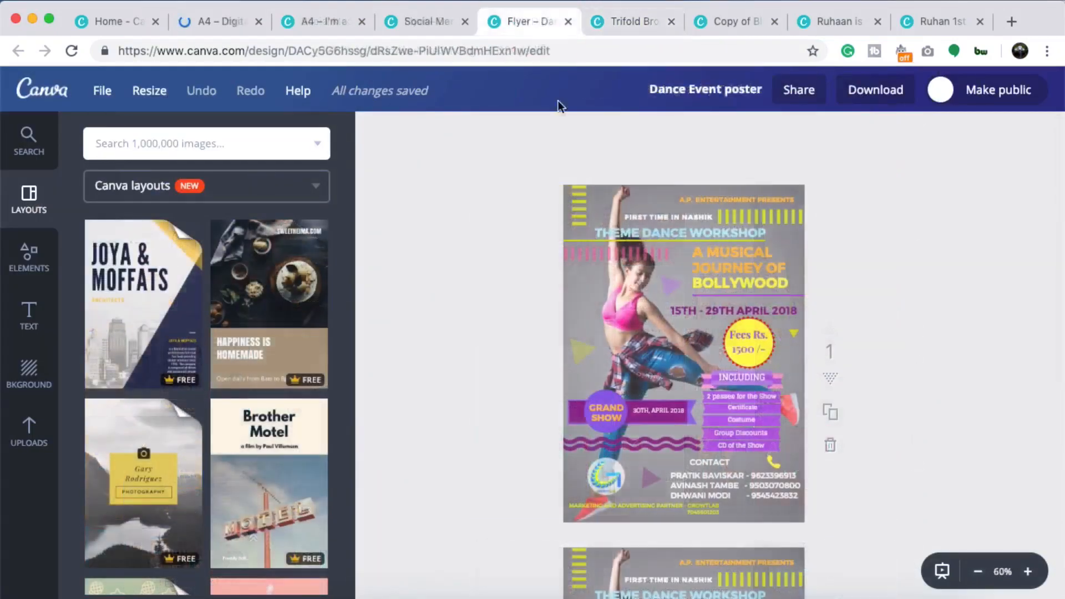
- Look through the page variants of the Dance Event poster in the editor
scroll(777, 393, down, 6)
scroll(778, 388, down, 10)
scroll(779, 388, up, 15)
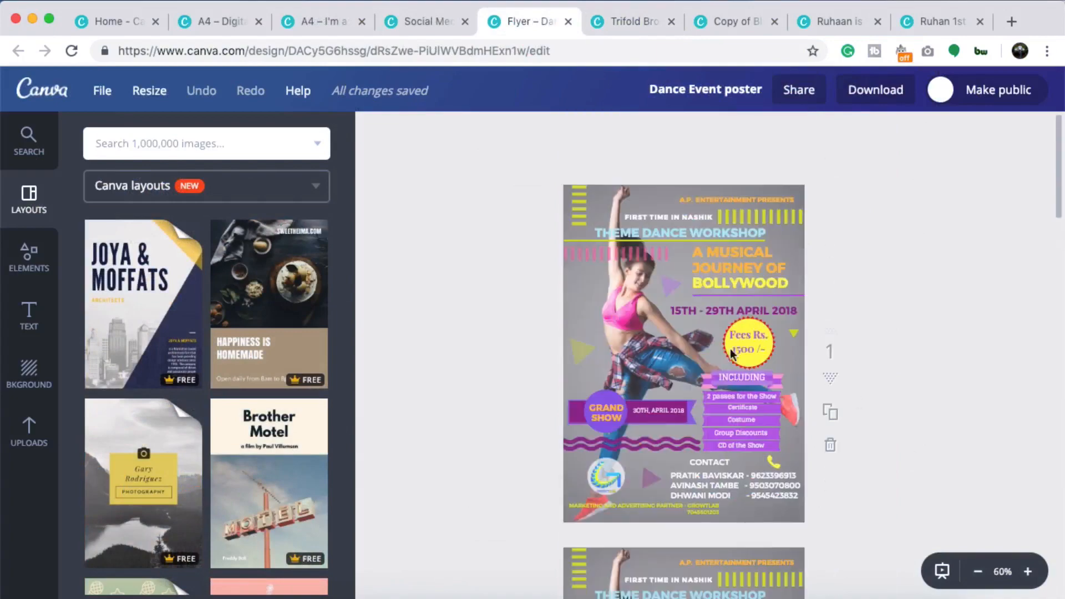
scroll(676, 305, down, 3)
scroll(751, 392, down, 11)
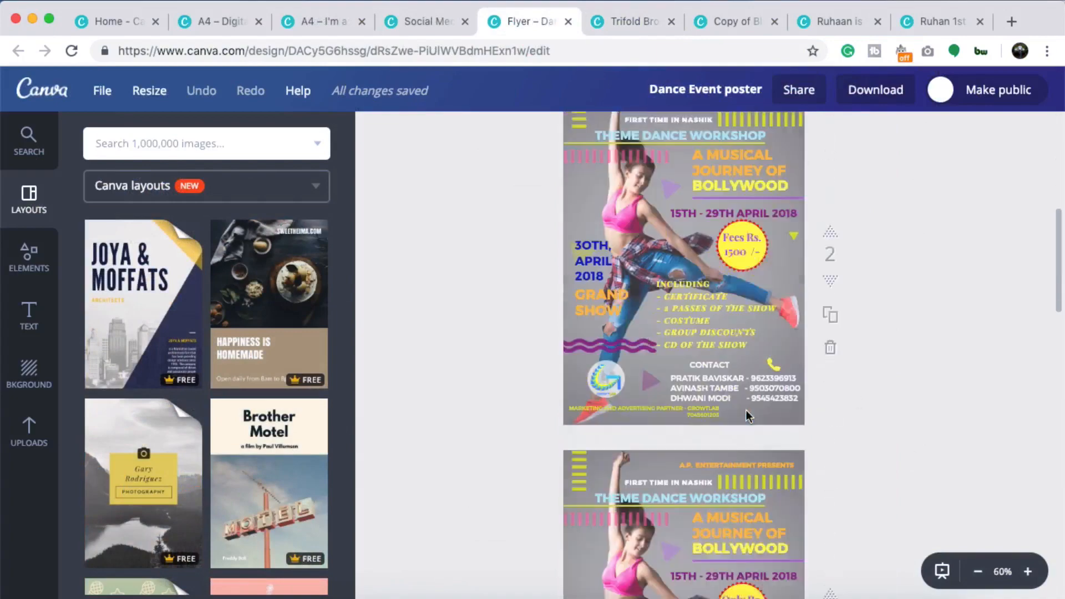
- Look through the remaining Dance Event poster pages, present the poster full screen, flip back and forth through its pages, and leave the preview
scroll(747, 464, down, 9)
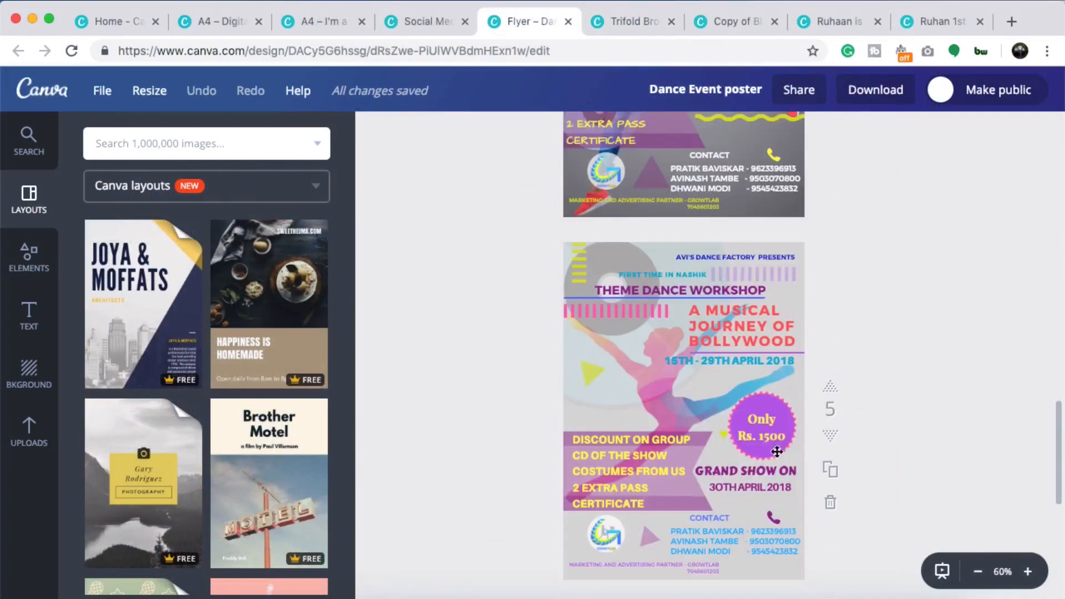
click(942, 571)
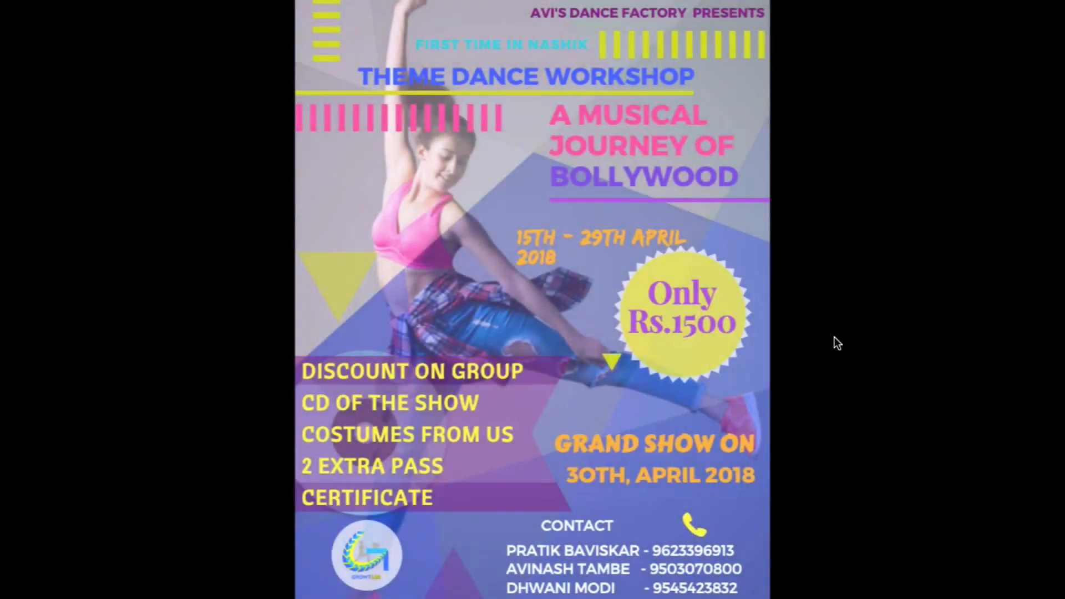
key(Left)
key(Left)
key(Left)
key(Left)
key(Left)
key(Right)
key(Right)
key(Right)
key(Right)
key(Right)
key(Escape)
- Show the dance workshop social media post, then flip through the Barcelona Communication Meet 2018 invitation full screen and return to its first page
click(412, 12)
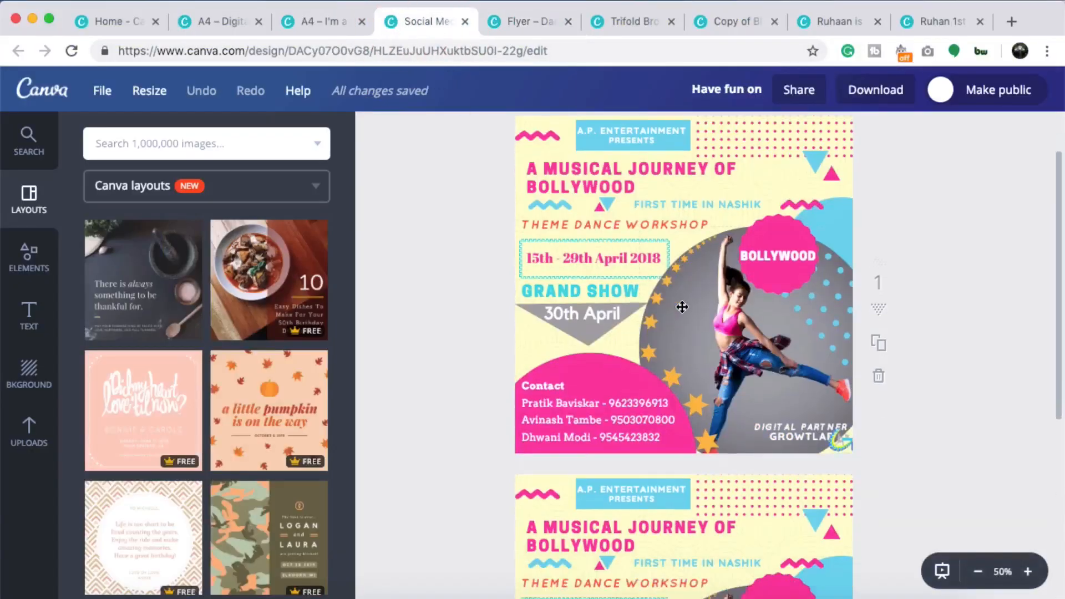
click(326, 31)
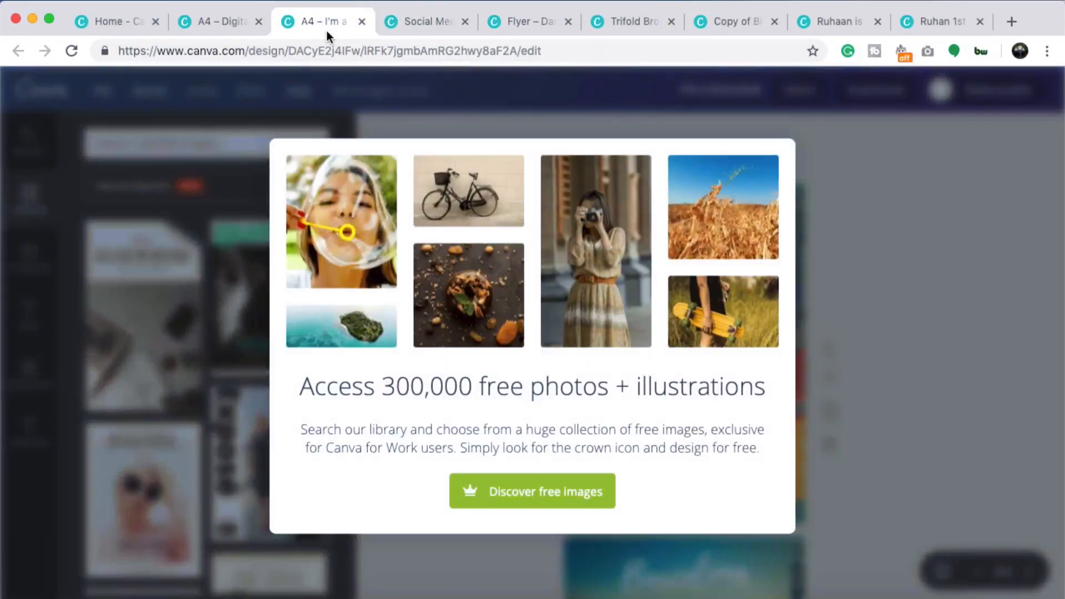
click(917, 246)
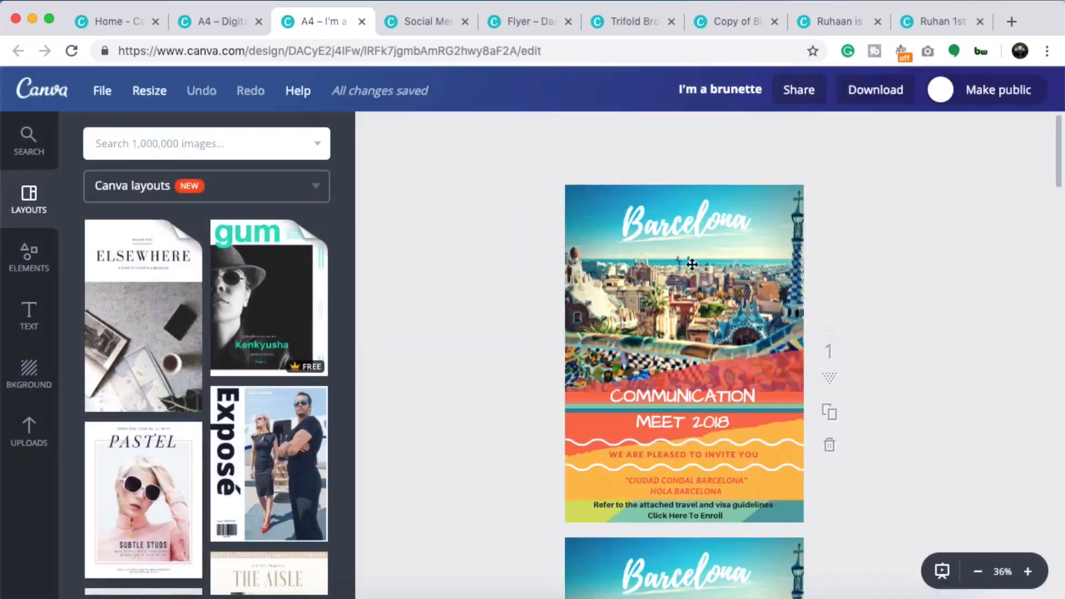
click(942, 571)
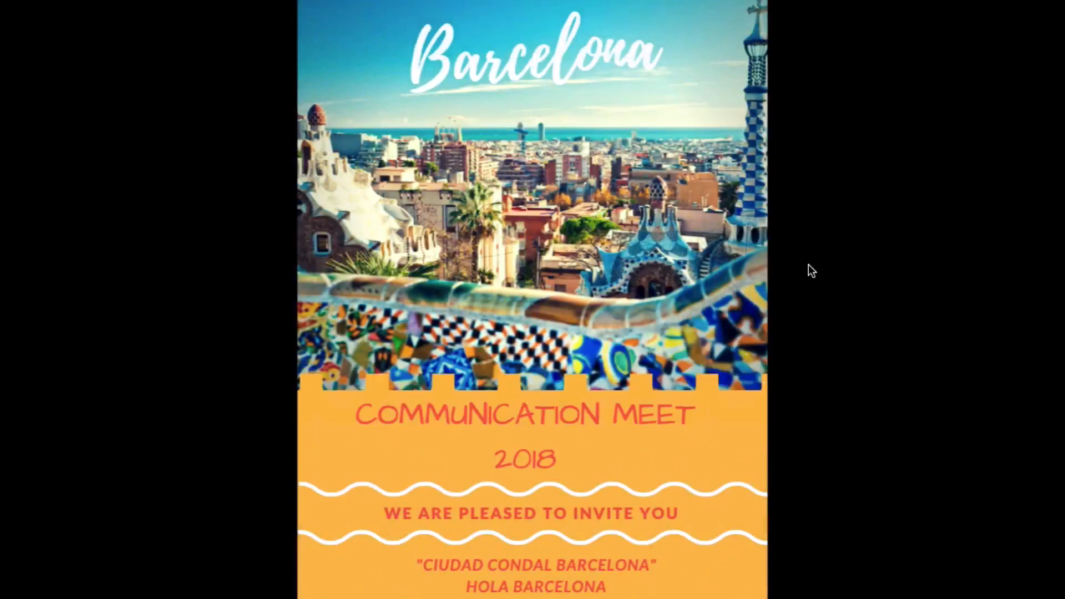
key(Right)
key(Right)
key(Right)
key(Right)
key(Right)
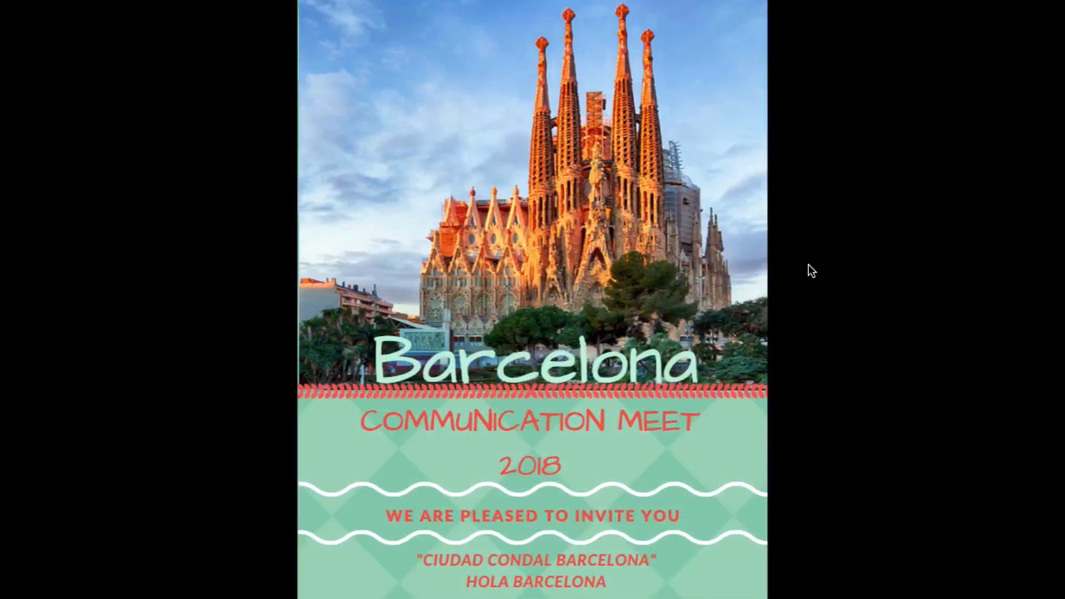
key(Escape)
scroll(861, 296, up, 20)
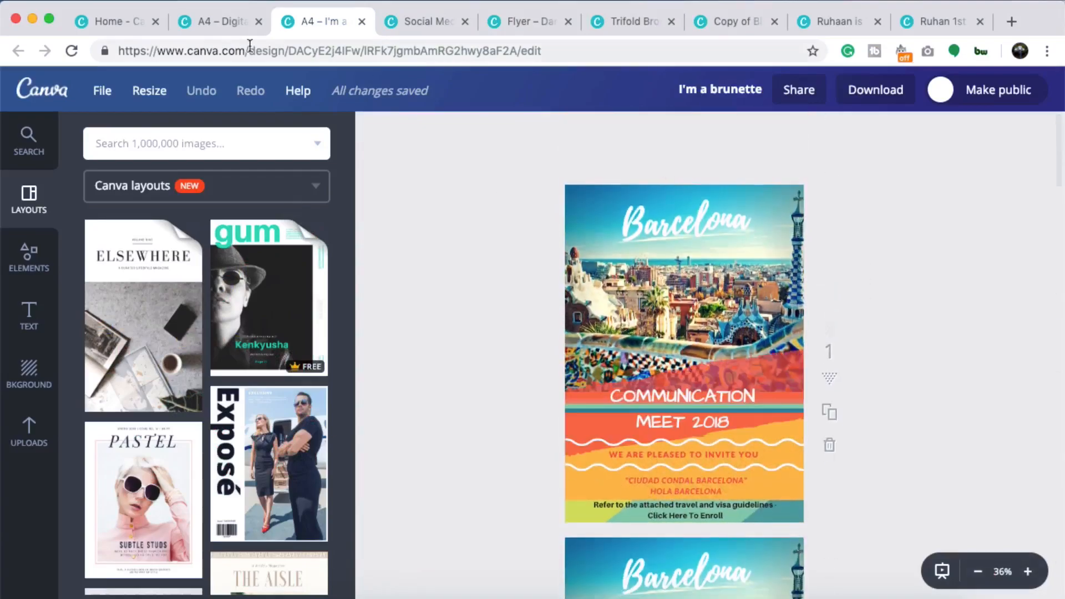
- Present the Digital Marketing for Education proposal full screen, page through to the budget breakdown, and leave the preview
click(222, 21)
click(942, 571)
key(Right)
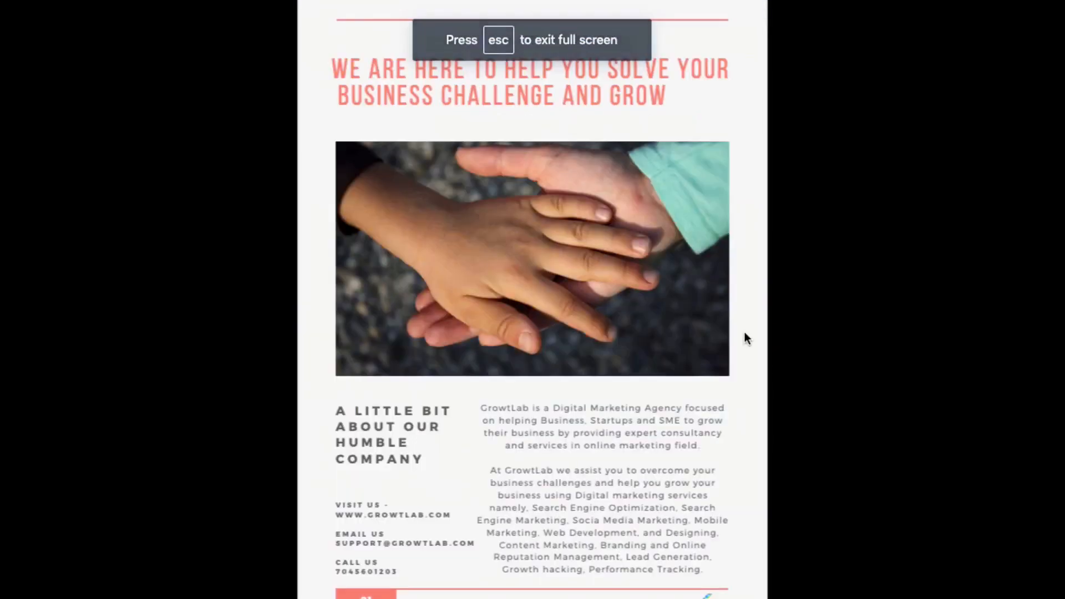
key(Right)
key(Right)
key(Right)
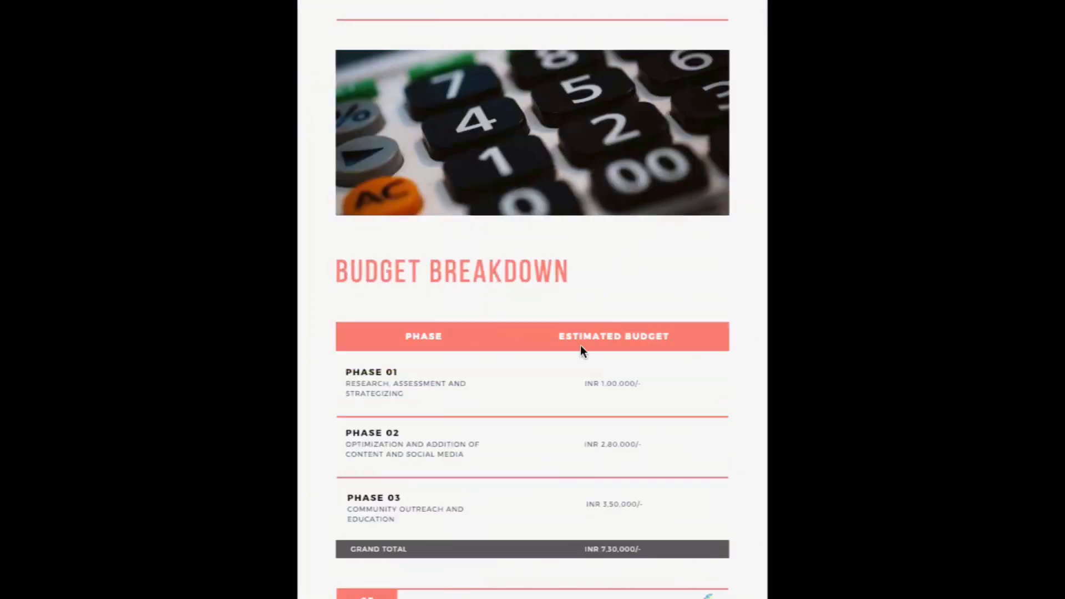
key(Escape)
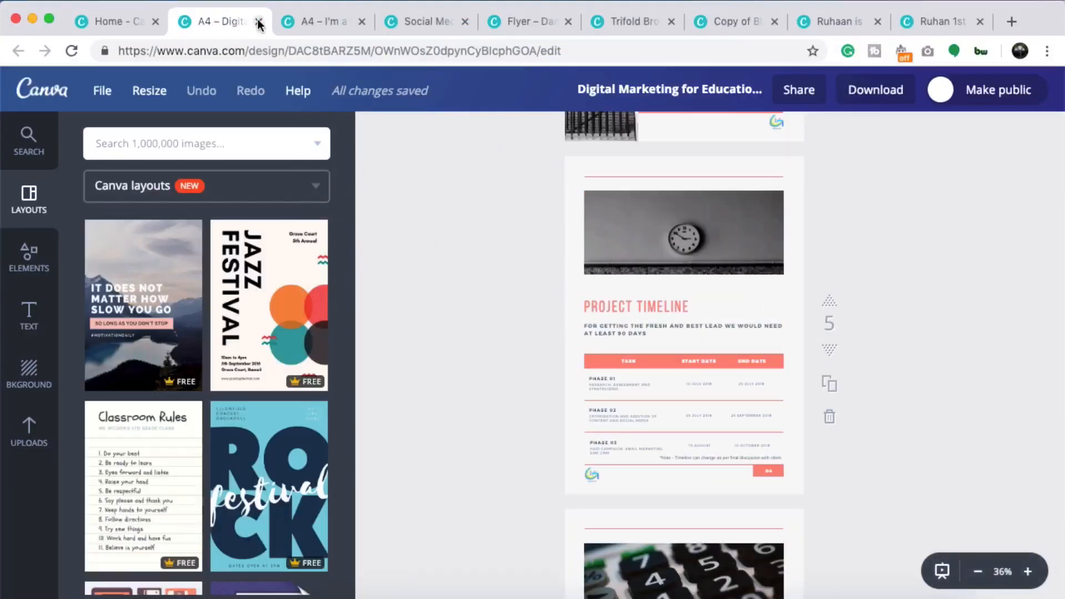
- Close all open design tabs, confirming to leave the Dance Event poster, so only the Canva home page remains
click(259, 22)
click(259, 22)
click(258, 22)
click(258, 22)
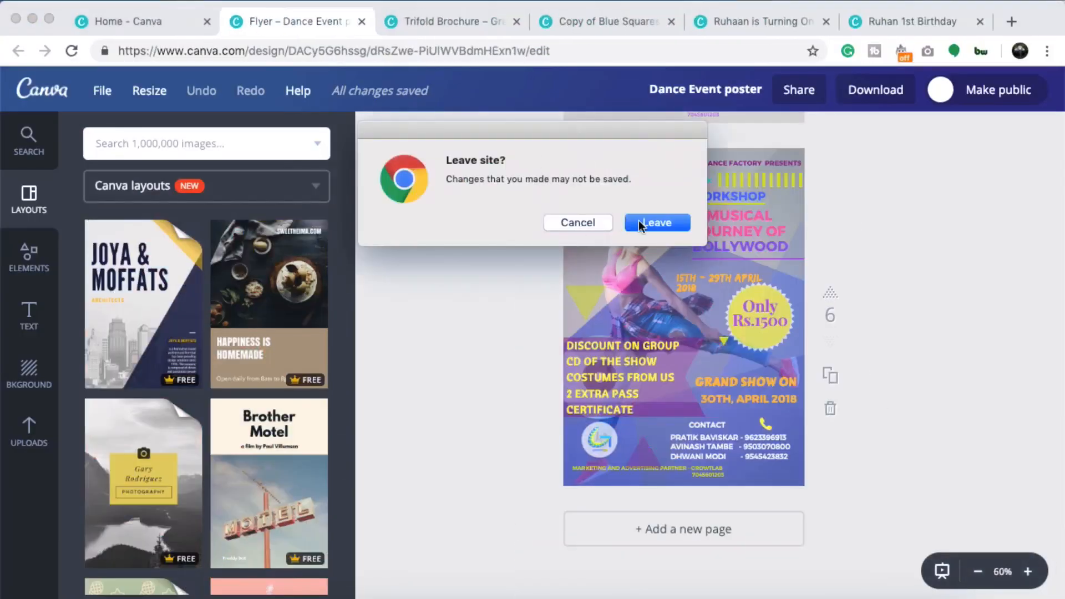
click(633, 223)
click(423, 22)
click(423, 22)
click(424, 22)
click(424, 22)
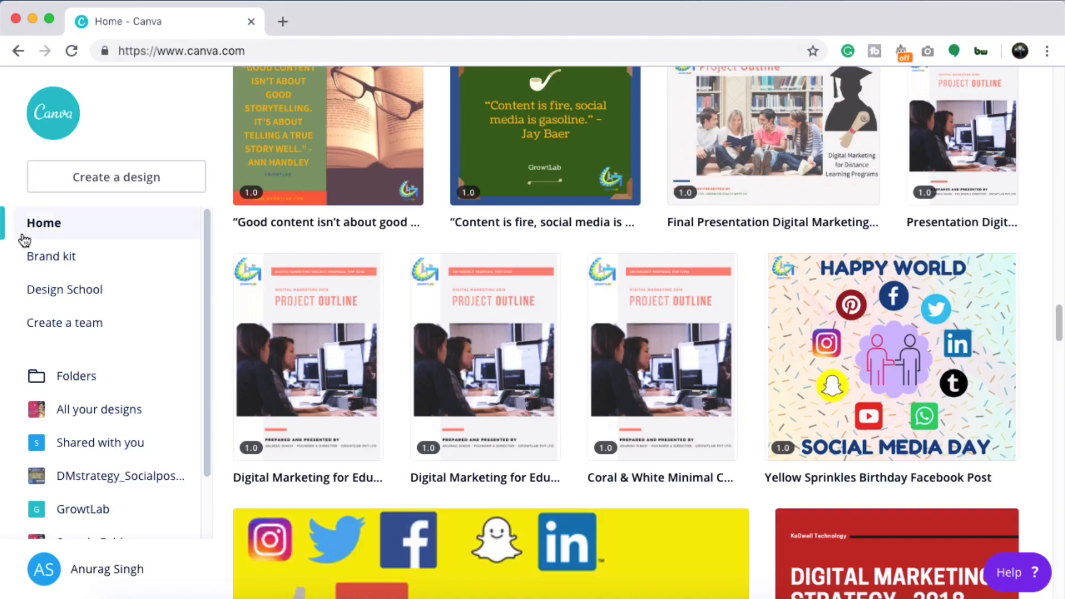
- Create a new blank Instagram Post design from the social media design types
scroll(478, 218, up, 15)
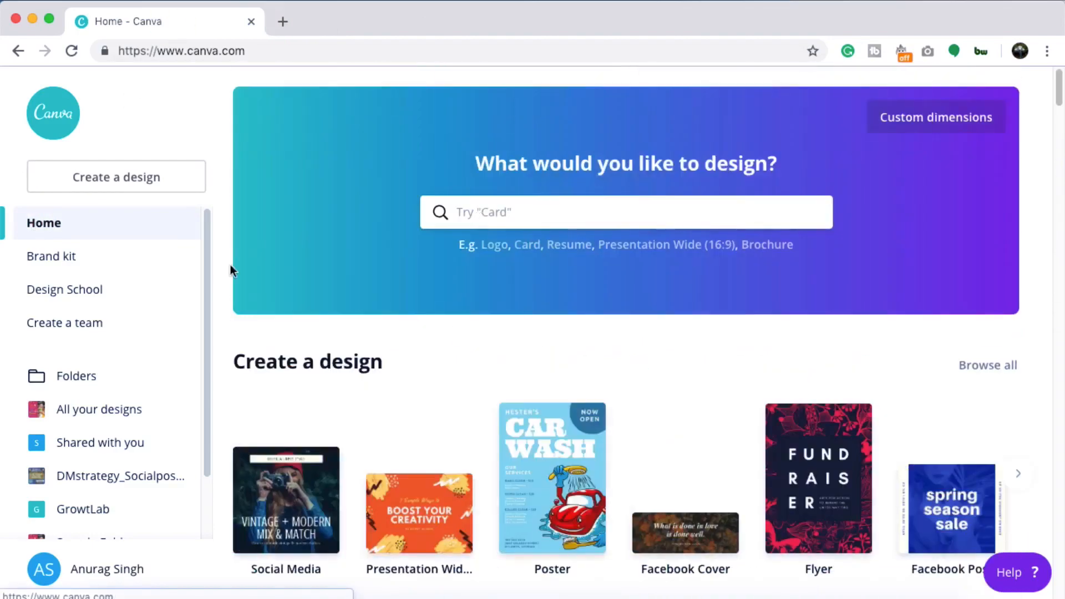
click(109, 184)
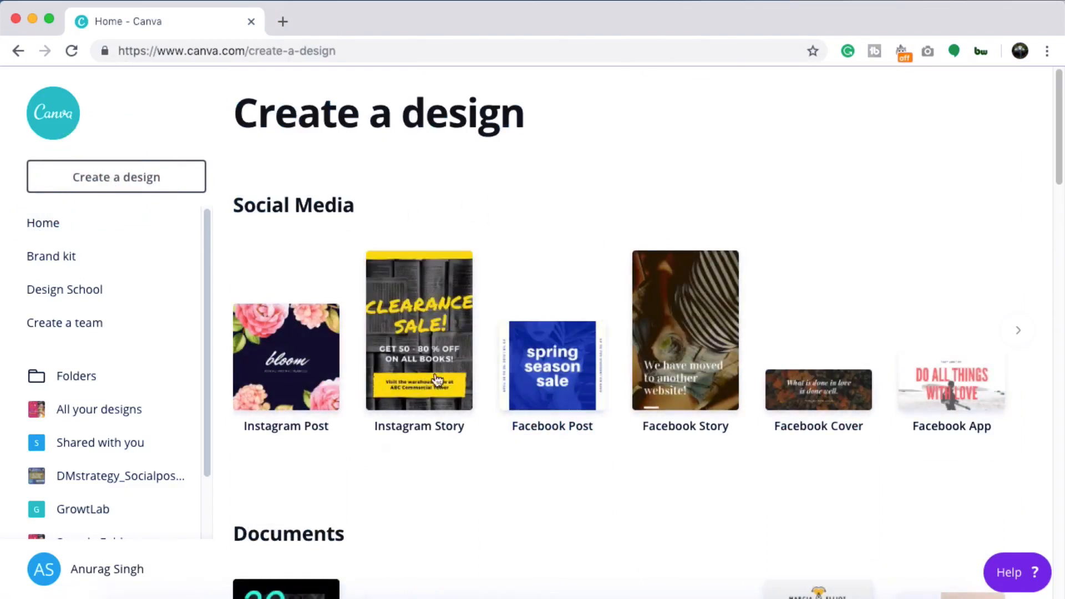
click(288, 376)
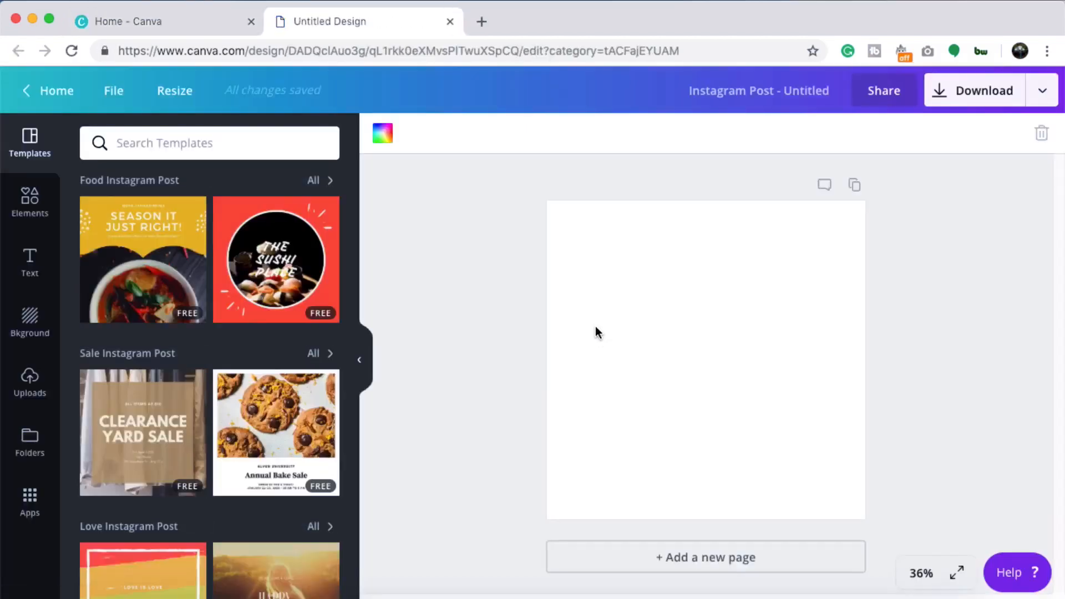
click(976, 170)
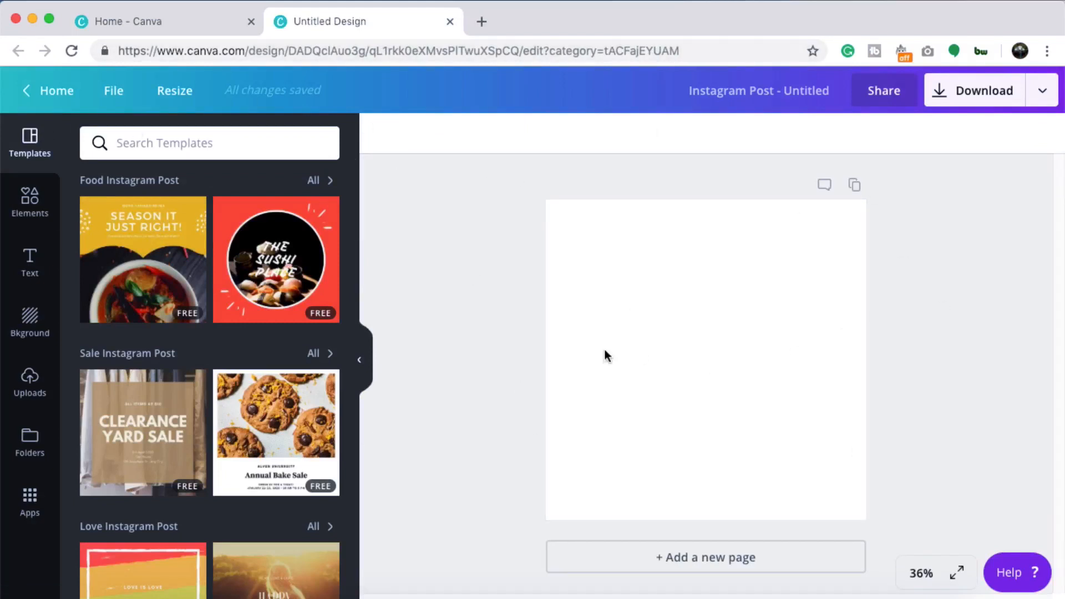
- Point out the blank Instagram Post's canvas and file options, then hide the template list and show it again
drag(547, 207, 866, 520)
click(123, 98)
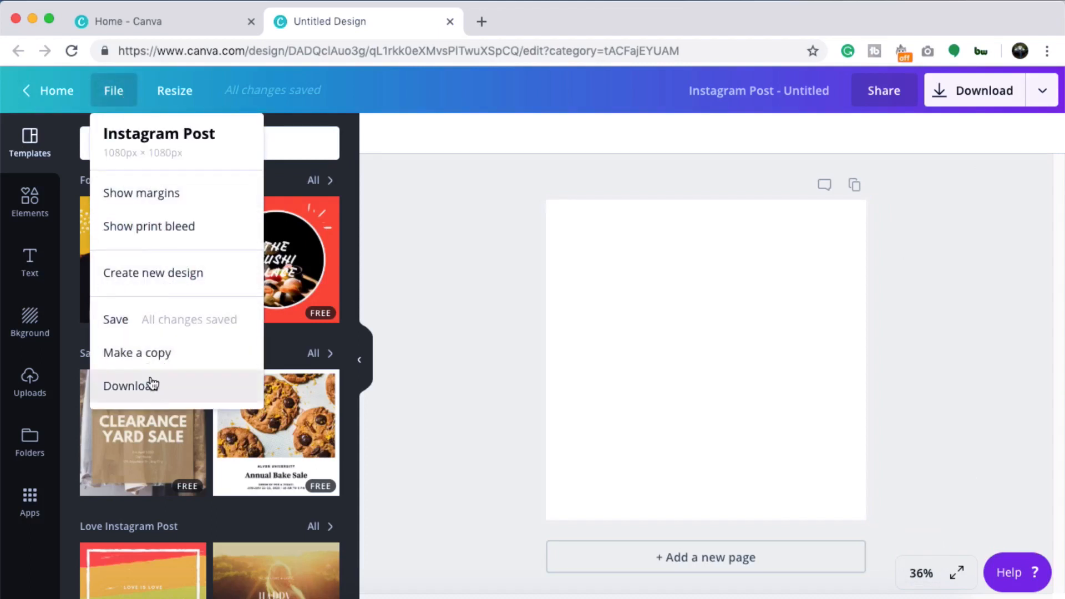
click(414, 139)
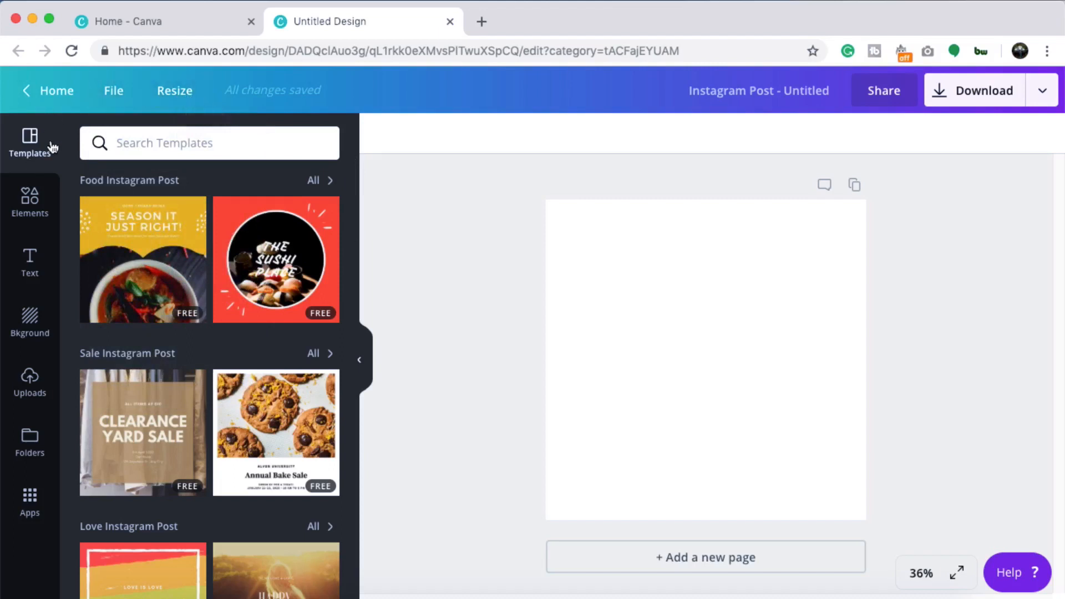
click(364, 363)
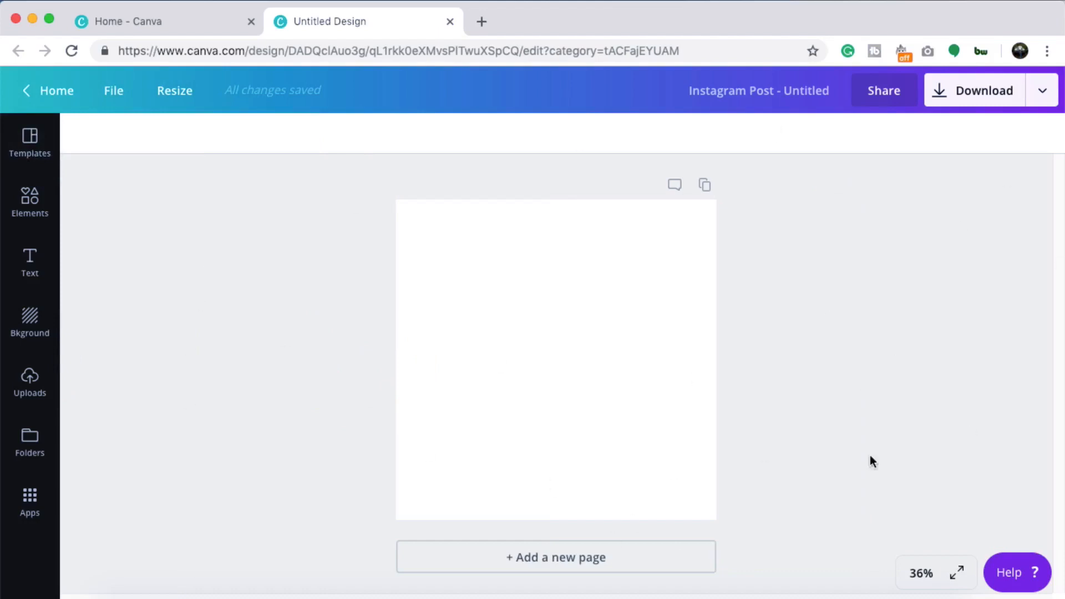
click(27, 143)
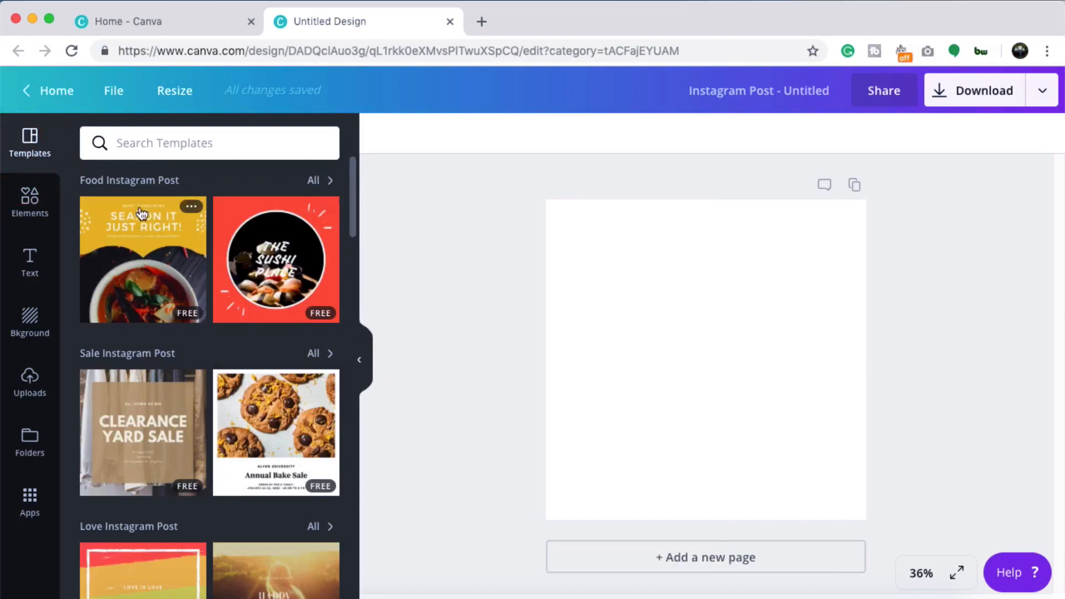
- Browse the full set of Food Instagram Post templates, then clear that category filter
click(314, 181)
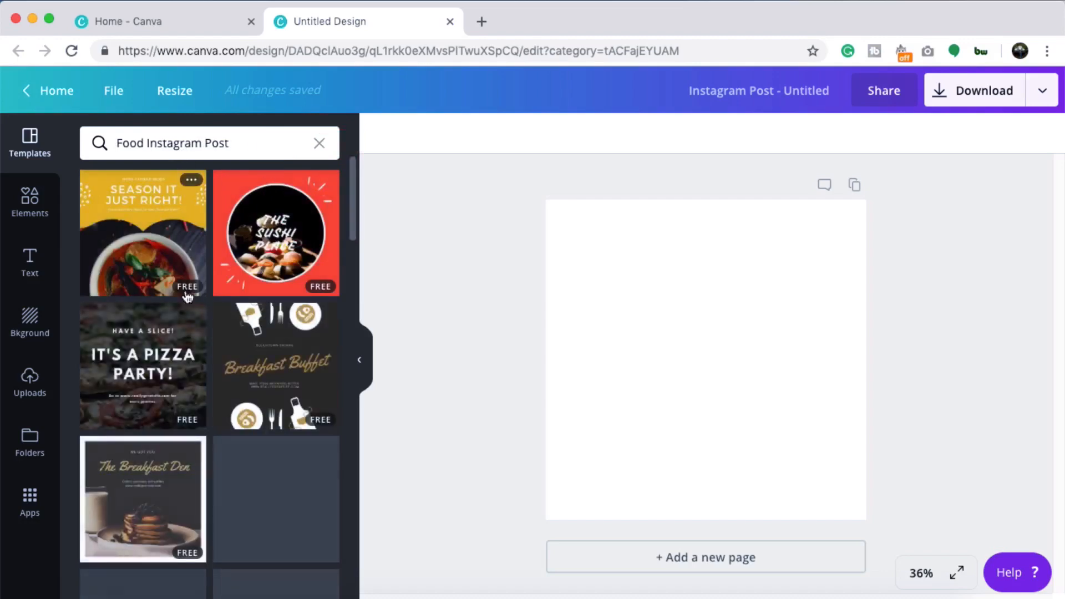
scroll(197, 494, down, 8)
scroll(197, 494, up, 8)
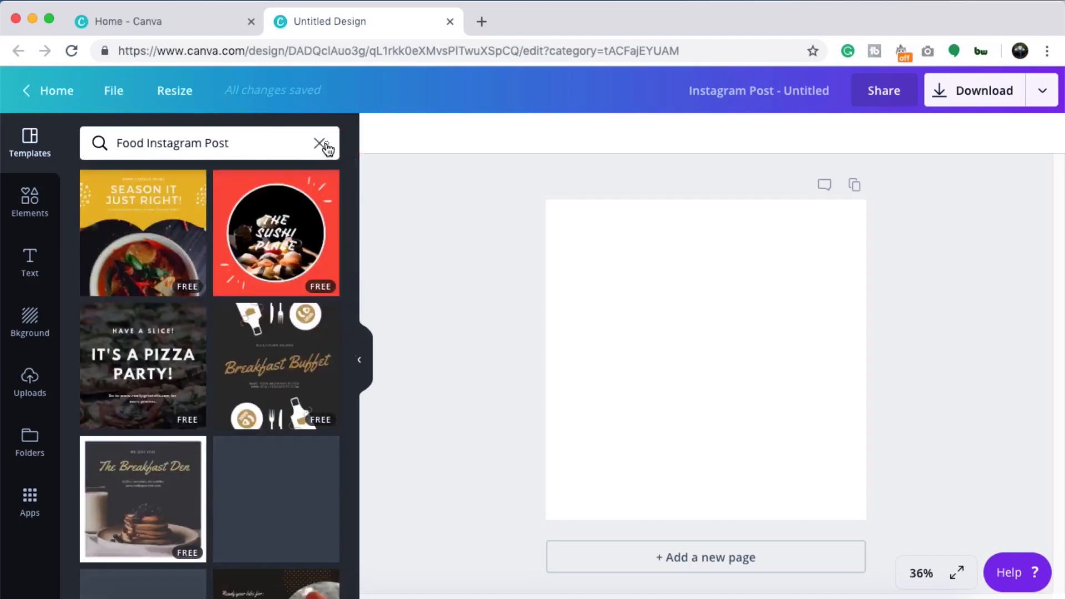
click(320, 143)
- Look through the Instagram Post template categories, such as Sale, Love, Halloween, Birthday and Summer, and return to the first category
scroll(141, 372, down, 1)
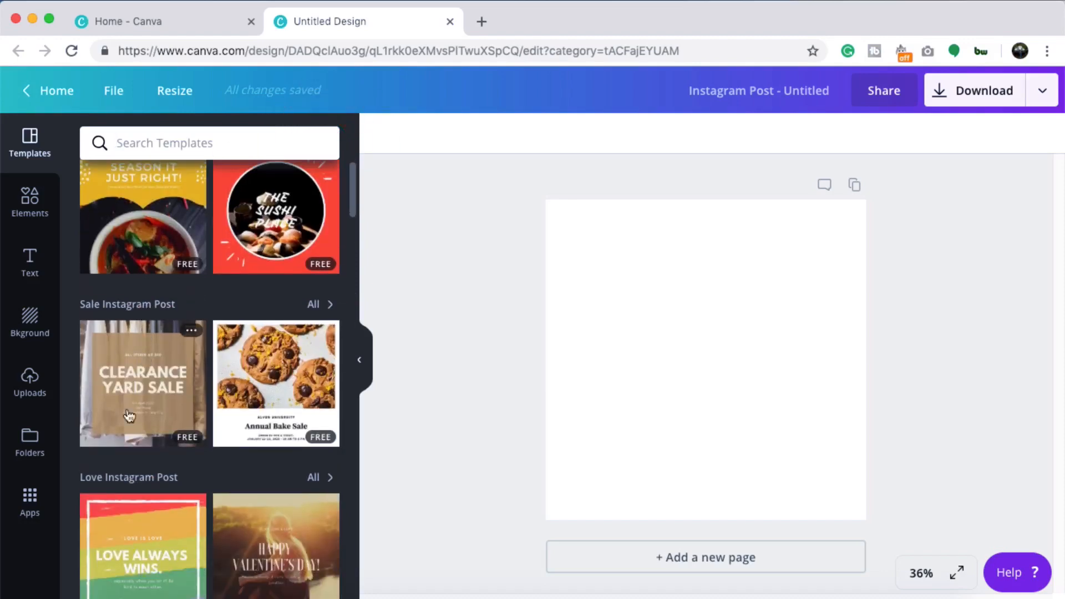
scroll(161, 482, down, 6)
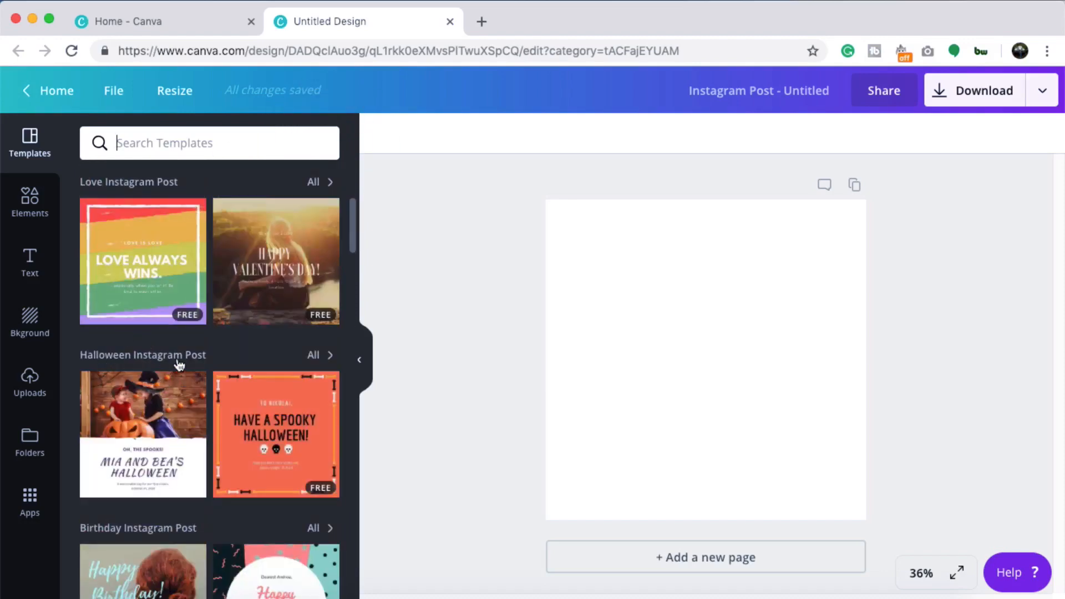
scroll(177, 364, down, 6)
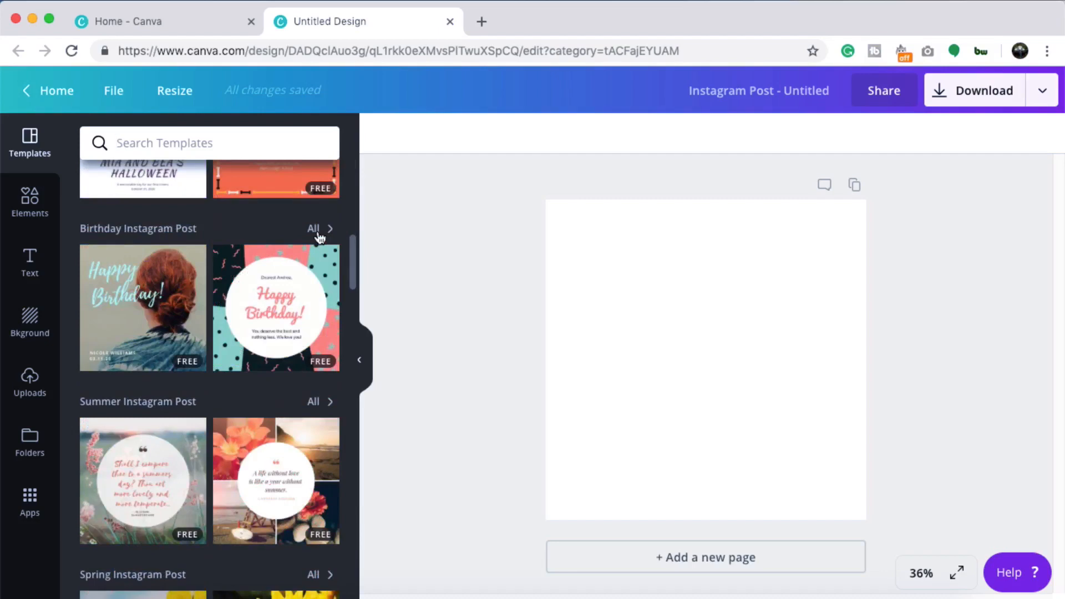
scroll(320, 237, up, 13)
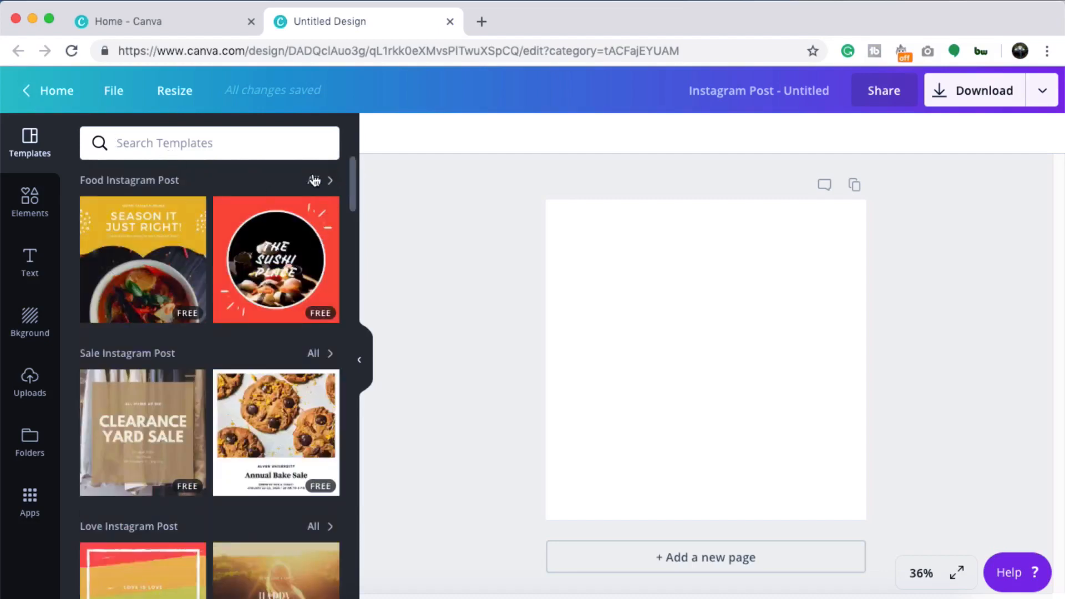
- Start a template search for "flower instagra", choose the suggested Autumn Instagram Post search, and browse its templates
click(139, 146)
text(flower)
key(Return)
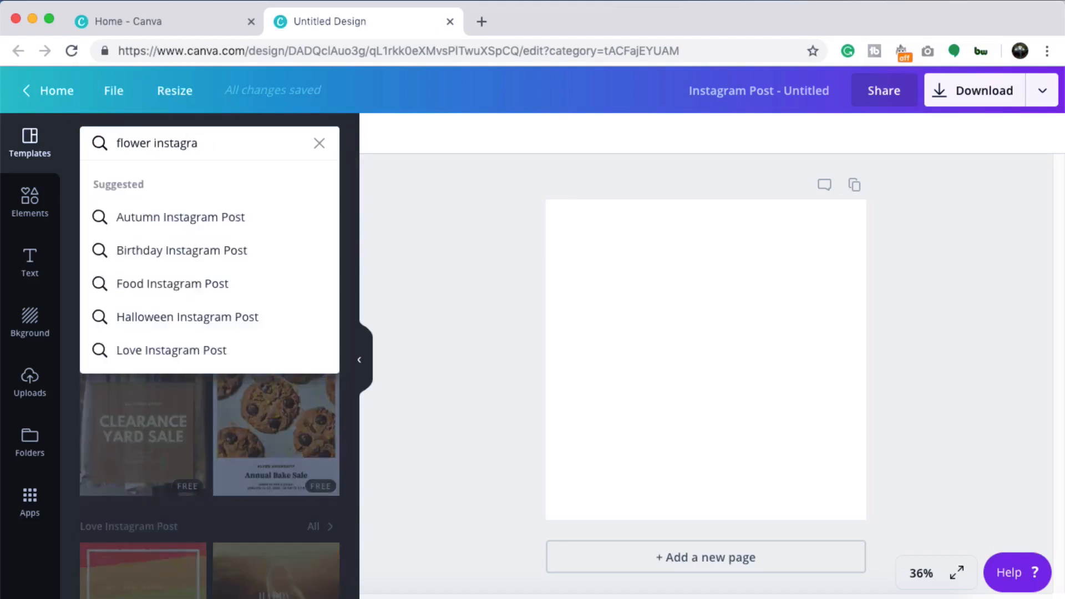
click(183, 222)
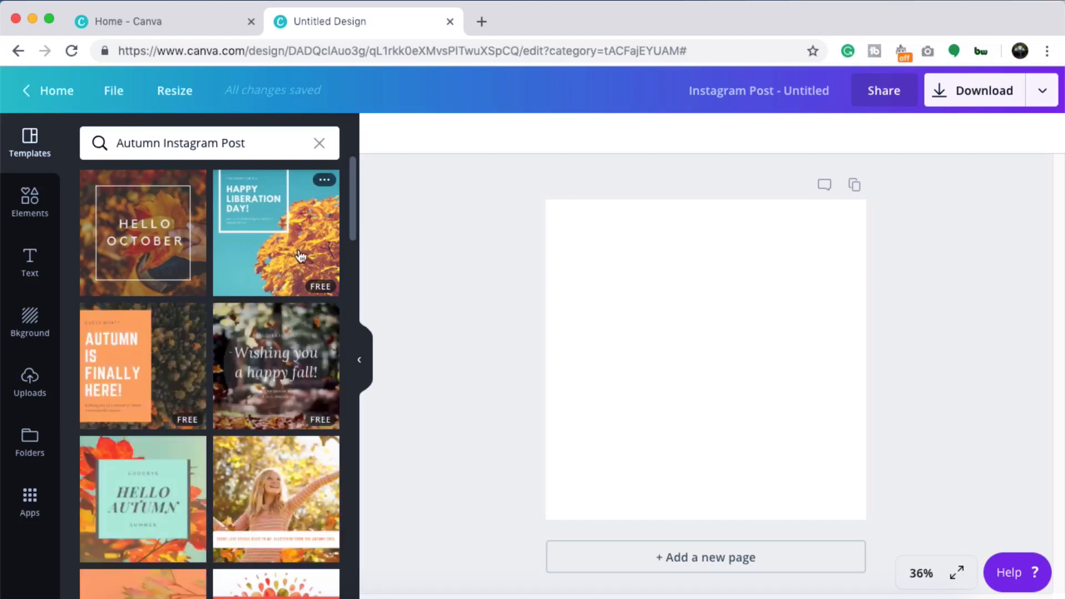
scroll(284, 359, down, 5)
scroll(131, 473, down, 3)
scroll(235, 428, up, 8)
- Search the templates for "flower Instagram Post" and browse the designs offered
double_click(160, 143)
text(flower)
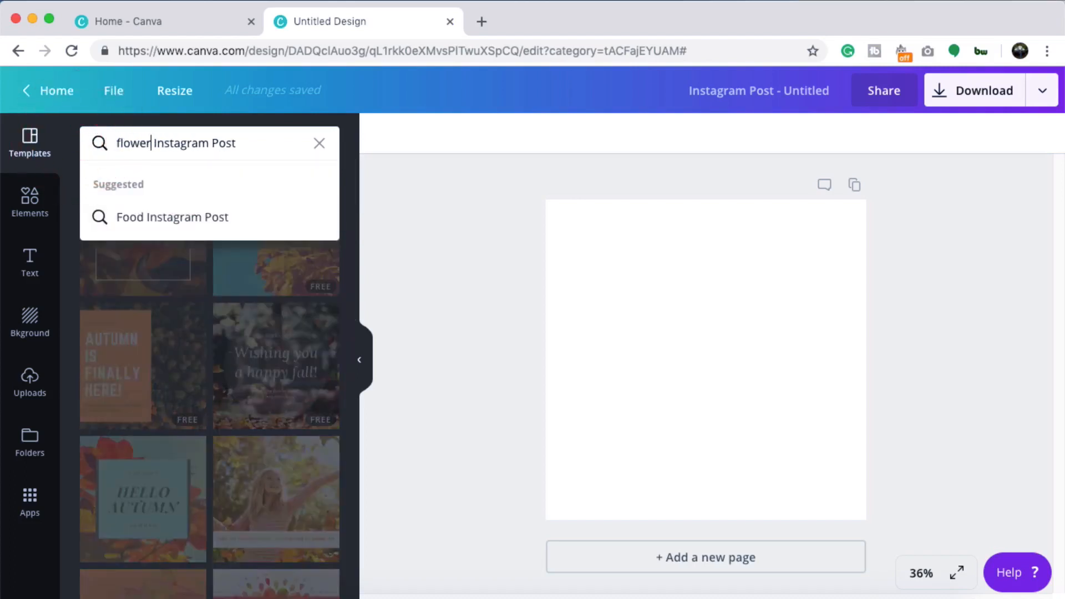
key(Return)
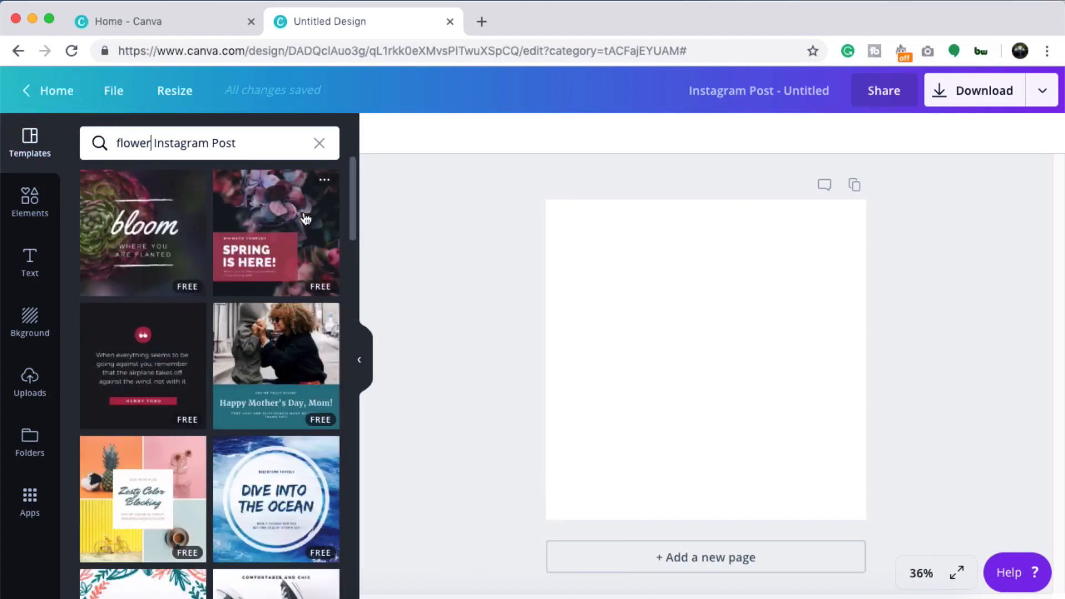
scroll(291, 285, down, 2)
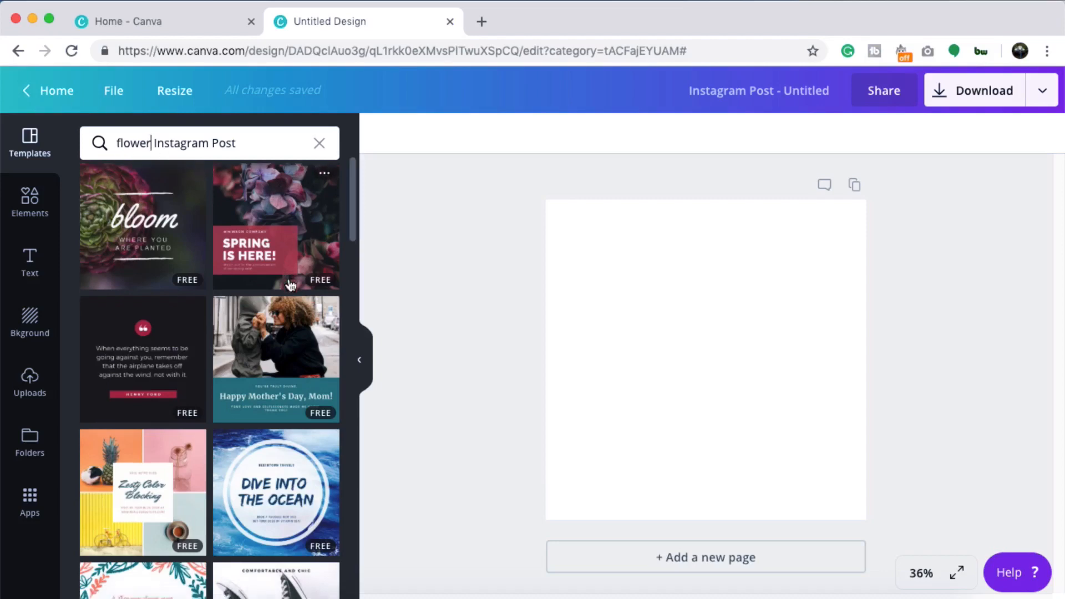
scroll(291, 285, down, 15)
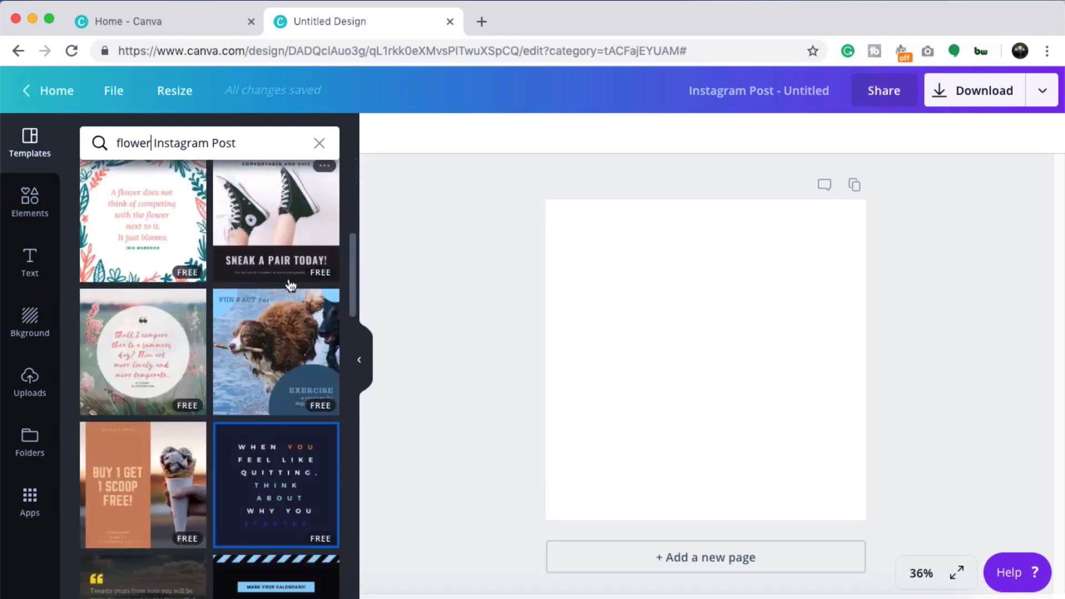
scroll(291, 284, down, 13)
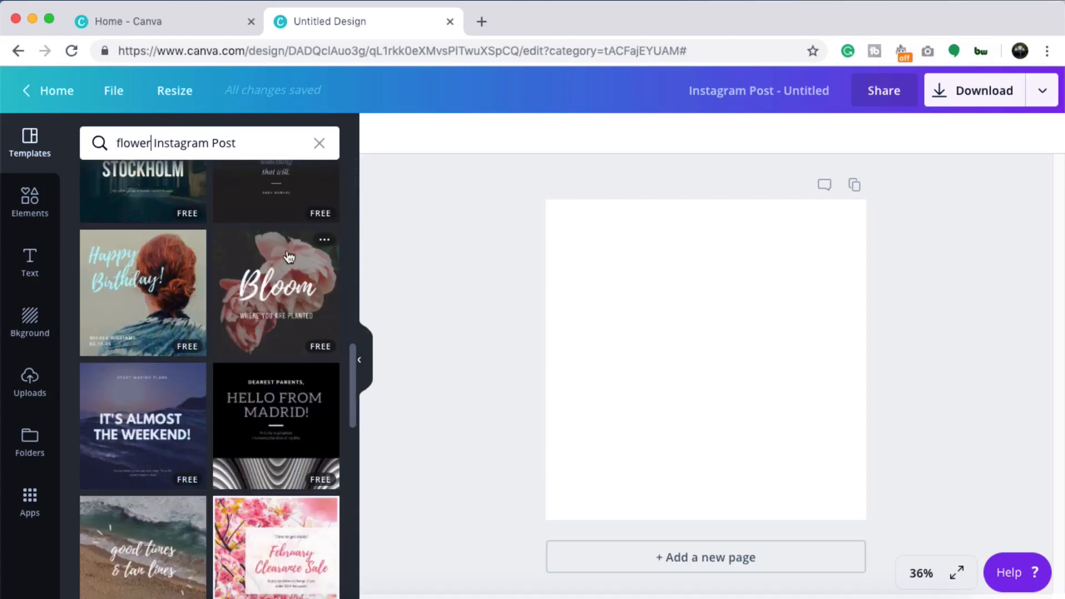
scroll(294, 327, down, 6)
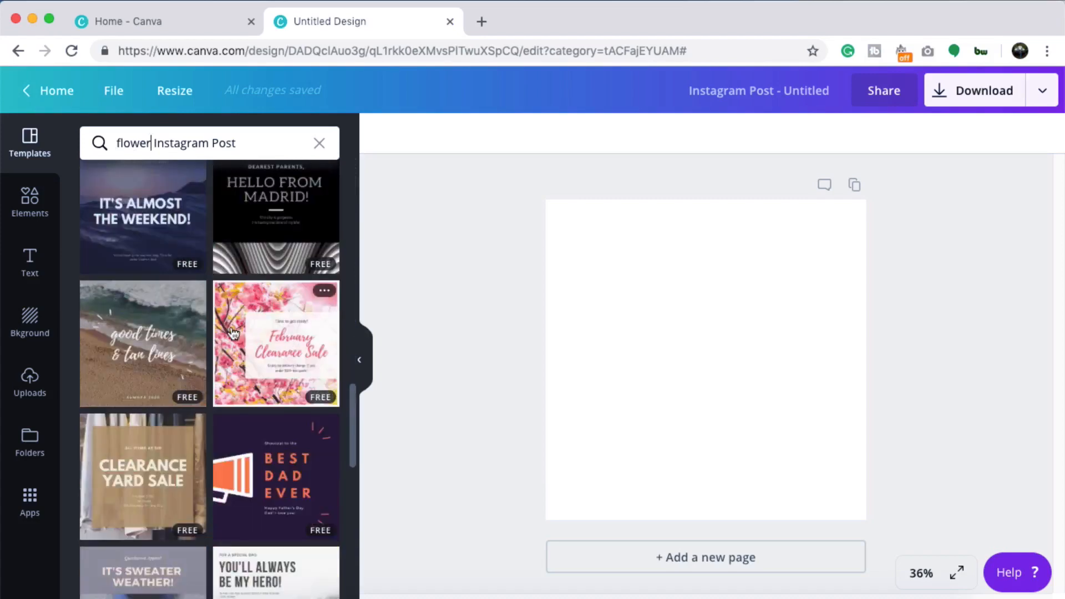
- Look over the remaining "flower Instagram Post" templates and clear the template search
scroll(225, 347, down, 4)
scroll(298, 243, up, 20)
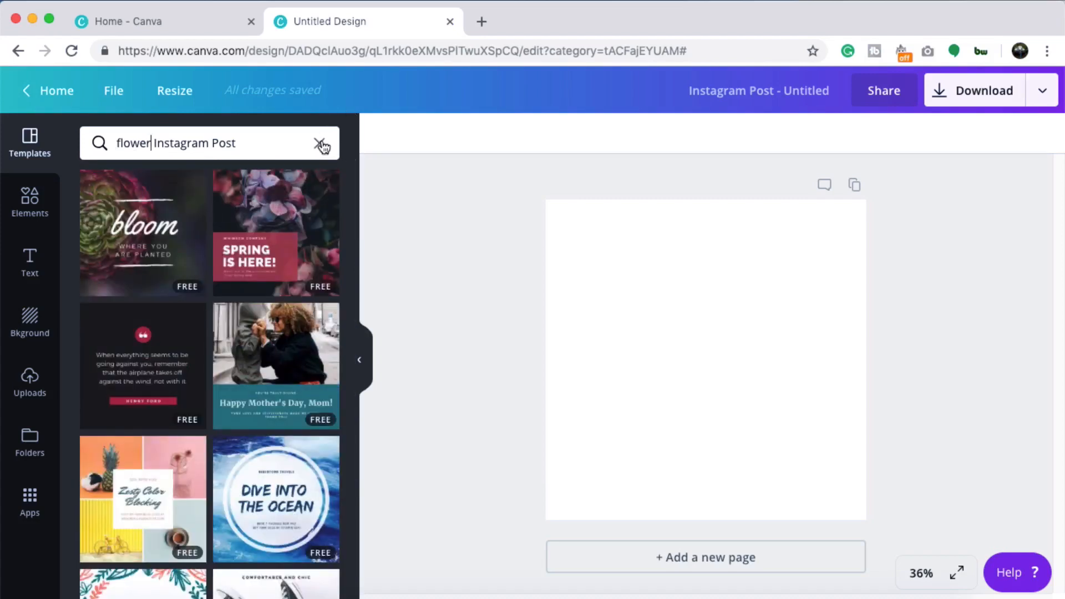
click(320, 144)
- Browse all the element categories, such as Free Photos, Grids, Shapes, Charts, Icons, Nature, People and Food, and return to the first category
click(25, 204)
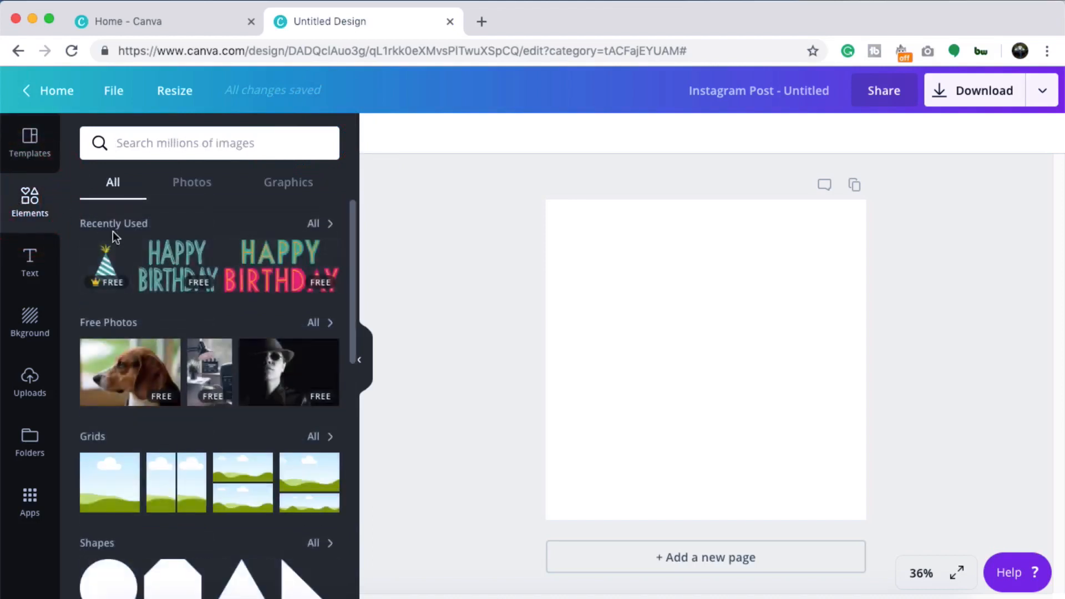
scroll(148, 319, down, 5)
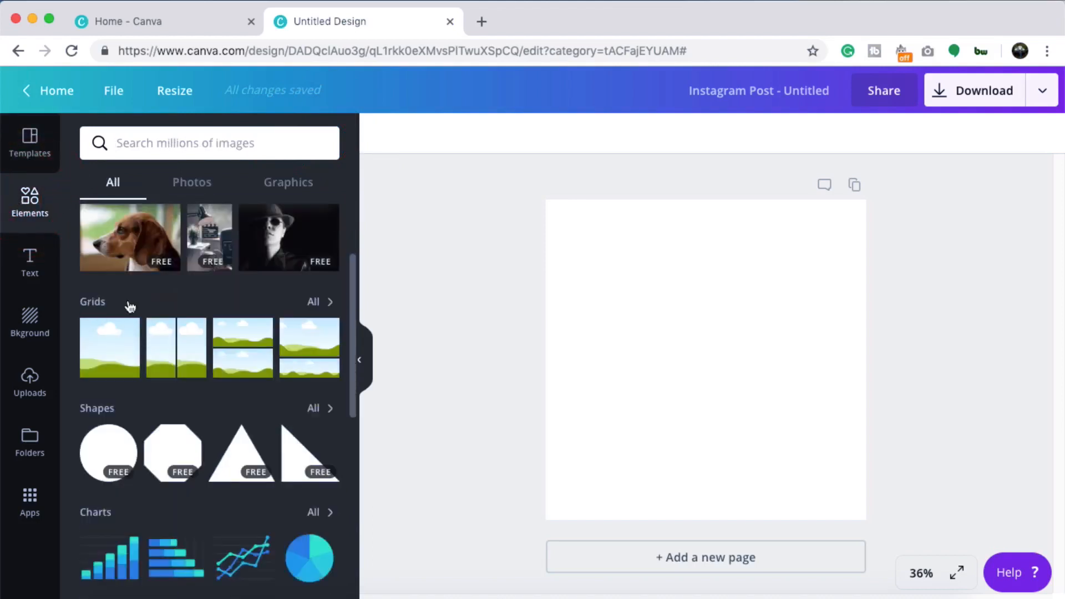
scroll(134, 356, down, 2)
scroll(97, 409, down, 7)
scroll(104, 411, down, 8)
scroll(103, 334, down, 3)
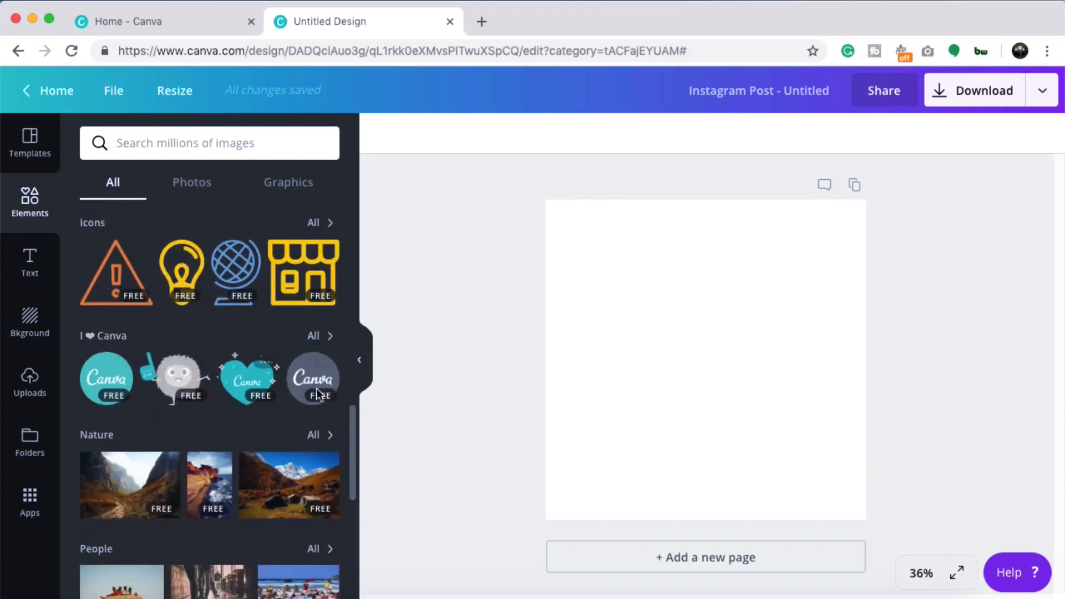
scroll(227, 421, down, 2)
scroll(119, 450, down, 8)
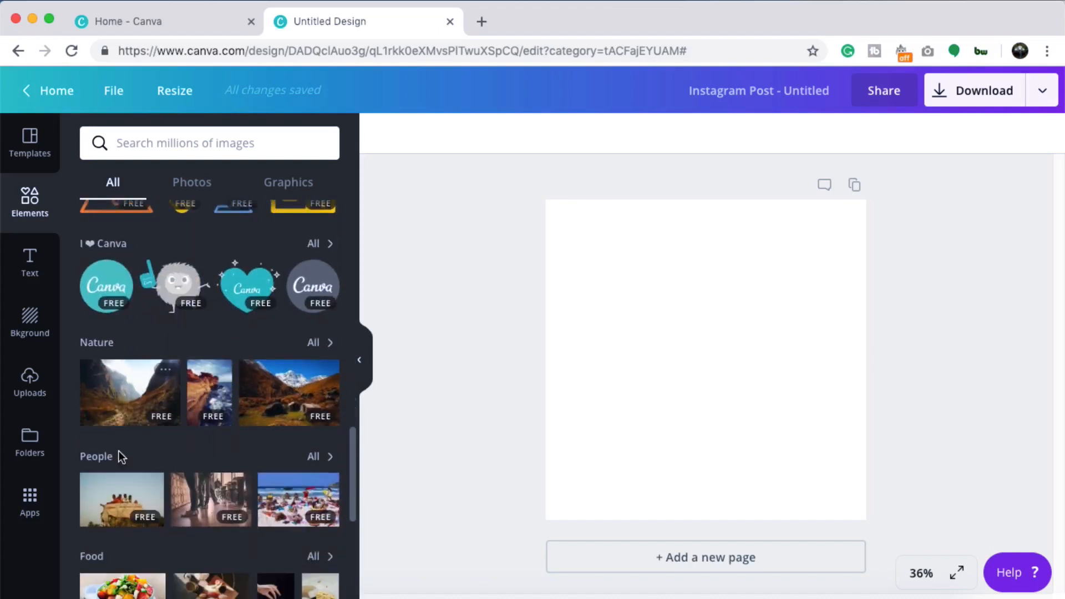
scroll(143, 480, up, 15)
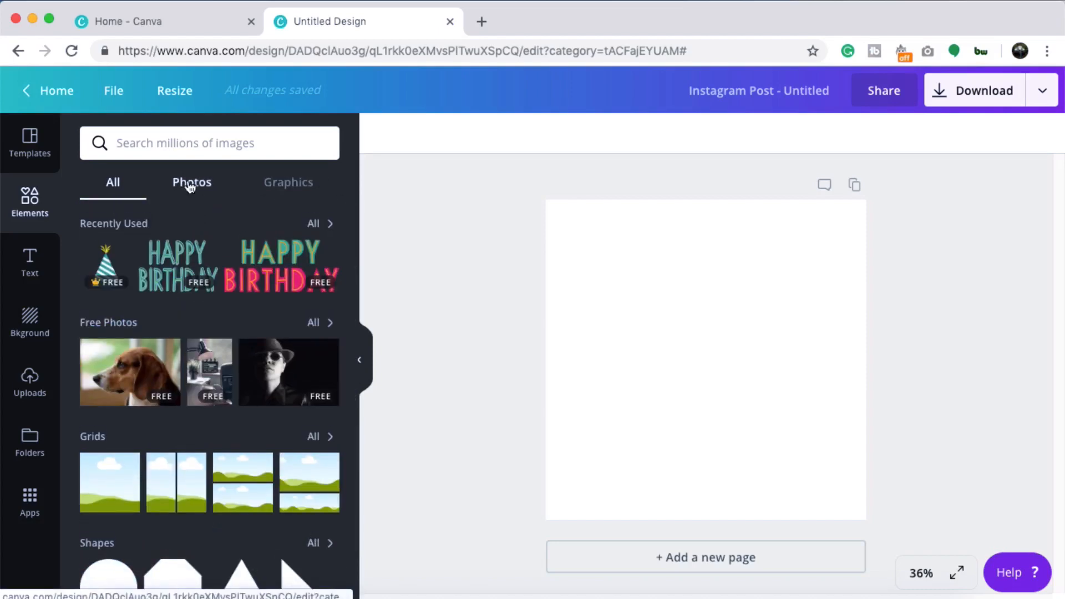
- Look through the photo categories of the elements, followed by the graphics categories from Chinese New Year to Business and Finance
click(191, 186)
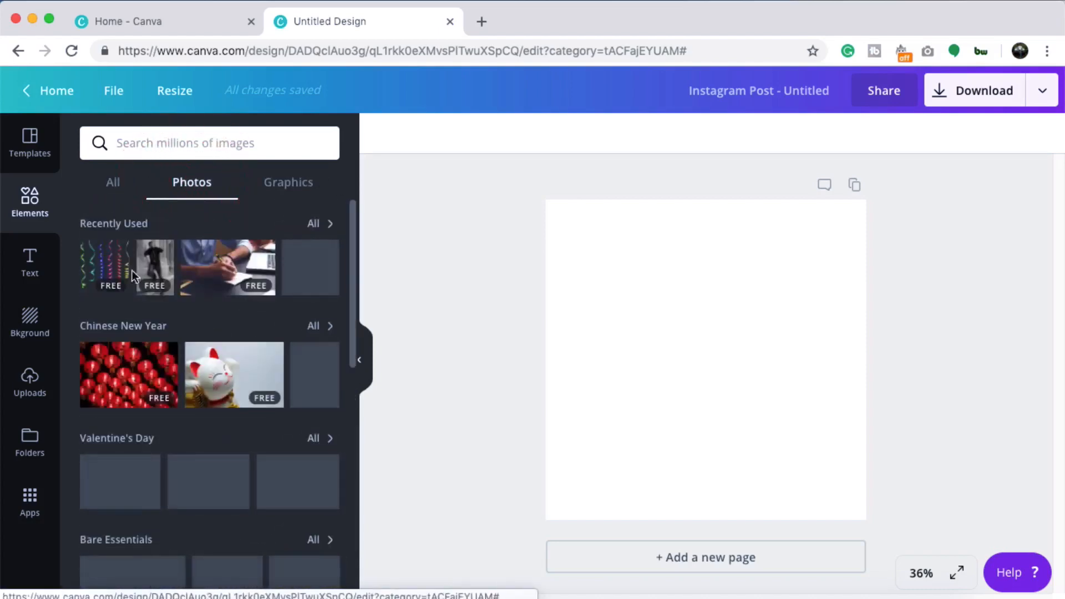
scroll(249, 441, down, 5)
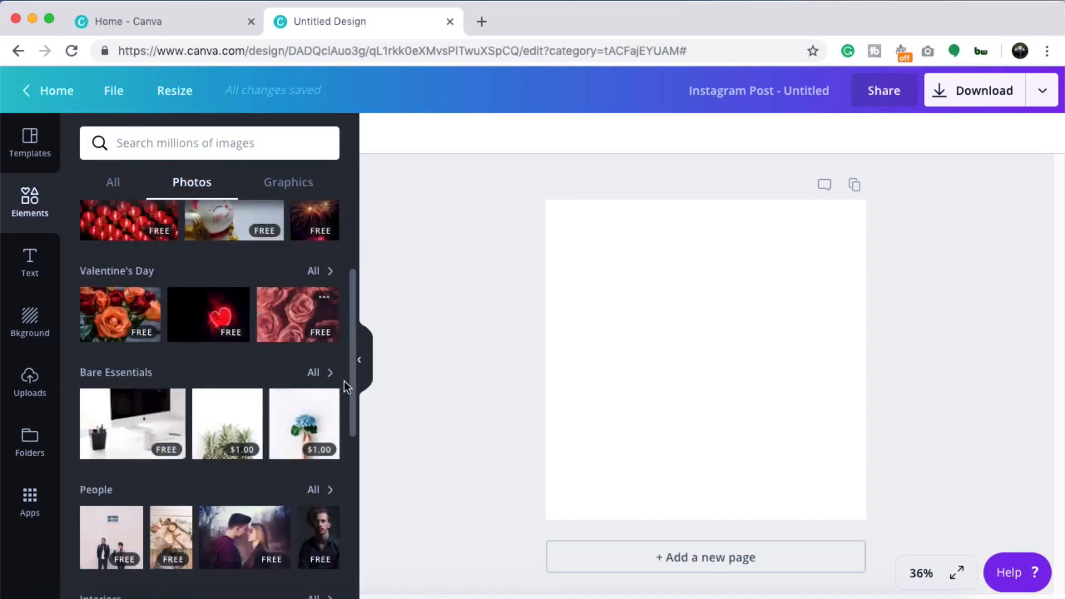
click(291, 183)
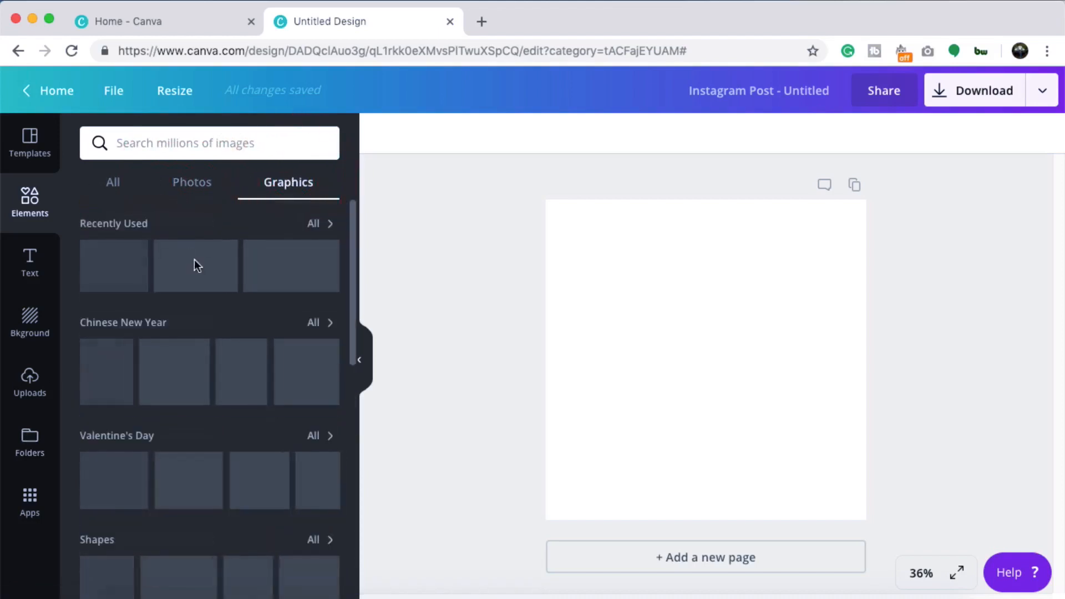
scroll(267, 375, down, 10)
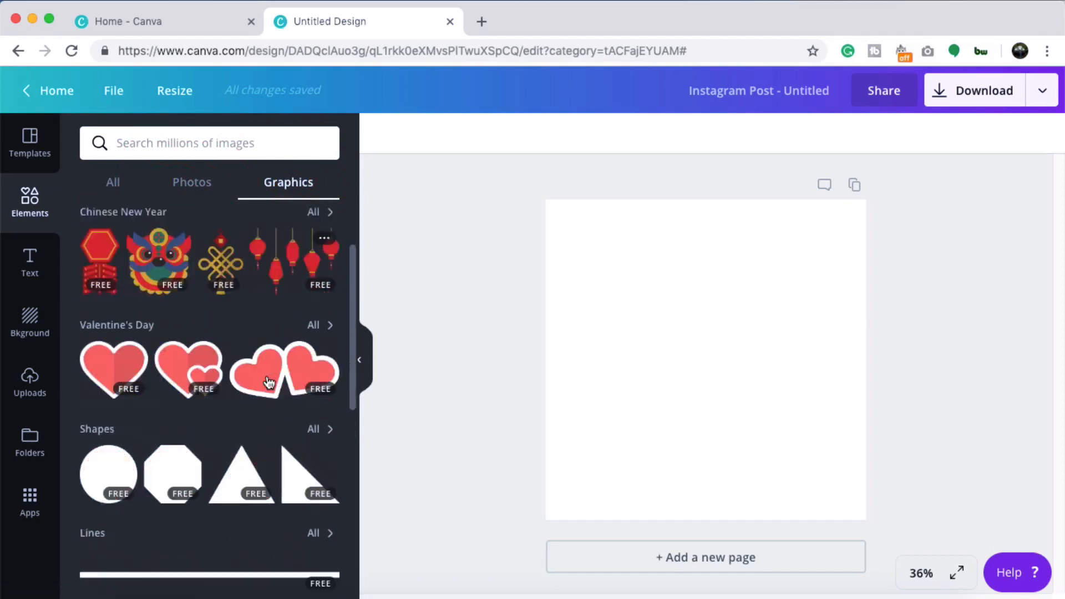
scroll(268, 375, up, 10)
scroll(269, 382, down, 15)
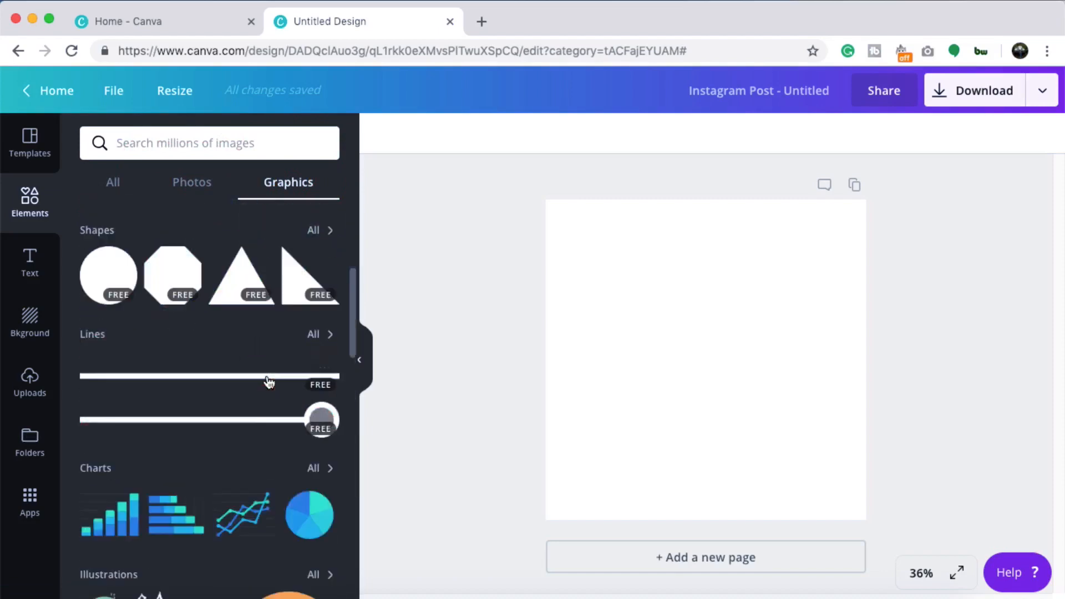
scroll(268, 376, down, 6)
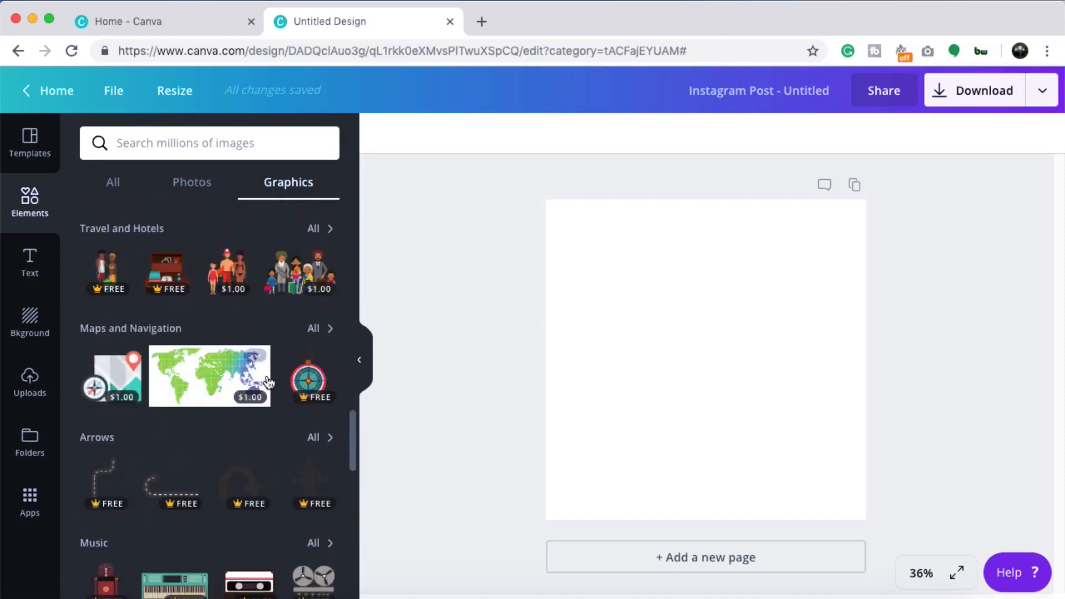
scroll(267, 375, down, 6)
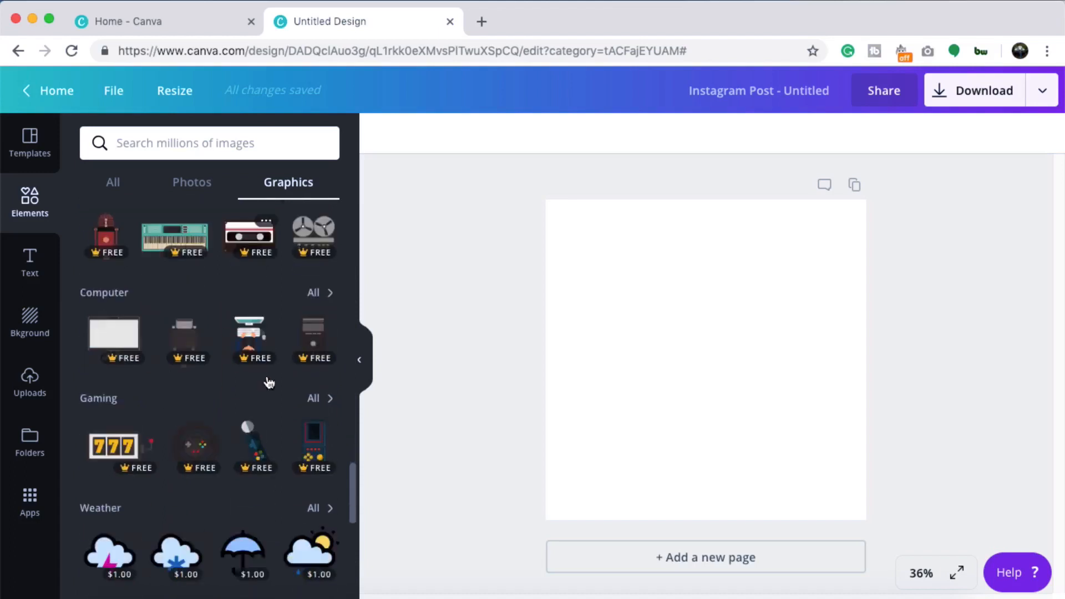
scroll(267, 377, up, 3)
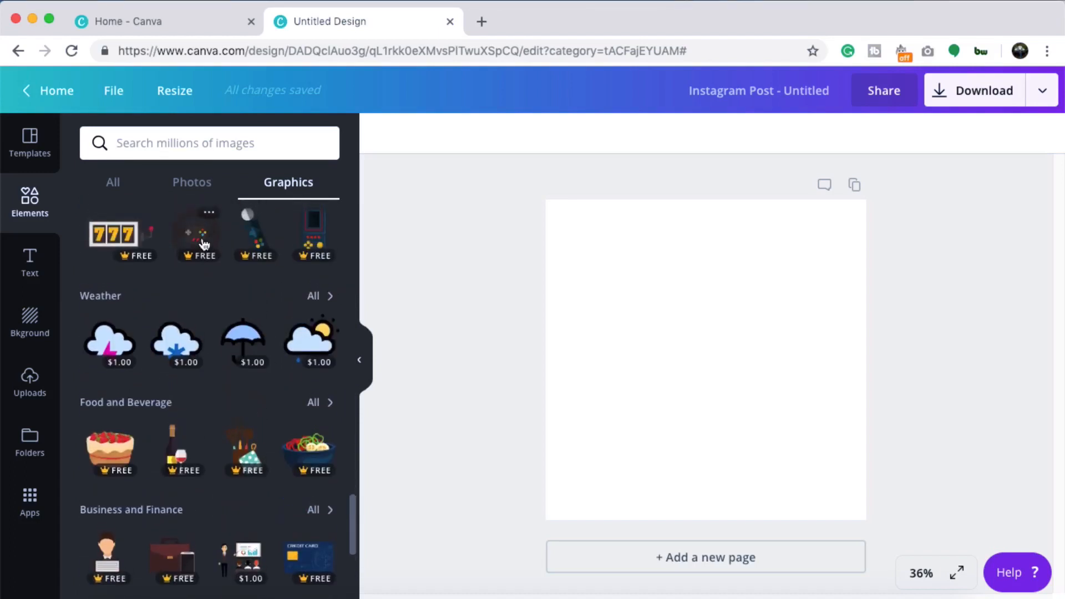
- Add the steering wheel graphic from the Gaming category, download the design as a PNG and return to editing
click(204, 244)
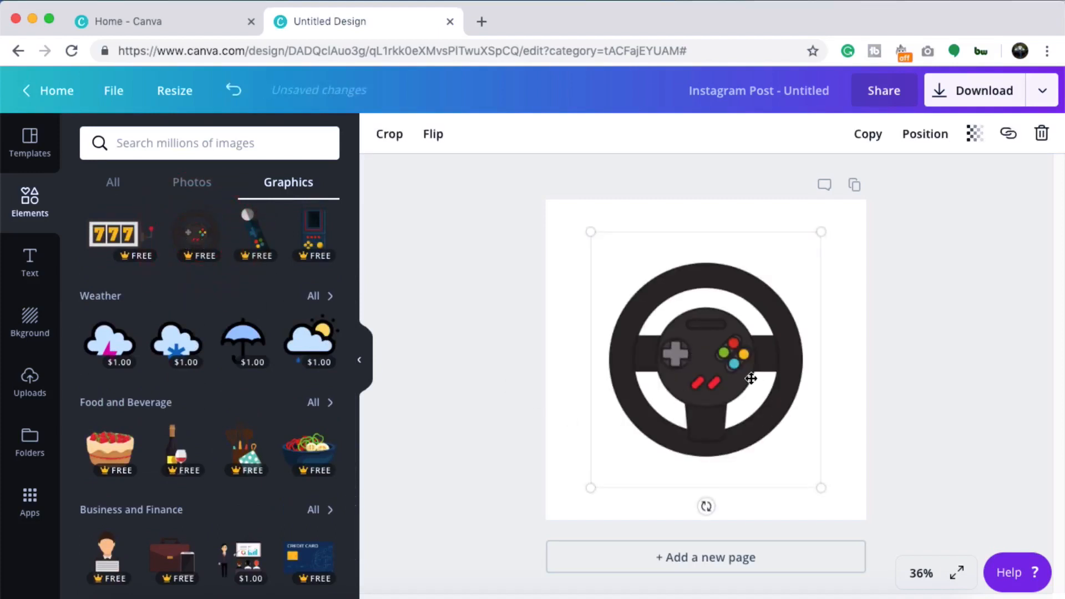
click(968, 96)
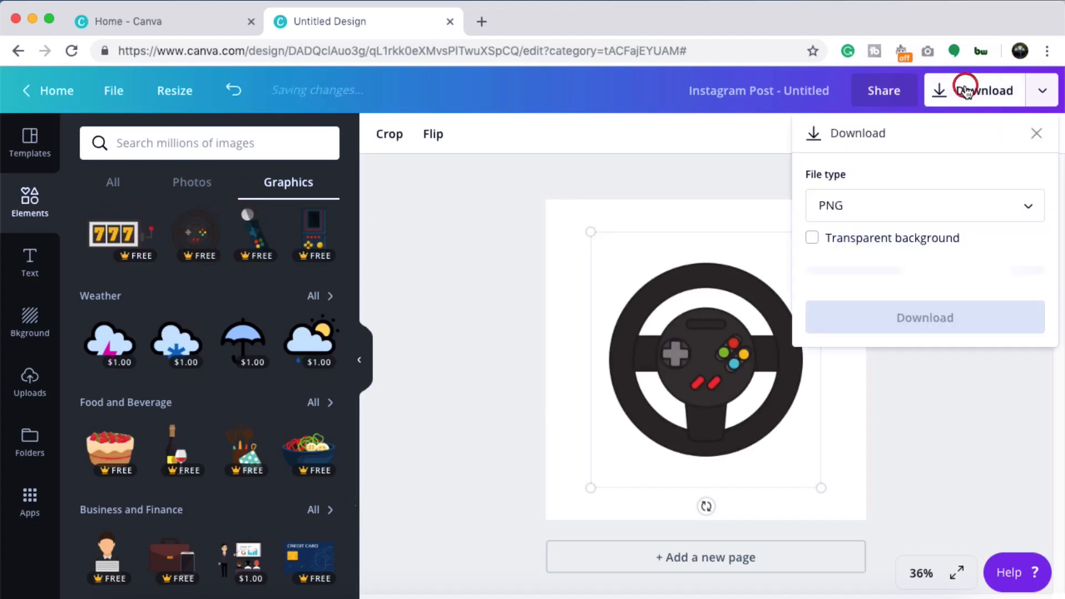
click(913, 297)
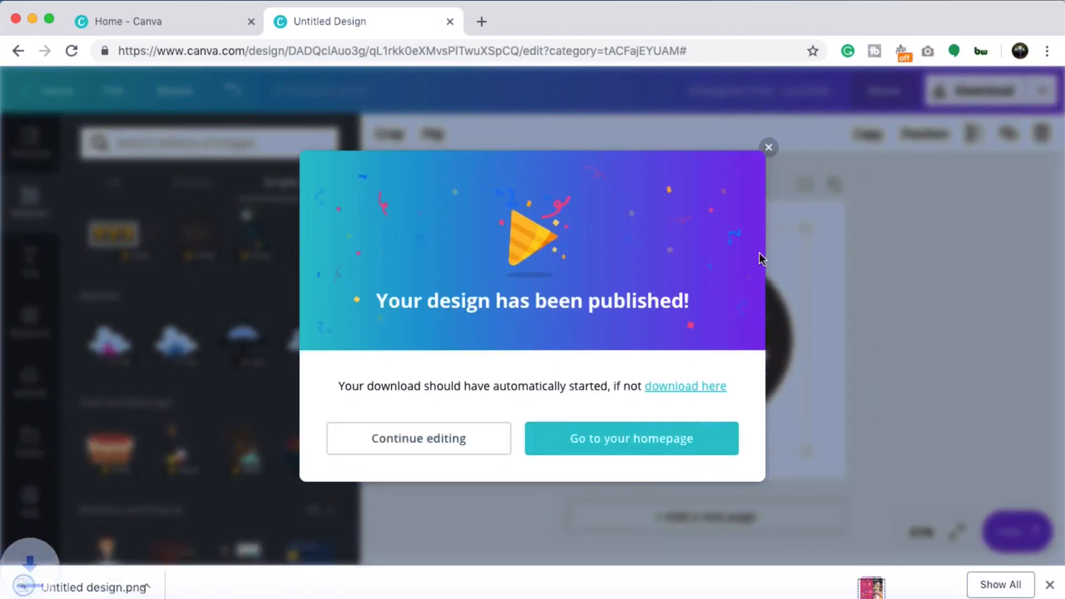
click(770, 149)
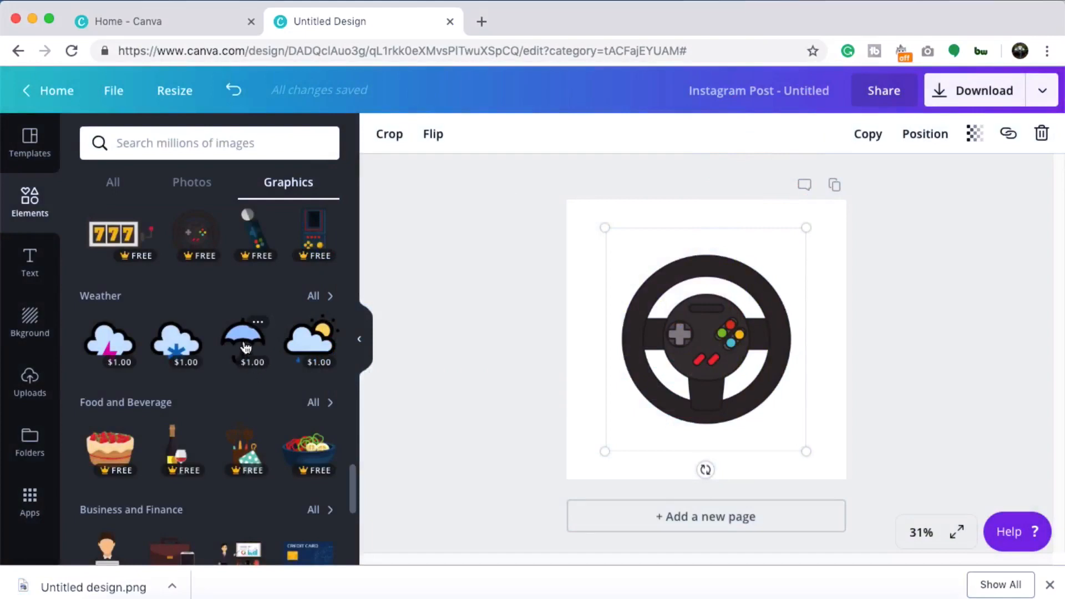
- Replace the steering wheel on the page with the $1.00 umbrella graphic from the Weather category
click(660, 336)
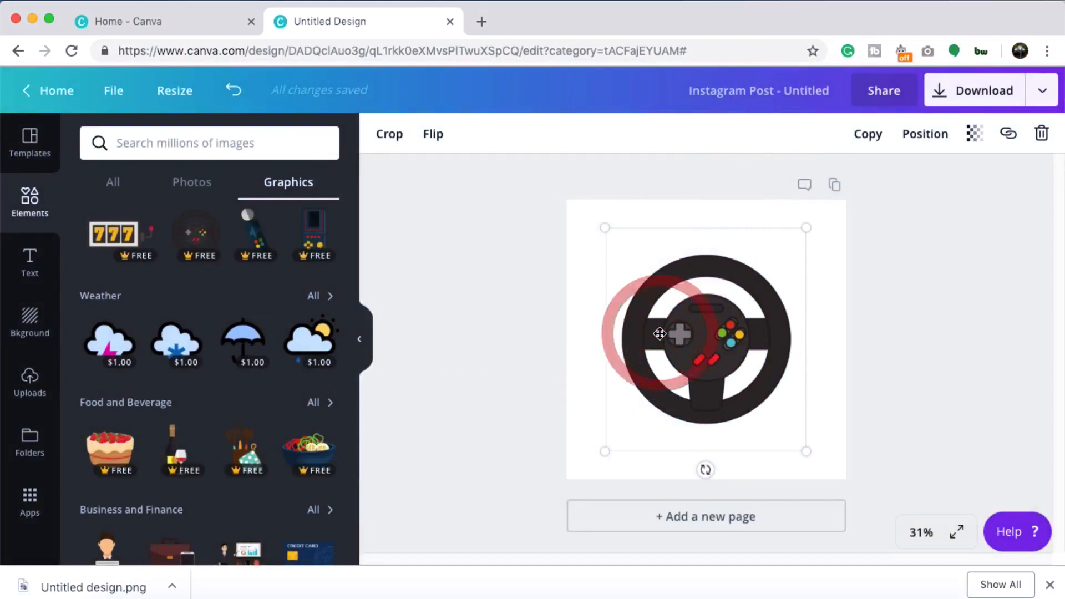
key(BackSpace)
click(258, 349)
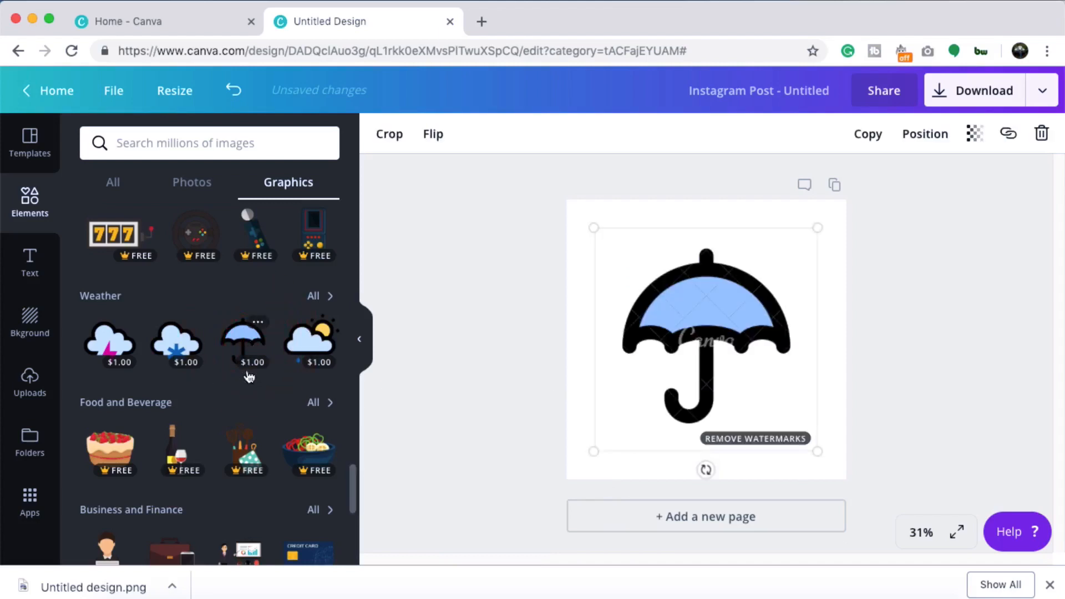
- Inspect the umbrella's watermark at 75% zoom and review the publishing choices and the download cost of the premium image
click(971, 90)
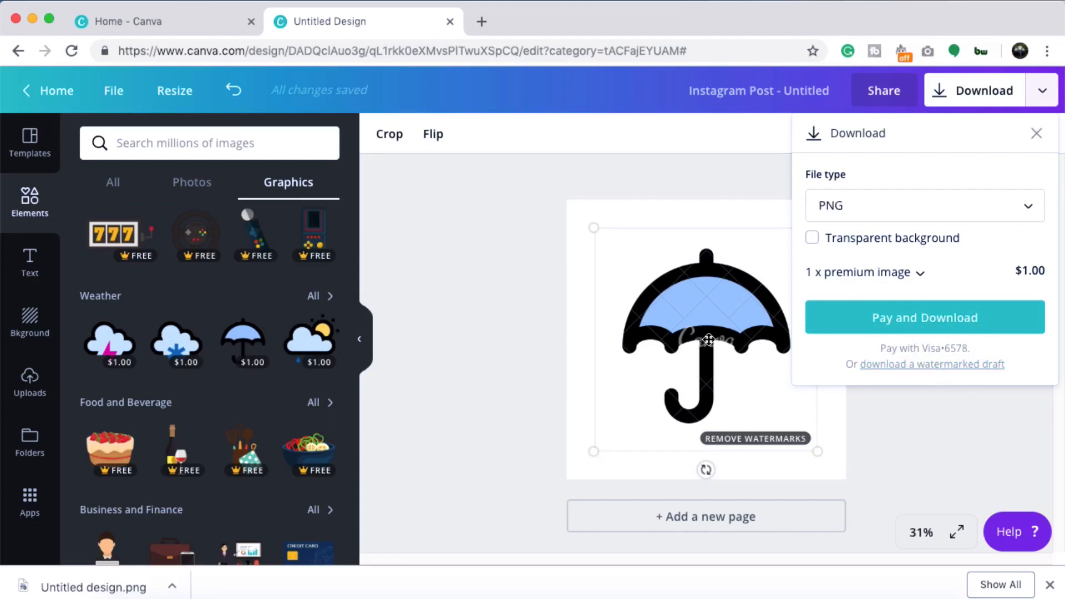
click(921, 532)
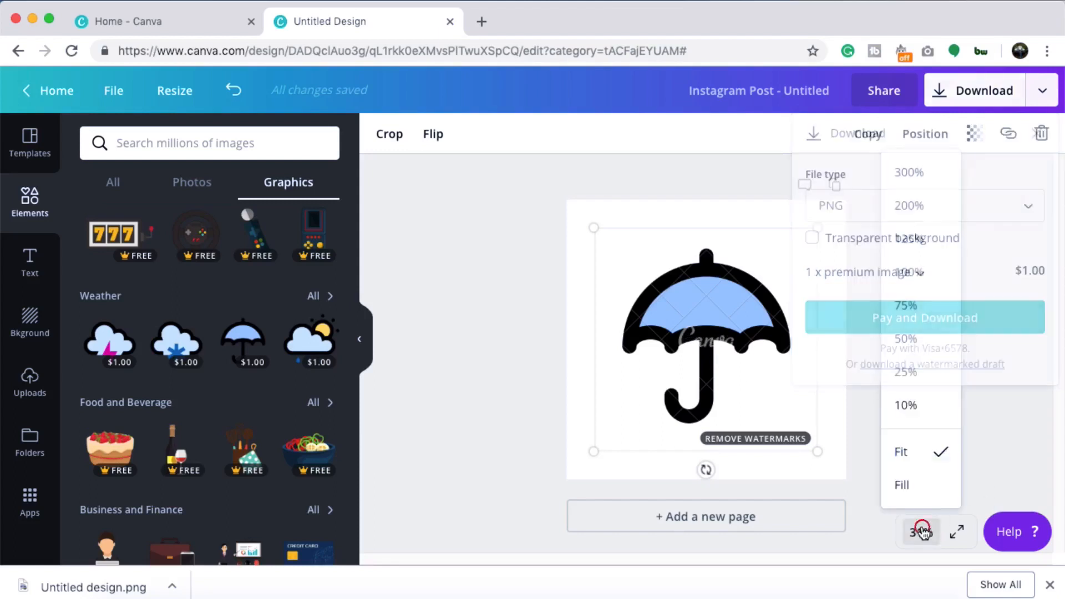
click(910, 306)
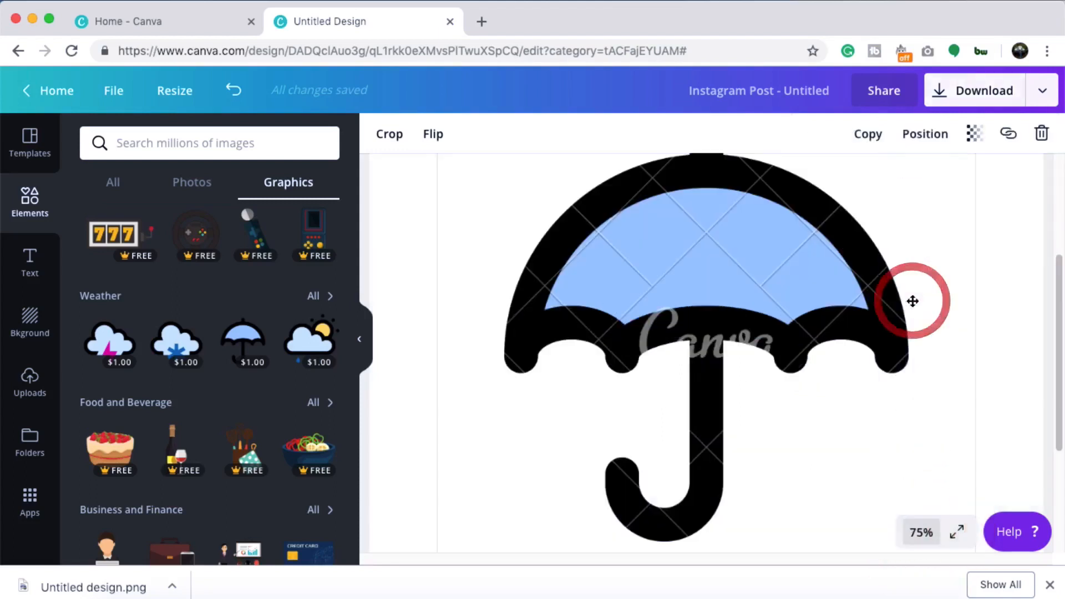
click(1042, 91)
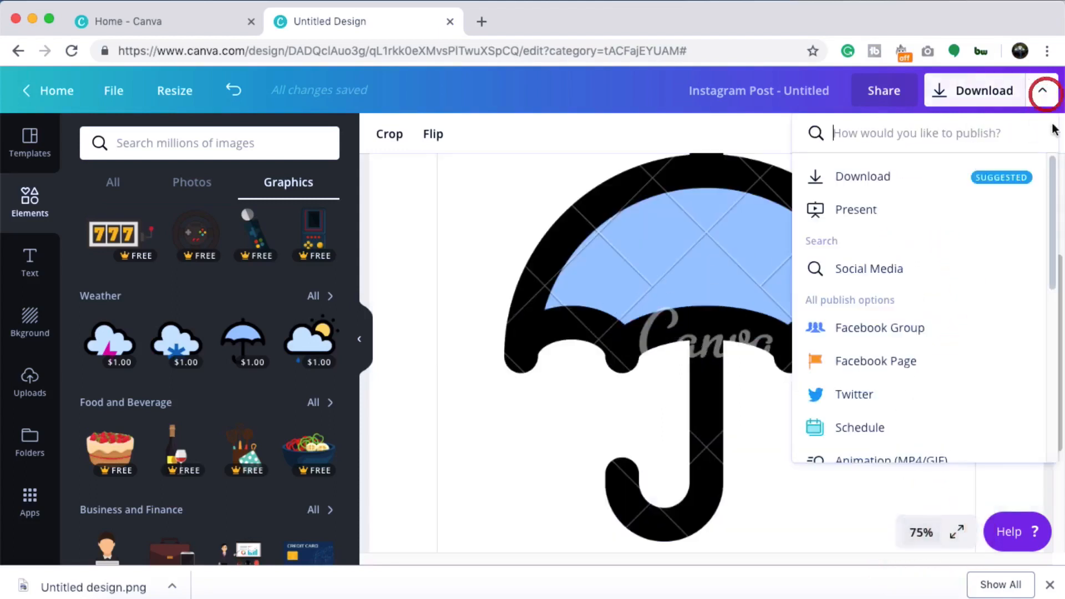
click(976, 100)
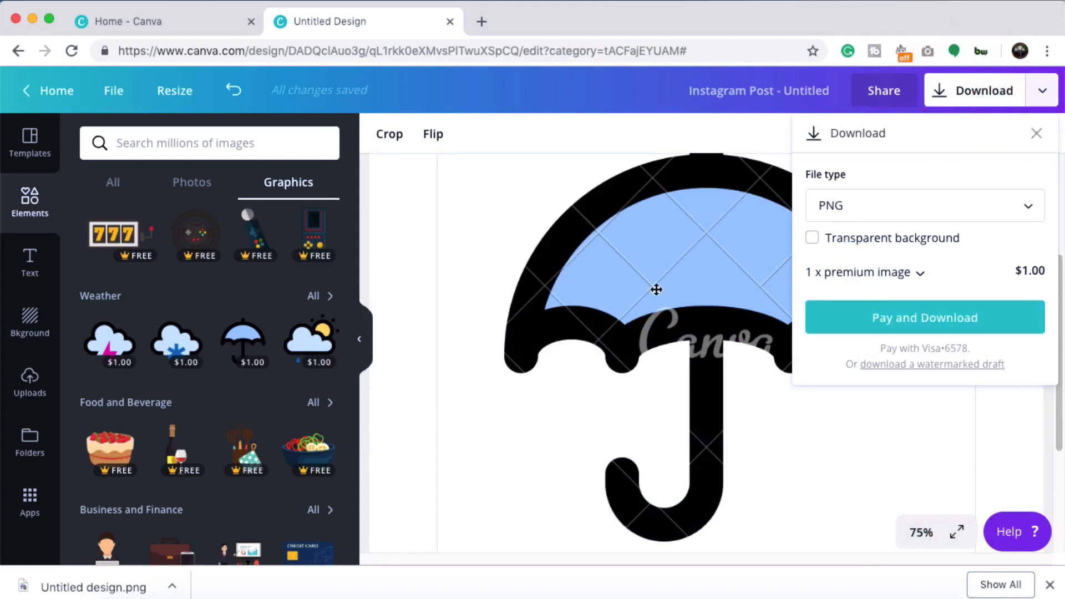
click(1009, 417)
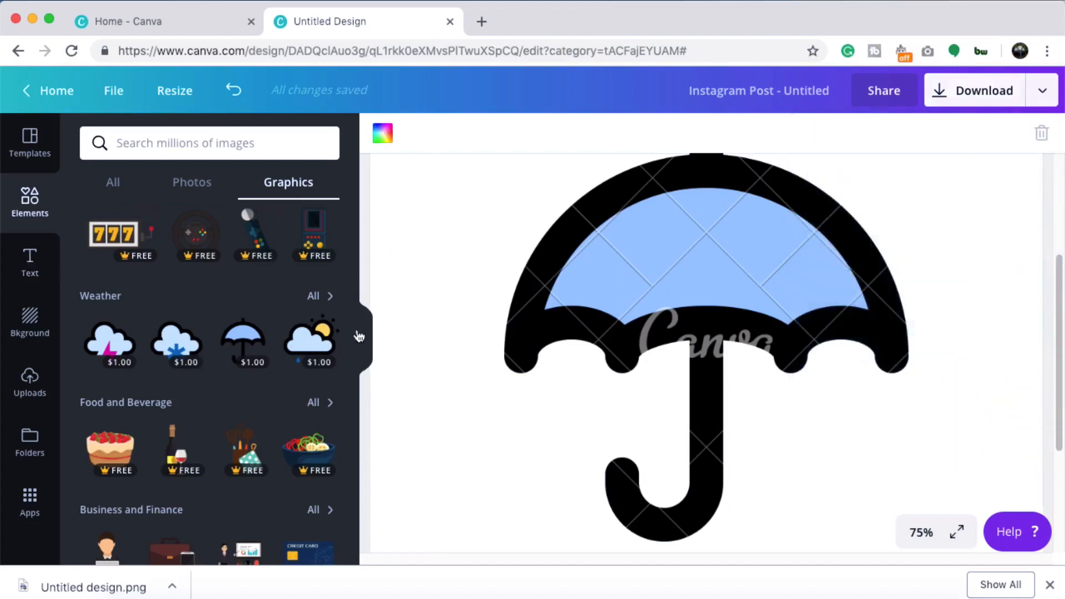
- Delete the umbrella from the page and set the zoom back to Fit
click(113, 184)
click(715, 324)
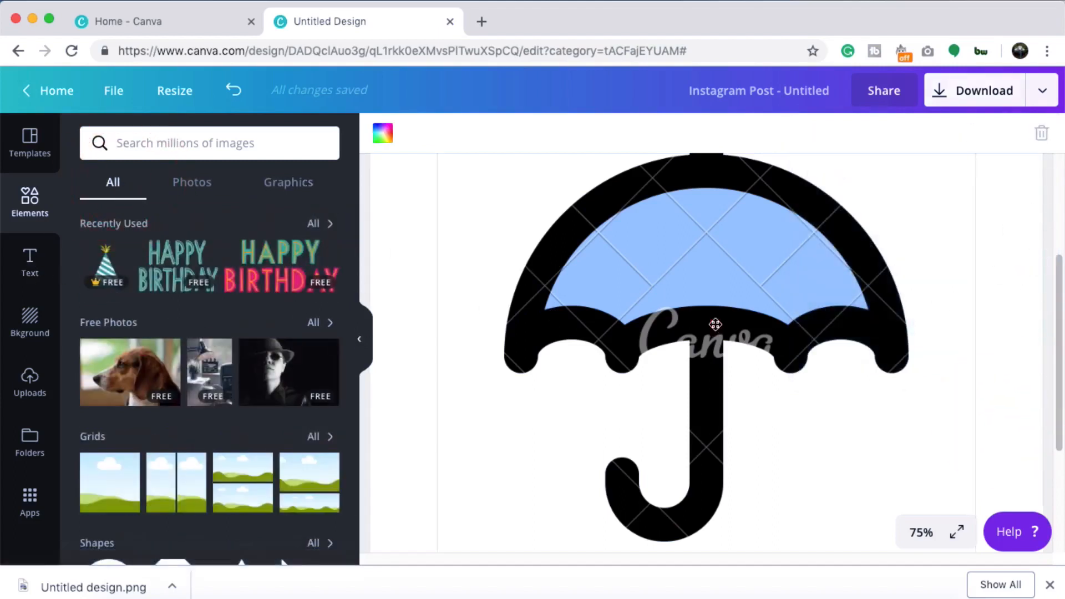
click(1041, 134)
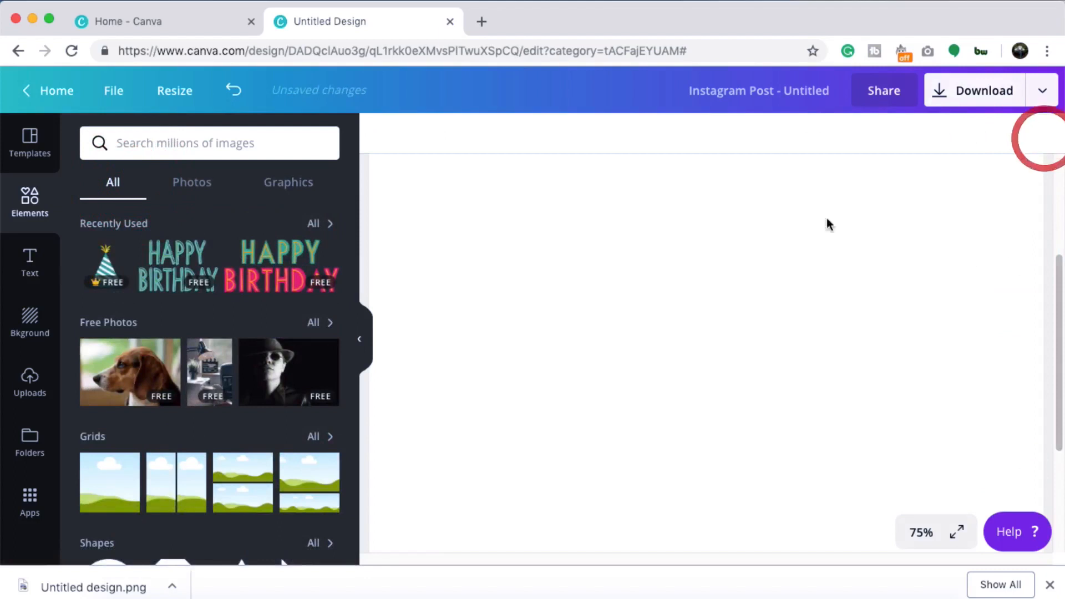
click(921, 532)
click(906, 449)
click(979, 391)
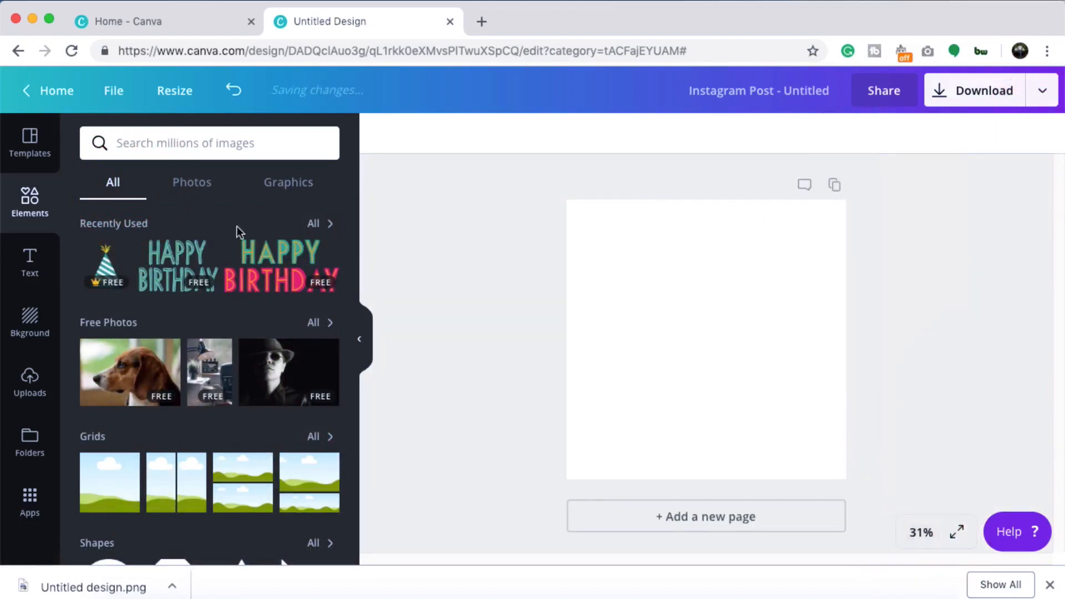
- Search the elements for "flower", browse the matching images and return to the full list of element categories
click(128, 142)
text(flower)
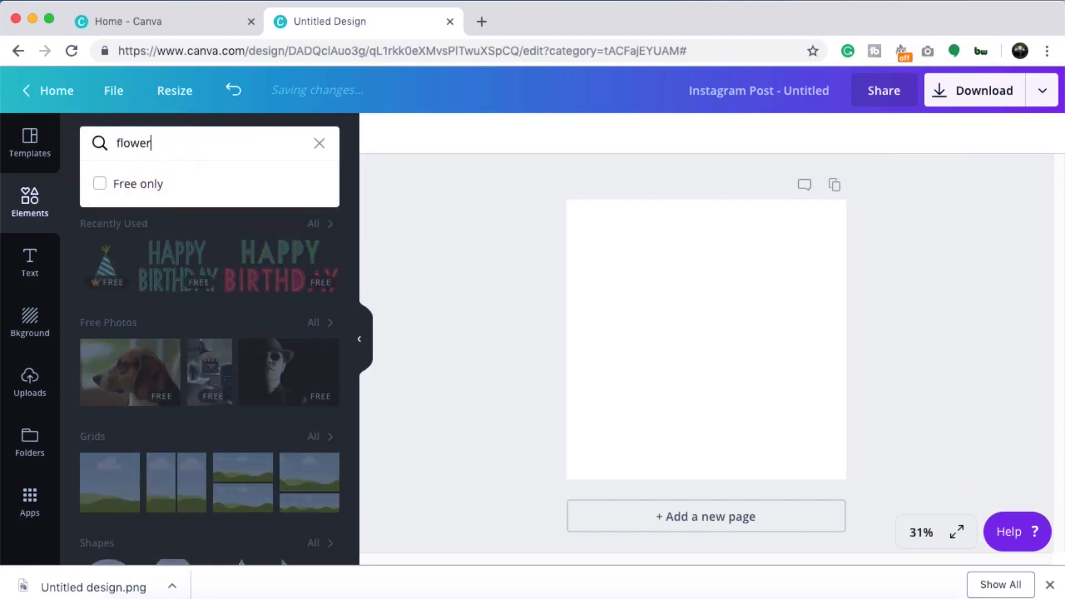
key(Return)
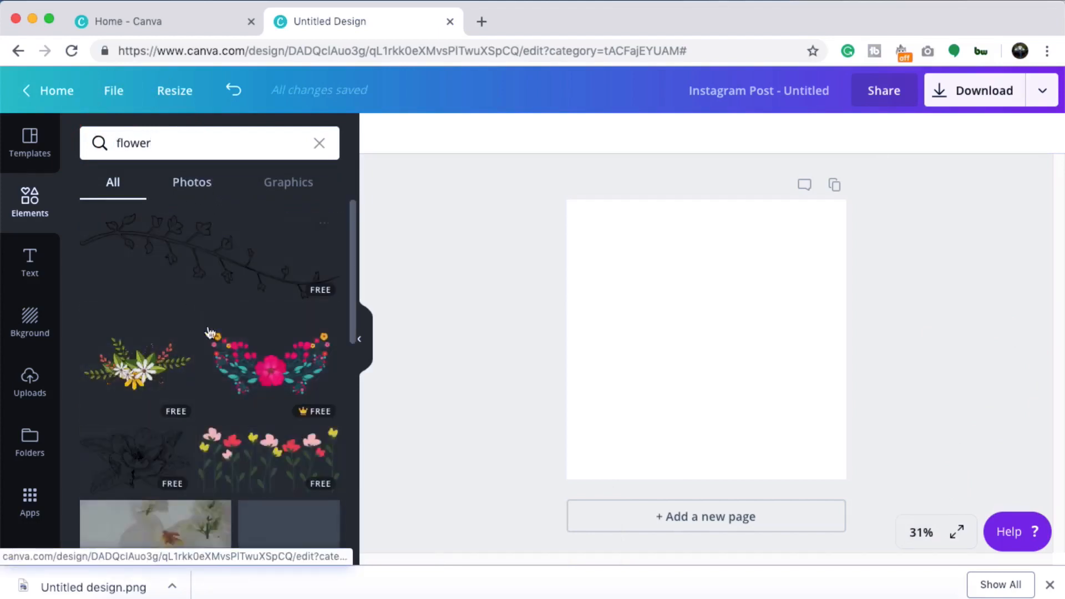
scroll(244, 444, down, 10)
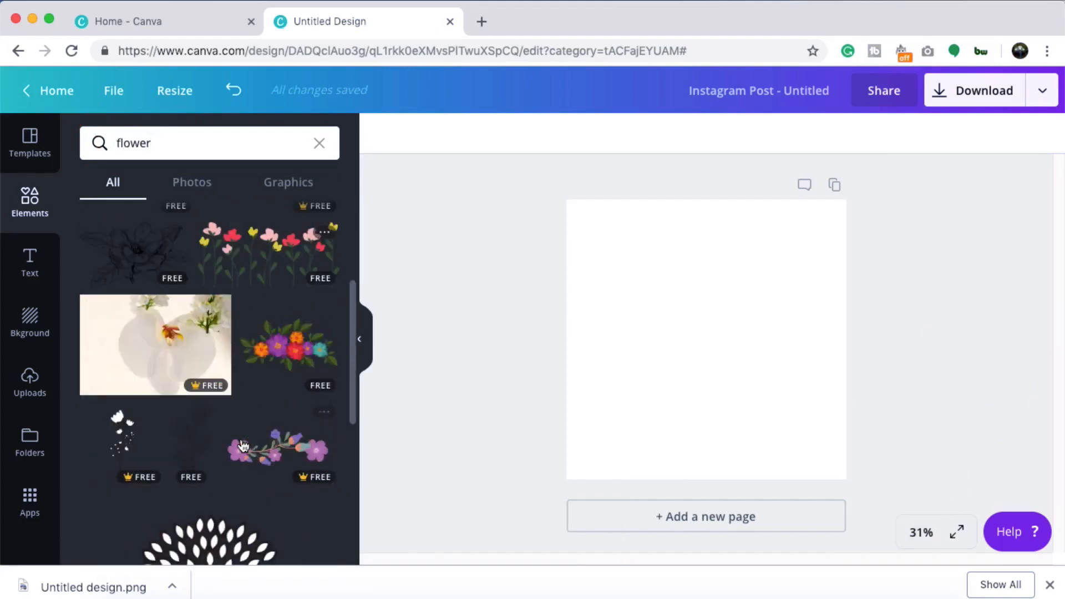
scroll(161, 330, down, 5)
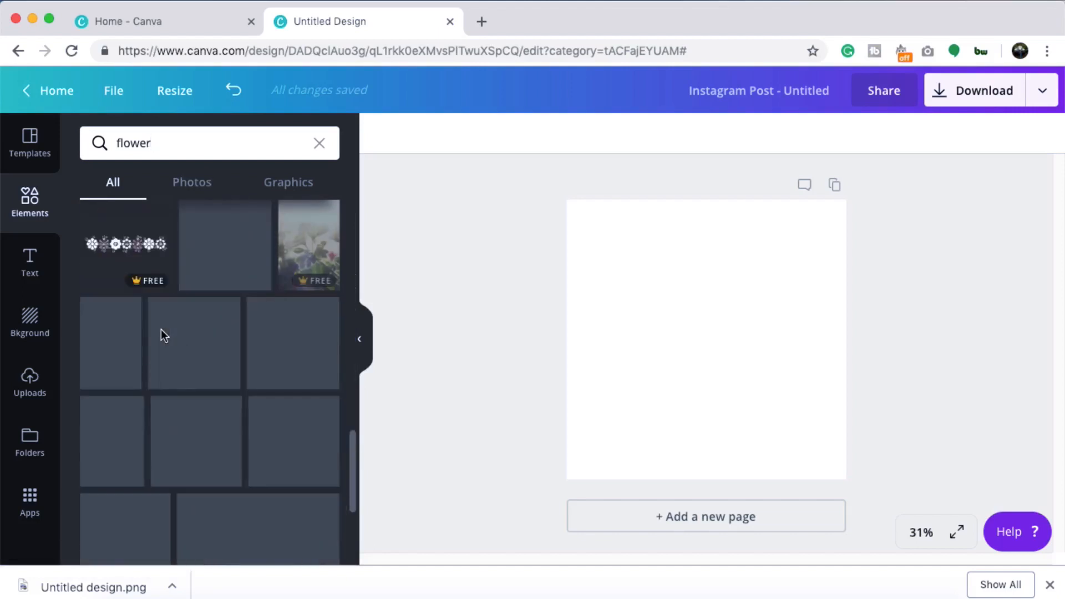
scroll(161, 330, down, 1)
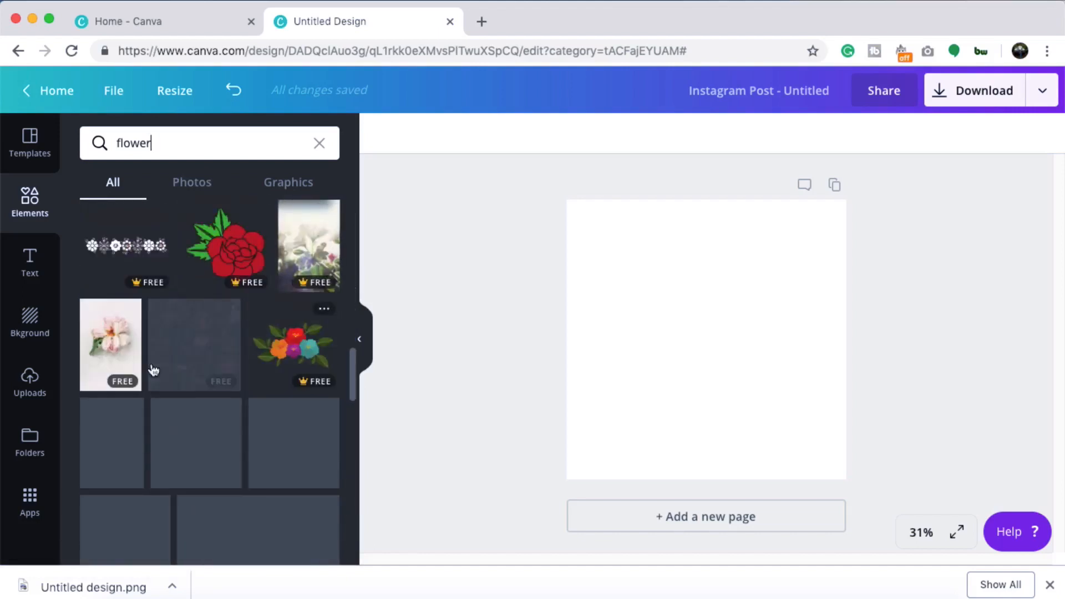
click(189, 184)
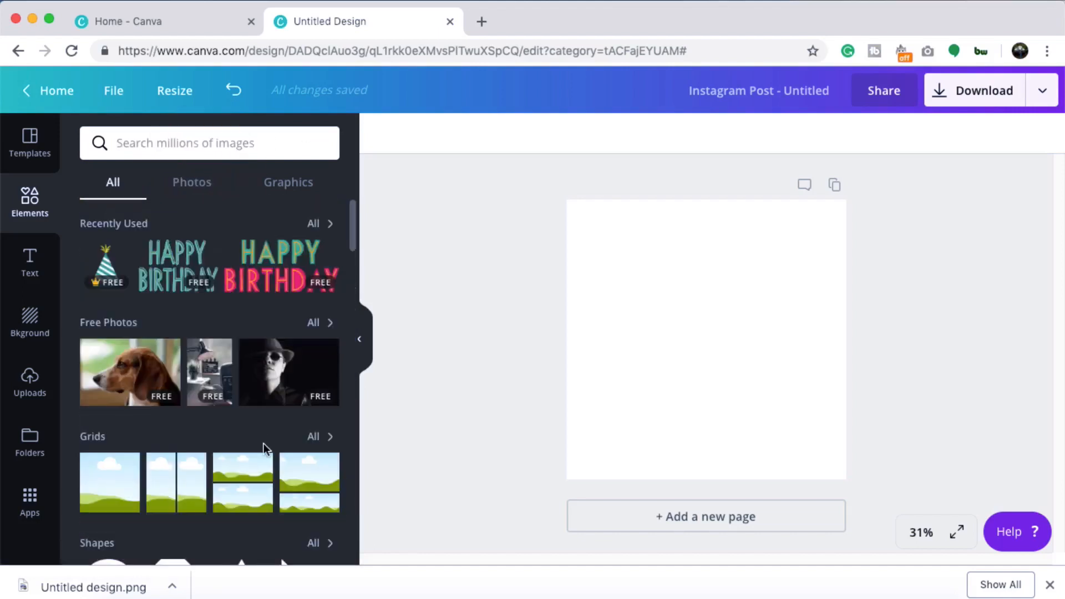
- Browse the element categories, including grids, shapes and charts
scroll(165, 460, down, 3)
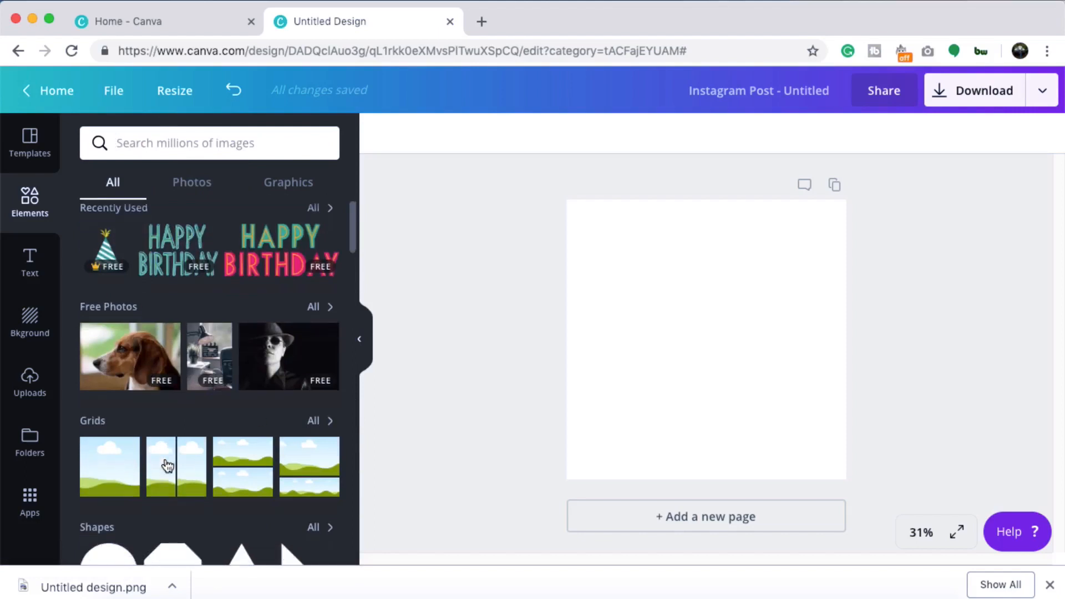
scroll(167, 433, down, 3)
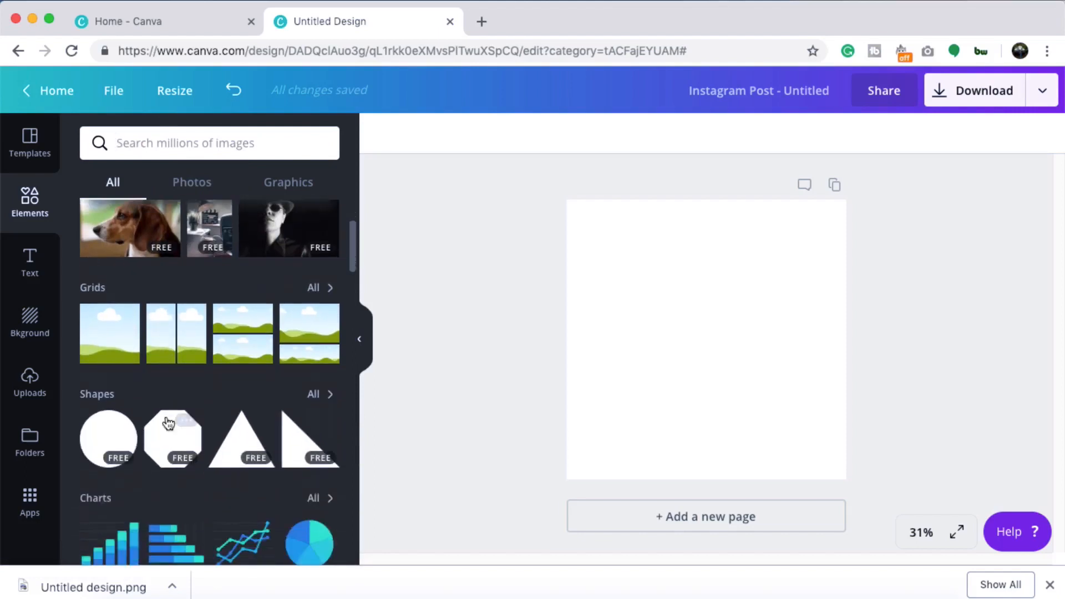
scroll(216, 402, down, 1)
scroll(191, 325, down, 1)
- Browse the ready-made text combinations and add the "Happy BIRTHDAY" one to the page
click(29, 265)
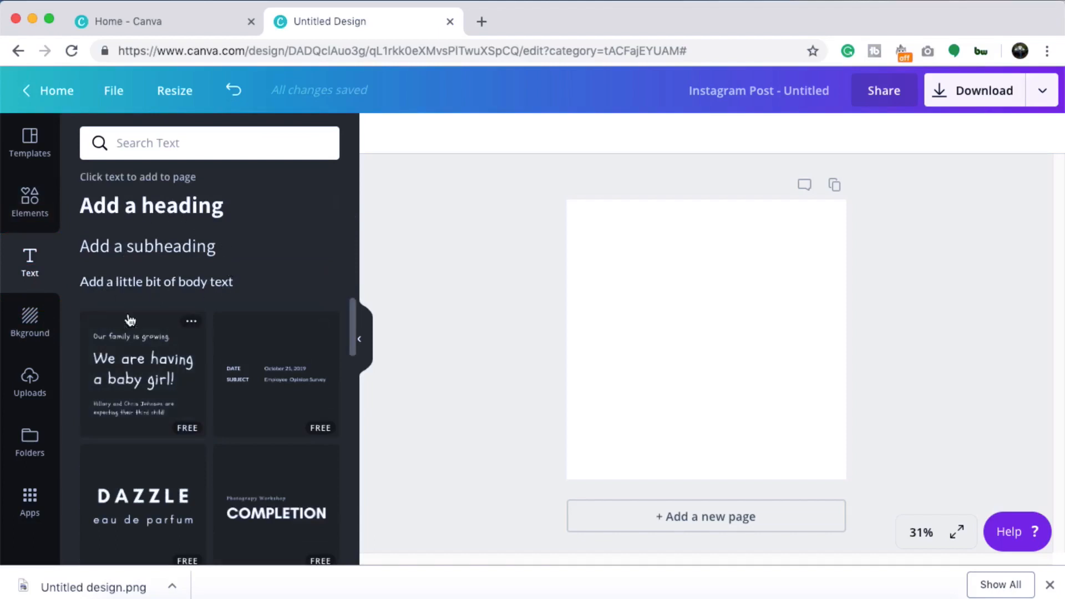
scroll(132, 375, down, 5)
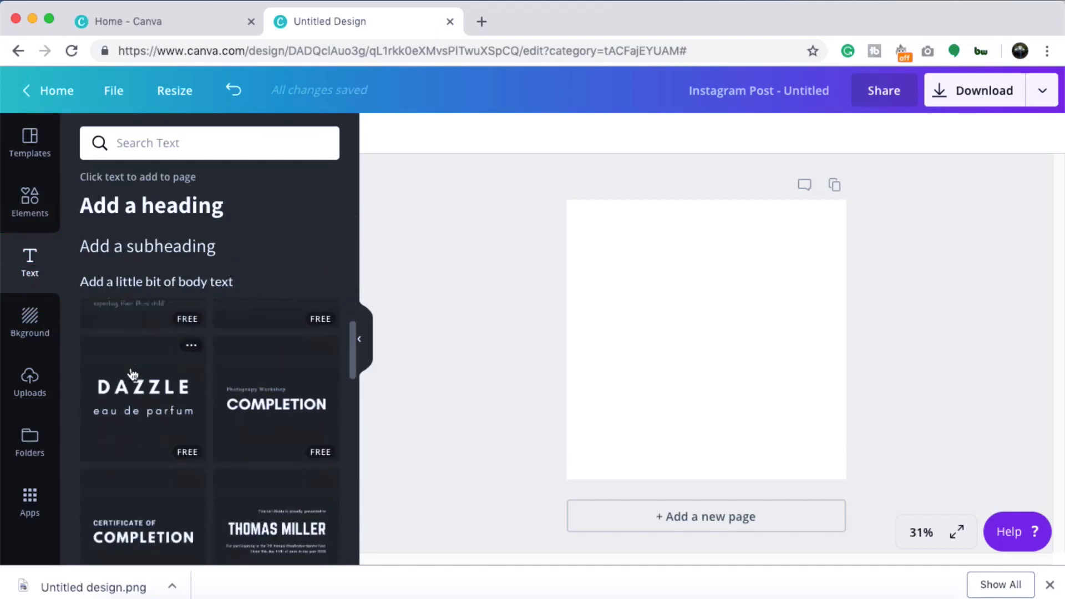
scroll(131, 374, down, 10)
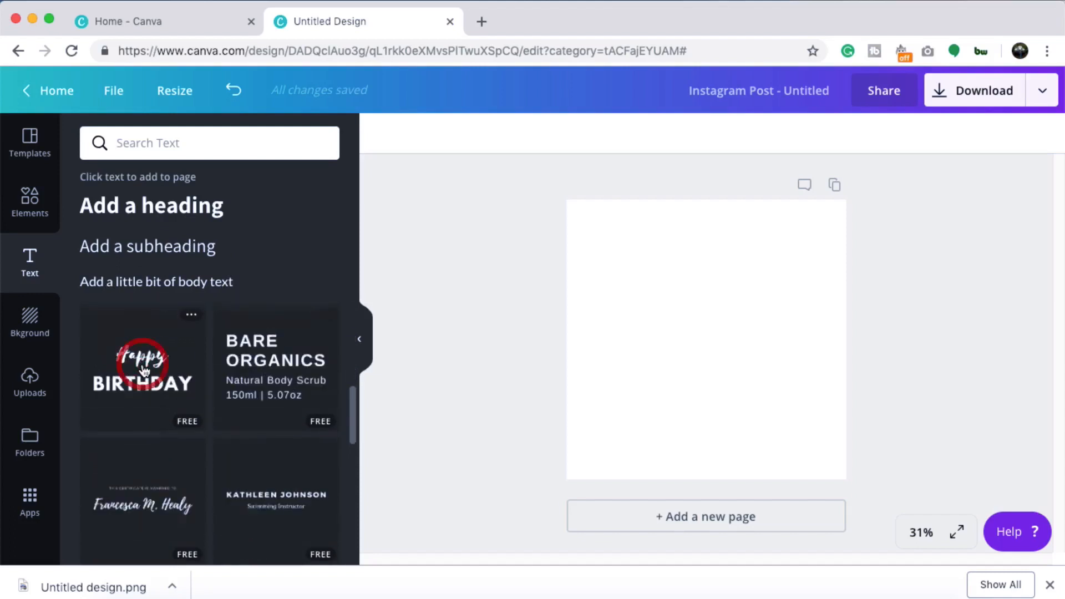
drag(144, 370, 671, 304)
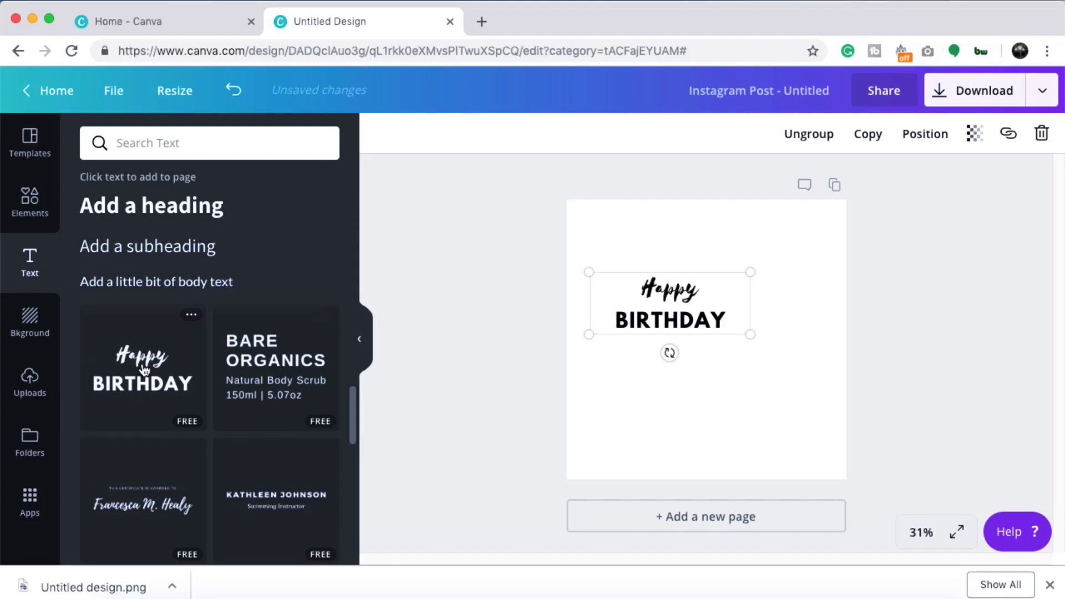
- Select the "Happy" and "BIRTHDAY" lines in turn to check their text settings, and delete the whole text group
click(669, 294)
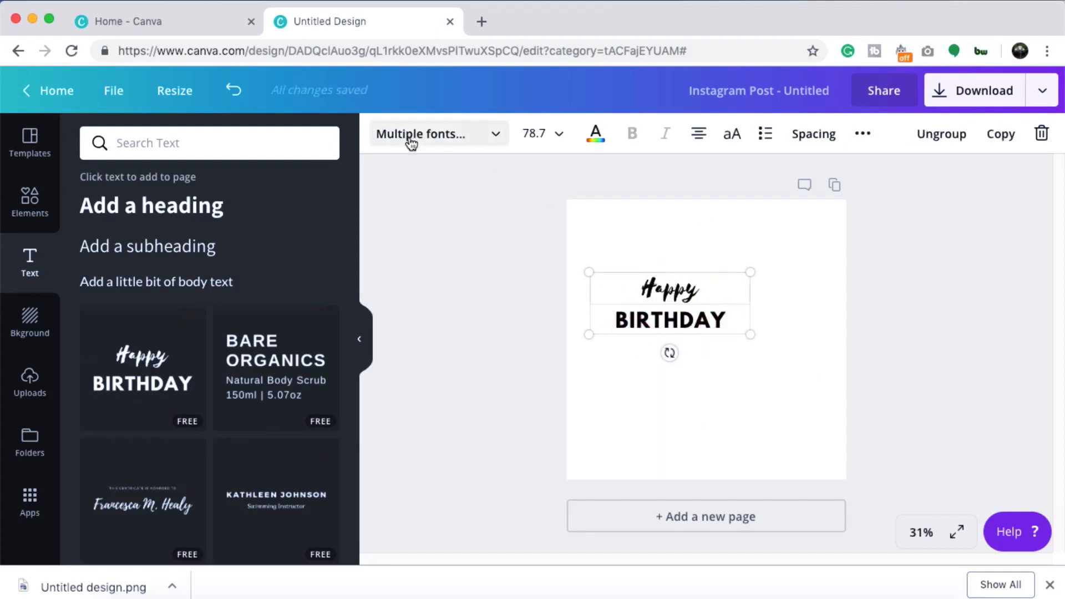
click(666, 312)
click(665, 316)
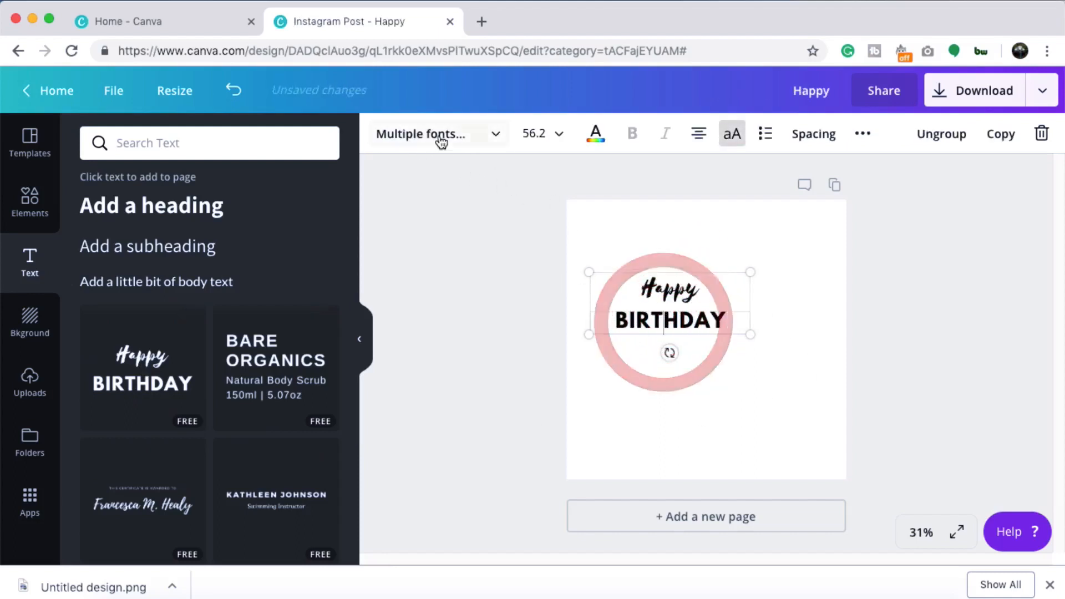
click(671, 289)
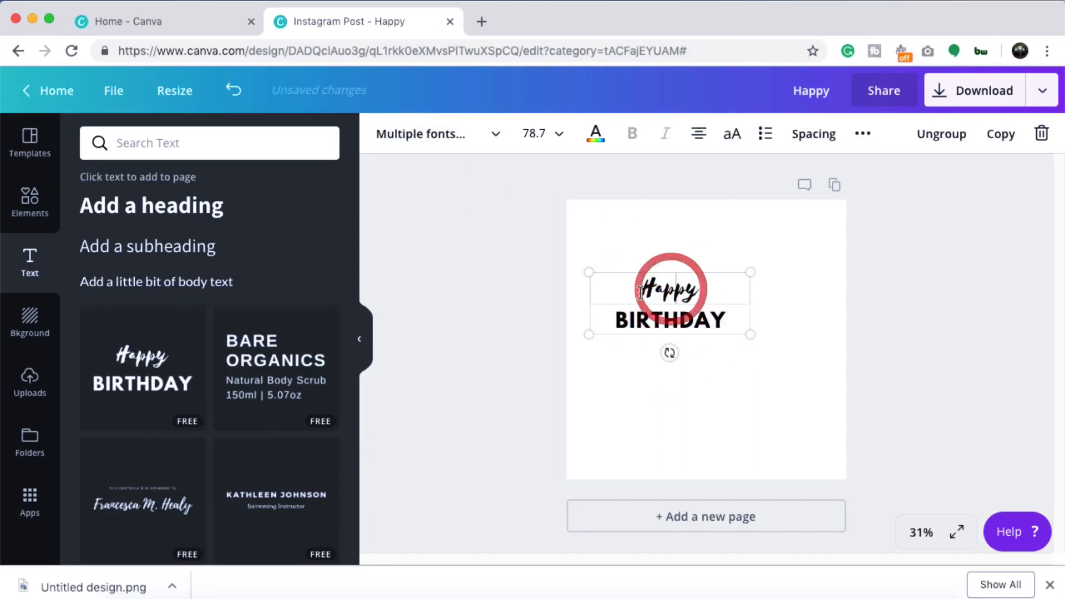
click(1042, 135)
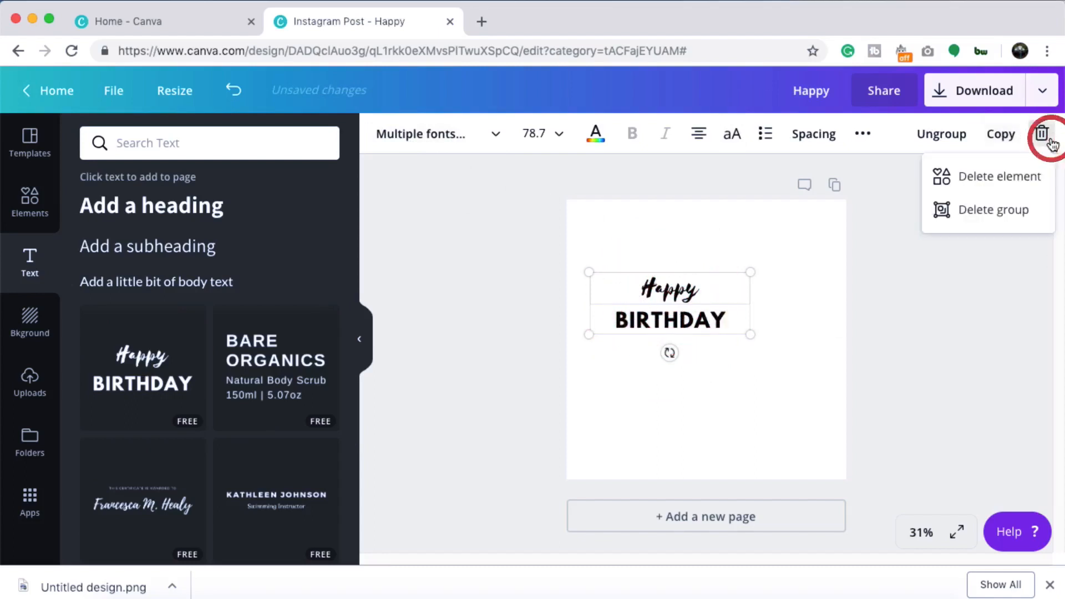
click(1006, 215)
- Add the "Congrats!" graduation text combination to the page and delete it again
scroll(175, 395, down, 3)
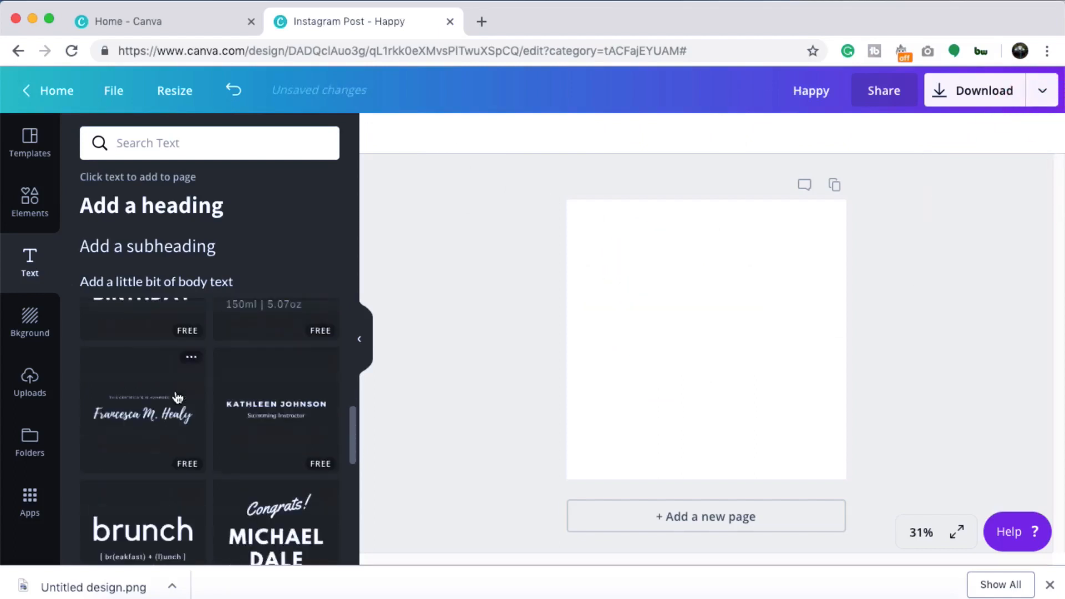
scroll(166, 395, down, 1)
scroll(137, 390, down, 5)
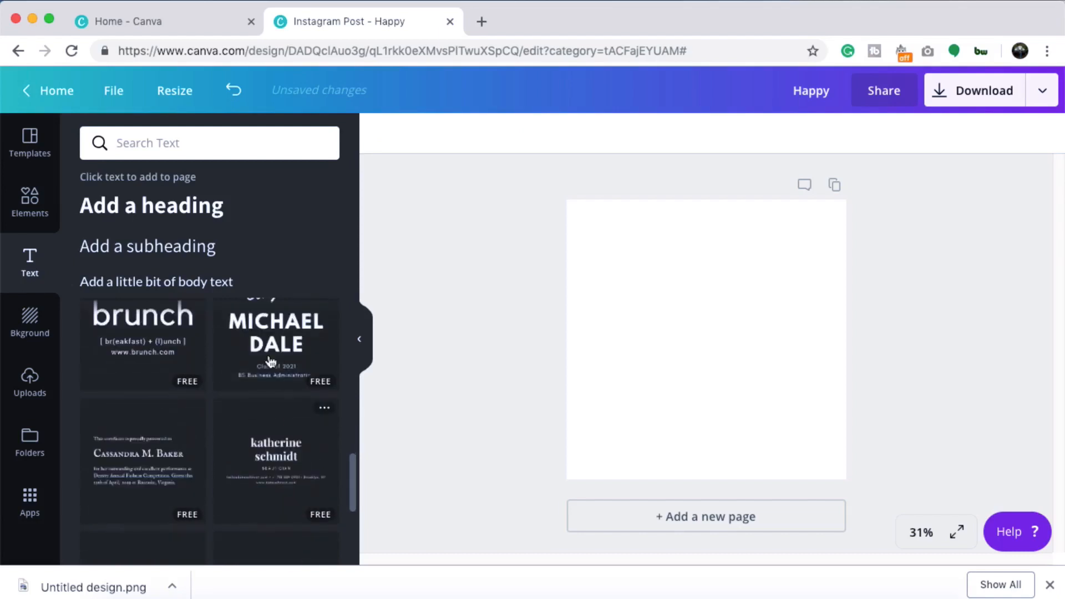
click(270, 342)
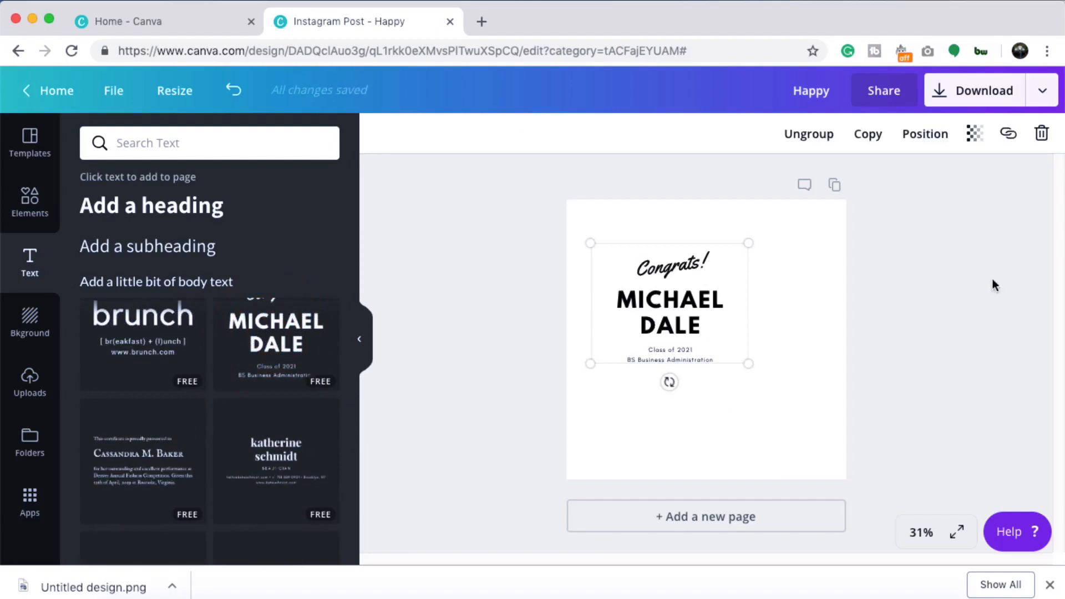
click(1043, 134)
click(987, 209)
- Try the light blue zigzag background on the page and replace it with the green leaves photo
click(30, 320)
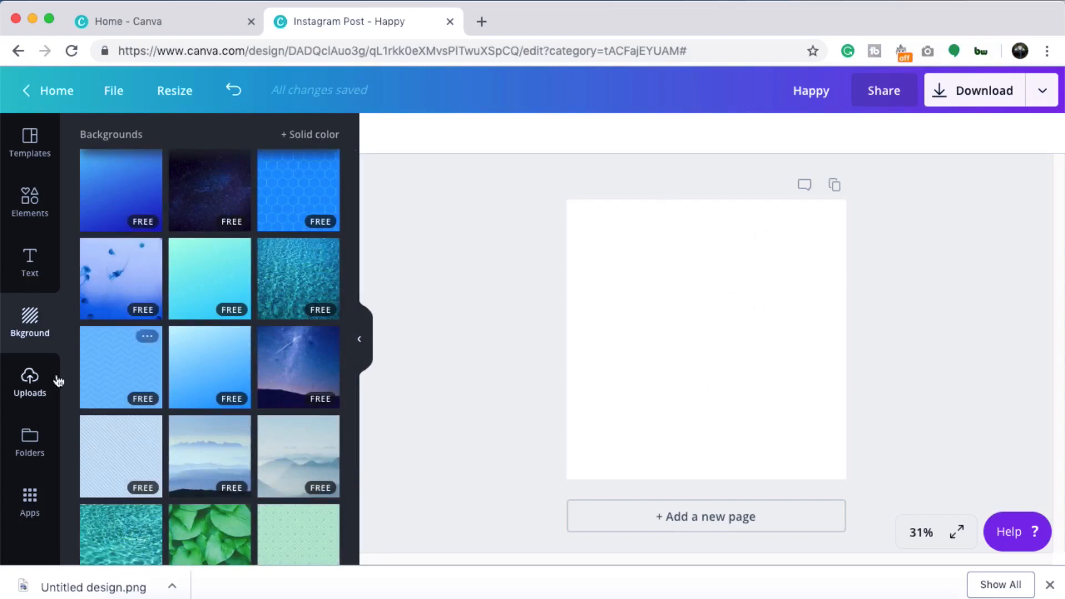
click(106, 357)
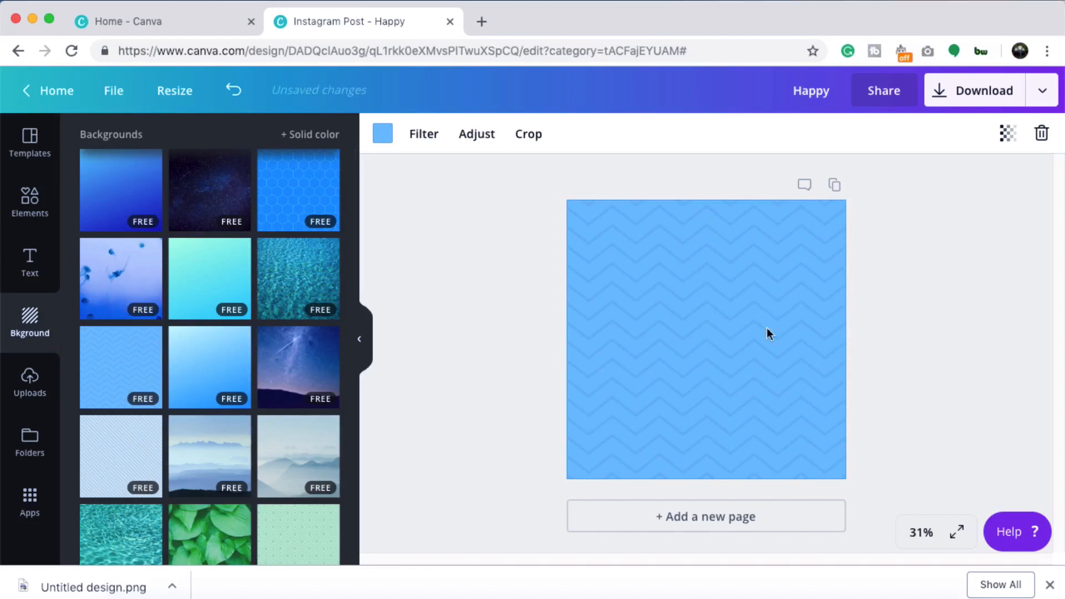
scroll(210, 355, down, 3)
click(186, 373)
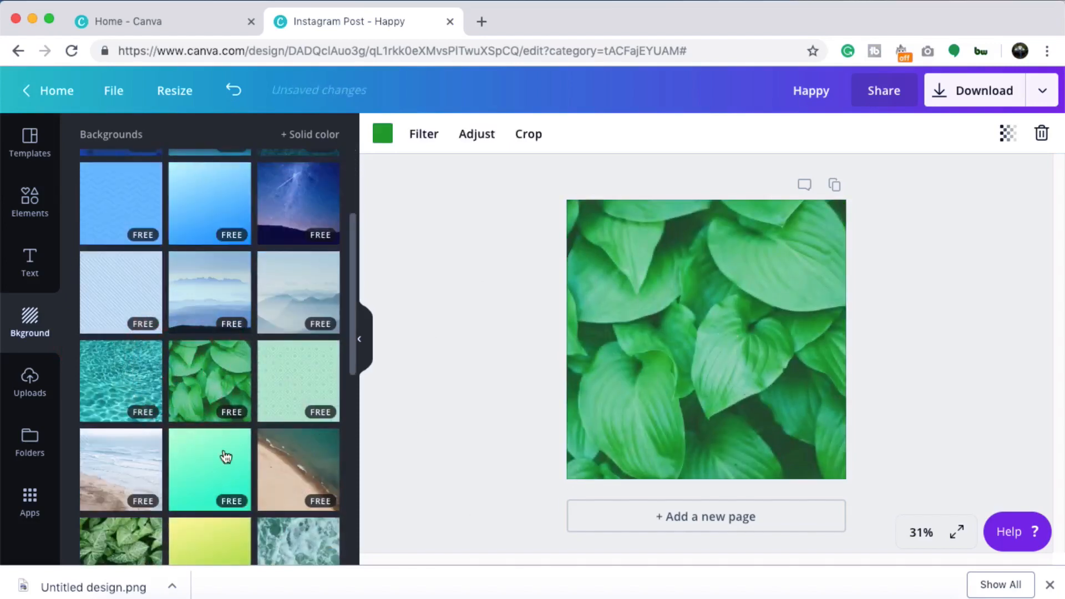
- Browse more of the free backgrounds and apply the bright-to-dark blue gradient to the page
scroll(214, 484, down, 2)
scroll(216, 492, up, 4)
scroll(214, 486, down, 8)
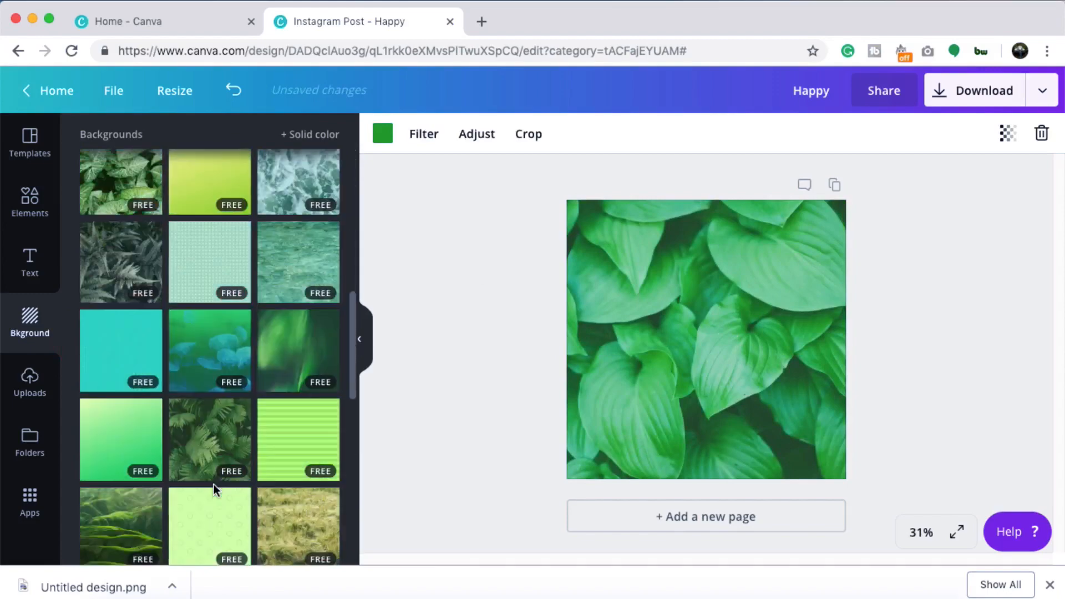
click(328, 203)
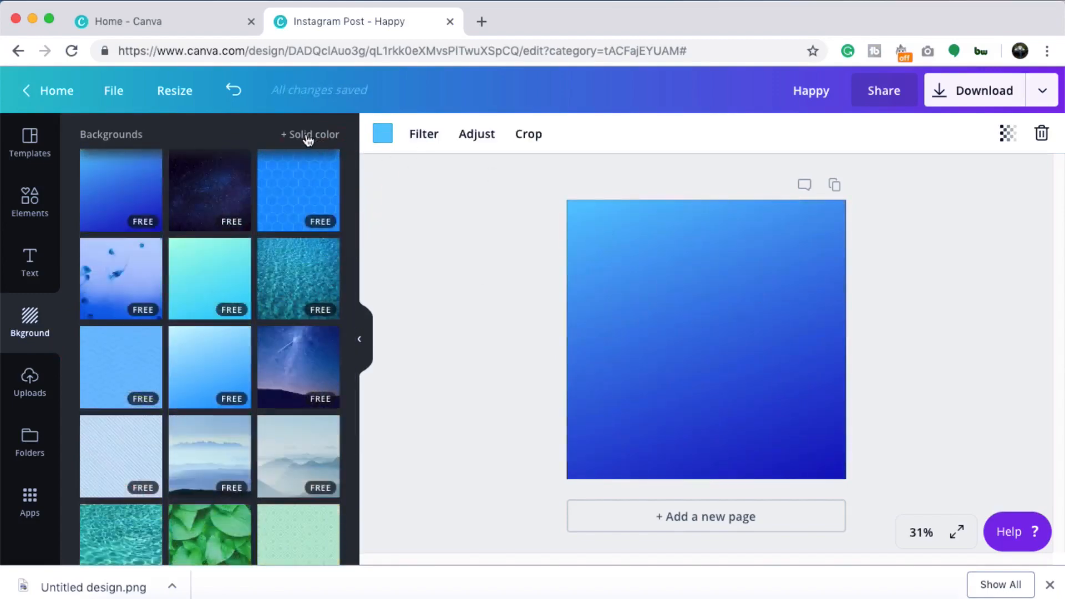
- Replace the page background with the solid orange-red brand color
click(309, 137)
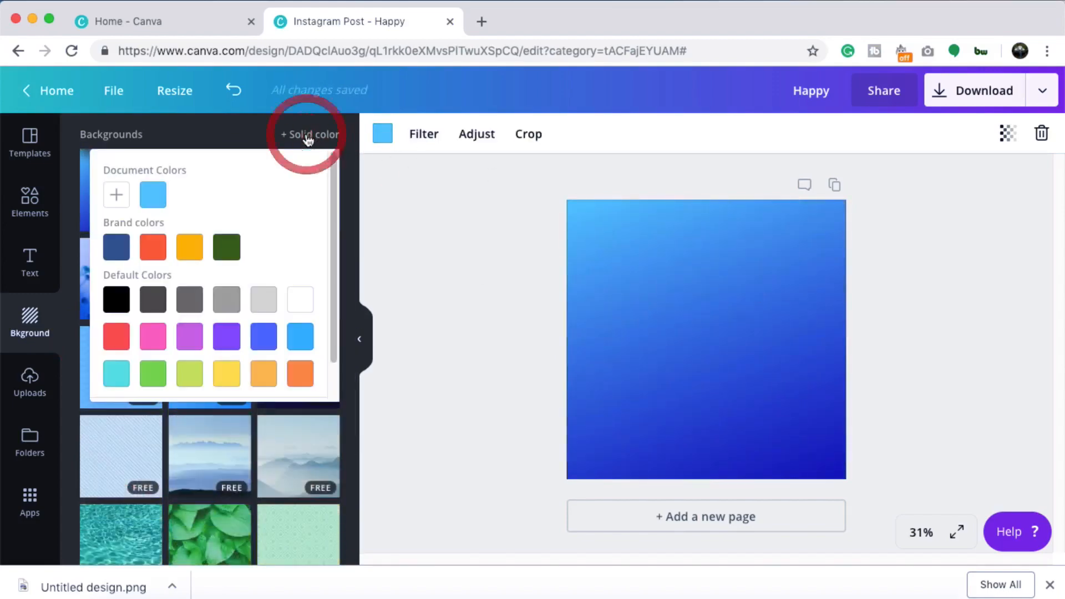
click(308, 135)
click(309, 136)
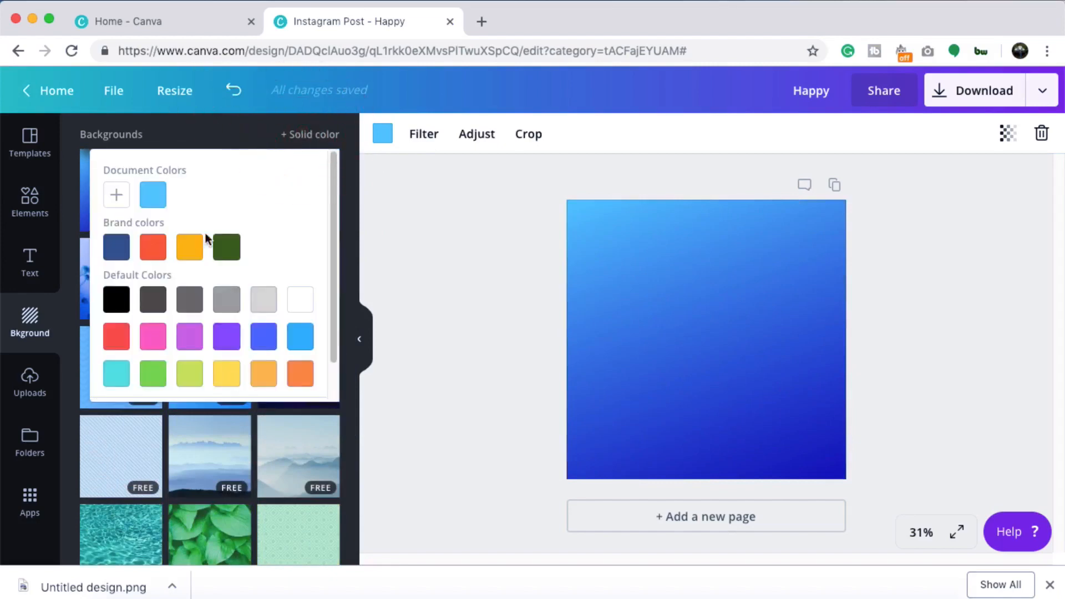
click(153, 247)
click(306, 141)
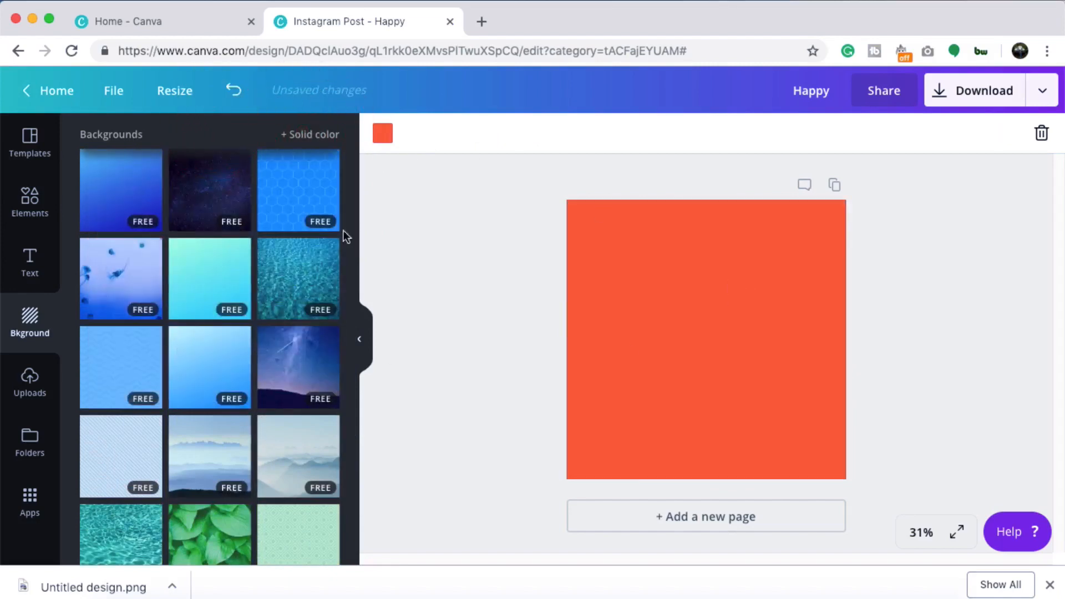
- Apply the light blue diagonal-stripe background and recolor it with the yellow and dark green brand colors, ending on medium grey
click(115, 451)
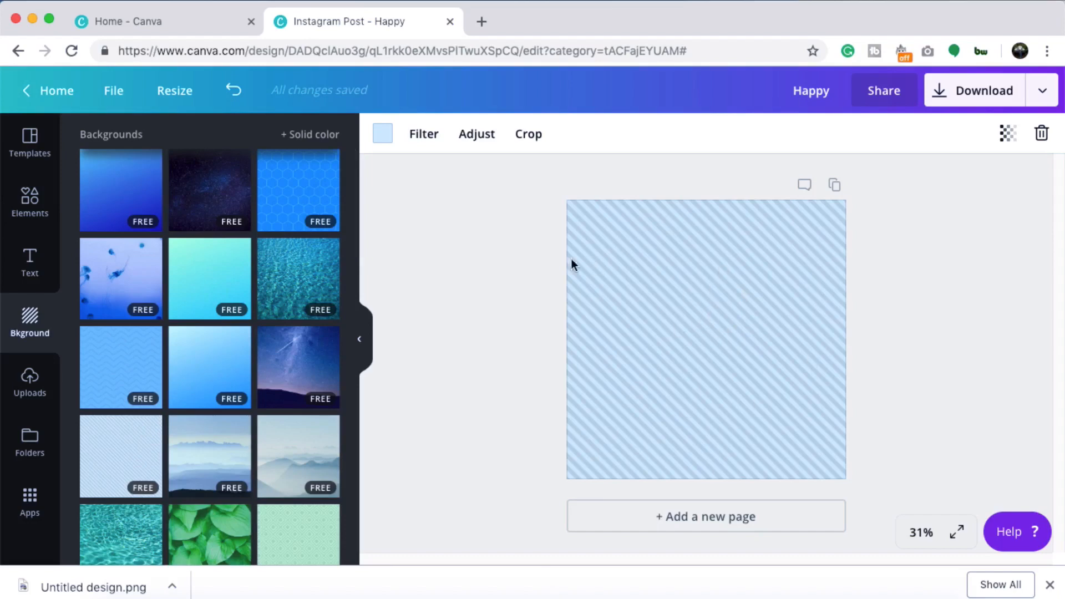
click(379, 140)
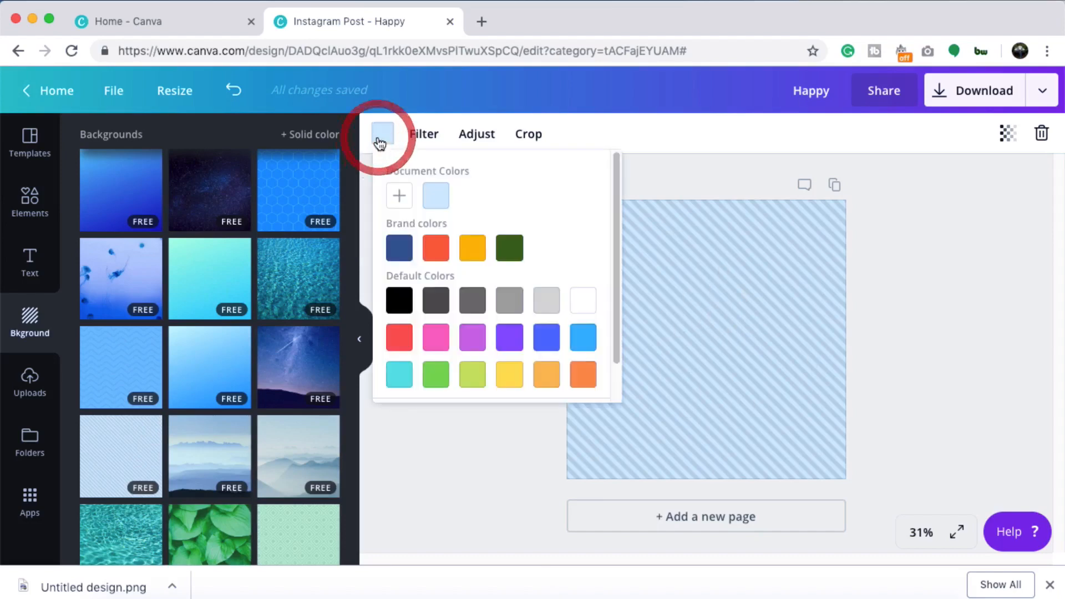
click(472, 247)
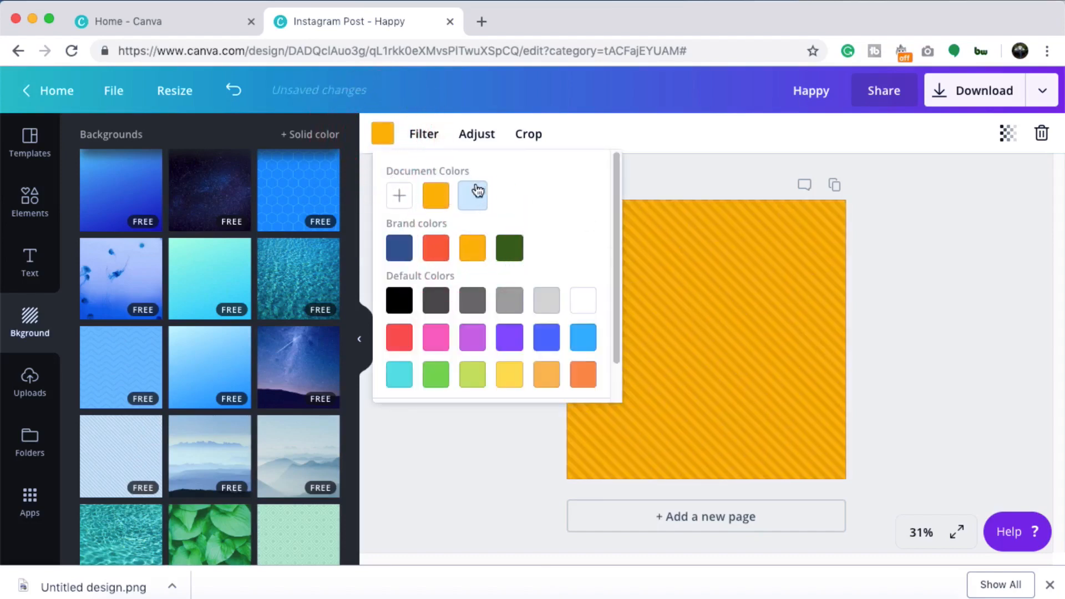
click(509, 248)
click(509, 300)
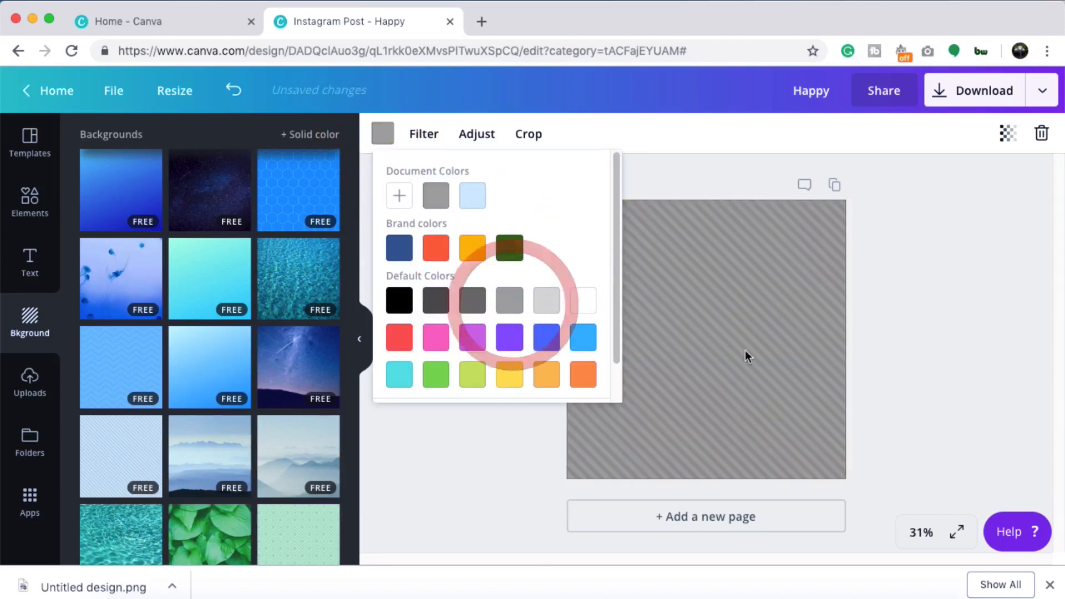
- Try white and several blue, purple and brand colors on the striped background, and return it to the original light blue document color
click(581, 300)
click(580, 336)
click(545, 339)
click(473, 341)
click(582, 339)
click(546, 338)
click(511, 340)
click(473, 248)
click(435, 248)
click(510, 244)
click(476, 195)
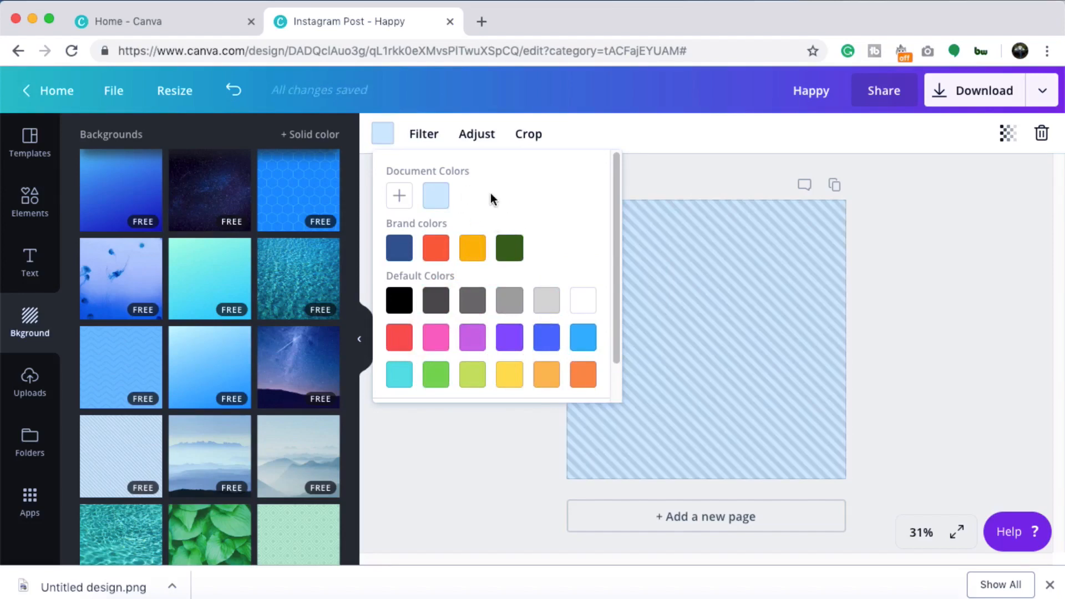
- Pick a custom blue for the striped background and set its color code to #3d74ad
click(399, 197)
drag(412, 232, 528, 232)
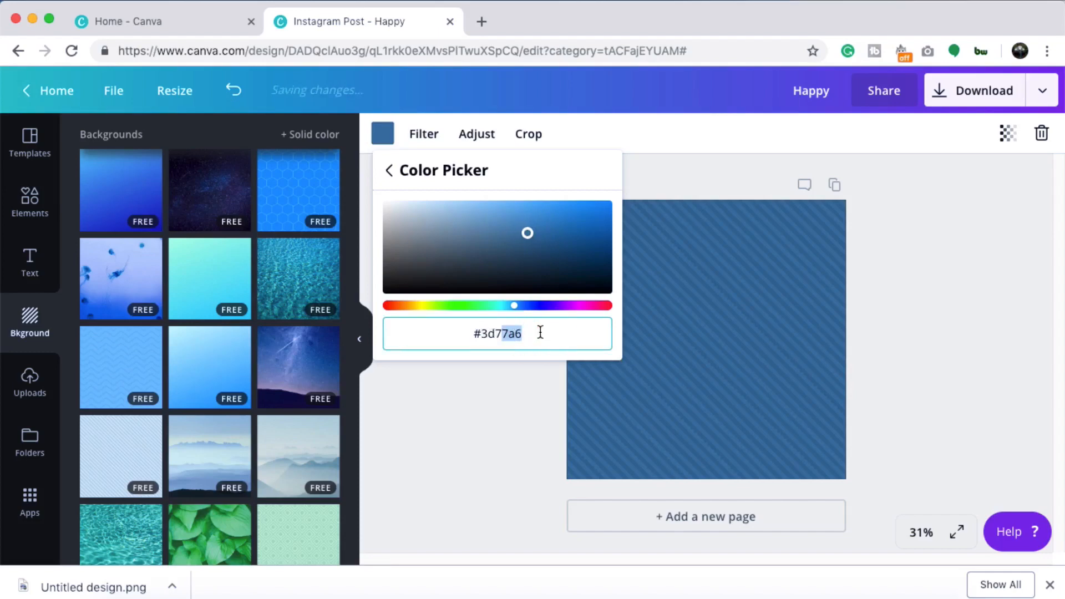
text(4ad)
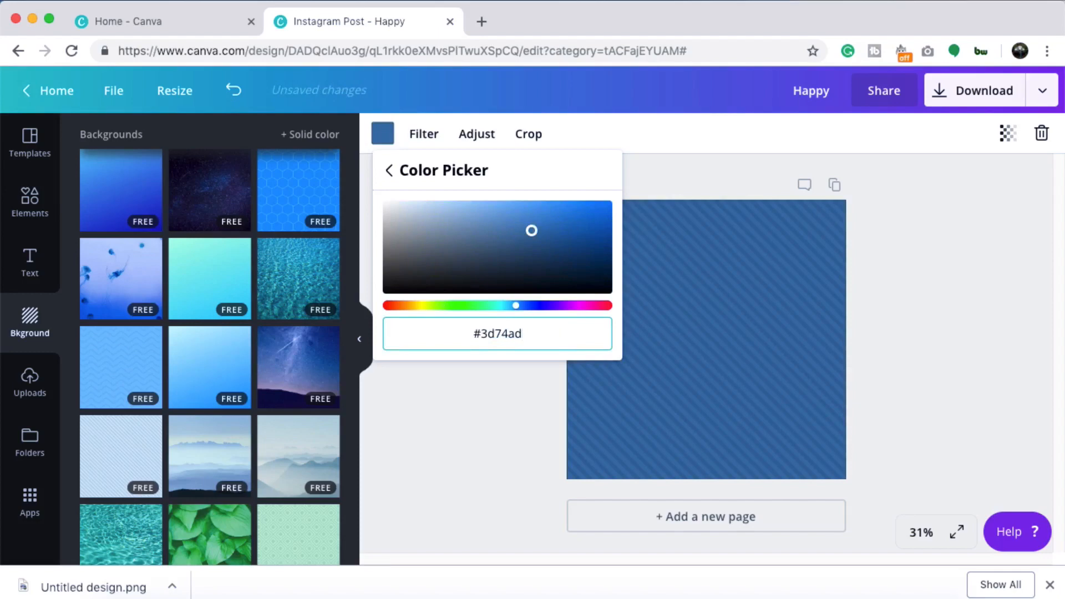
- Try different endings of the striped background's color code, set it to #3d7357 and select the whole code
key(BackSpace)
key(BackSpace)
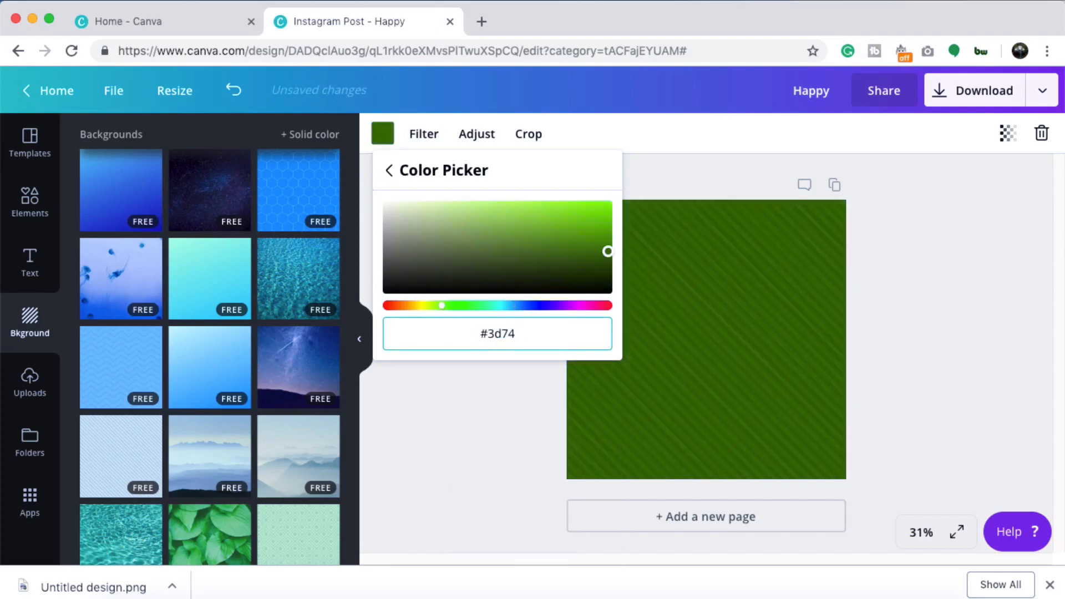
text(a7)
key(BackSpace)
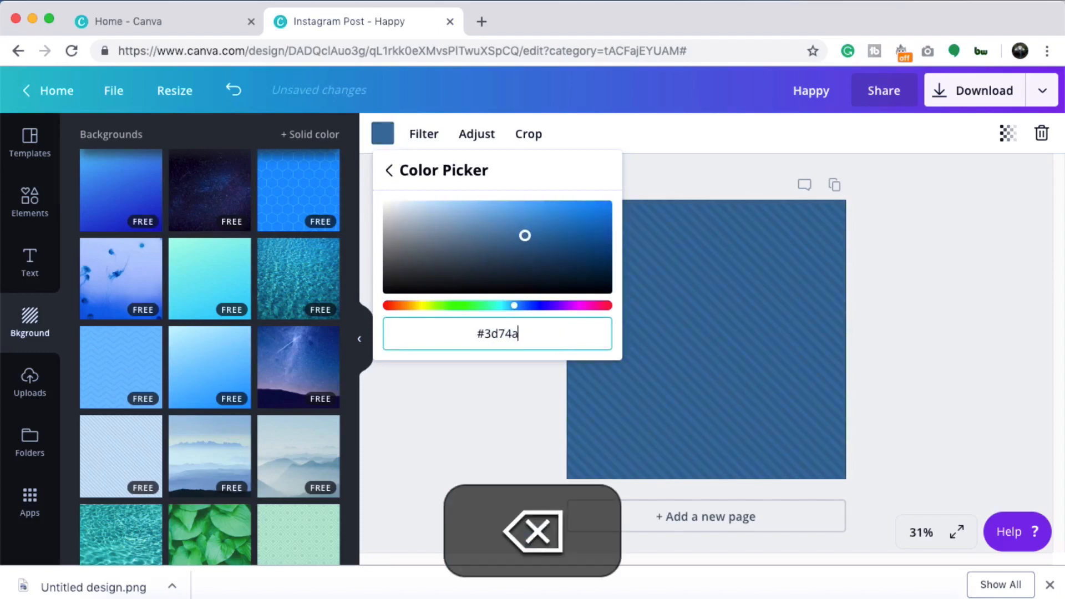
key(BackSpace)
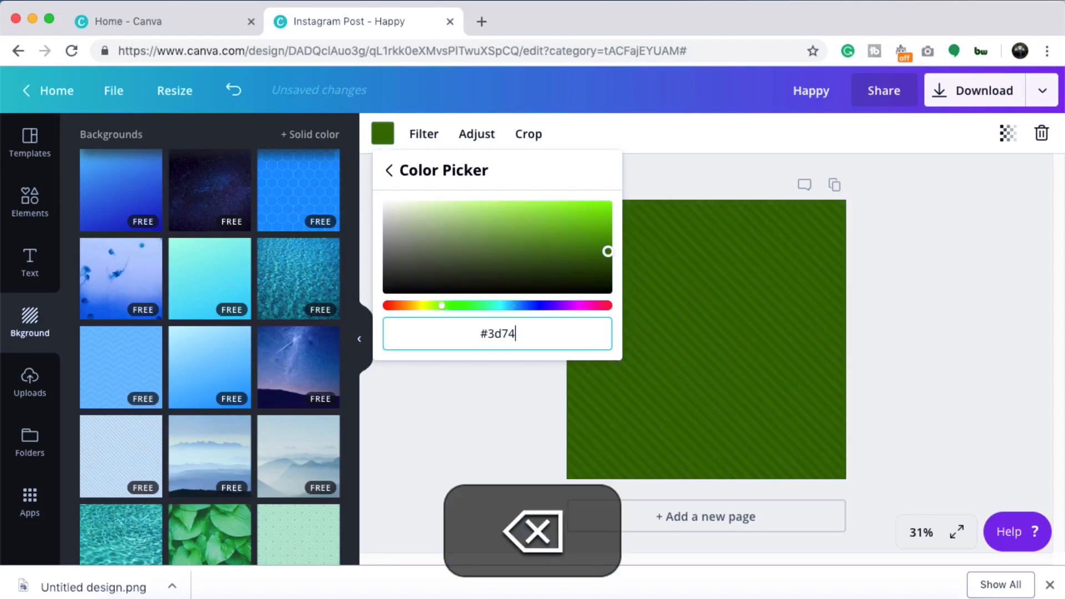
text(0)
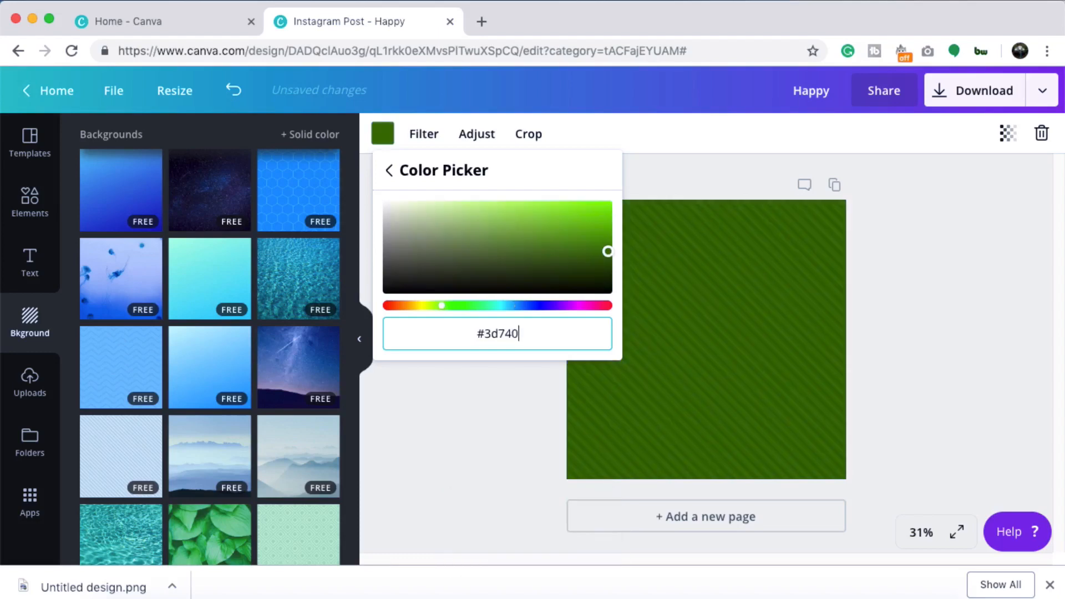
key(BackSpace)
key(BackSpace)
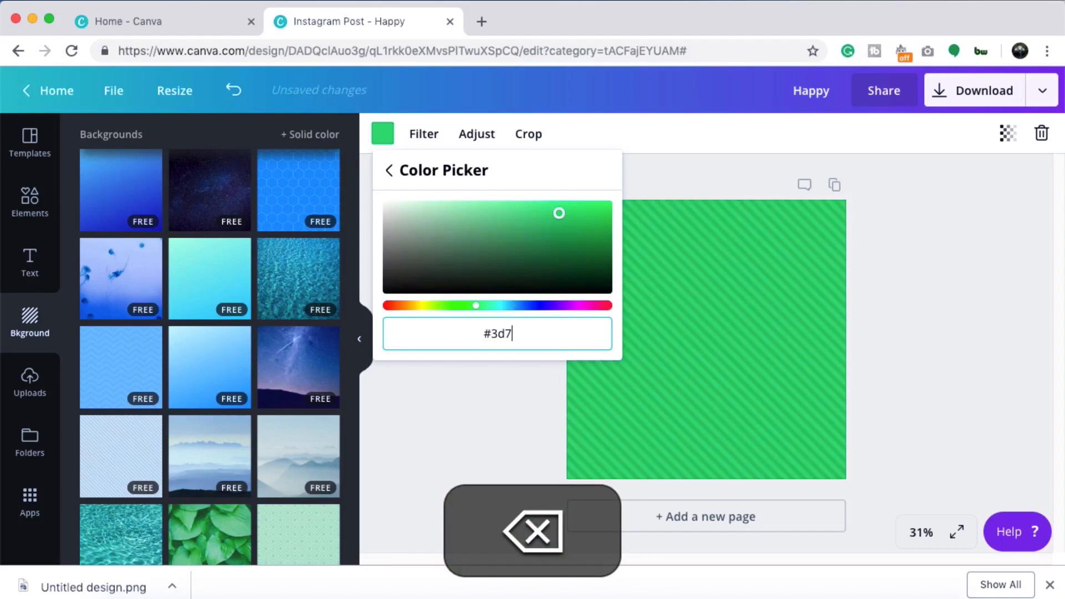
text(357)
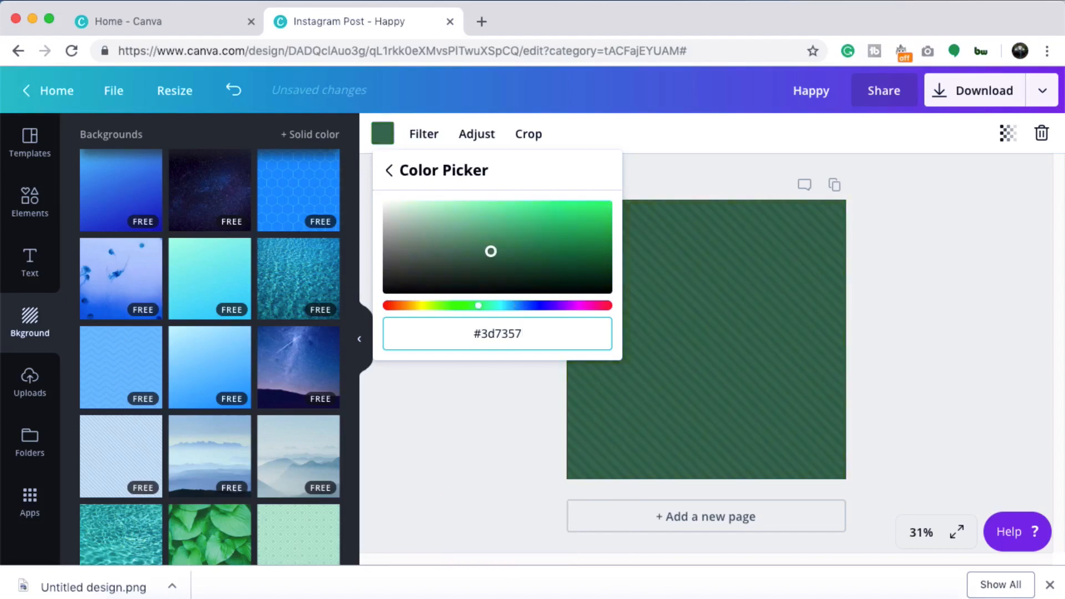
key(super+a)
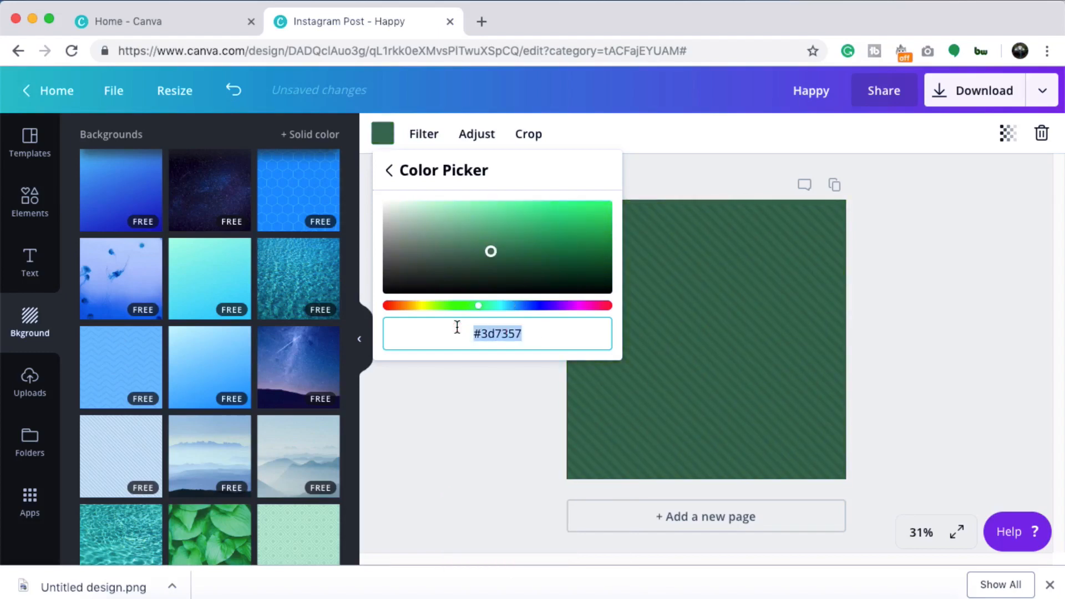
- Clear the striped background's color code, close the color picker and leave the page blank
key(BackSpace)
click(523, 480)
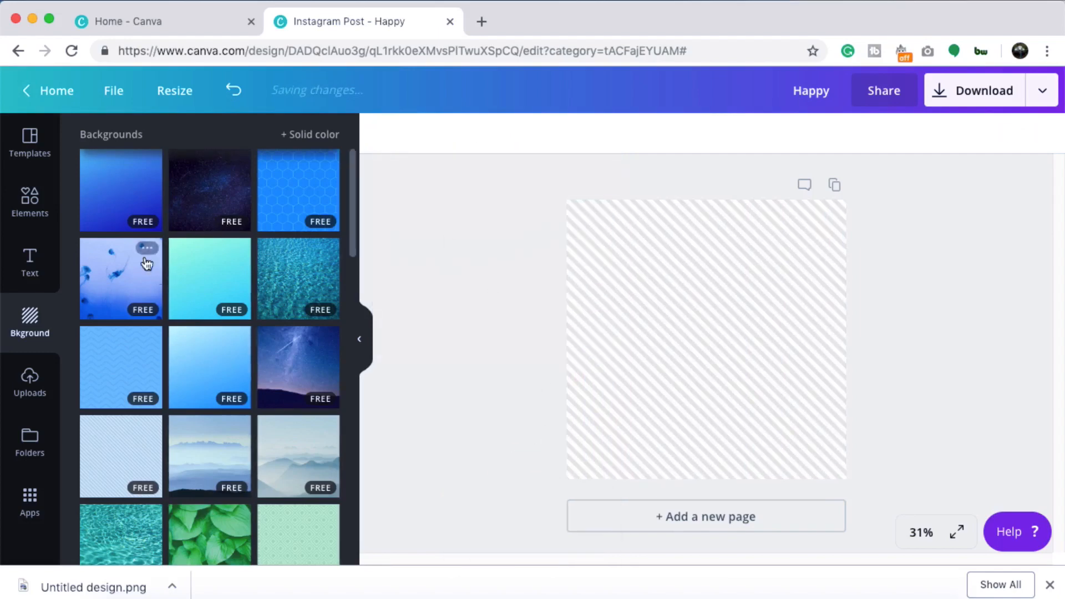
- Upload the image Untitled design.png from the Downloads folder to the uploaded images
click(28, 395)
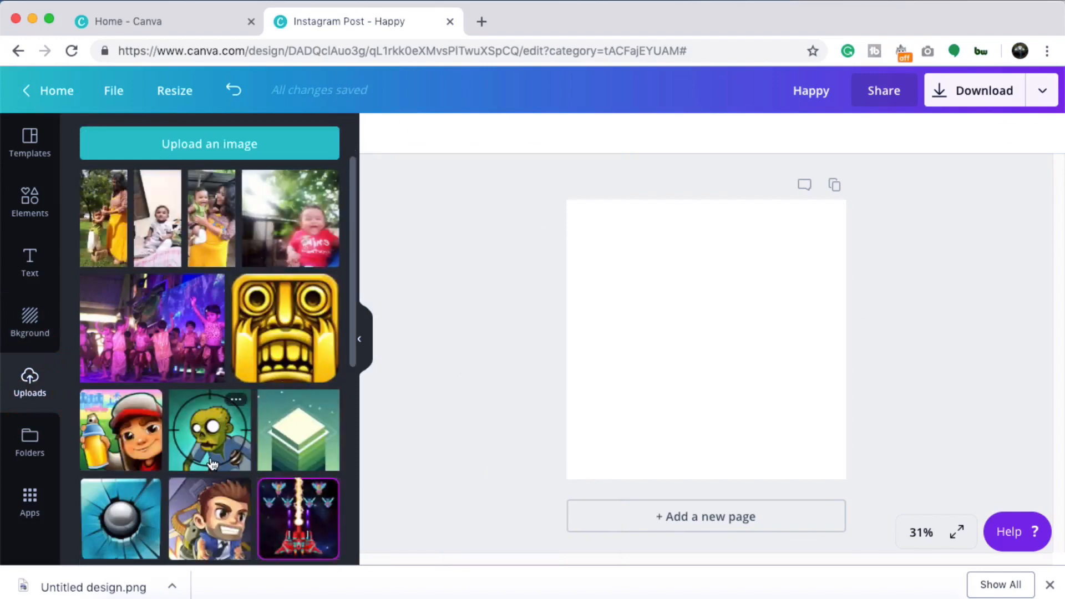
scroll(213, 463, down, 10)
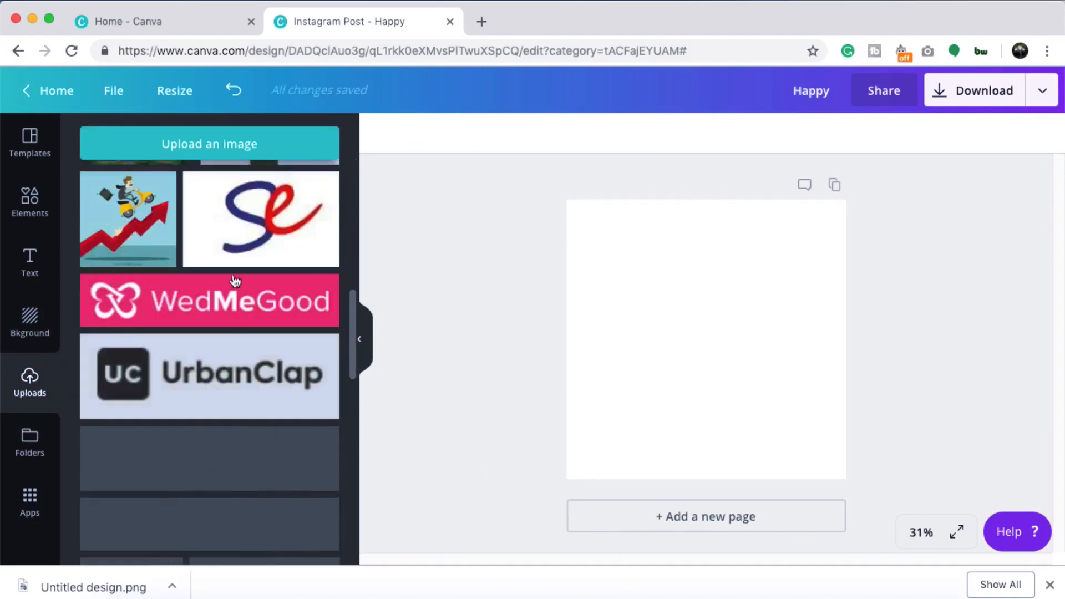
scroll(217, 430, down, 8)
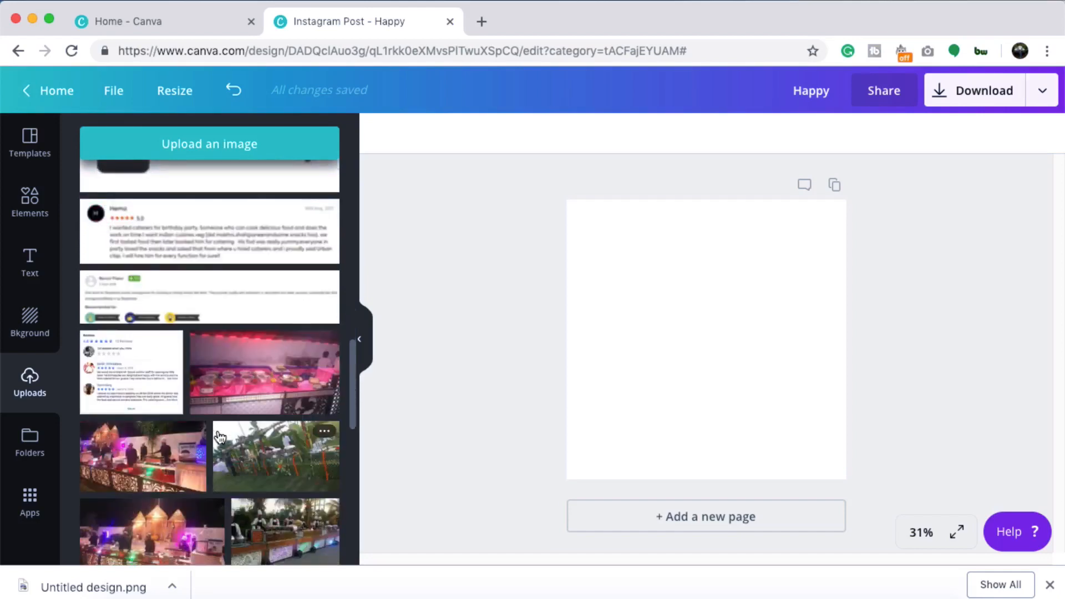
scroll(221, 438, down, 10)
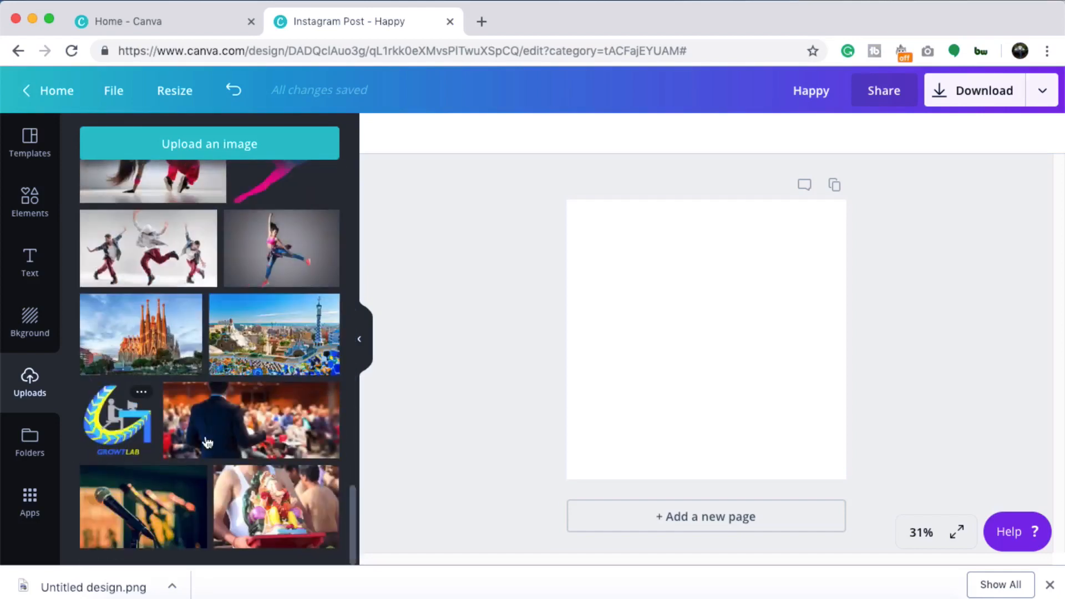
scroll(205, 443, up, 20)
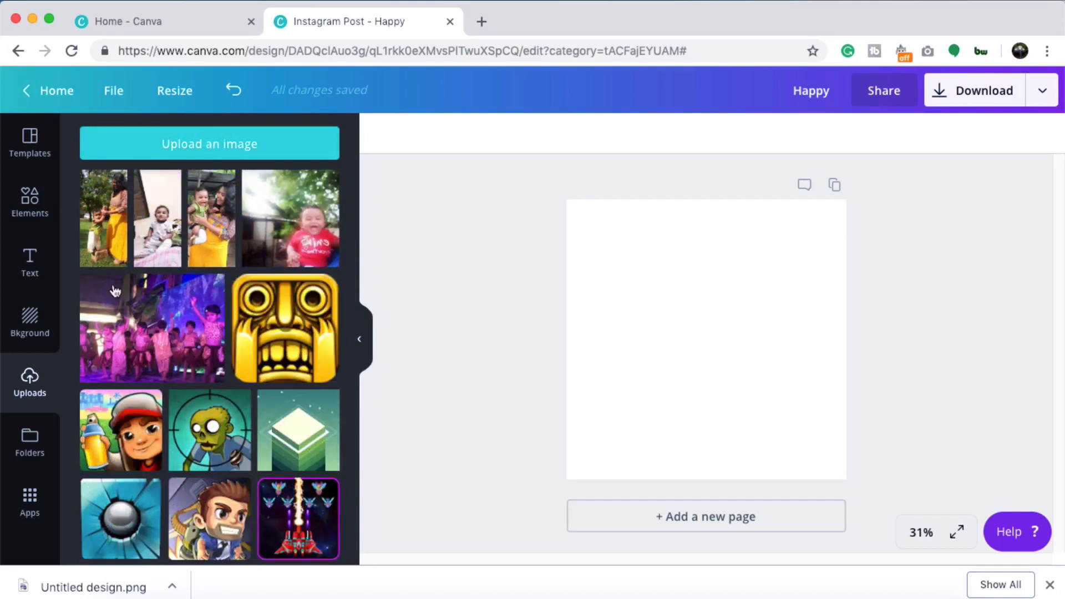
click(178, 140)
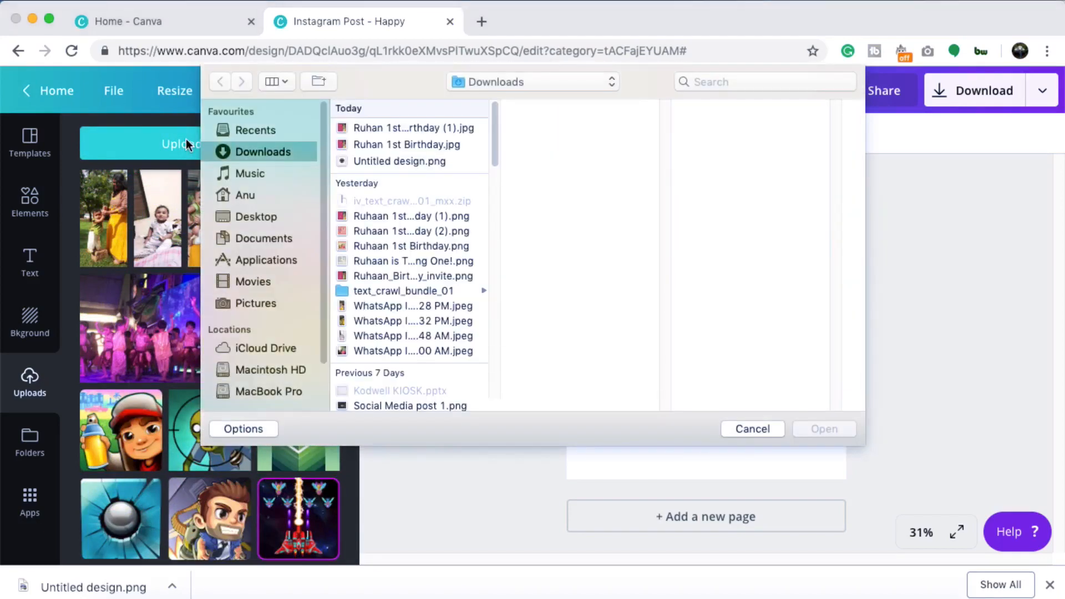
click(388, 162)
click(831, 433)
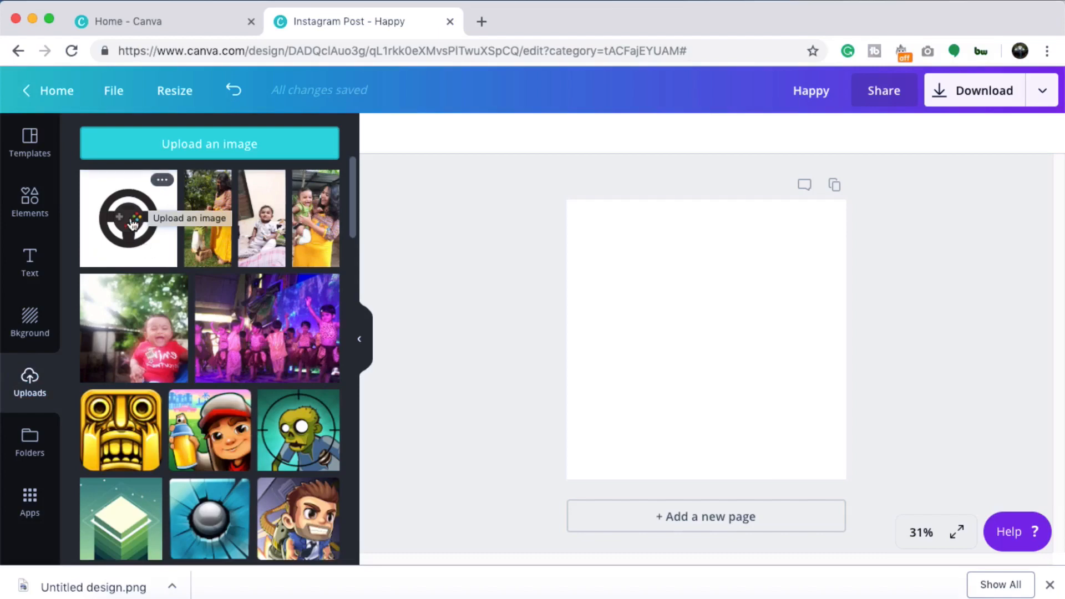
- Place the uploaded steering wheel image and the photo of the sitting baby on the page in turn, deleting each one
click(134, 224)
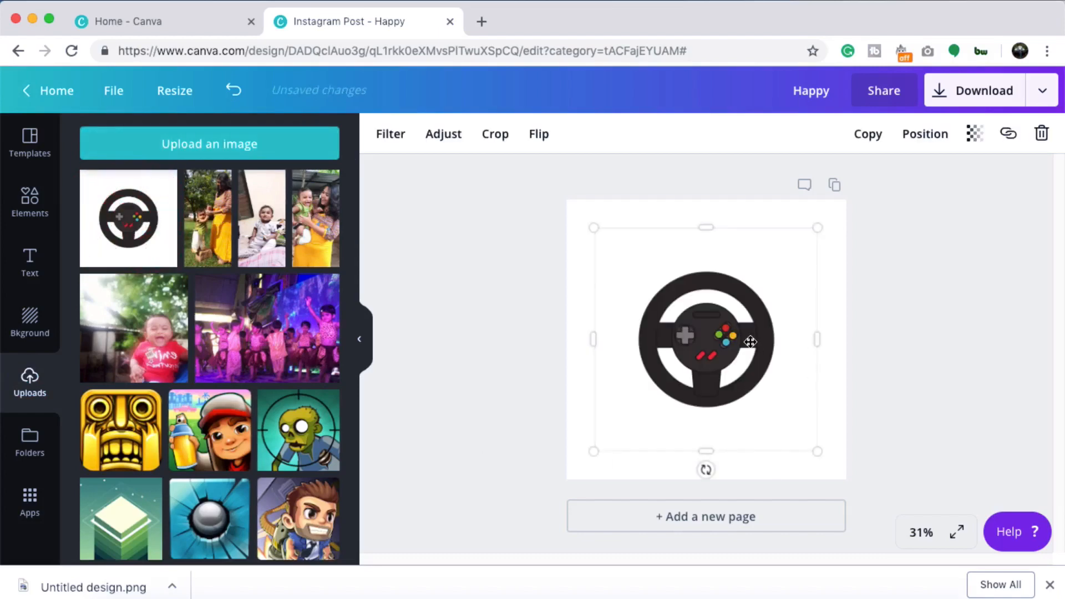
click(1041, 133)
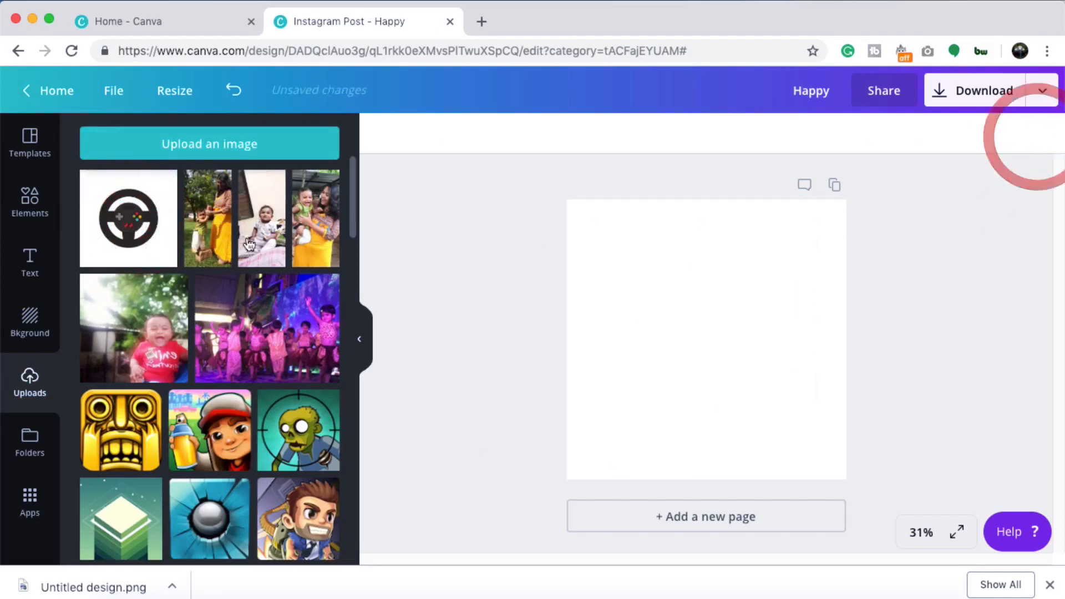
click(268, 206)
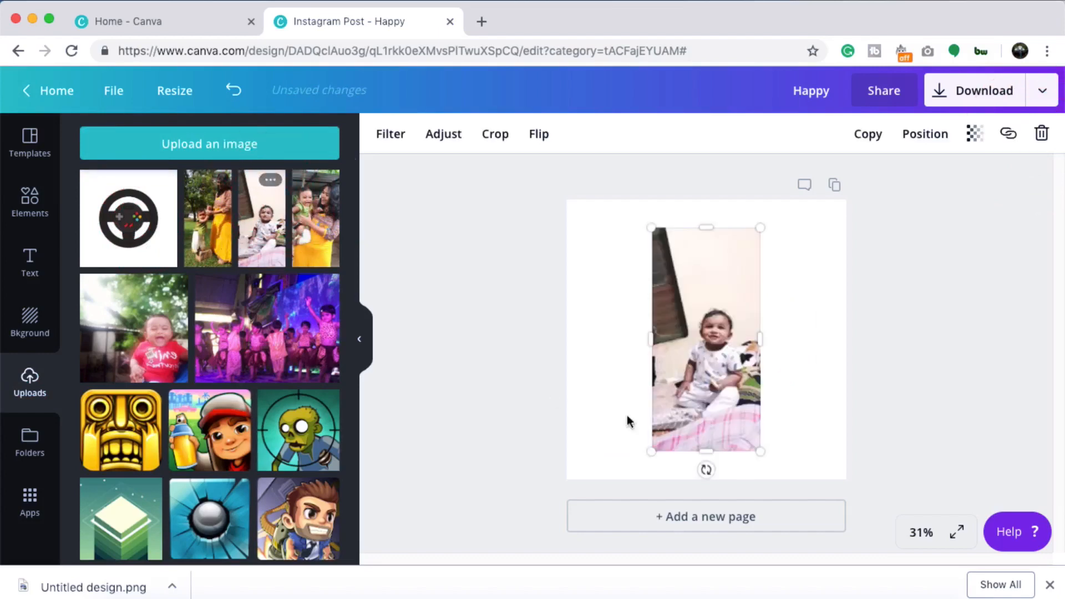
click(1042, 135)
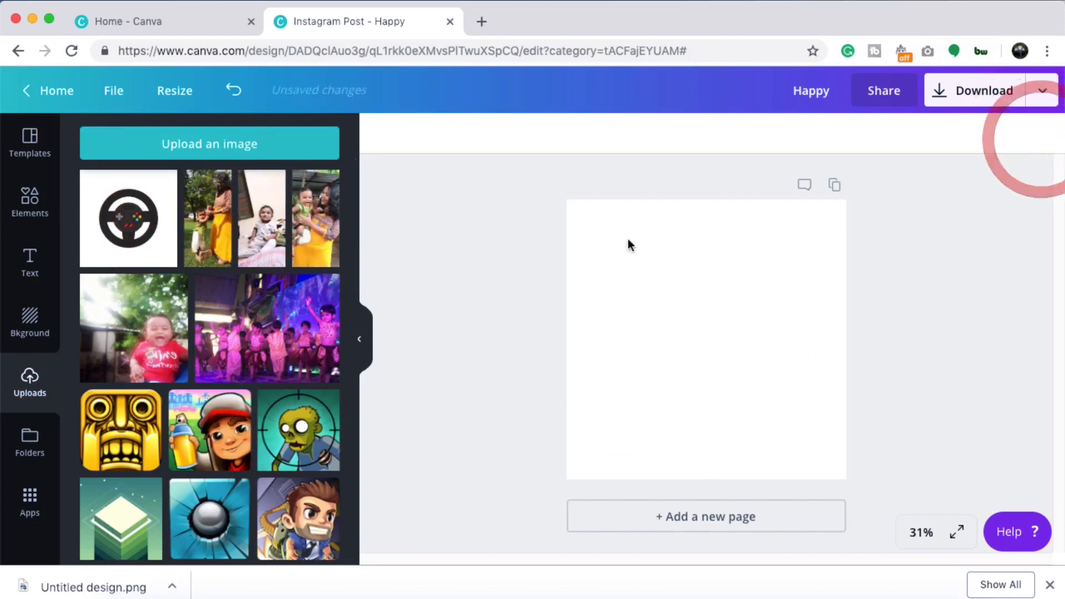
- Look through the photo folders, the design folders and the list of available Canva apps
click(38, 450)
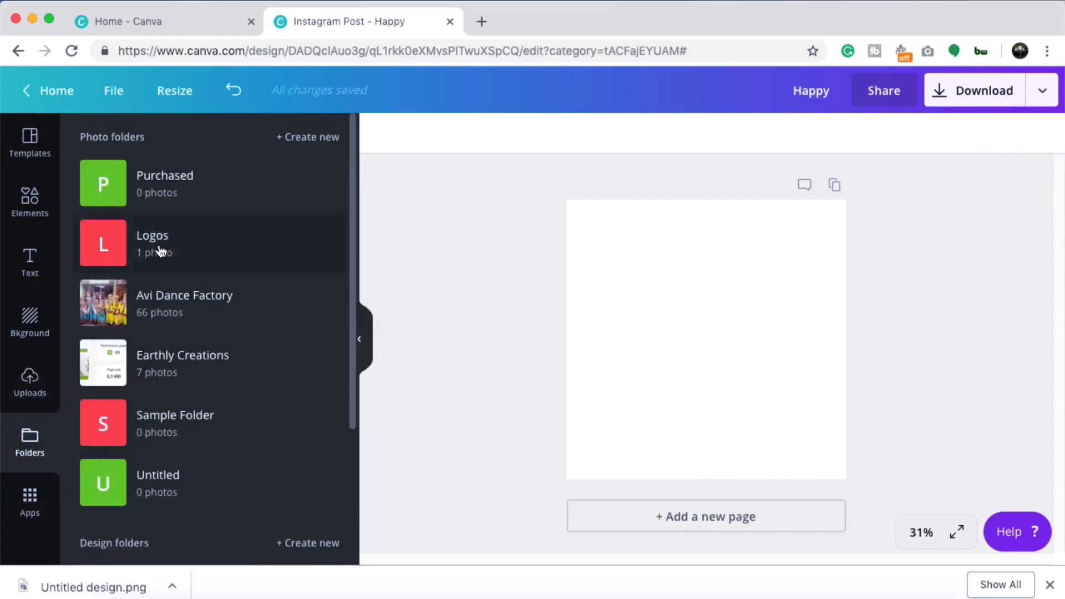
scroll(209, 361, down, 5)
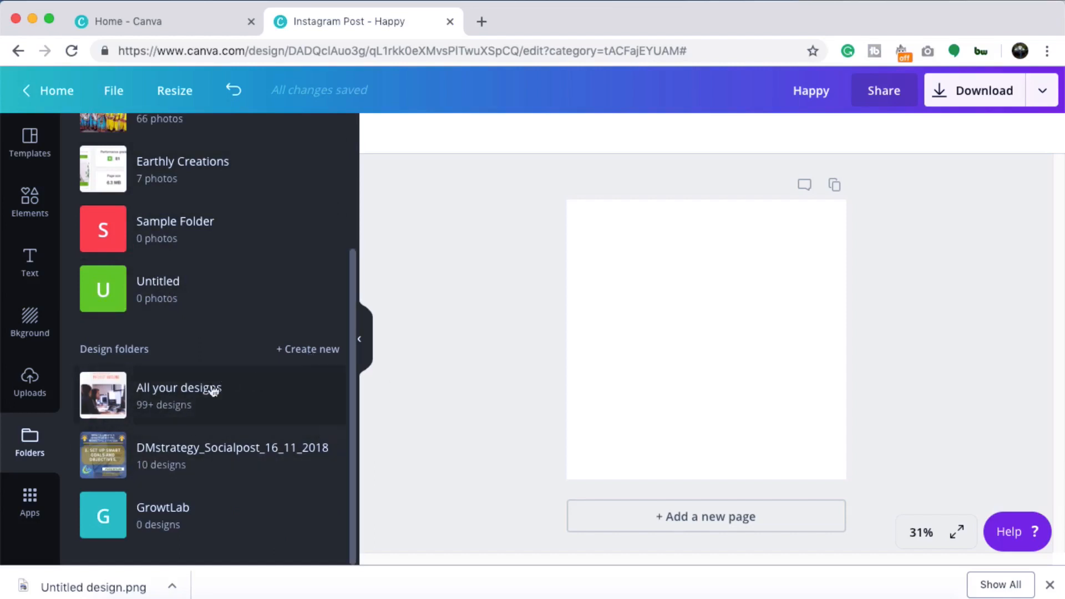
click(37, 506)
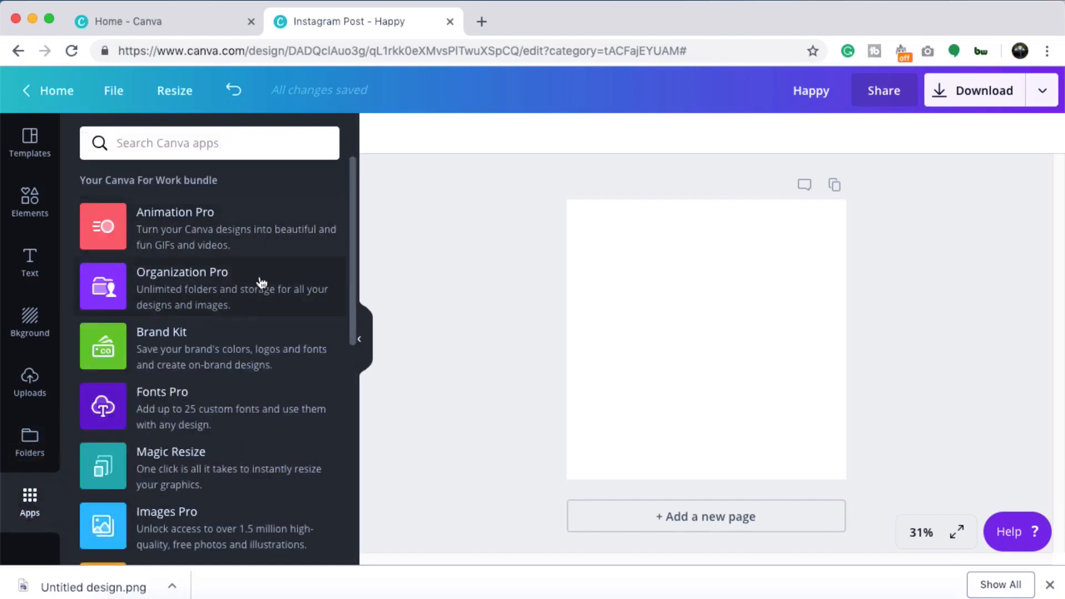
scroll(230, 339, down, 2)
scroll(231, 338, down, 3)
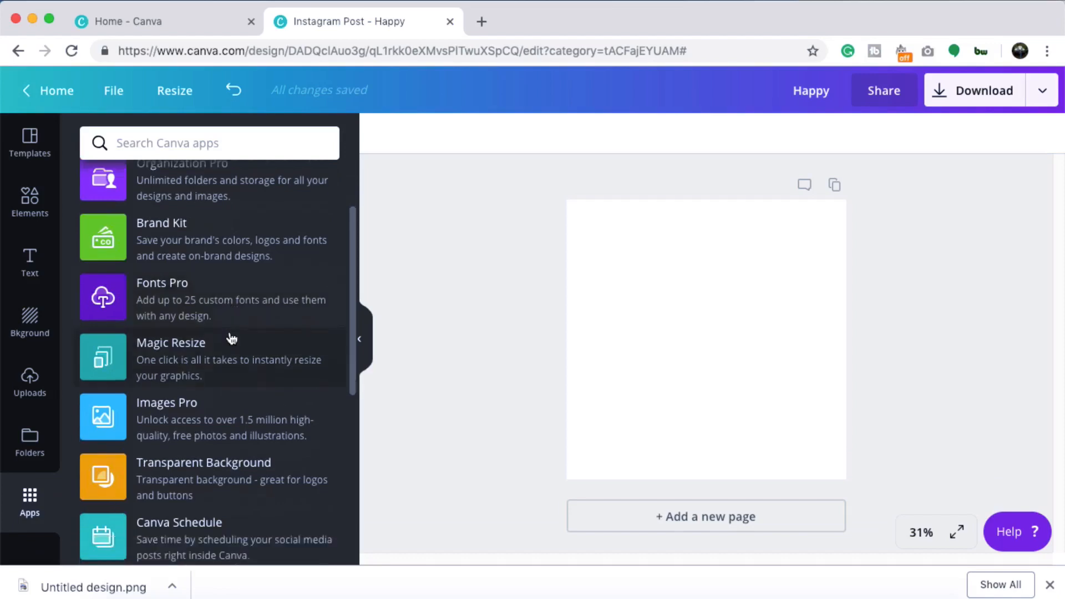
scroll(232, 338, down, 5)
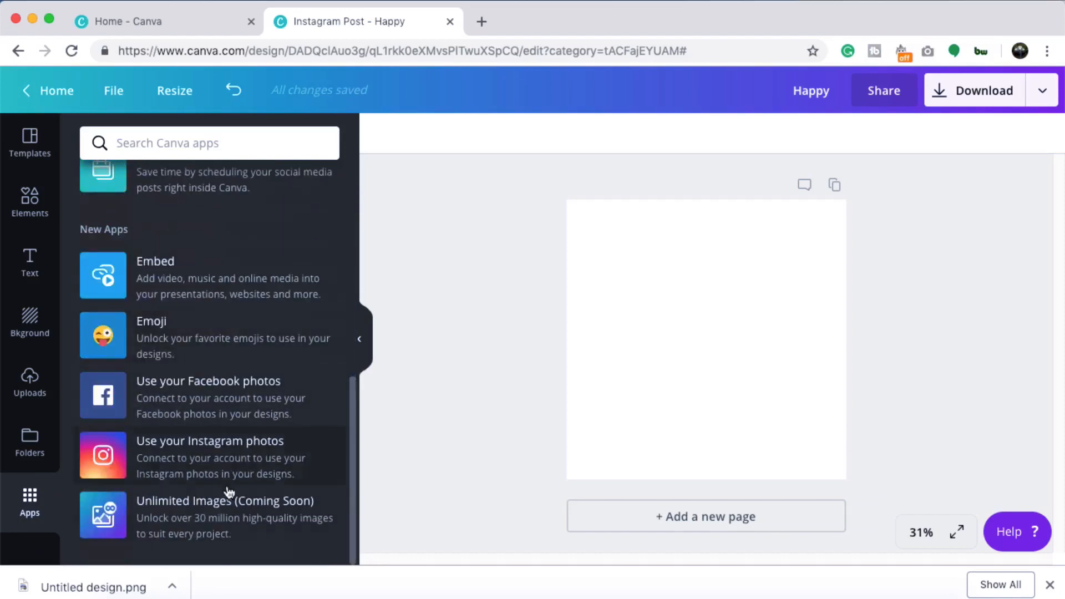
scroll(221, 389, up, 8)
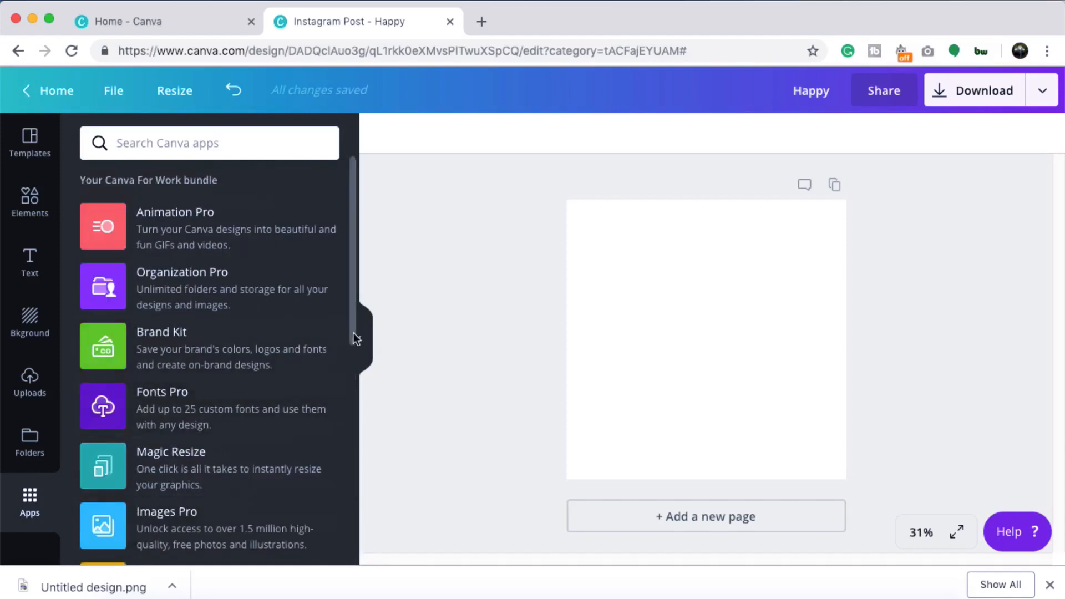
click(369, 339)
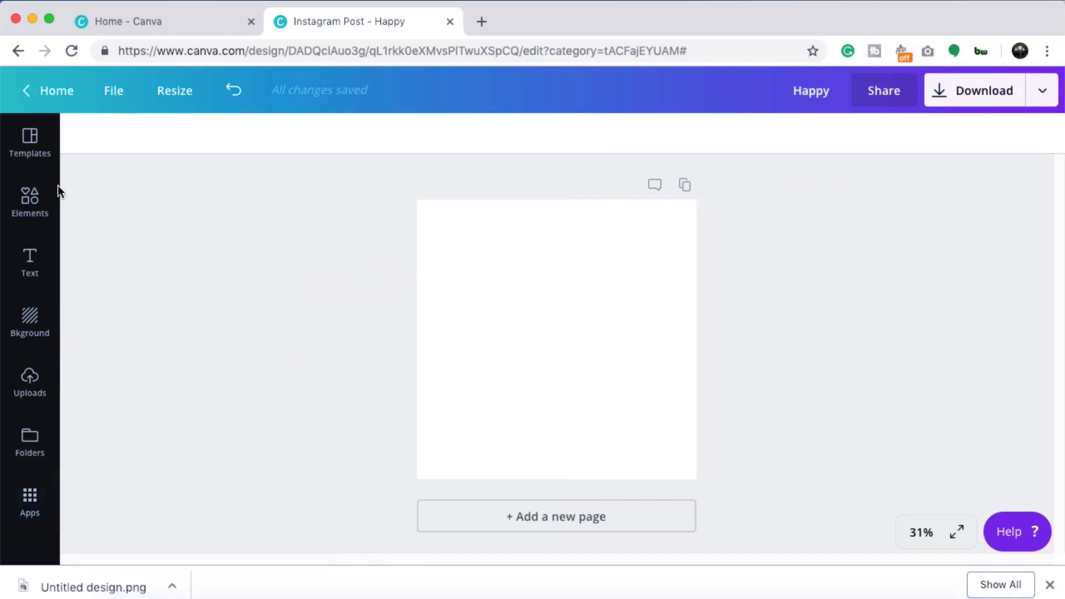
- Add the free photo of the beagle from the elements to the blank page
click(36, 141)
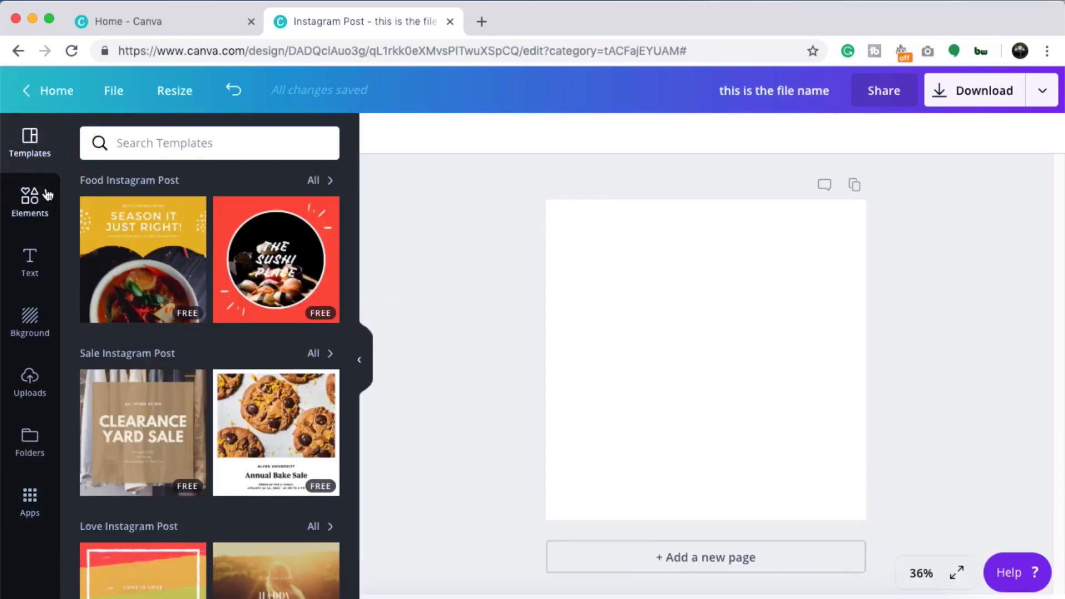
click(47, 194)
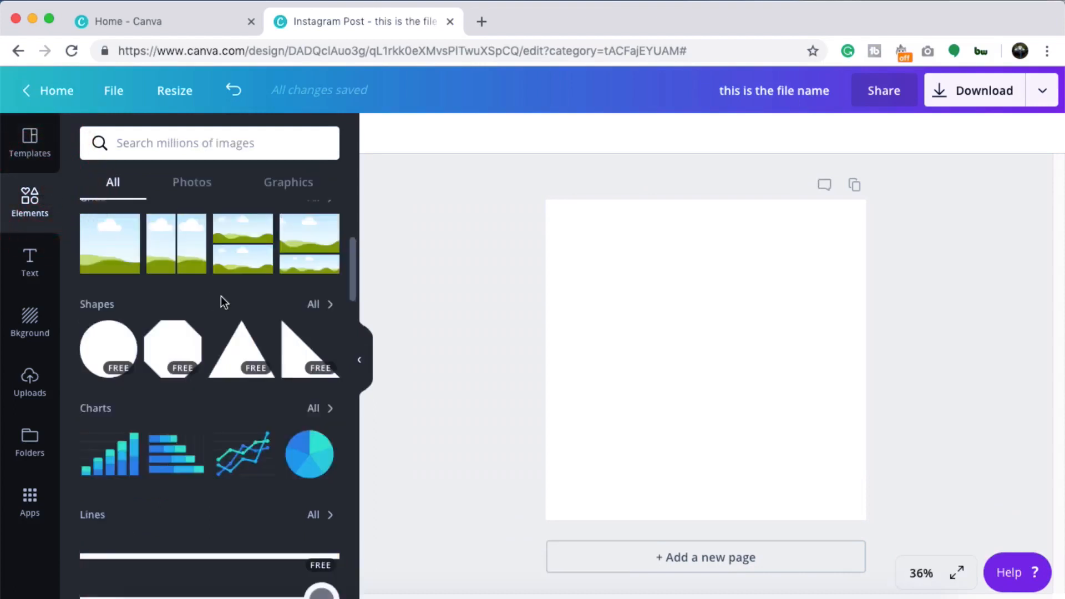
scroll(221, 302, up, 5)
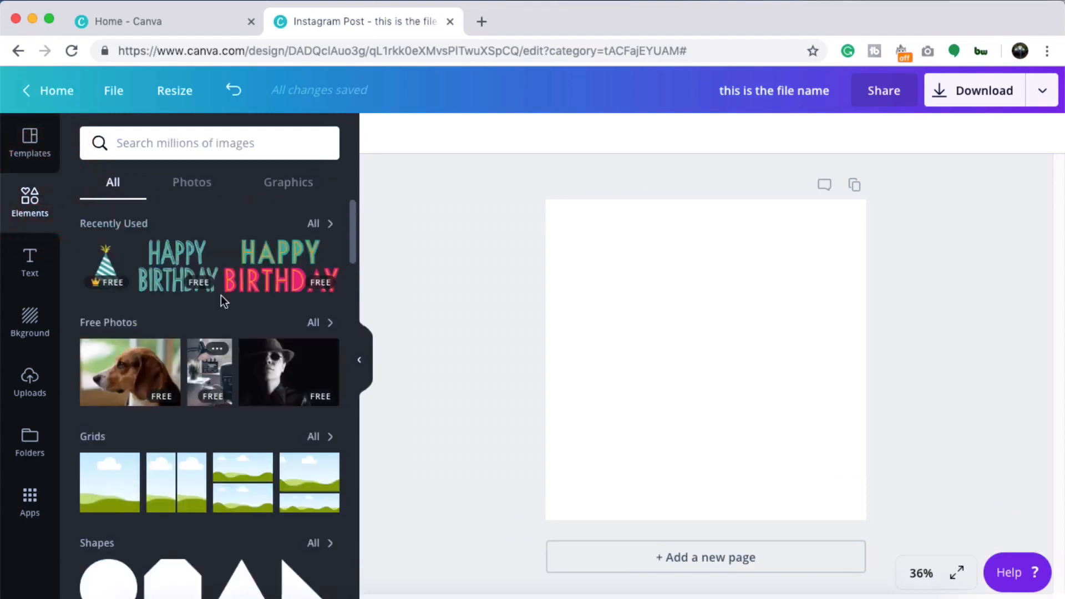
click(132, 369)
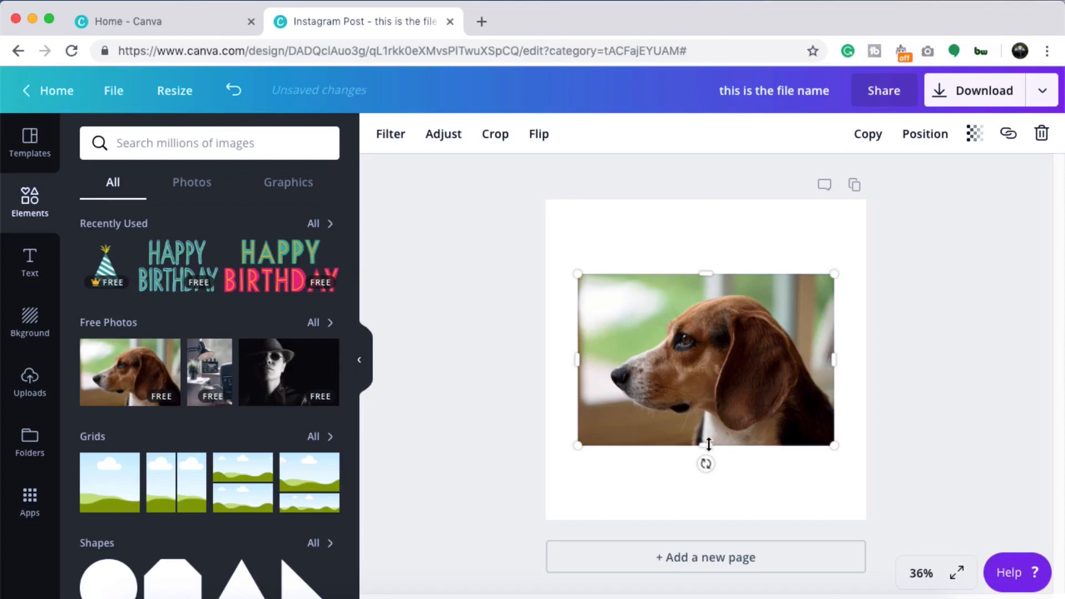
- Enlarge the dog photo to slightly more than the page width and reposition it near the vertical middle of the page
drag(577, 269, 477, 200)
drag(835, 447, 916, 507)
drag(802, 403, 789, 393)
drag(775, 303, 798, 295)
mouse_move(633, 405)
mouse_down()
mouse_move(629, 496)
mouse_move(652, 408)
mouse_move(663, 476)
mouse_move(649, 550)
mouse_move(647, 416)
mouse_up()
click(738, 309)
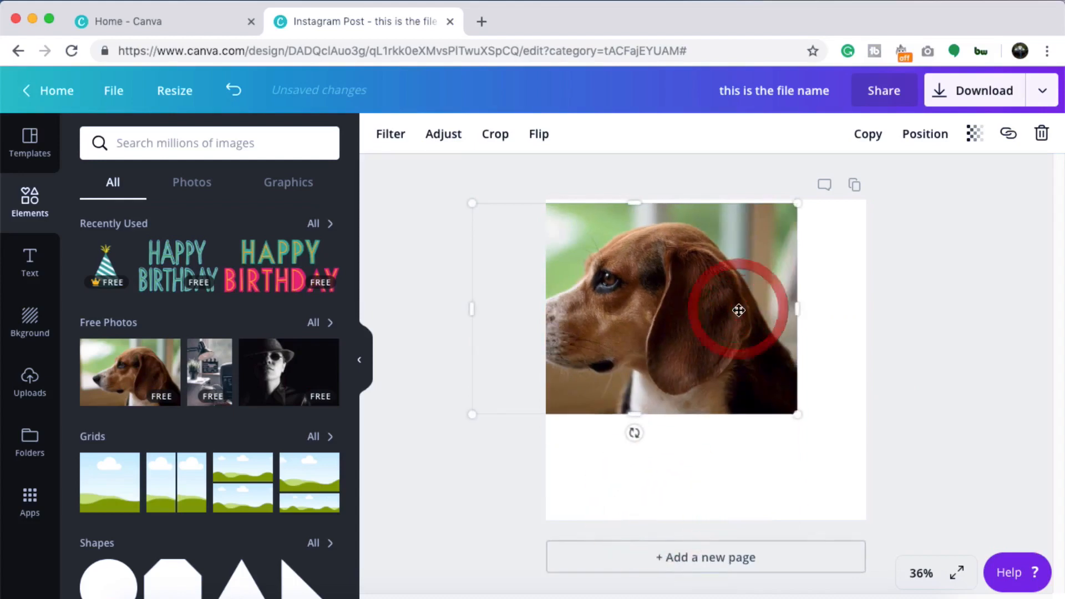
drag(658, 289, 723, 301)
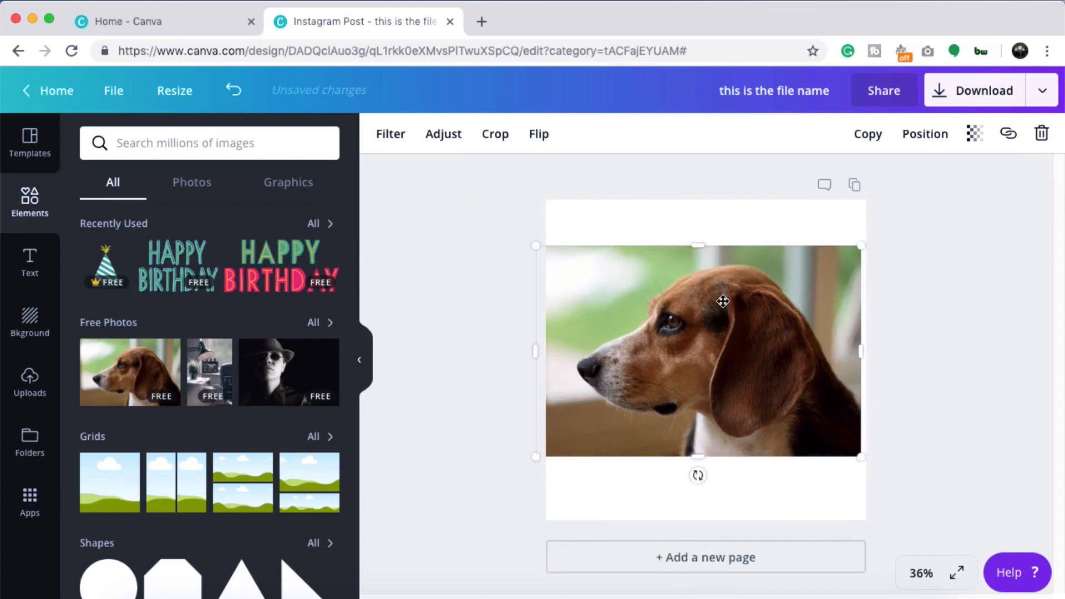
- Try the Epic, Festive, Summer, Cali and Selfie filters on the dog photo, ending with a green-tinted filter
click(387, 135)
click(159, 201)
click(246, 189)
click(317, 188)
click(321, 275)
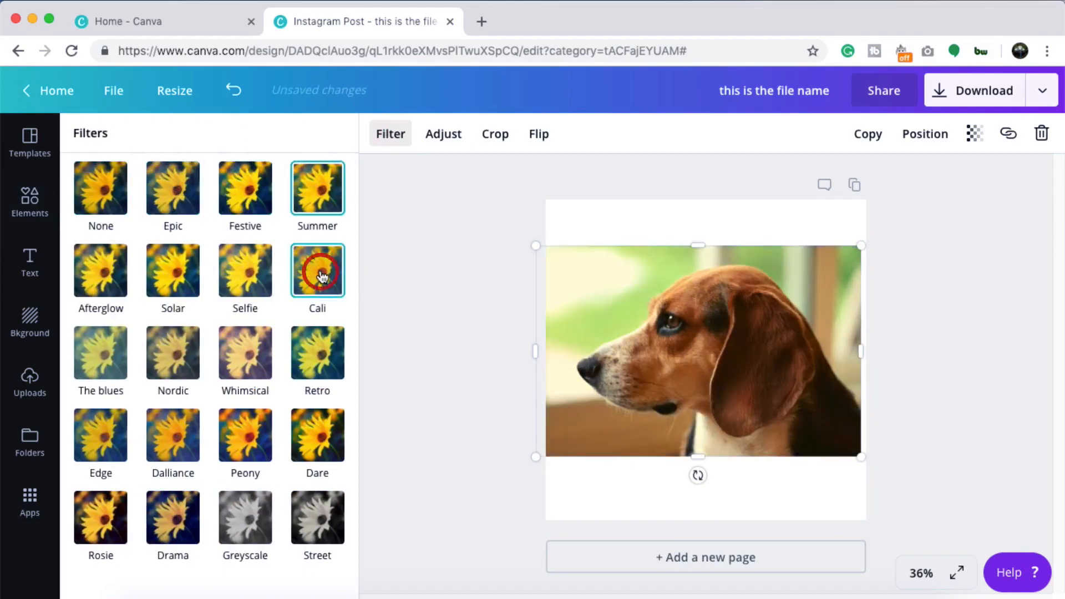
click(248, 266)
click(246, 352)
click(391, 134)
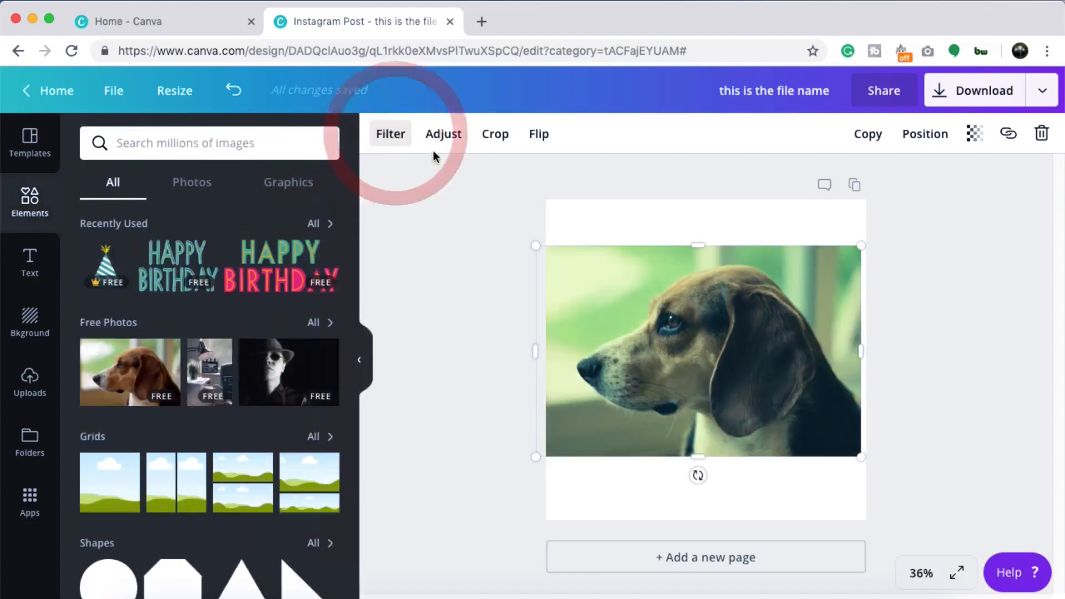
- Fine-tune the dog photo's image adjustments, lowering the tint to give it warmer colors
click(444, 136)
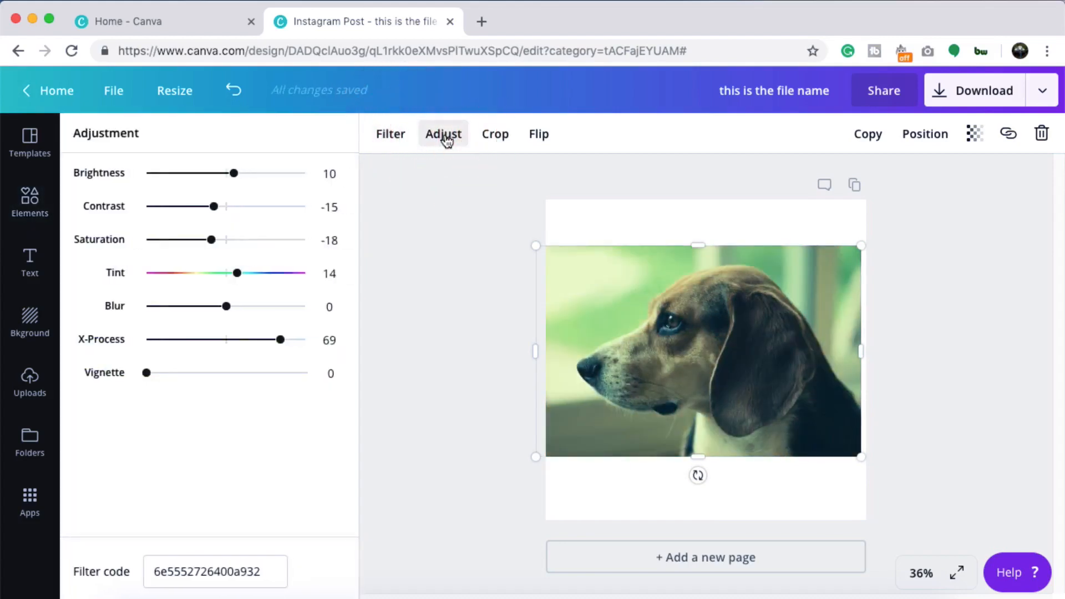
drag(235, 173, 213, 240)
drag(237, 273, 197, 273)
click(452, 141)
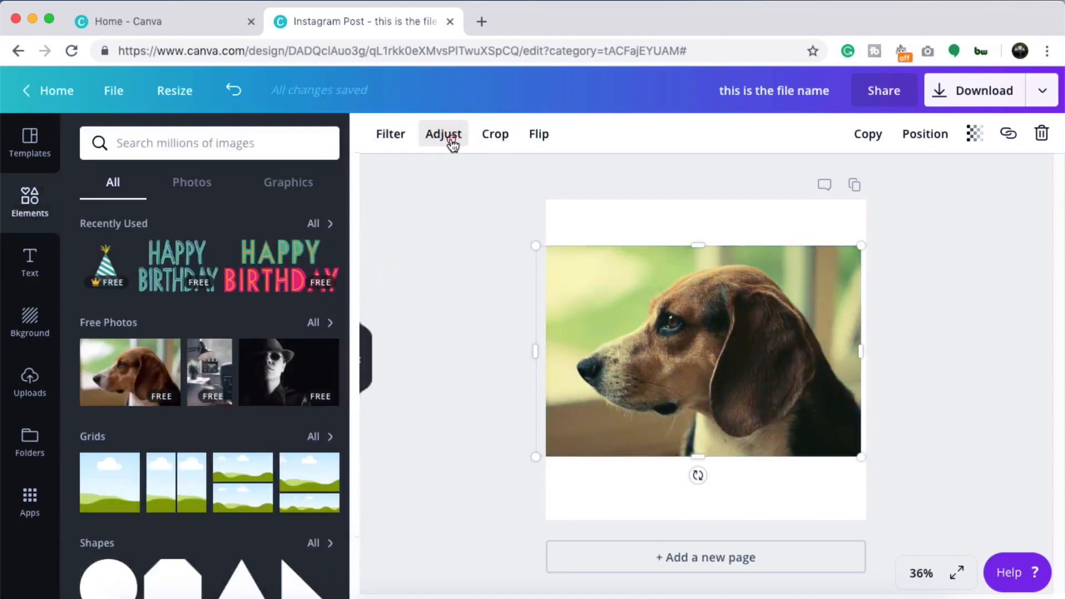
- Crop the dog photo from its upper-left corner and extend its left side back past the page edge
click(494, 141)
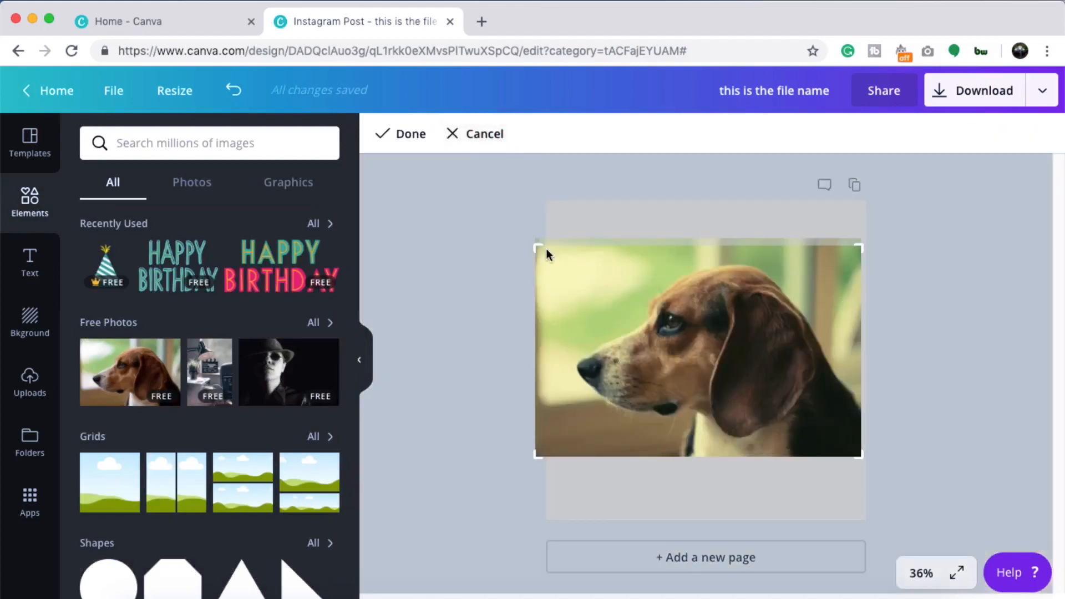
drag(548, 257, 642, 260)
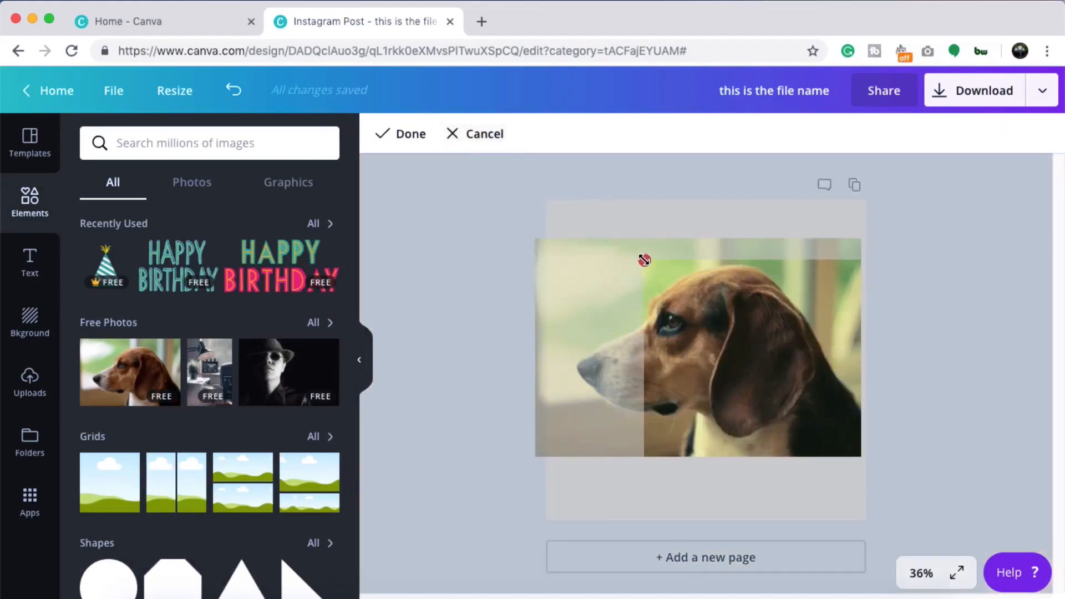
click(415, 135)
drag(645, 358, 524, 350)
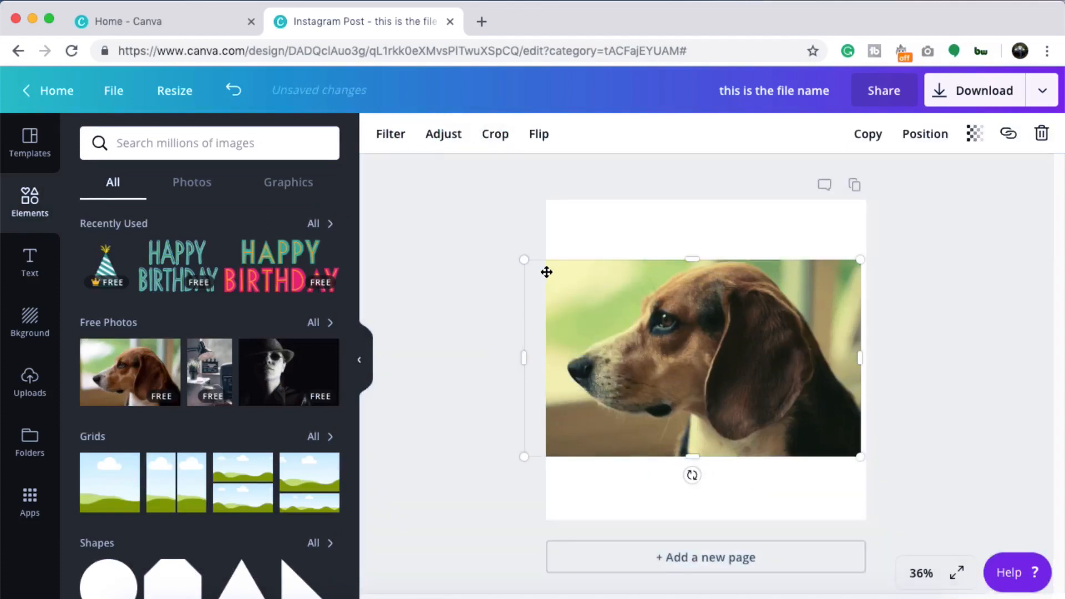
- Flip the dog photo horizontally, and flip it vertically and back upright
click(535, 136)
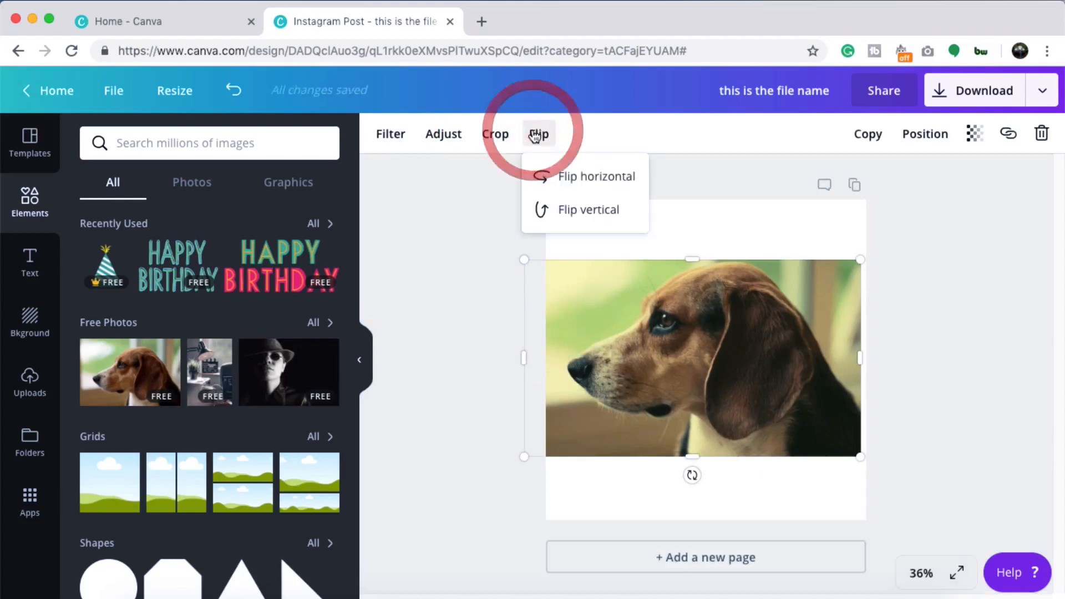
click(579, 179)
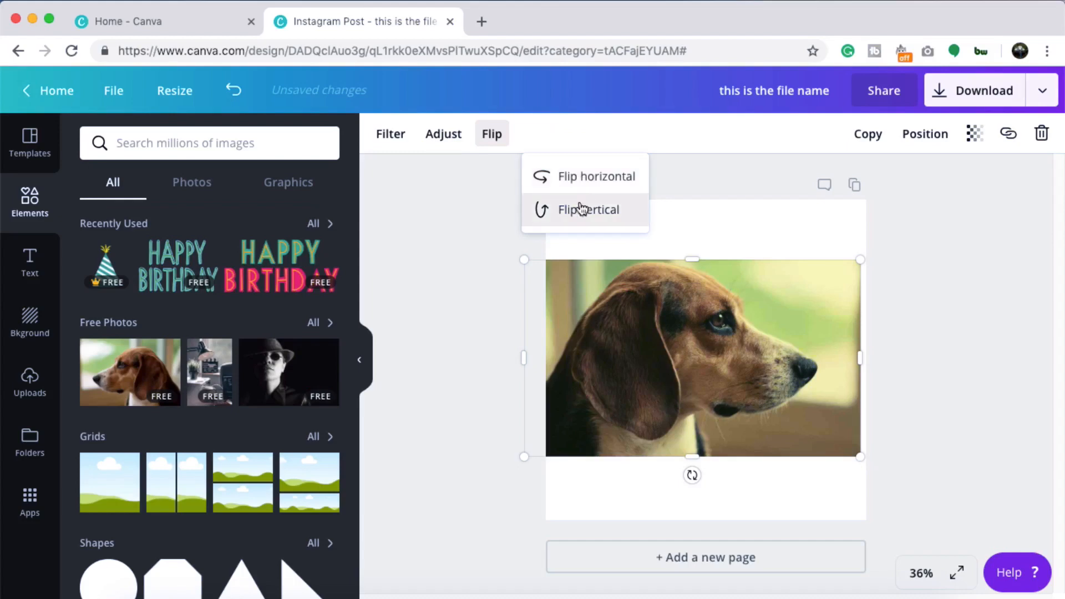
click(579, 213)
click(578, 213)
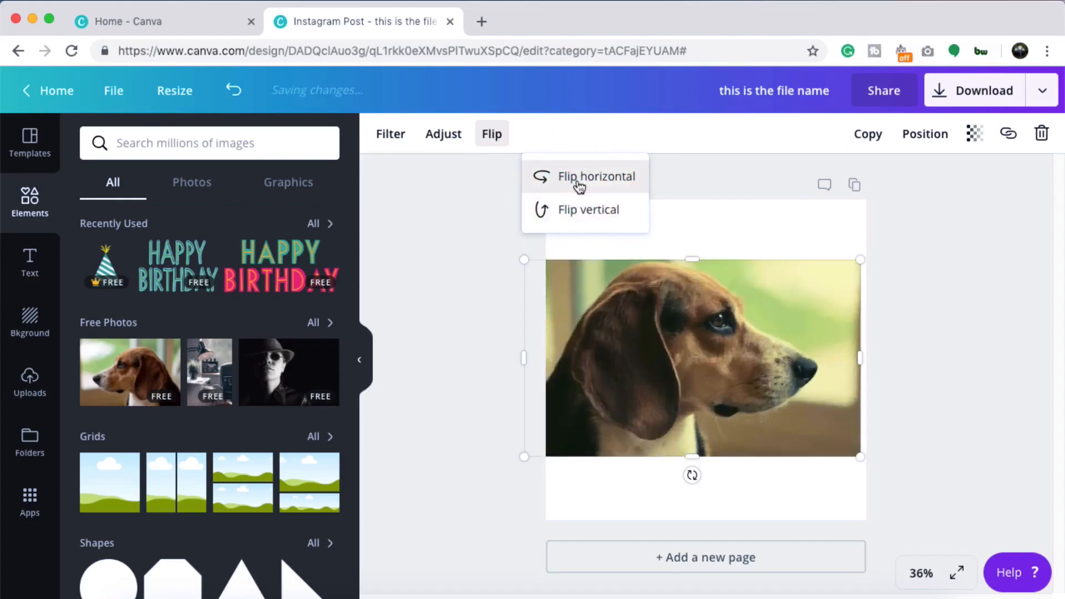
- Flip the dog photo horizontally and try its rotation handle, leaving the angle at 0°
click(578, 178)
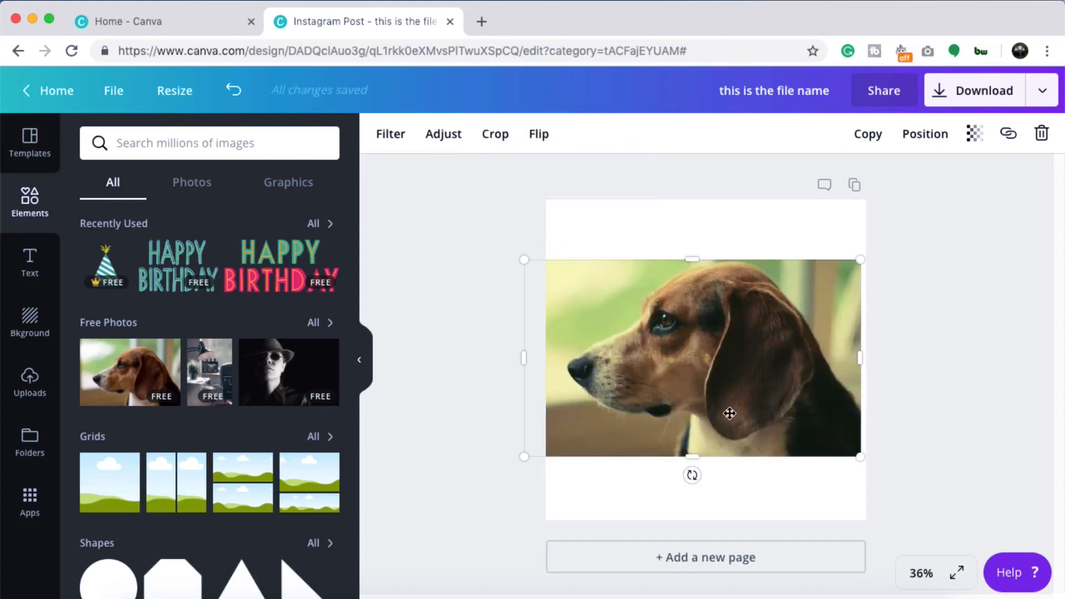
mouse_move(690, 476)
mouse_down()
mouse_move(644, 485)
mouse_move(616, 473)
mouse_move(582, 456)
mouse_move(539, 408)
mouse_move(549, 316)
mouse_move(638, 244)
mouse_move(715, 219)
mouse_move(787, 235)
mouse_move(837, 288)
mouse_move(835, 375)
mouse_move(760, 455)
mouse_move(675, 488)
mouse_move(691, 493)
mouse_up()
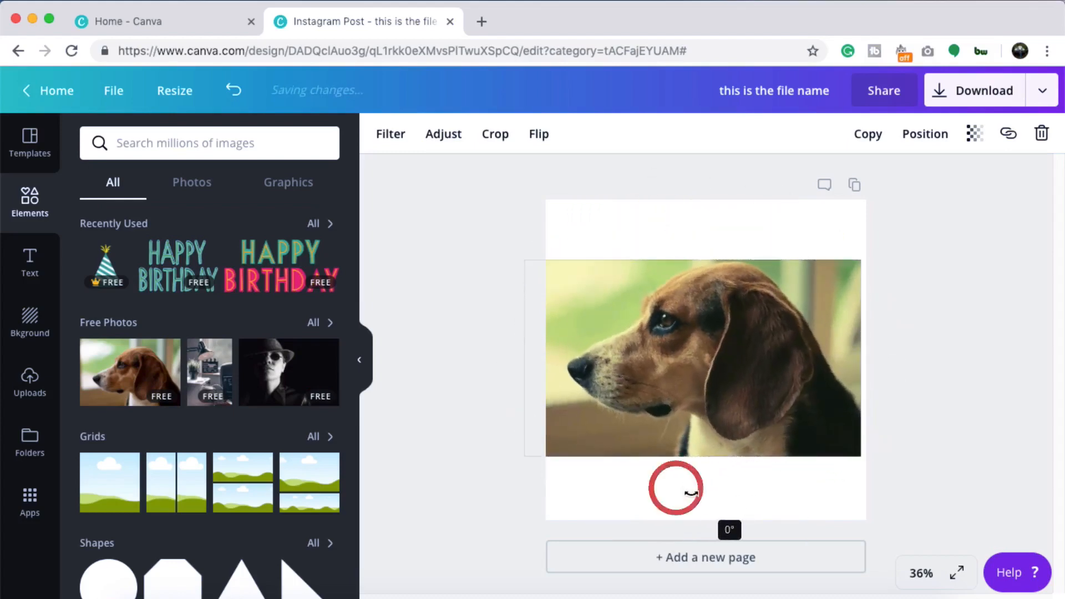
- Duplicate the dog photo, delete the copy again, and return the original to the middle of the page
click(874, 134)
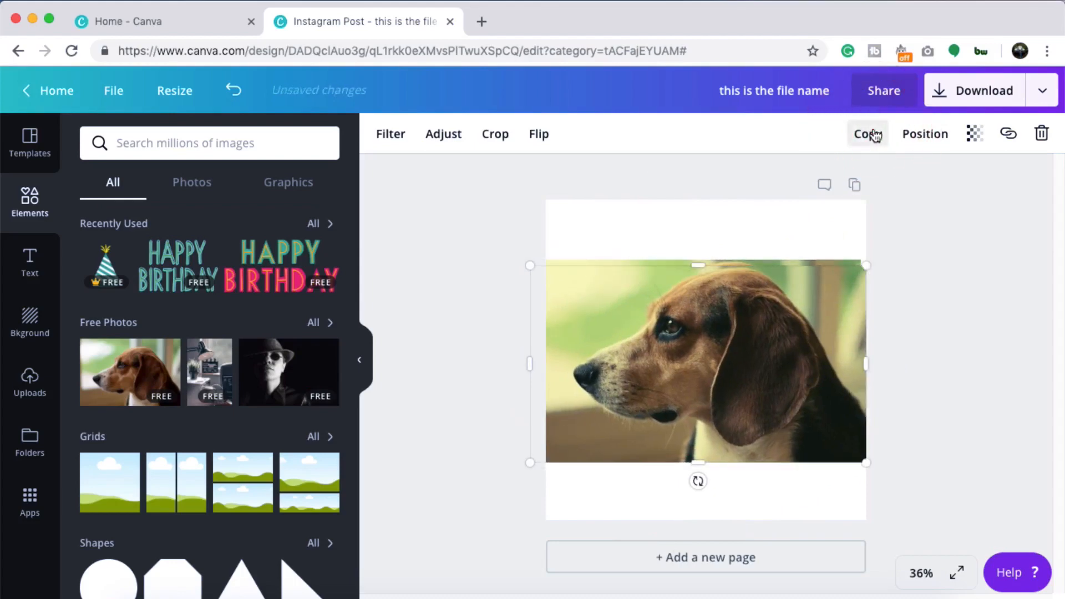
drag(697, 322, 642, 414)
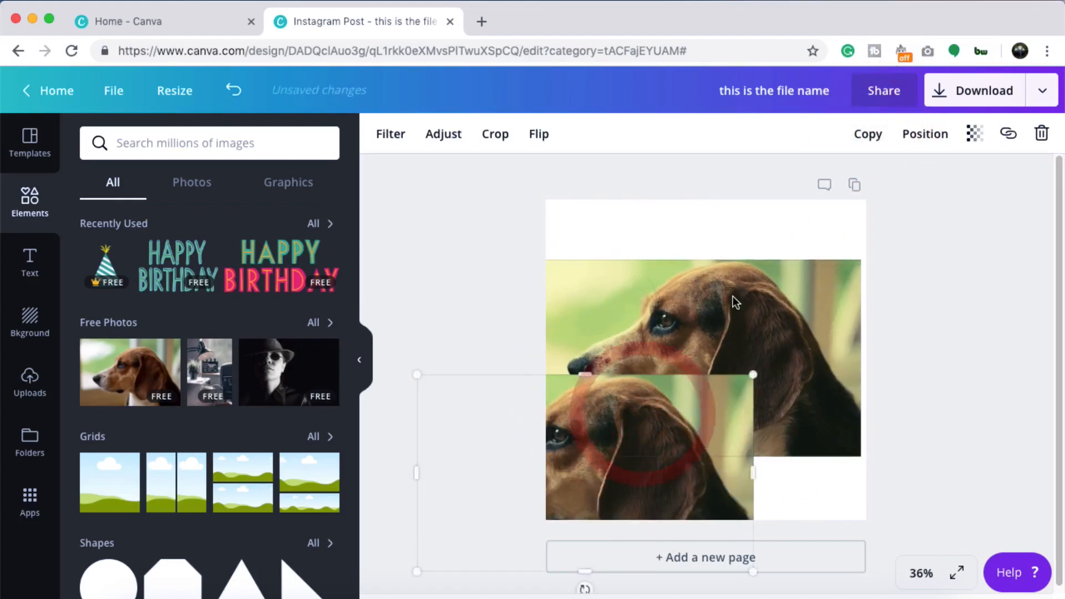
drag(732, 302, 758, 248)
drag(670, 445, 729, 457)
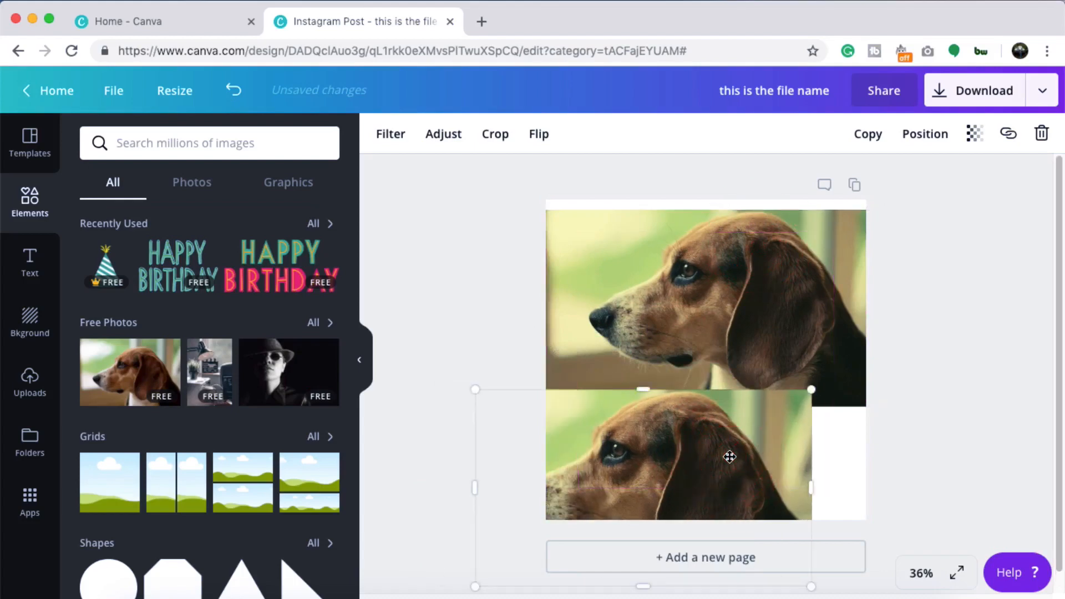
click(1041, 143)
drag(756, 352, 750, 375)
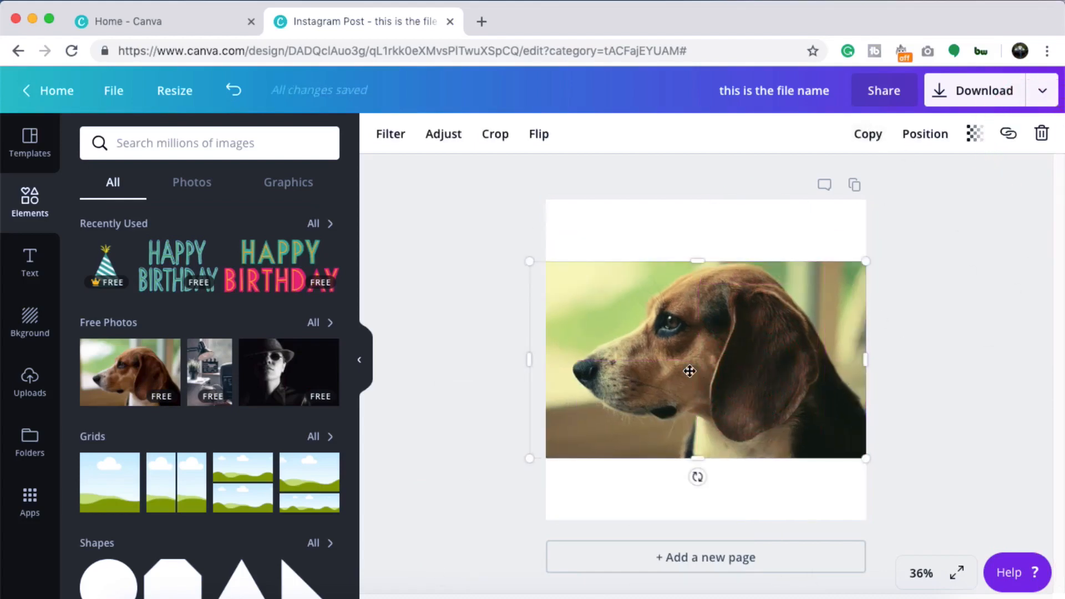
- Duplicate the dog photo directly on the page while moving it, and delete the duplicate
key(alt)
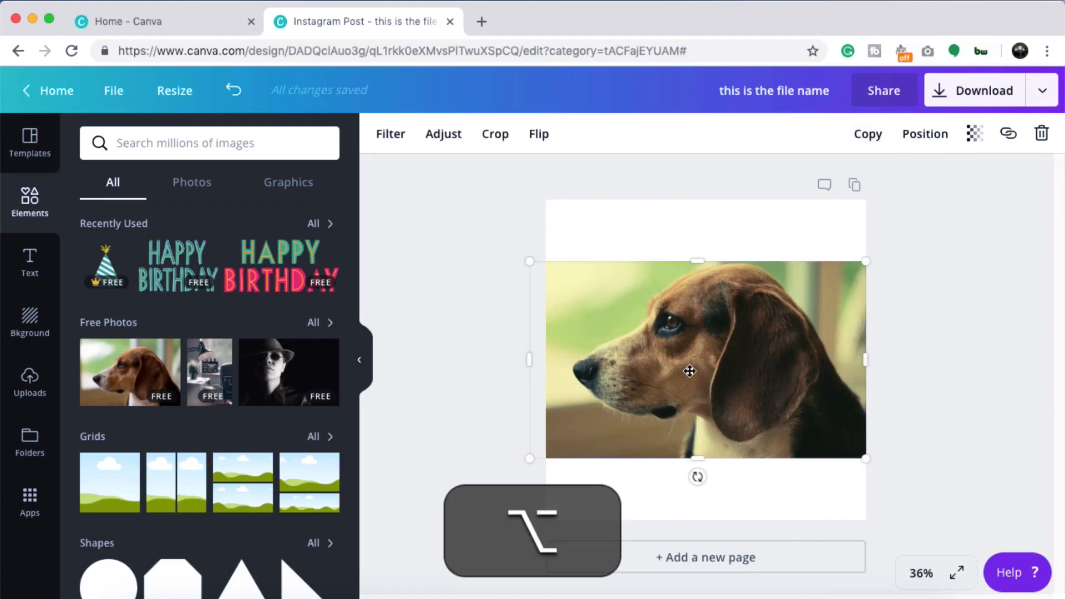
drag(686, 325, 694, 233)
drag(688, 280, 696, 306)
drag(718, 341, 757, 405)
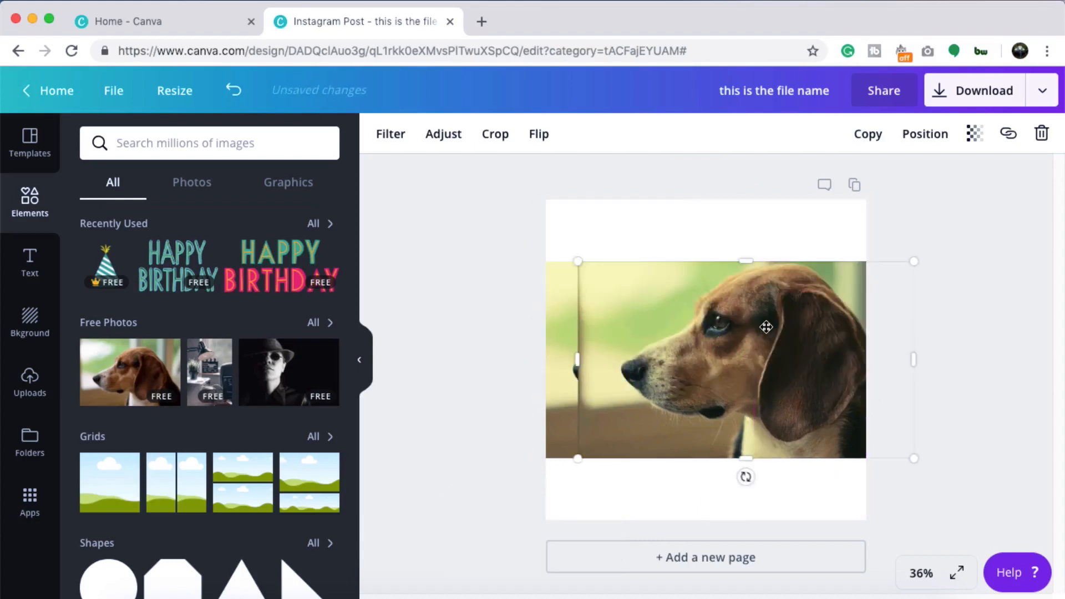
key(BackSpace)
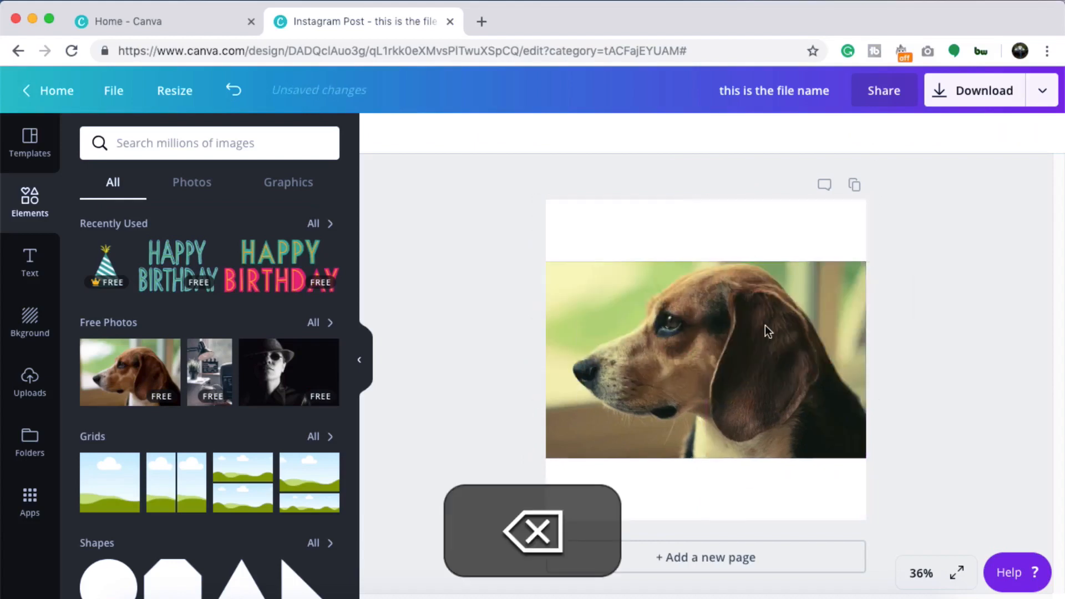
- Align the dog photo to the page's top, middle, bottom, left, center and right in turn
click(684, 309)
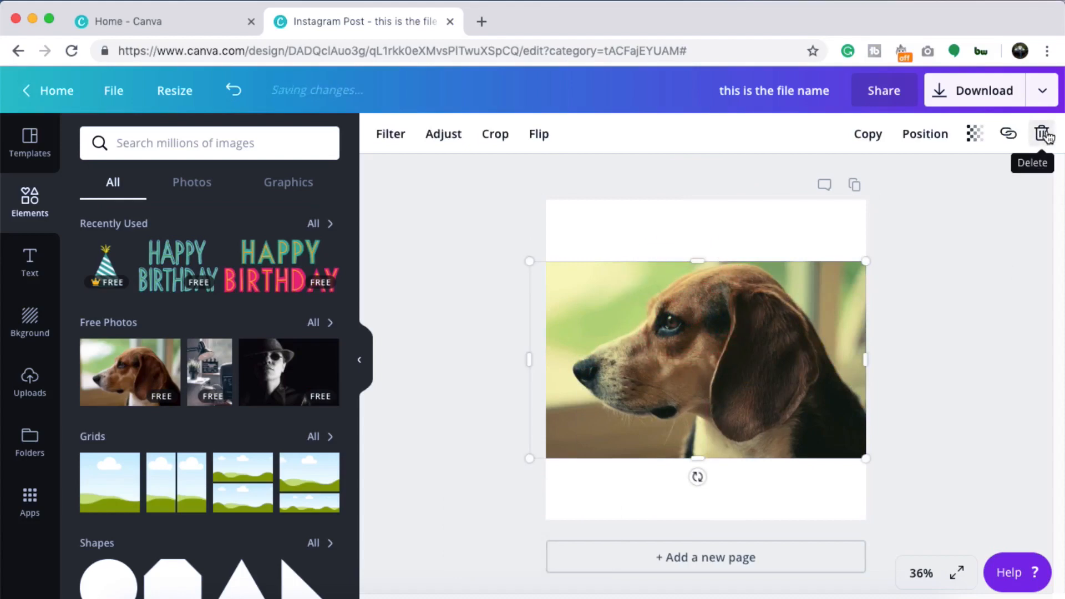
click(924, 137)
click(873, 271)
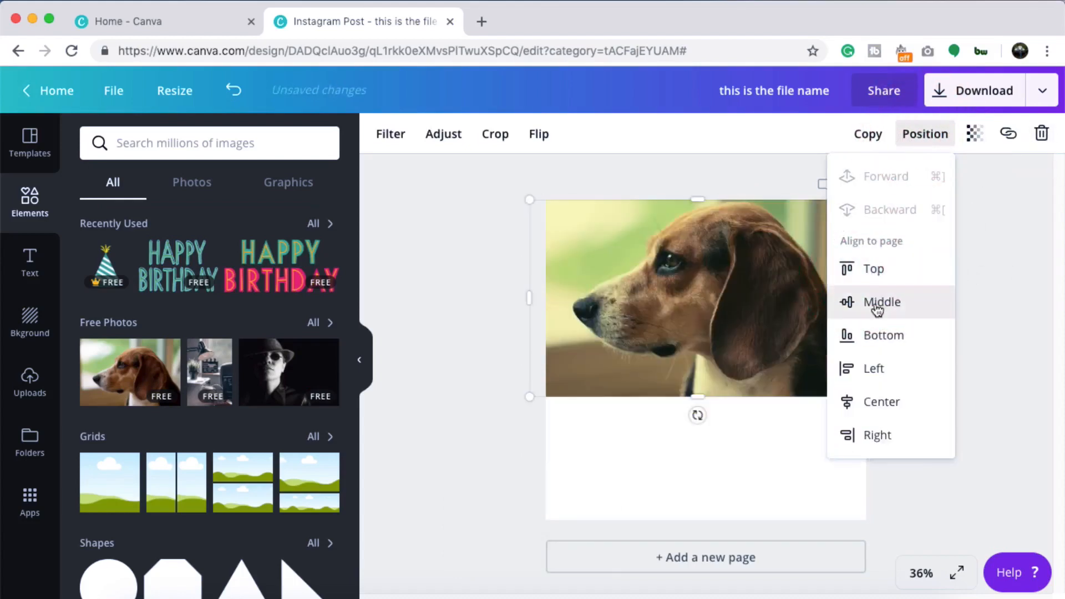
click(878, 304)
click(877, 335)
click(875, 368)
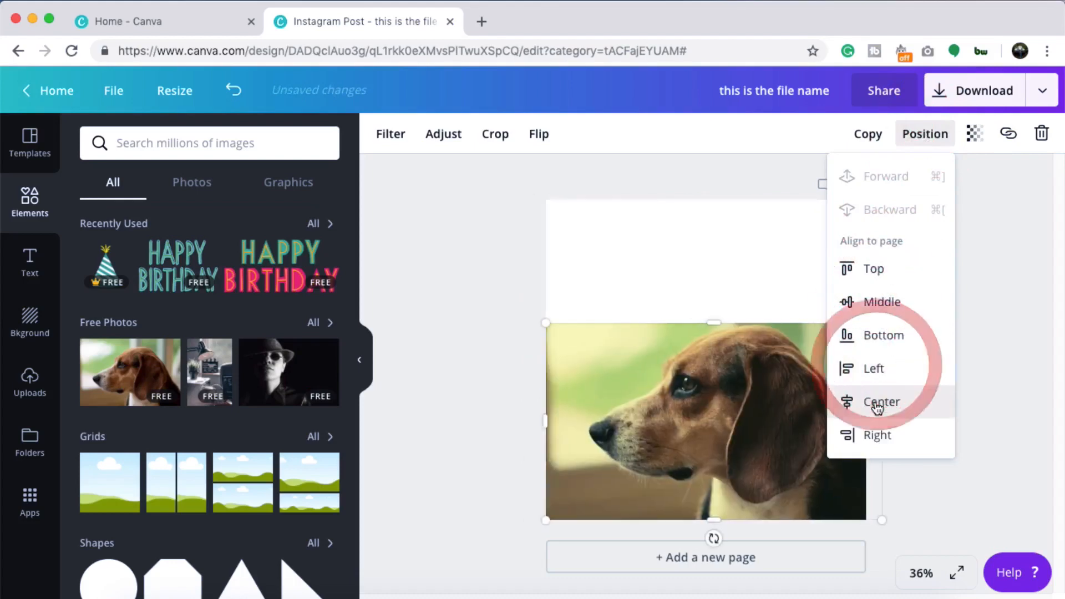
click(877, 404)
click(878, 435)
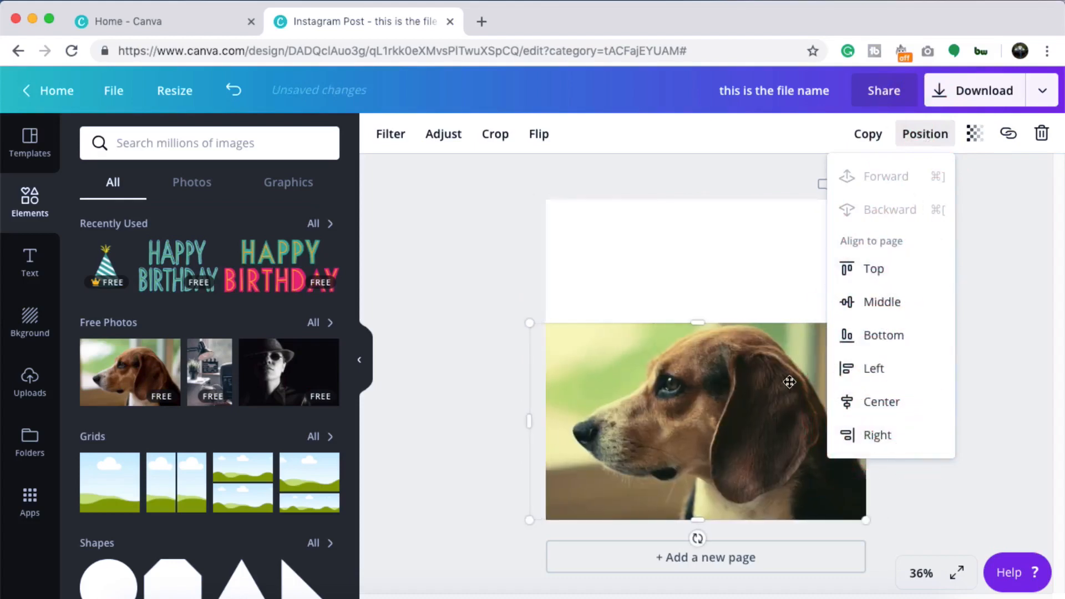
click(993, 294)
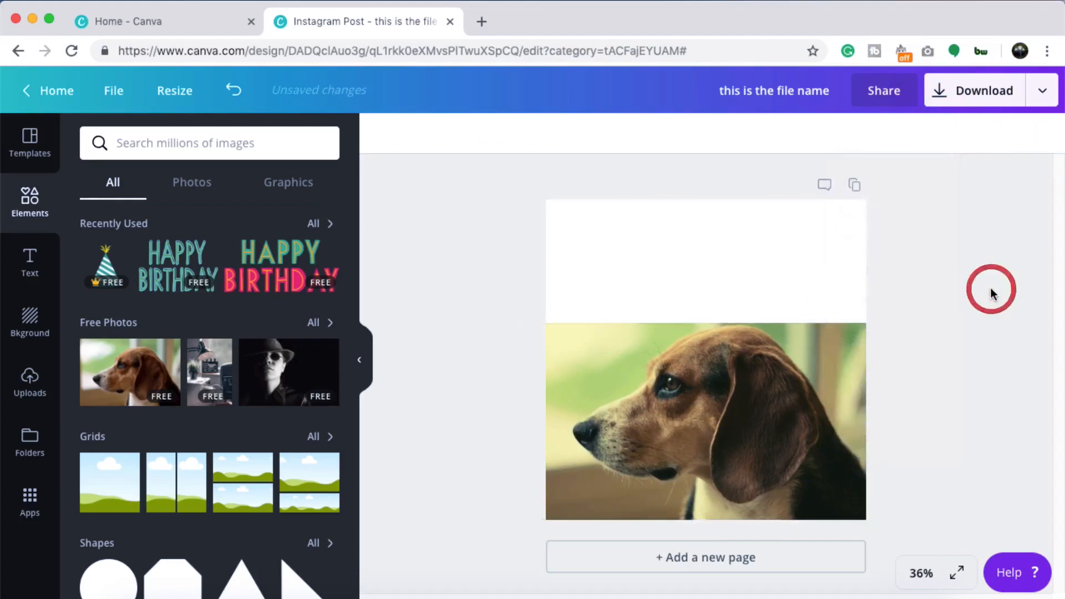
- Try the dog photo's transparency setting, restore it to 100, and move the photo up to the middle of the page
click(706, 394)
click(973, 135)
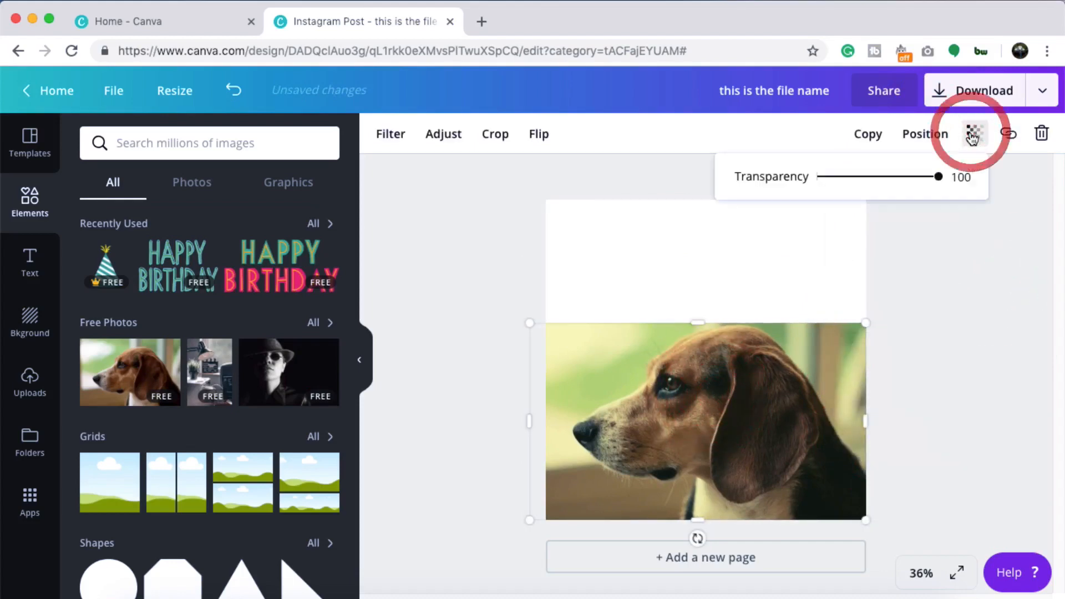
drag(920, 176, 968, 179)
click(1016, 260)
drag(747, 396, 747, 326)
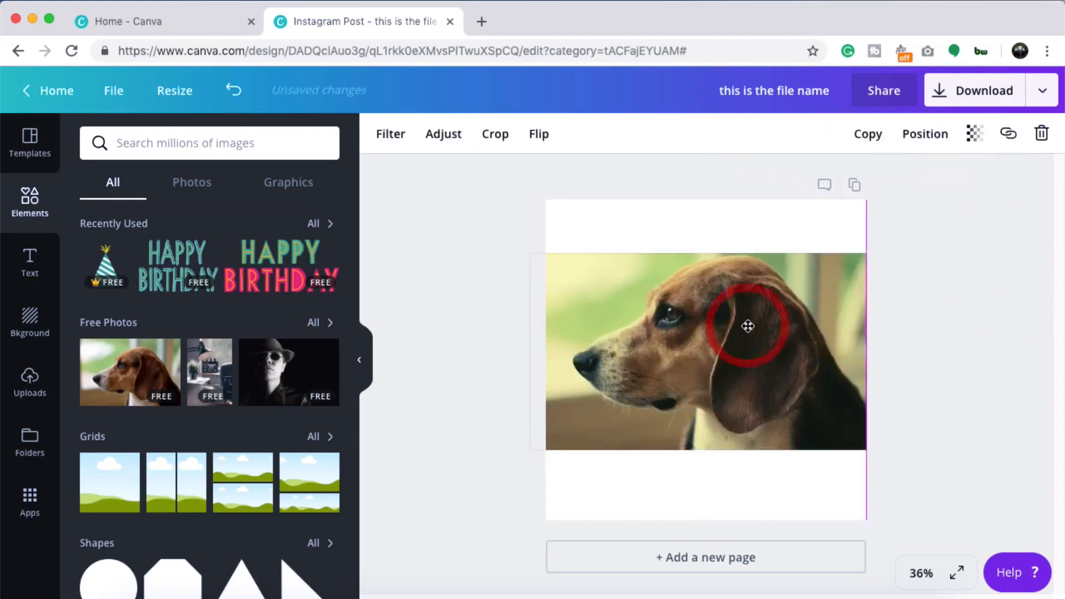
click(1009, 137)
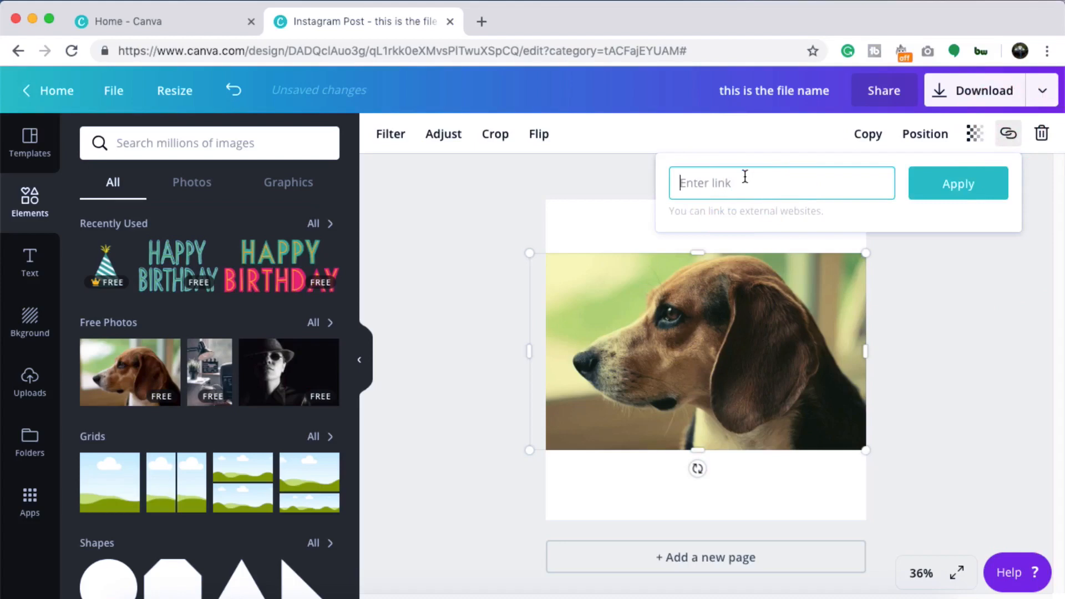
text(www.growtl)
key(BackSpace)
text(ab,)
key(BackSpace)
text(.com)
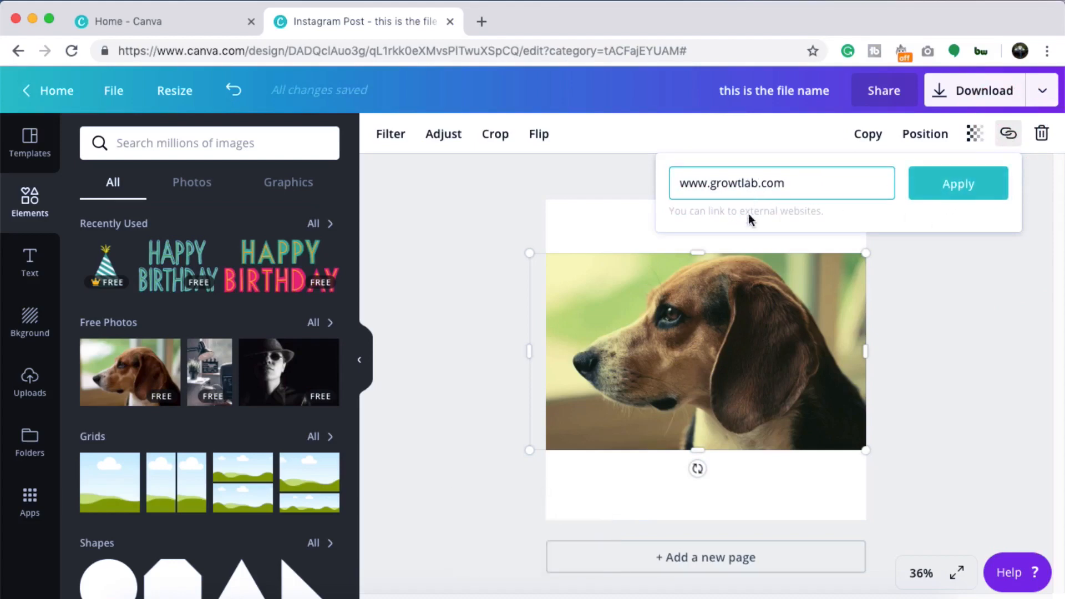
click(946, 191)
drag(673, 318, 674, 297)
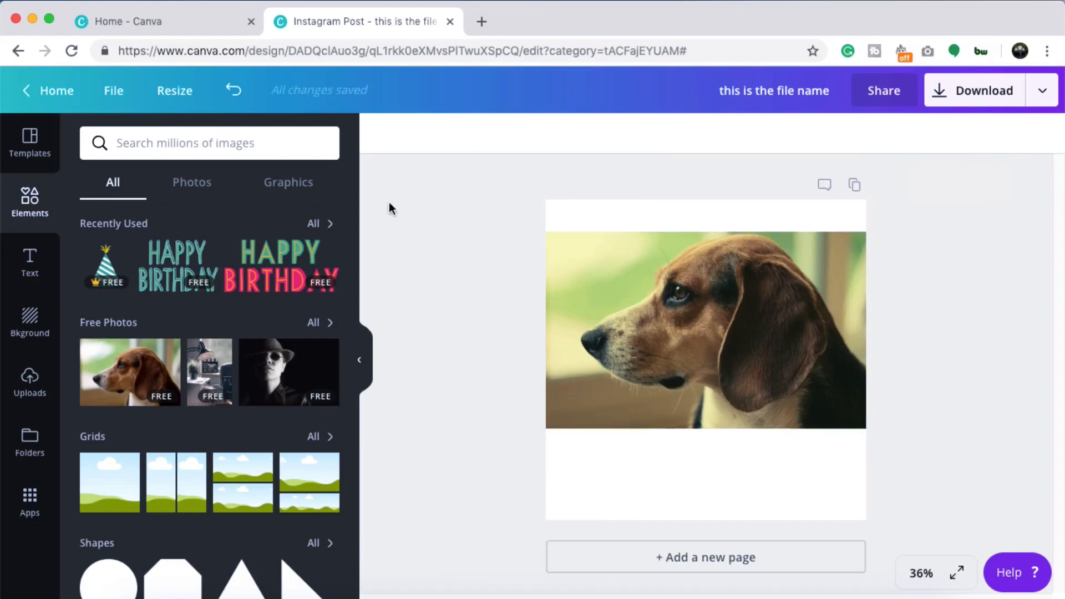
click(234, 90)
click(761, 284)
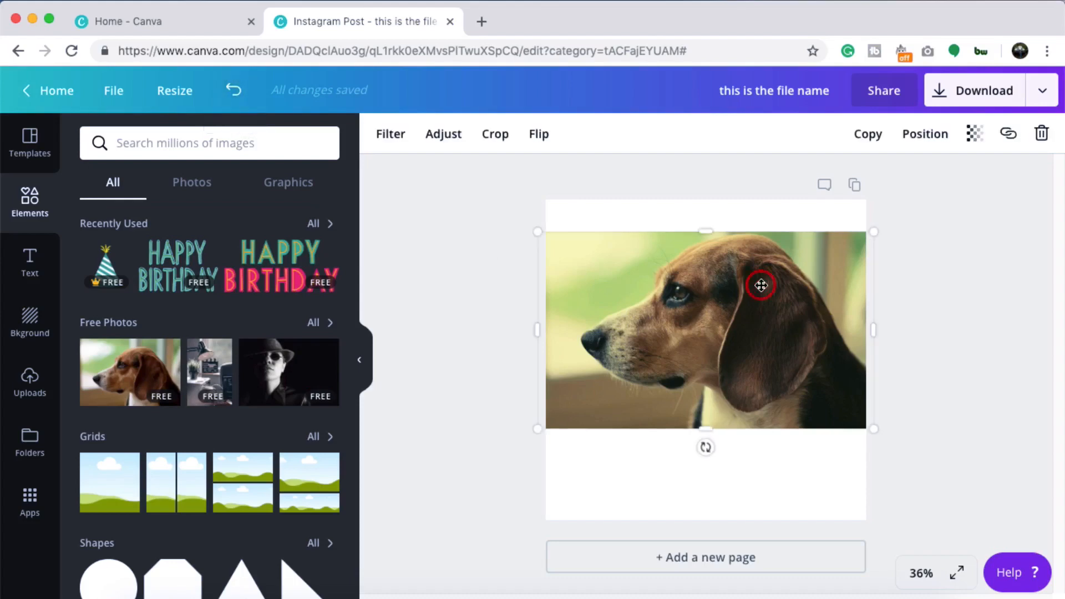
- Add the free desk photo with its transparency at 50 and enlarge it to cover the dog photo
click(217, 366)
drag(740, 390, 810, 423)
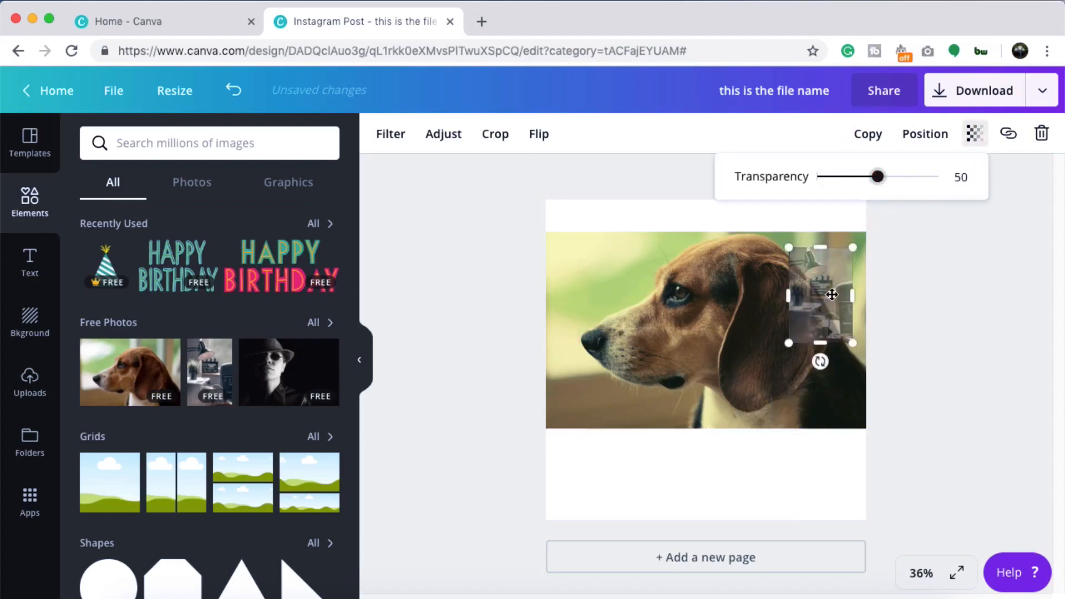
drag(833, 294, 586, 278)
drag(612, 333, 769, 353)
drag(672, 328, 856, 332)
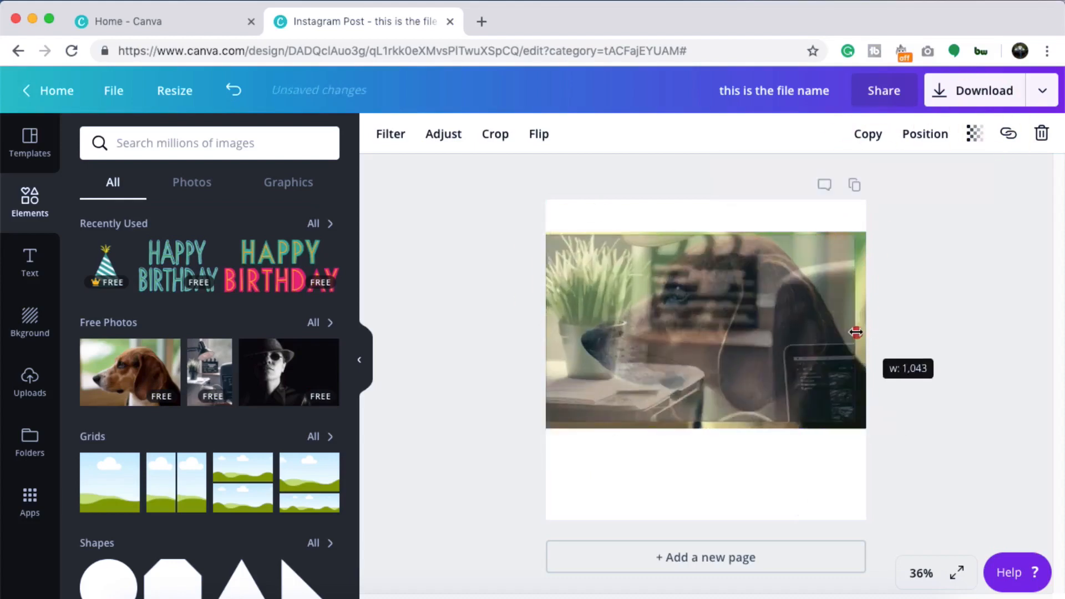
- Make the desk photo less see-through and shift the two photos apart vertically so that they only partly overlap
click(975, 134)
drag(867, 174, 906, 183)
click(937, 268)
drag(708, 293, 704, 362)
drag(761, 270, 764, 251)
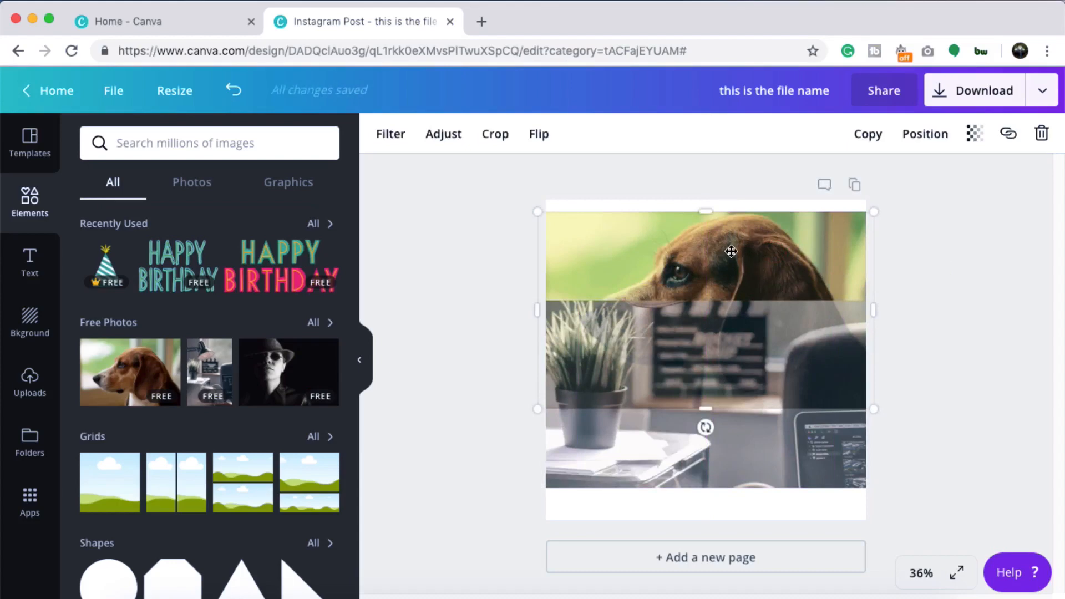
mouse_move(679, 331)
mouse_down()
mouse_move(677, 352)
mouse_move(678, 337)
mouse_up()
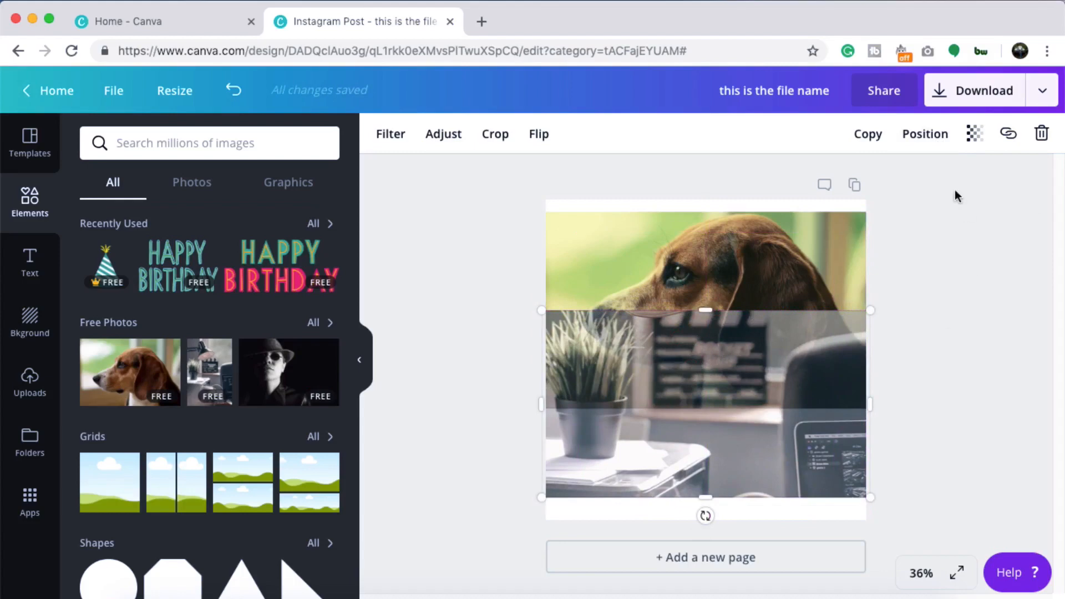
- Send the desk photo backward behind the dog photo and shift it slightly left and down
click(924, 135)
click(893, 206)
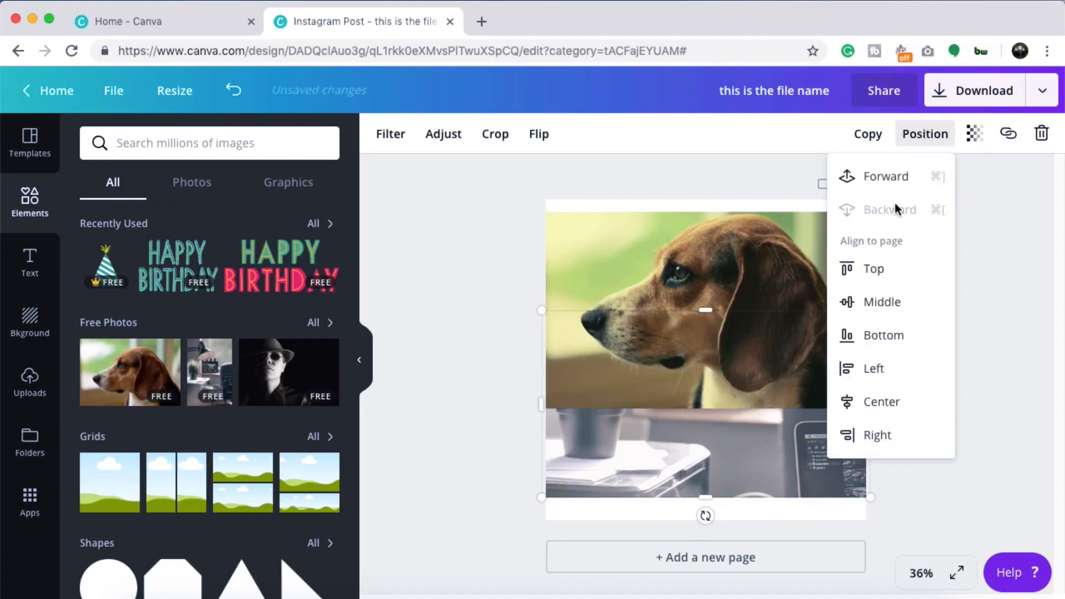
click(721, 275)
drag(631, 432, 610, 435)
drag(604, 435, 608, 438)
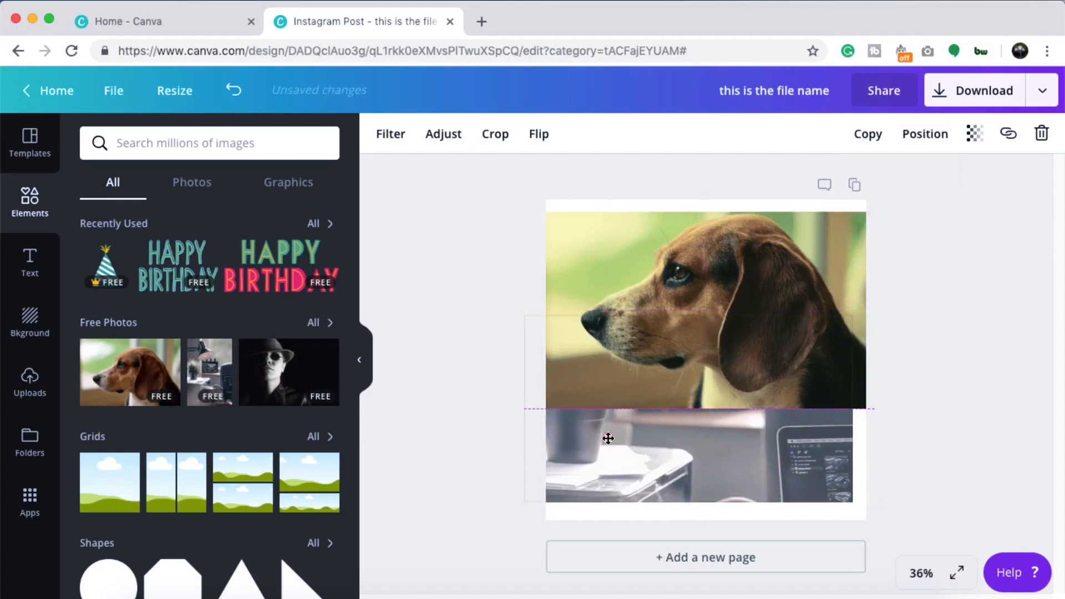
- Move the dog photo up and to the right, and clear both photos off the page
drag(689, 282, 818, 229)
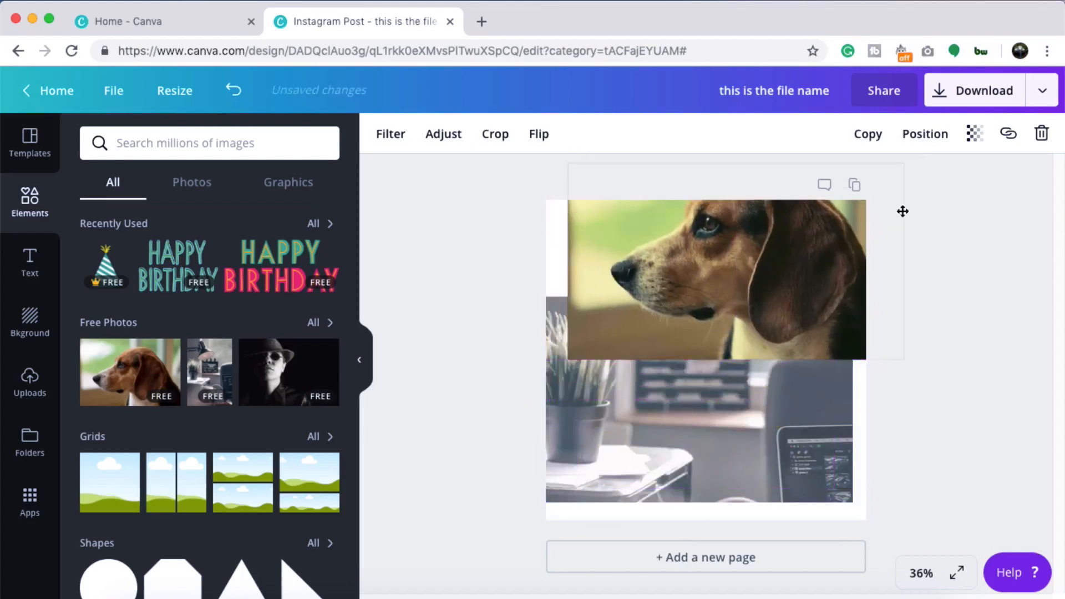
click(930, 134)
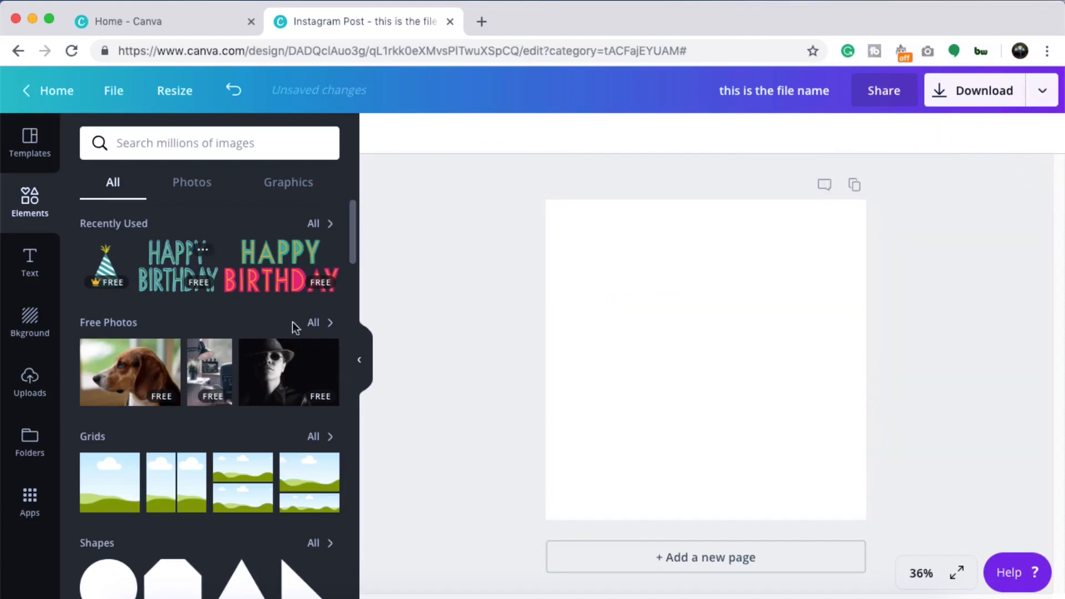
- Add the grid with two side-by-side cells to the empty page
scroll(202, 438, down, 3)
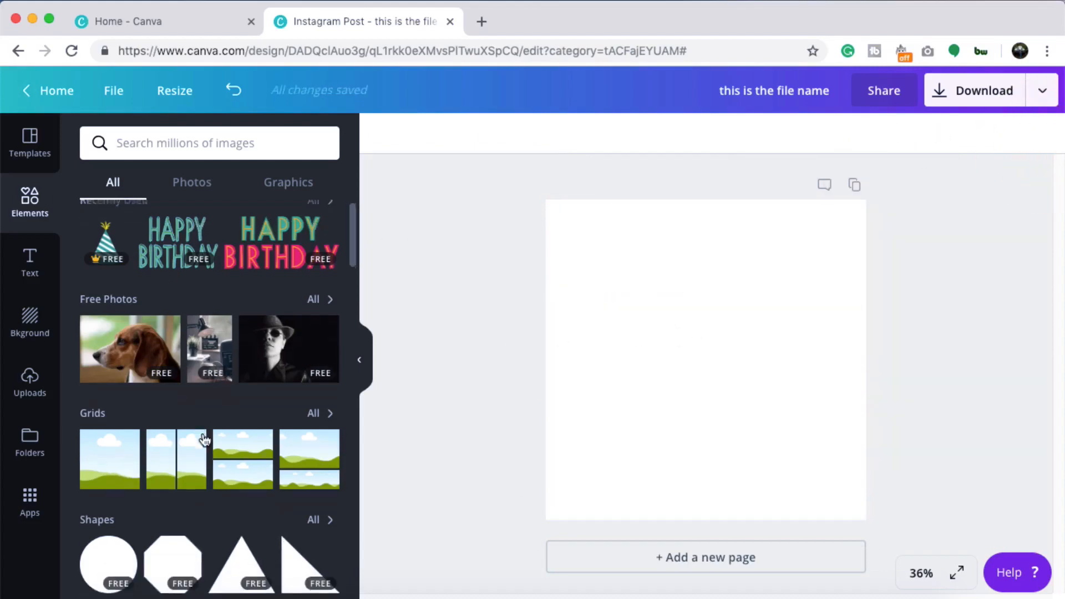
scroll(182, 396, down, 1)
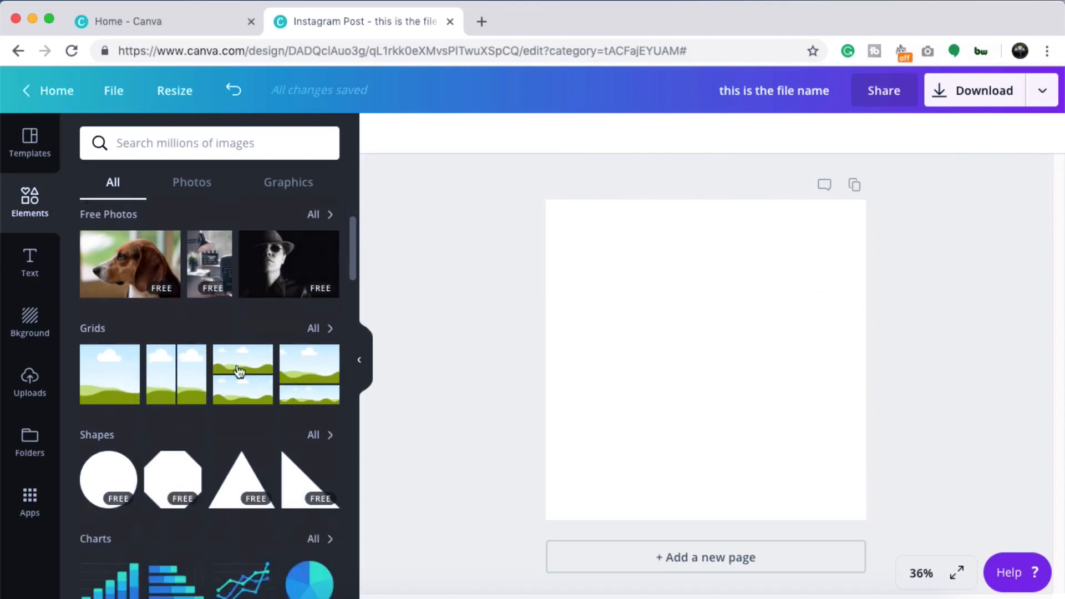
click(183, 372)
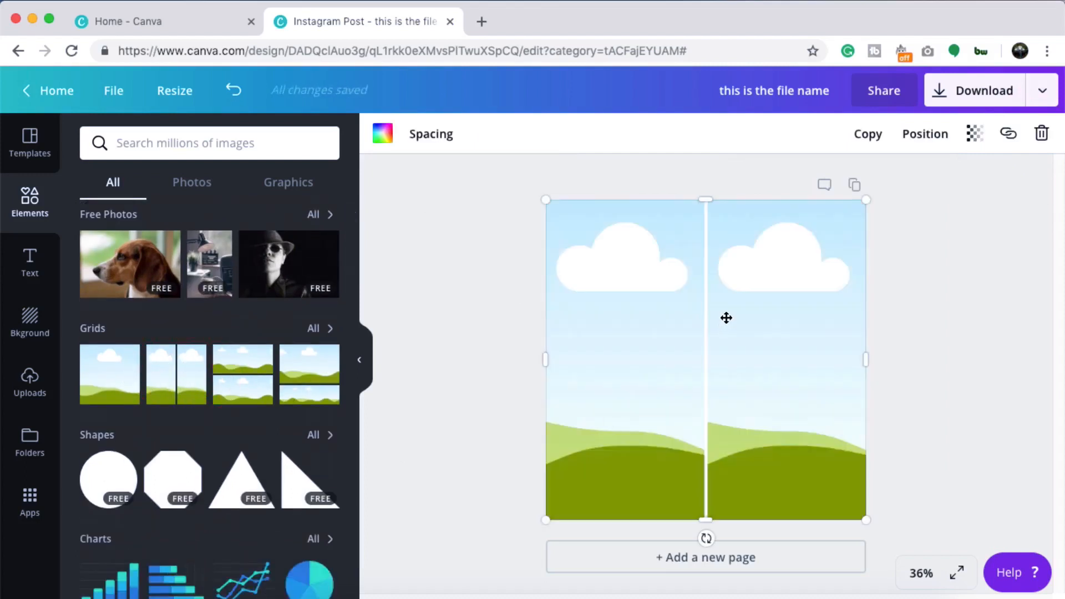
click(635, 348)
click(814, 302)
- Try shrinking and reshaping the two-cell grid, and stretch it back to fill the whole page
drag(865, 200, 714, 315)
drag(633, 316, 637, 238)
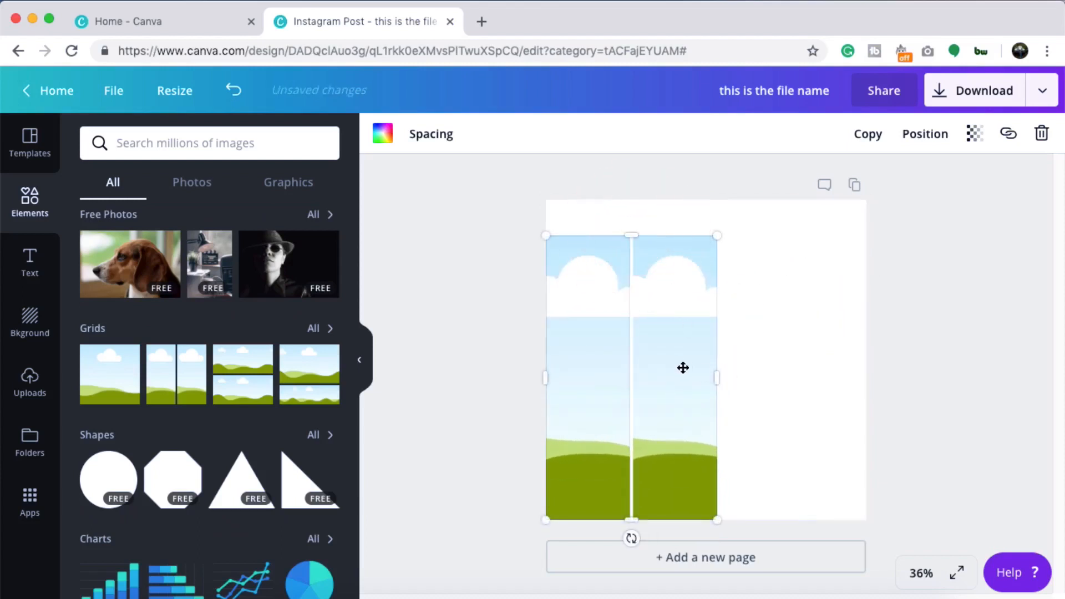
drag(781, 363, 830, 356)
drag(832, 235, 868, 198)
click(957, 268)
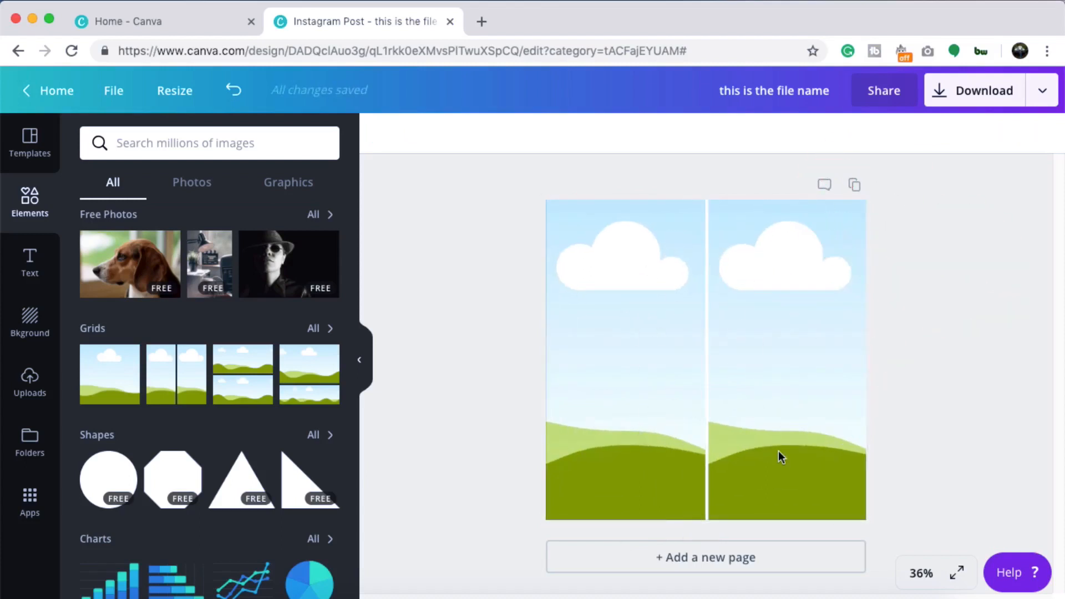
- Add the free dog photo and place it into the grid's left cell
click(126, 261)
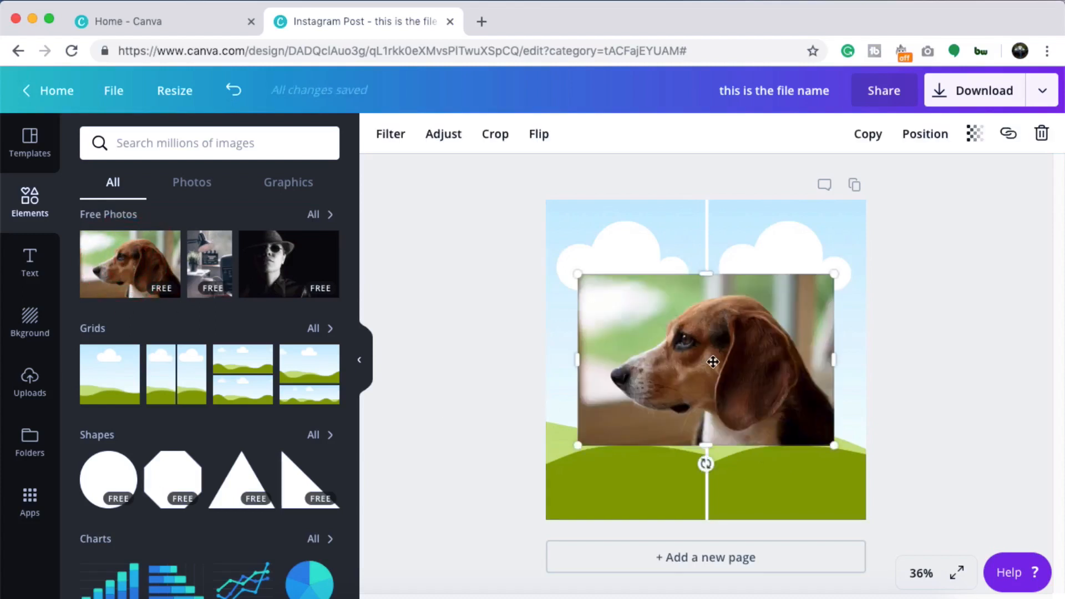
drag(699, 321, 625, 307)
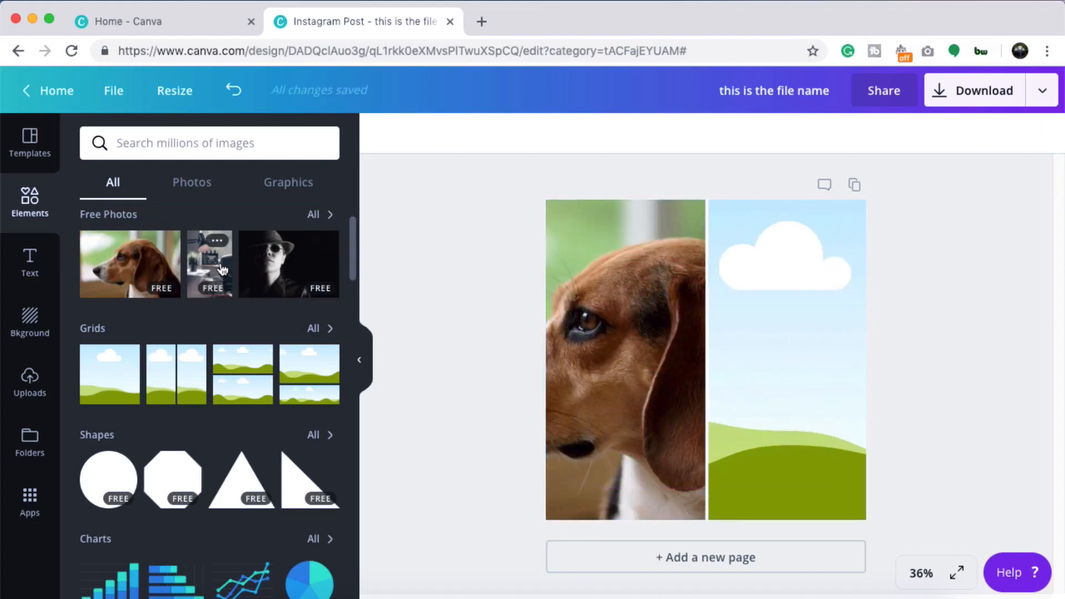
- Add the free photo of the person in the hat and place it into the grid's right cell
click(293, 269)
drag(709, 345, 810, 331)
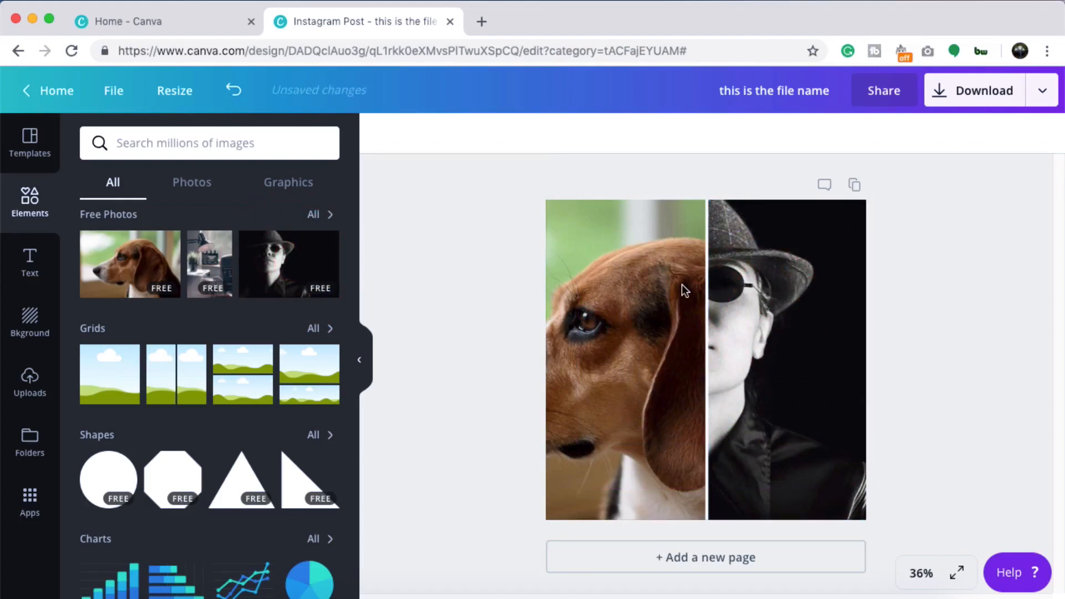
- Crop the dog photo in the left cell, shifting it right so the dog's nose lies inside the cell
click(602, 332)
click(609, 384)
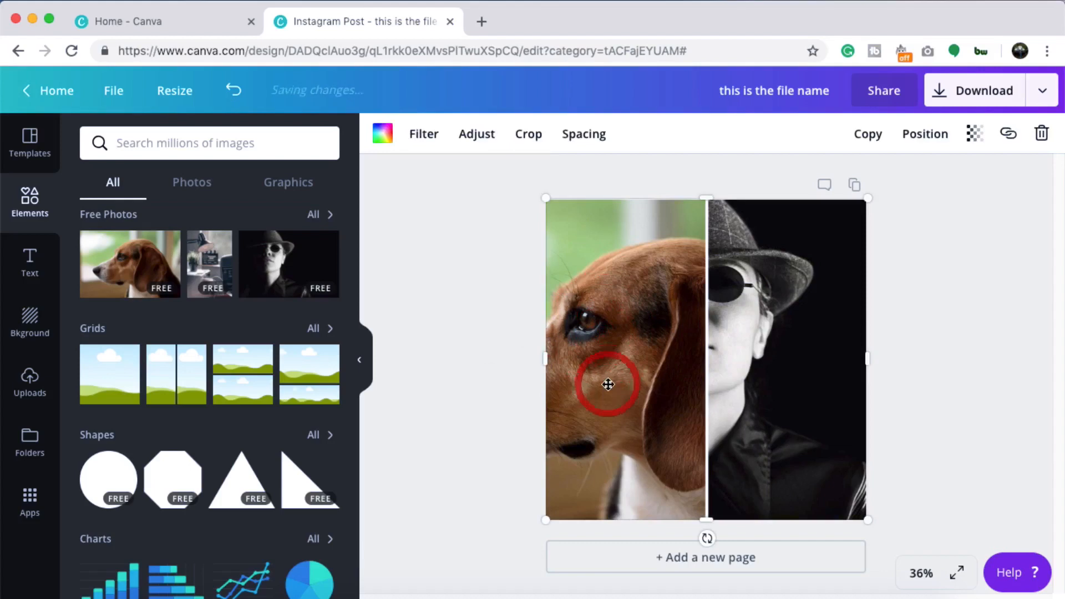
mouse_move(546, 360)
mouse_down()
mouse_move(481, 357)
mouse_move(630, 345)
mouse_move(526, 356)
mouse_move(545, 357)
mouse_up()
mouse_move(642, 324)
mouse_down()
mouse_move(630, 326)
mouse_move(649, 328)
mouse_move(632, 342)
mouse_move(637, 325)
mouse_up()
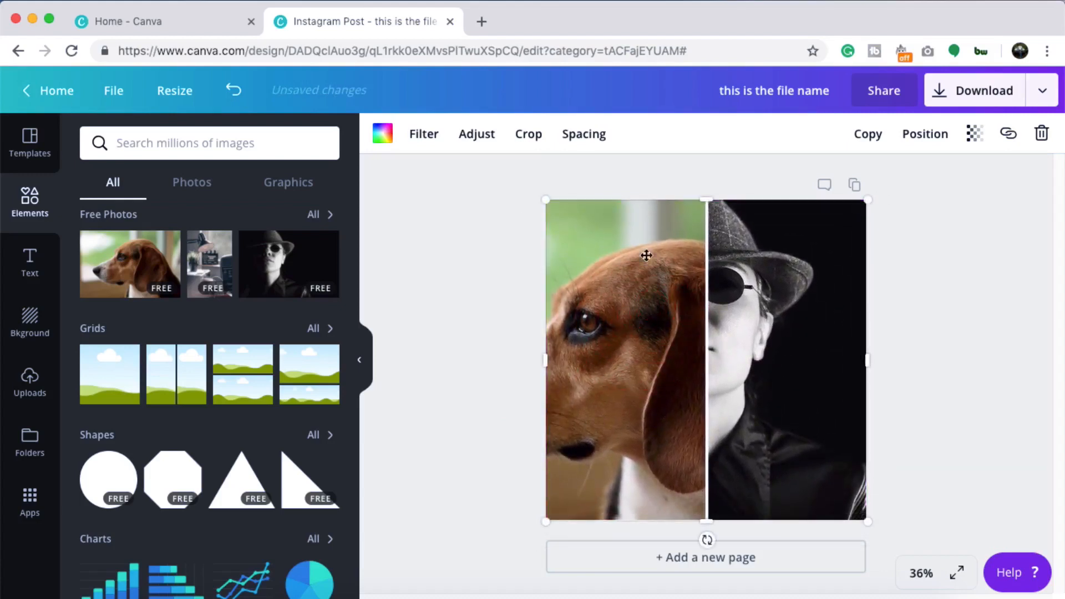
click(533, 134)
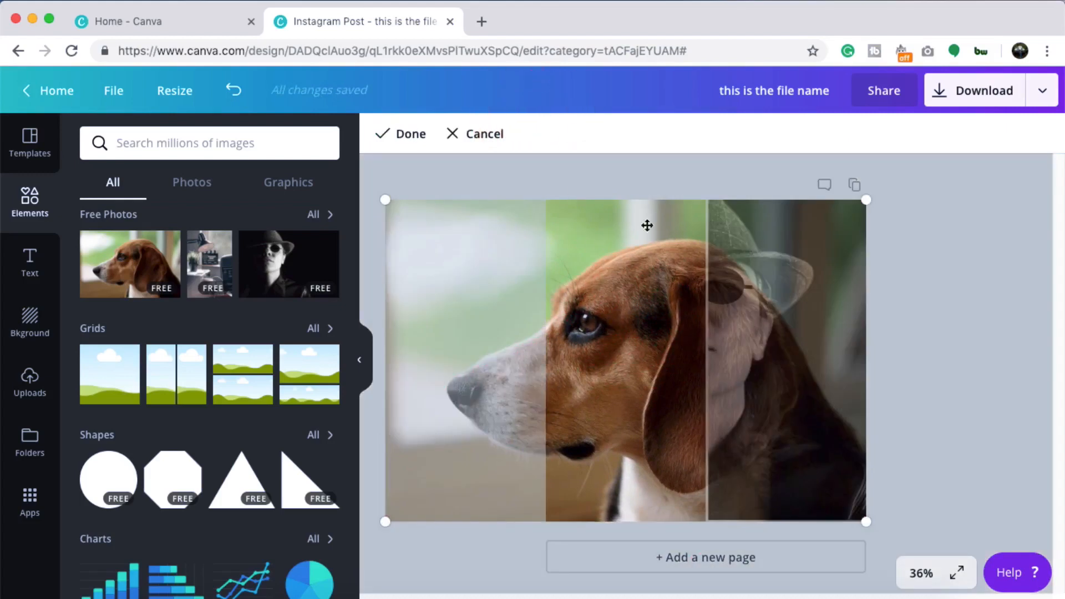
drag(585, 348, 685, 340)
click(405, 137)
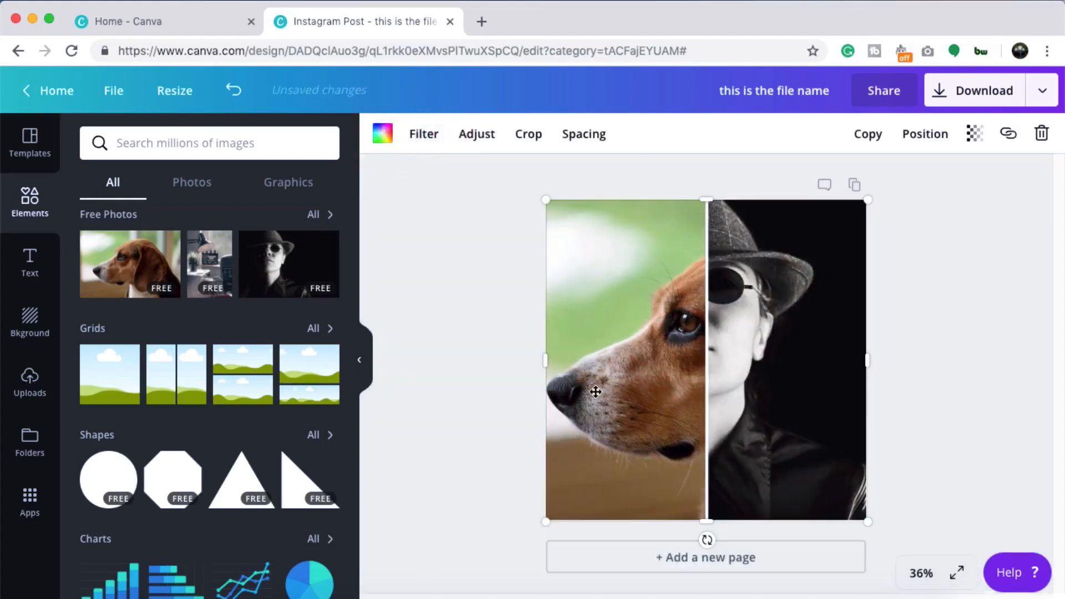
mouse_move(641, 382)
mouse_down()
mouse_move(587, 375)
mouse_move(630, 366)
mouse_move(638, 382)
mouse_up()
- Crop the hat photo in the right cell, shifting it right so the face fills the cell
click(811, 350)
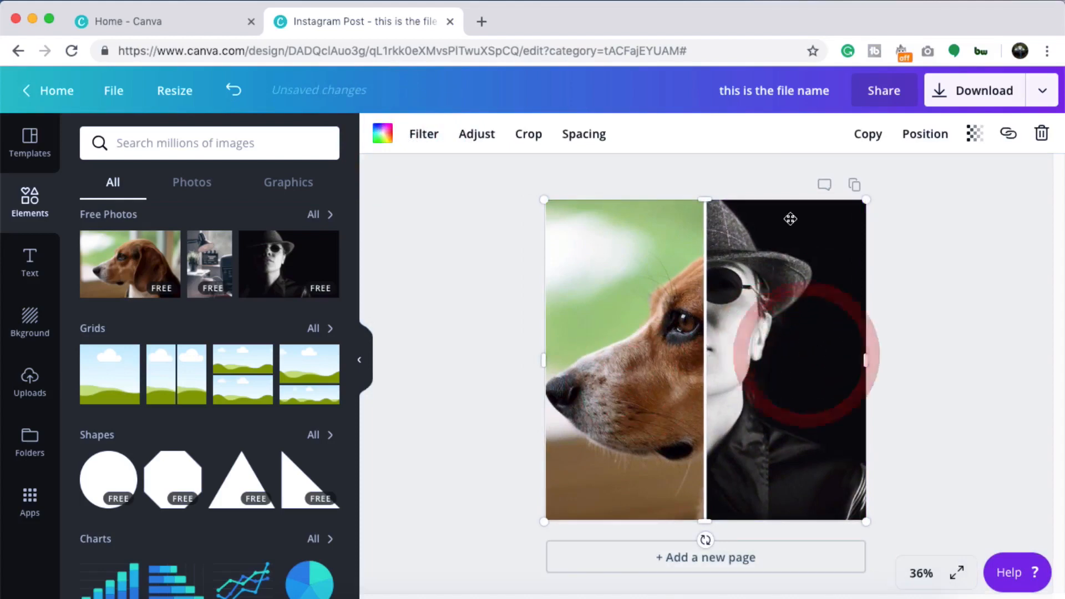
click(526, 134)
drag(749, 340, 849, 340)
click(398, 139)
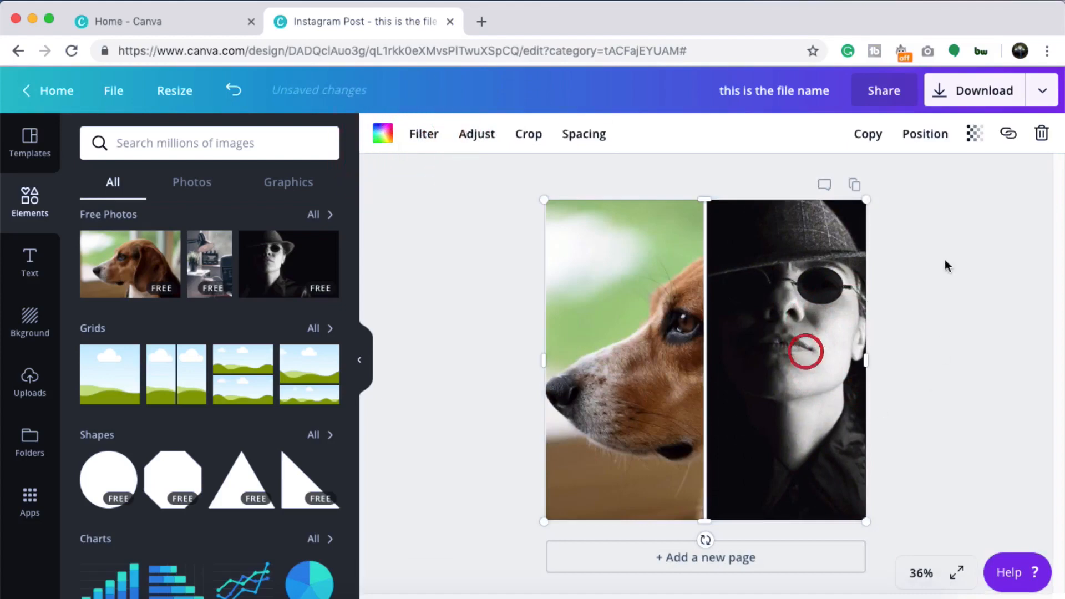
- Examine the full collection of grid layouts, and return to the elements overview
click(1042, 133)
click(313, 328)
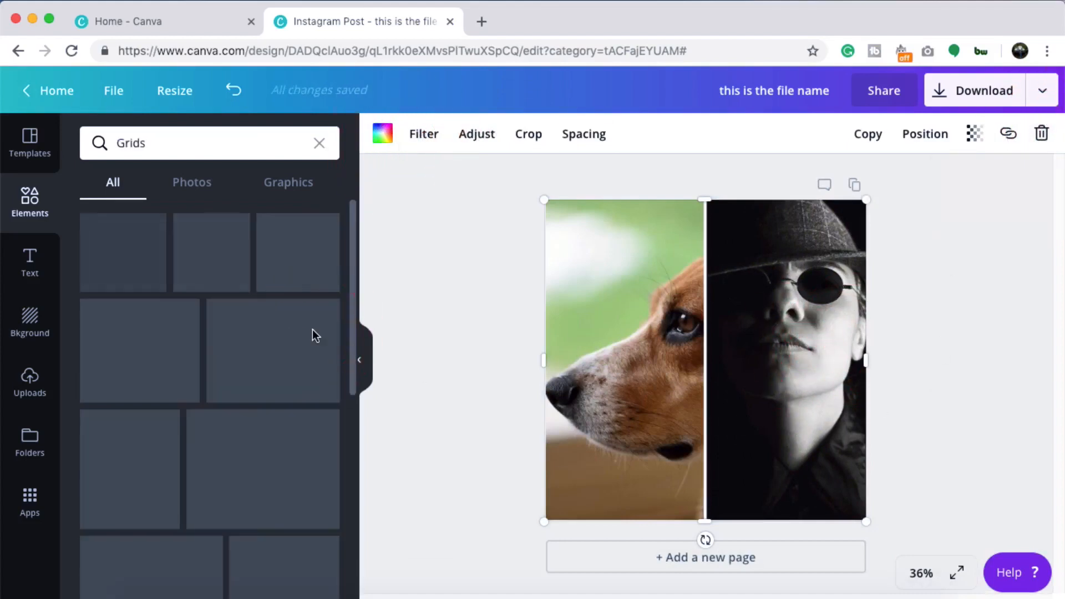
scroll(249, 474, down, 2)
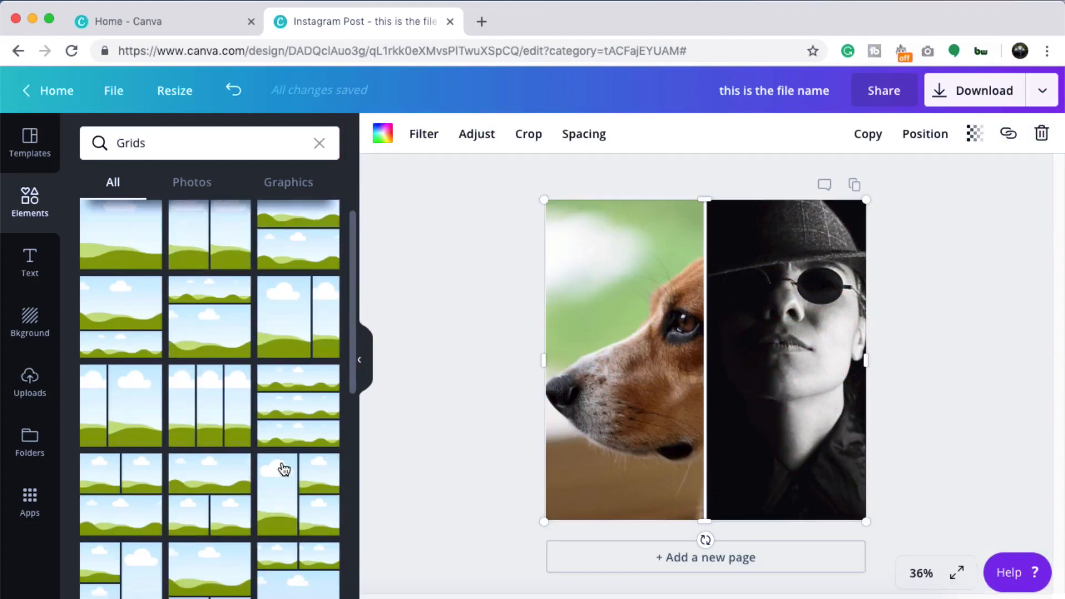
scroll(209, 447, down, 1)
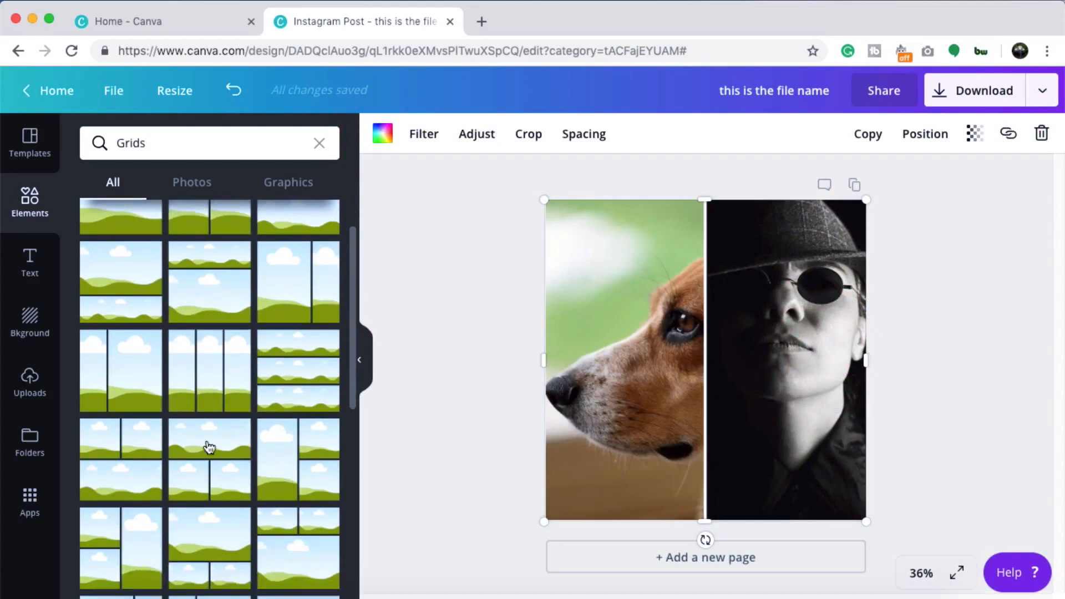
click(318, 146)
- Add a circle shape, shrink it and place it in the upper left corner of the dog photo
scroll(179, 484, down, 2)
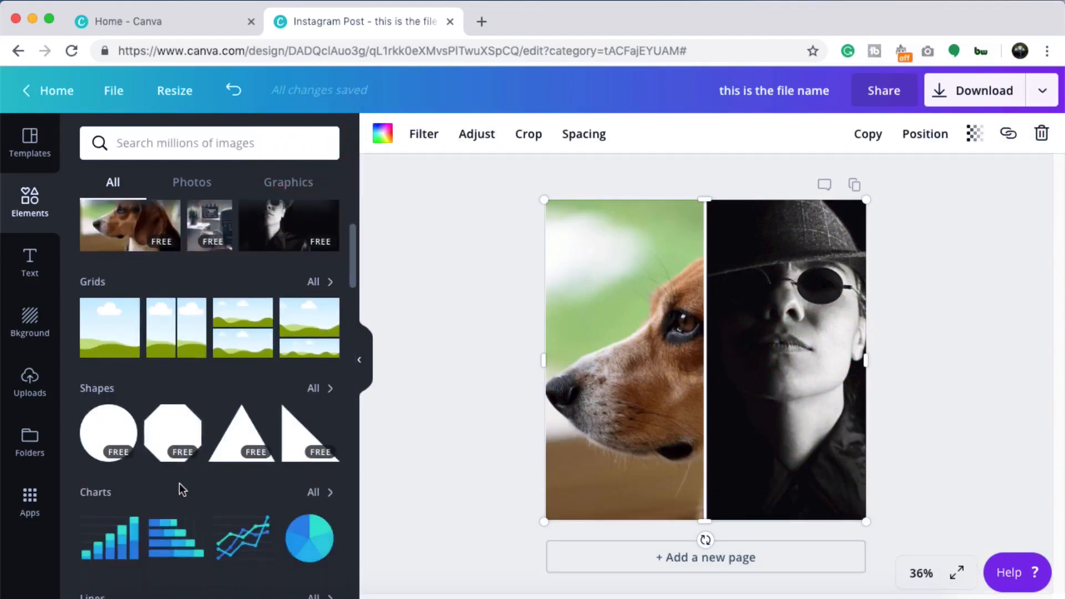
click(116, 409)
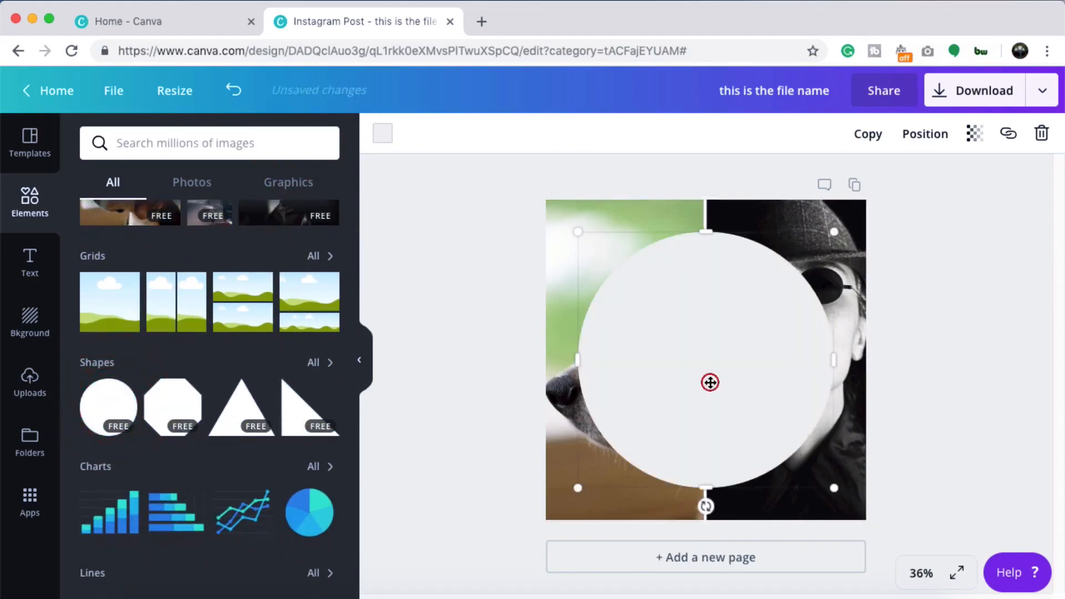
drag(834, 488, 652, 307)
drag(622, 271, 588, 243)
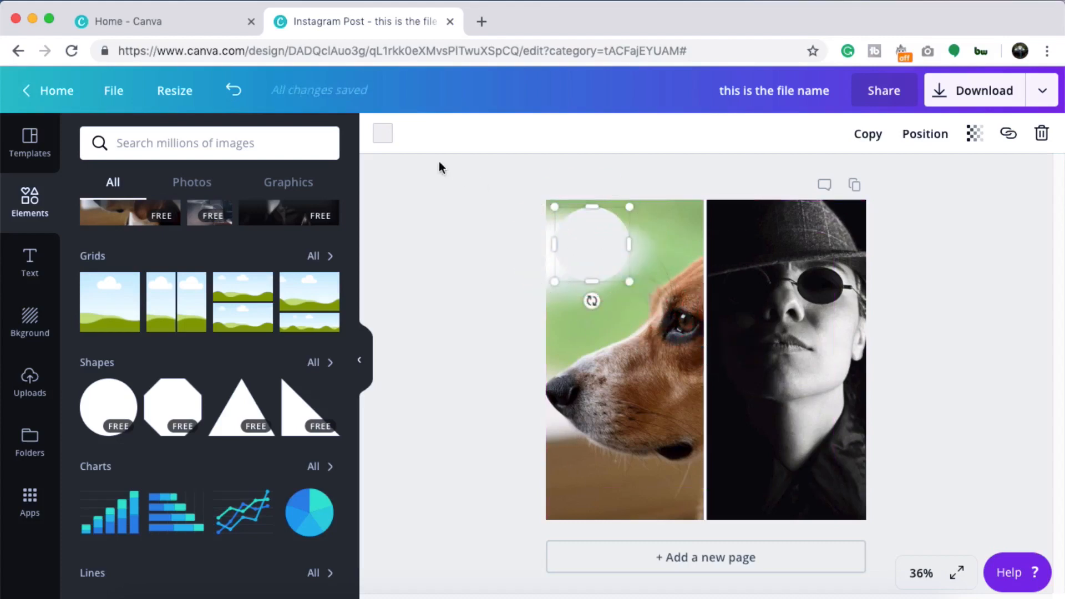
- Recolour the circle dark green with a custom colour
click(383, 133)
click(509, 337)
click(473, 195)
click(509, 247)
click(683, 170)
click(596, 237)
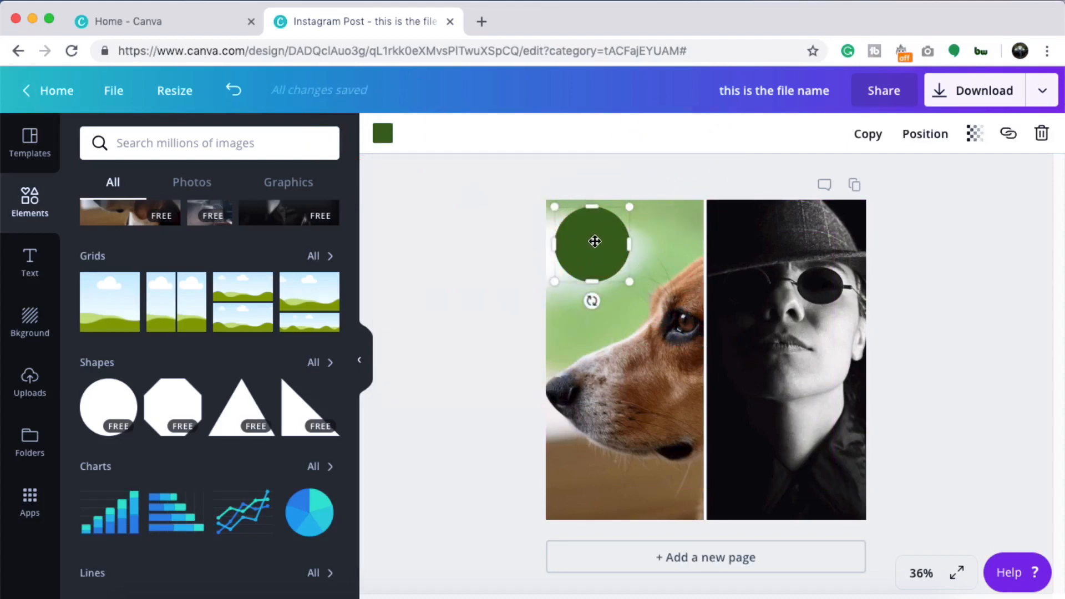
- Add a free heart from the full shapes collection, shrink it and centre it on the green circle
click(314, 371)
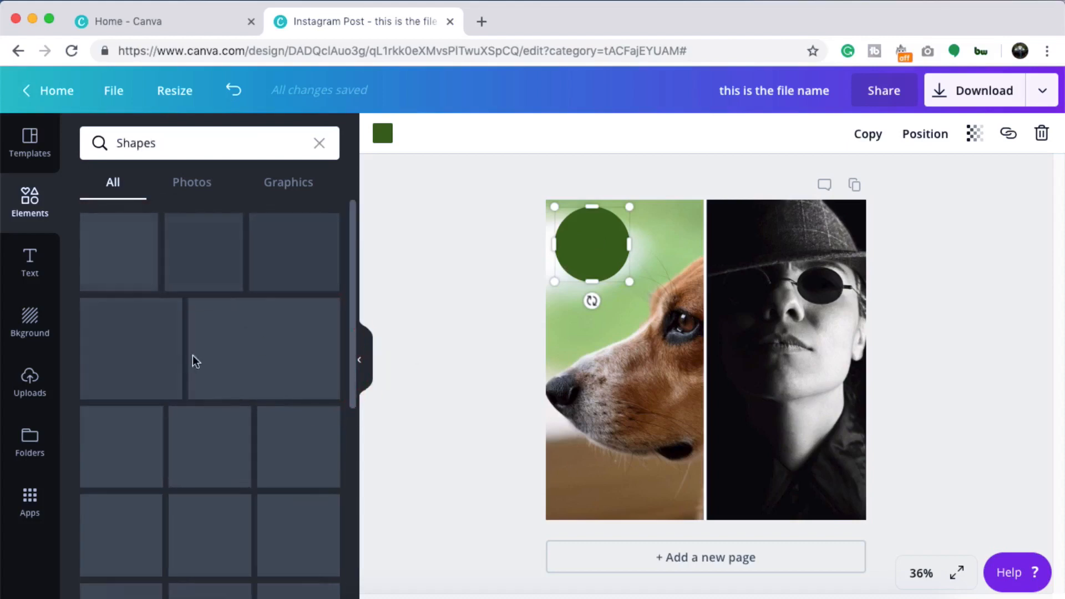
scroll(214, 364, down, 10)
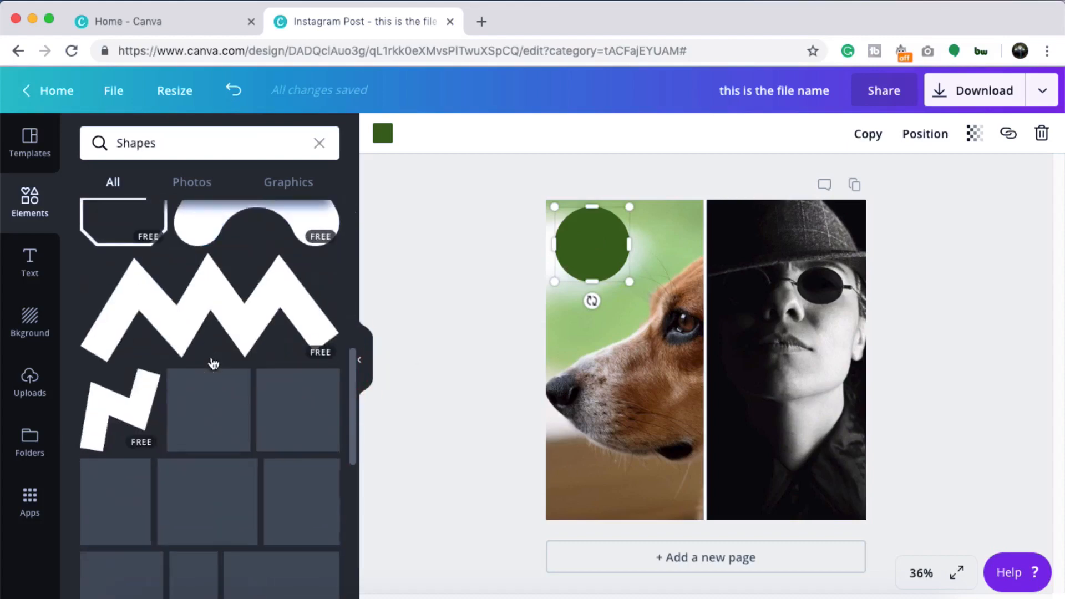
scroll(213, 364, down, 3)
click(281, 409)
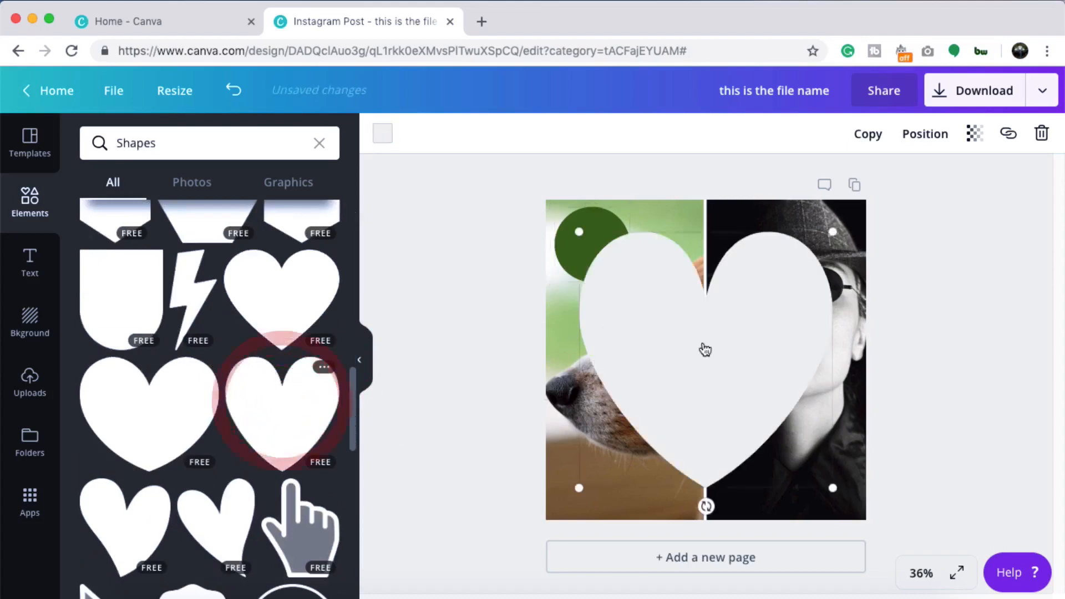
drag(722, 357, 598, 243)
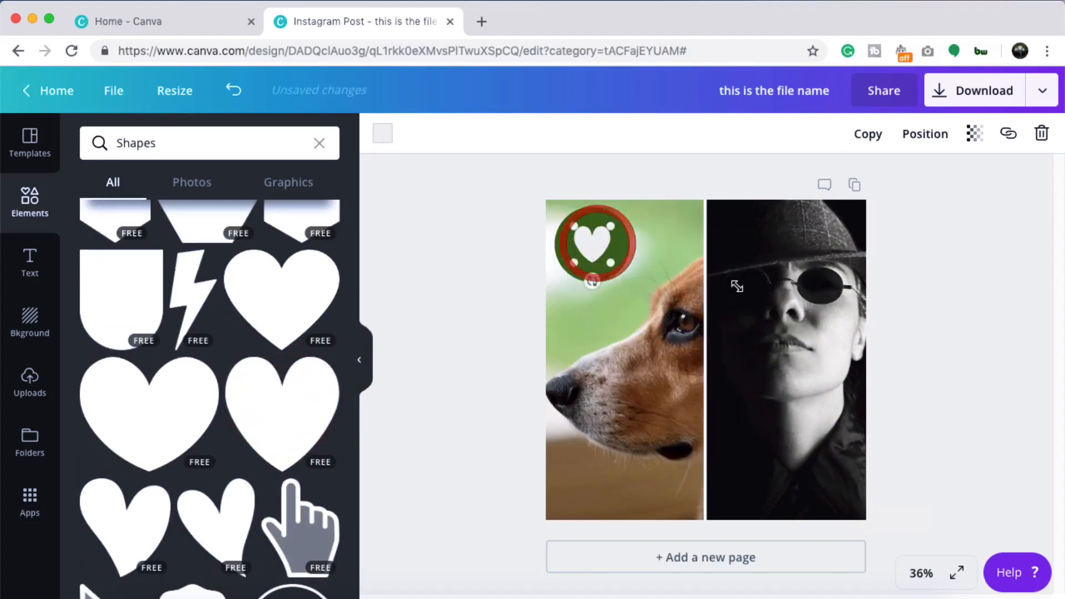
click(983, 281)
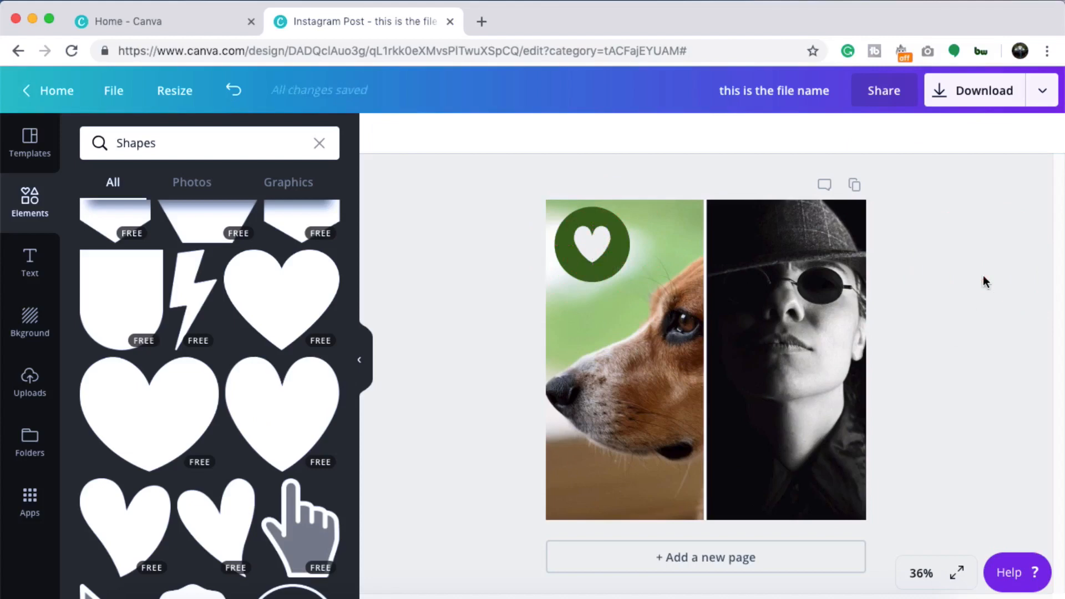
- Try a pointing-hand shape, shrunk and rotated over the hat photo, and delete it
click(300, 539)
drag(749, 392, 804, 411)
drag(799, 456, 828, 414)
mouse_move(760, 406)
mouse_down()
mouse_move(737, 416)
mouse_move(753, 415)
mouse_up()
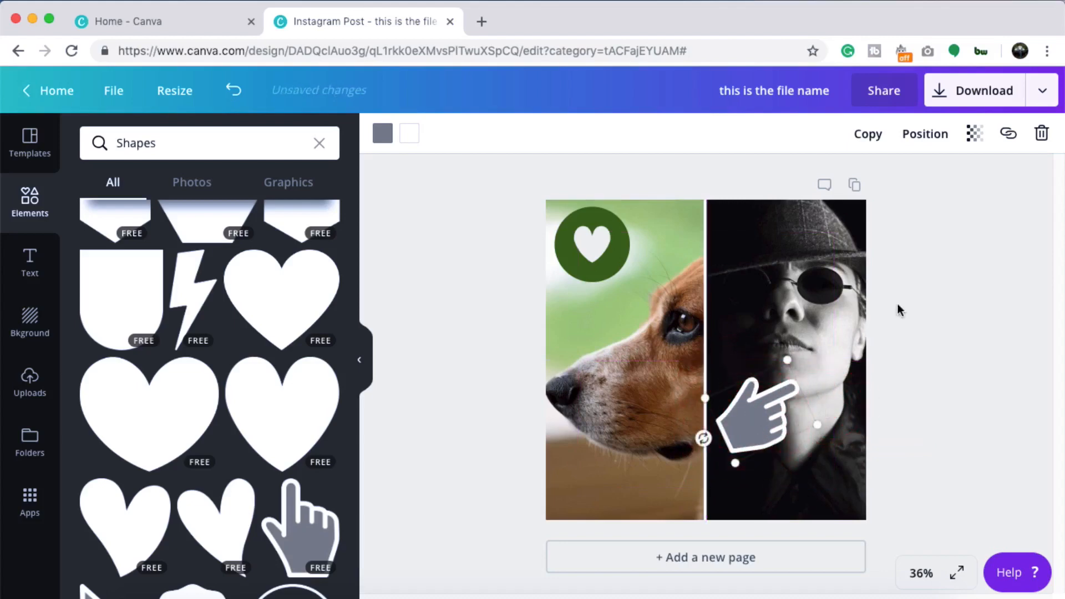
click(1046, 134)
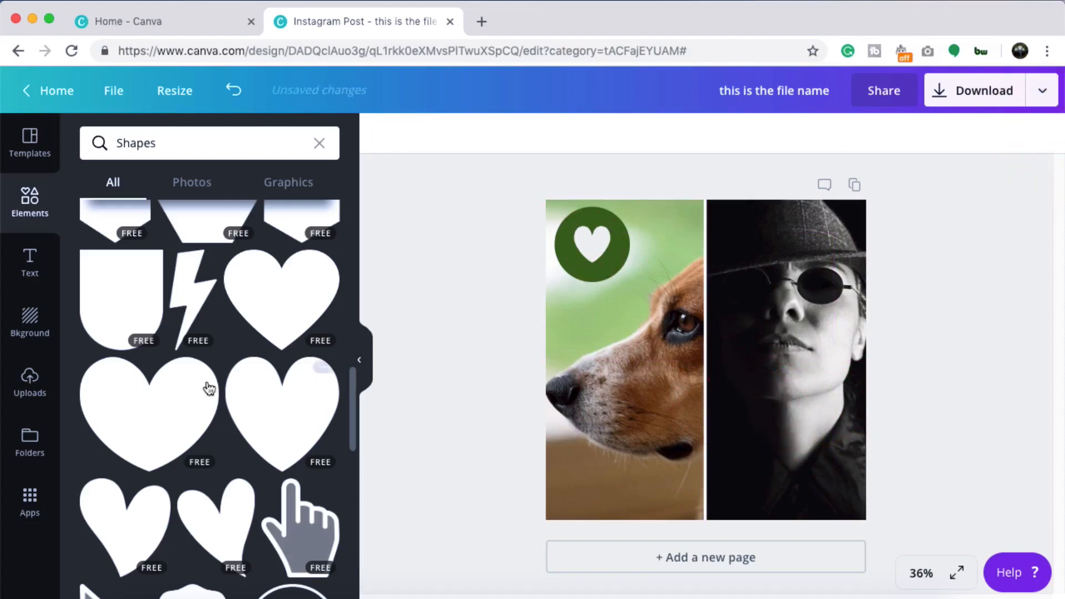
- Clear the shapes search and delete the dog image from the grid's left cell, keeping the grid
click(325, 145)
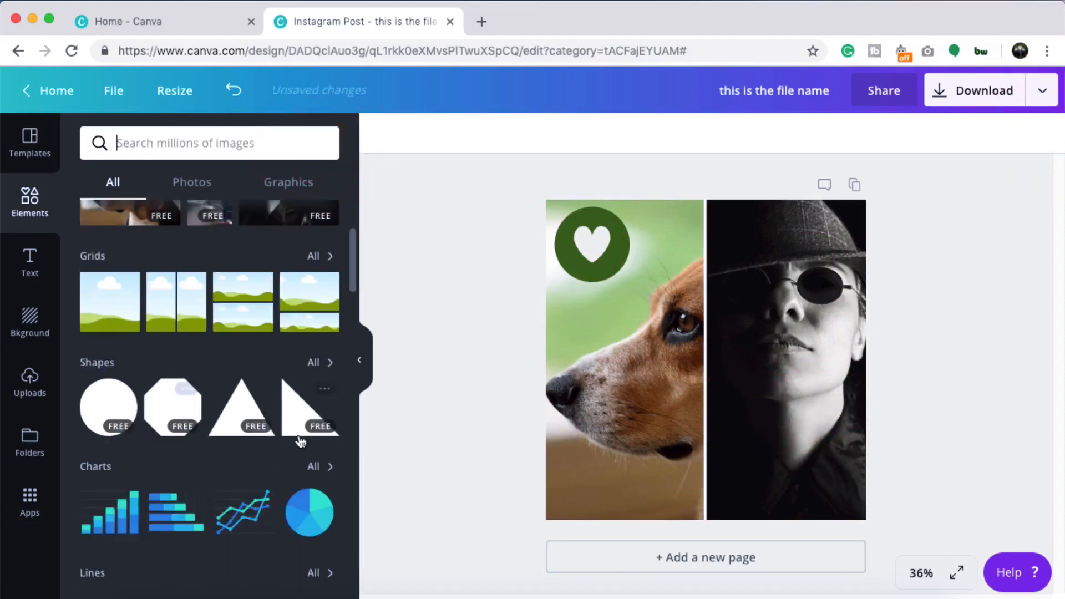
scroll(239, 413, down, 3)
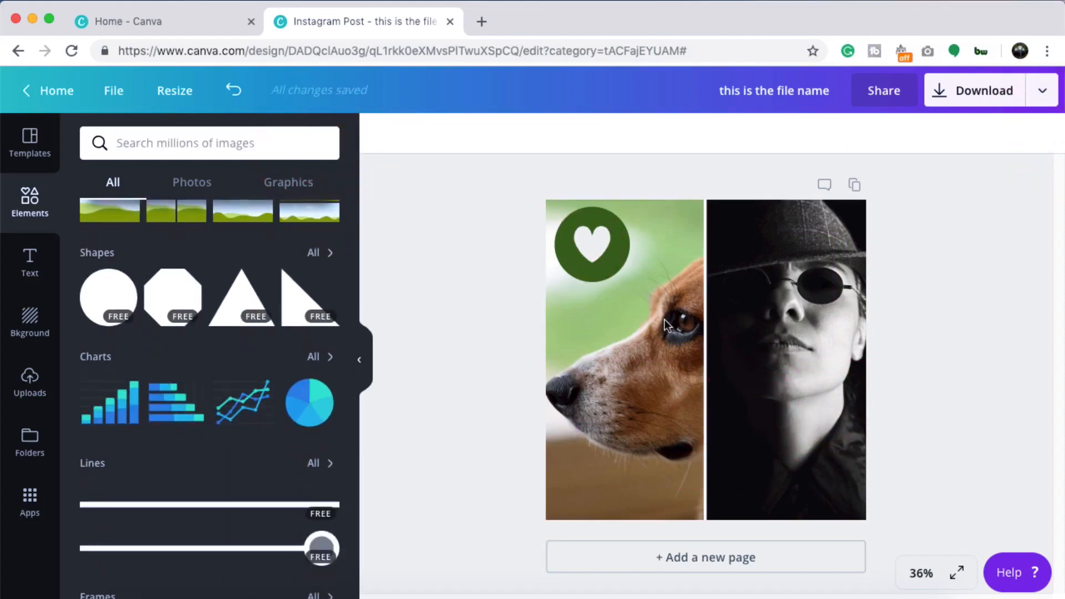
click(664, 292)
click(1042, 133)
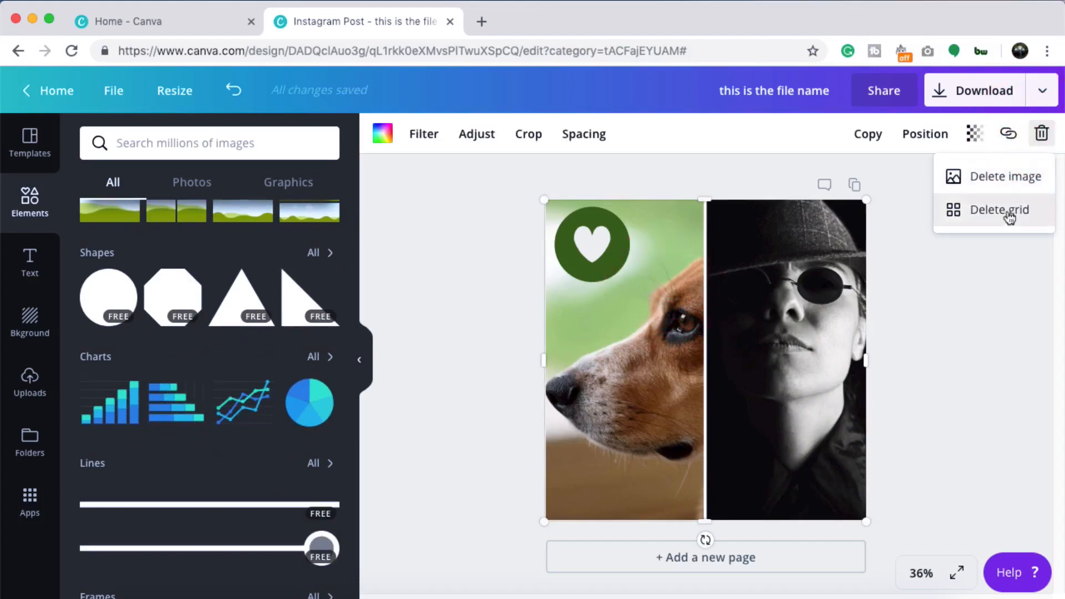
click(1011, 178)
- Delete the heart and the green circle from the page
click(609, 248)
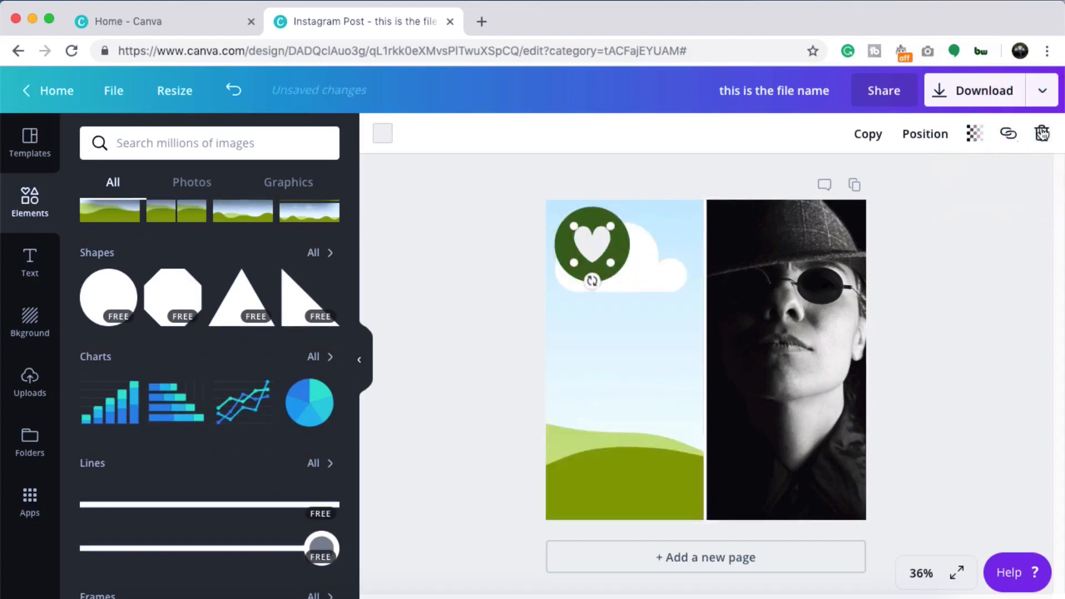
click(1042, 134)
click(621, 241)
click(1043, 133)
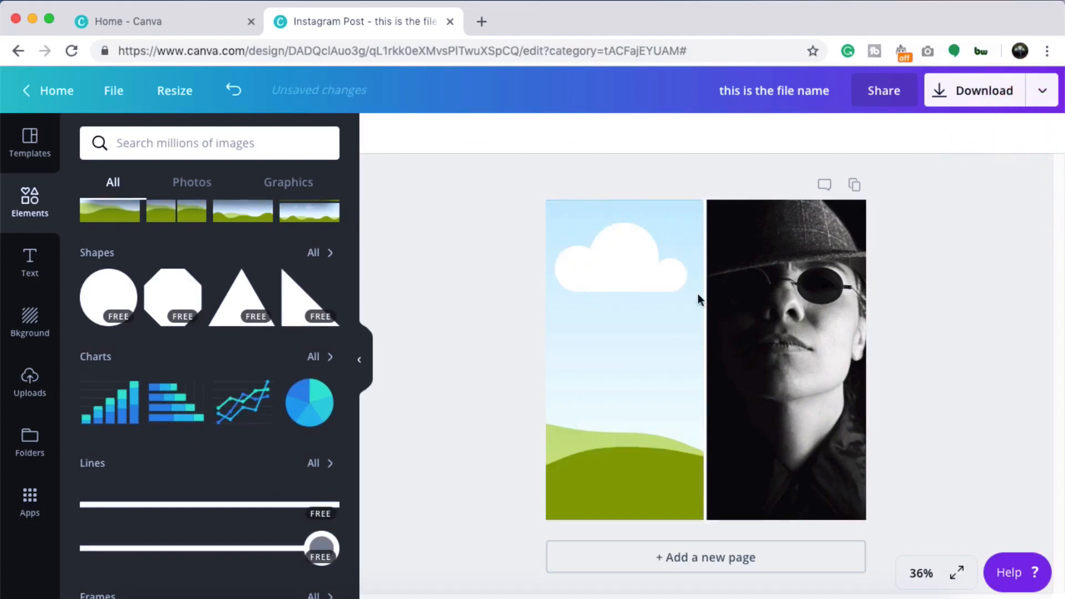
- Check the delete options for the empty and filled cells, and delete the whole two-cell grid
click(654, 309)
click(1043, 134)
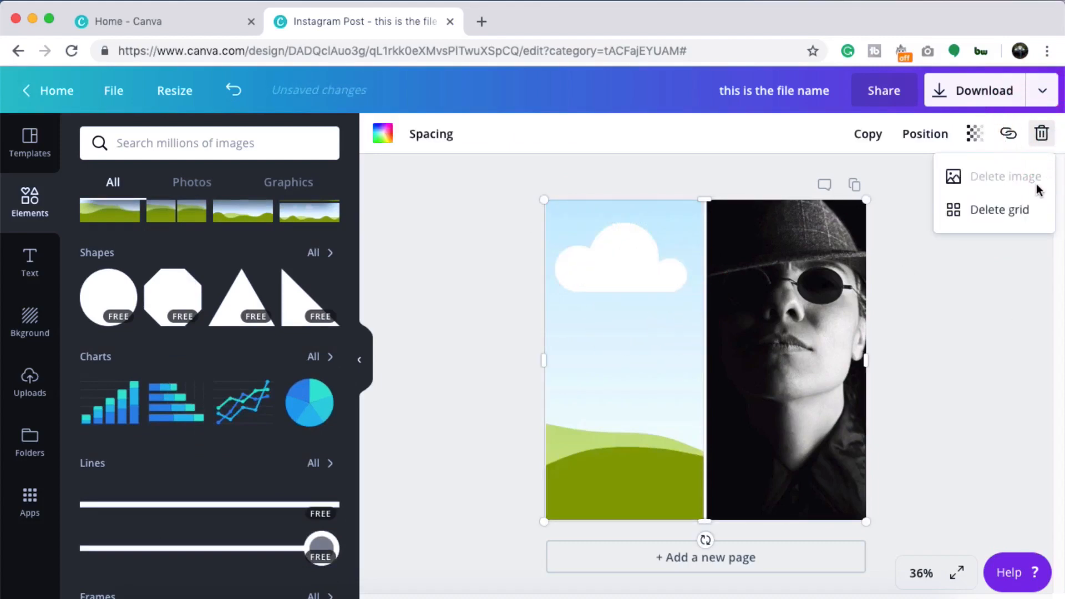
click(566, 314)
click(1041, 138)
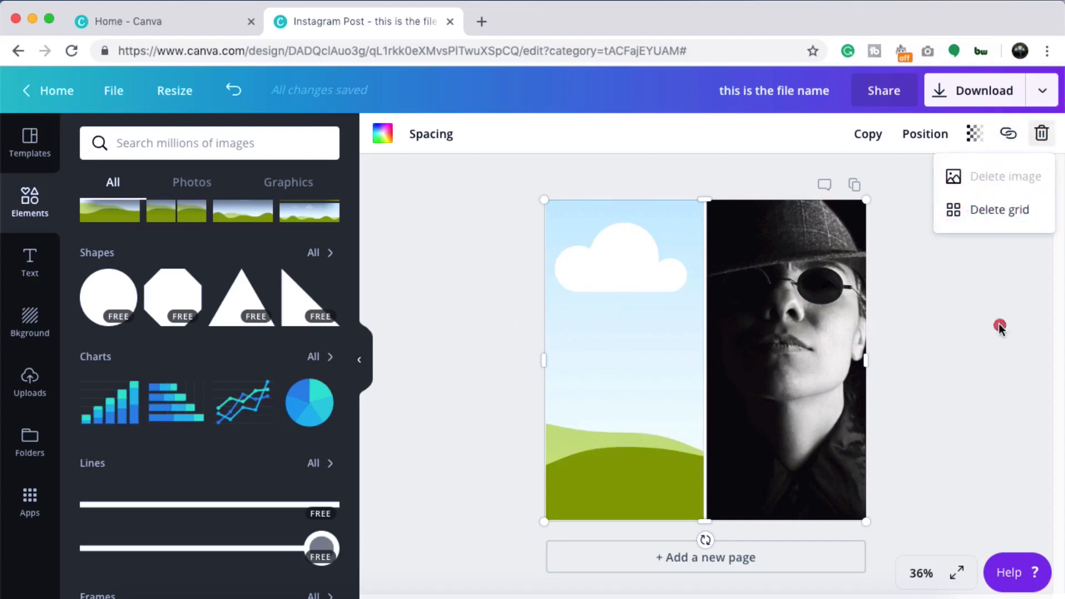
click(777, 334)
click(1043, 136)
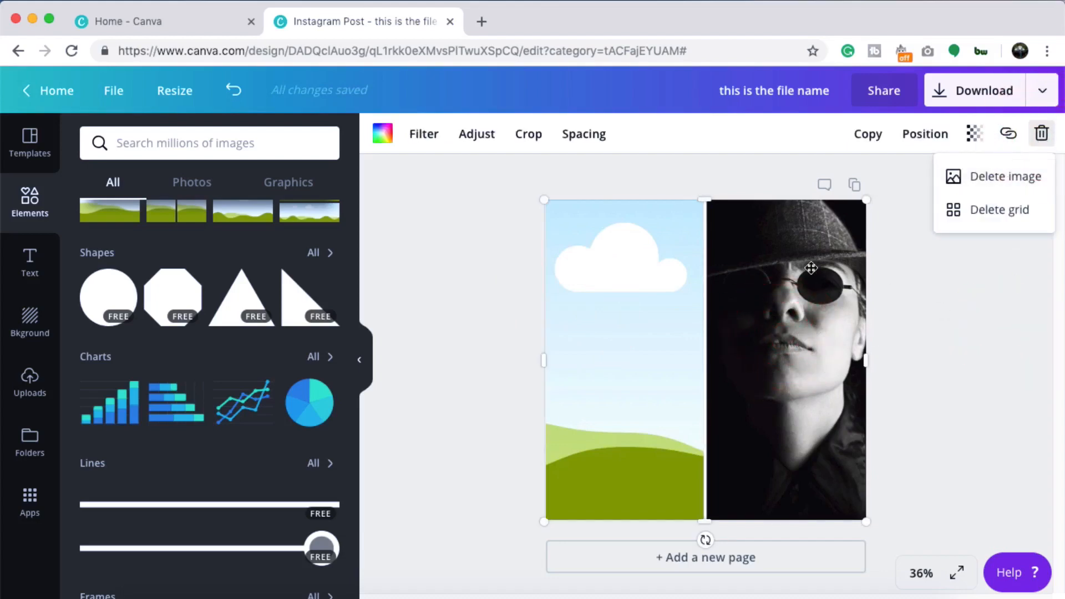
click(981, 209)
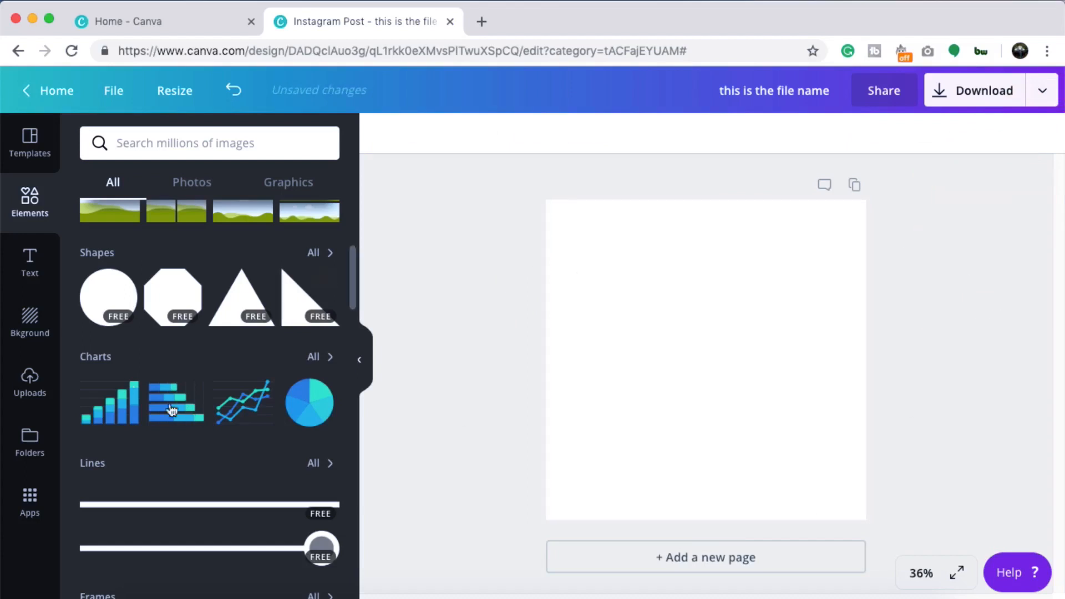
- Browse the full charts collection and add the purple and orange vertical bar chart to the empty page
click(312, 361)
scroll(257, 382, down, 5)
scroll(283, 417, down, 5)
scroll(282, 418, up, 10)
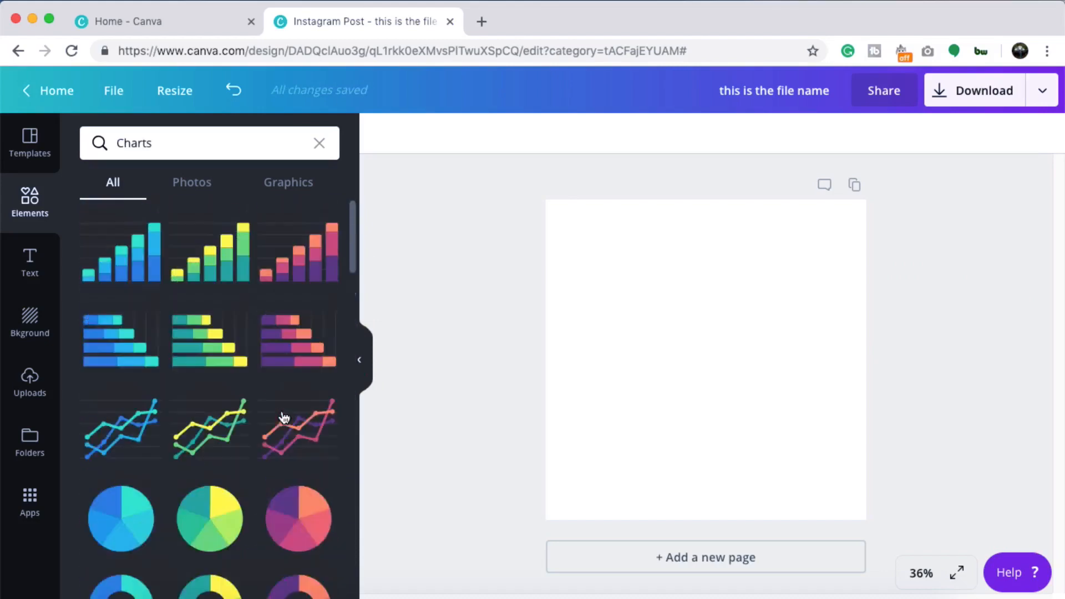
click(310, 264)
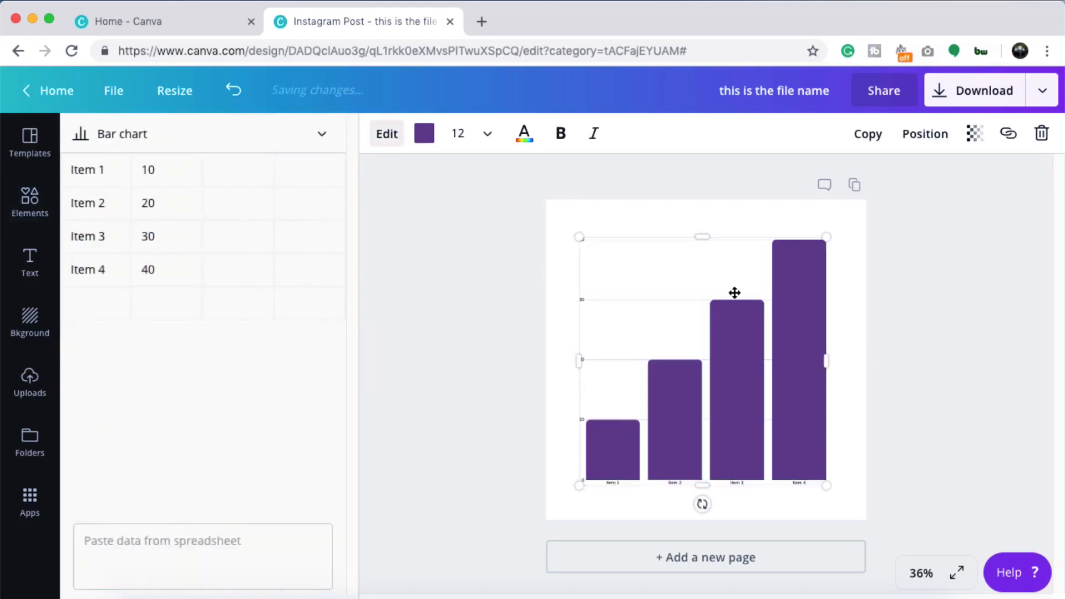
- Enter the values 26, 56 and 78 for Item 1 in the bar chart's data table
click(160, 170)
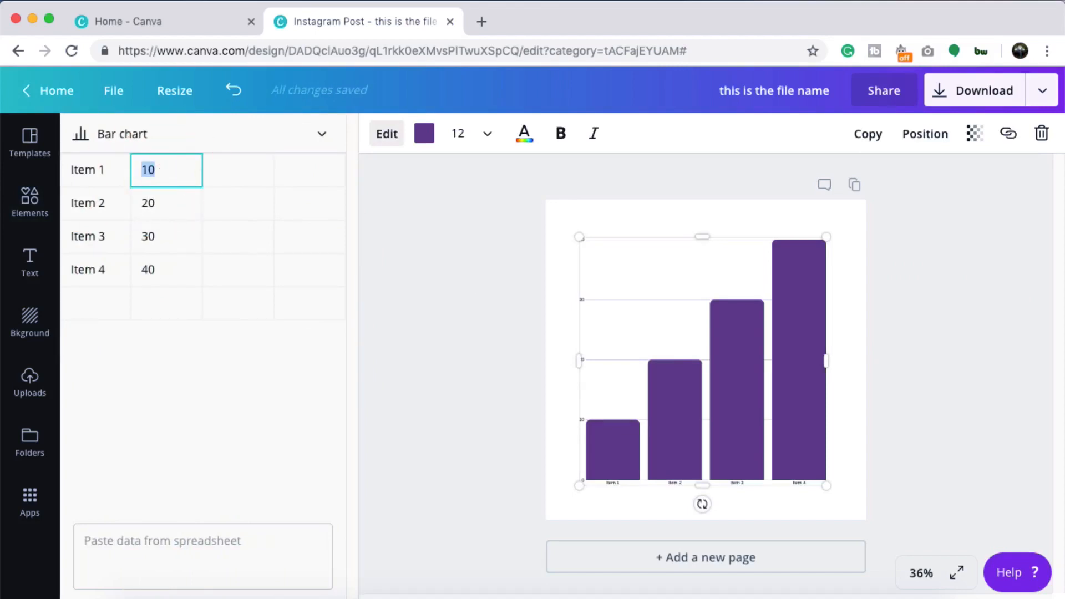
key(Tab)
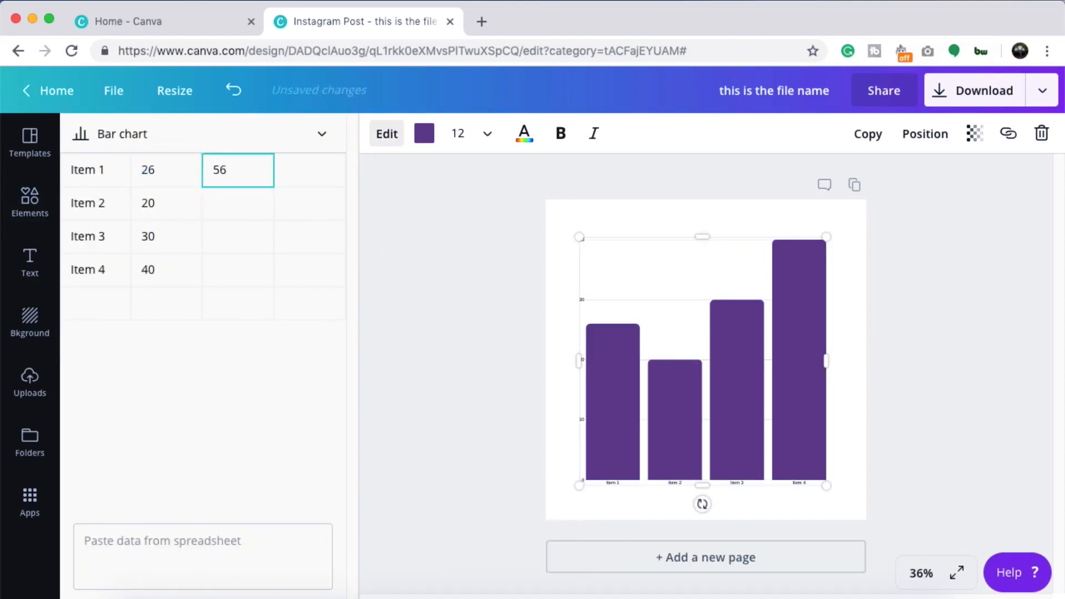
key(Tab)
key(Tab)
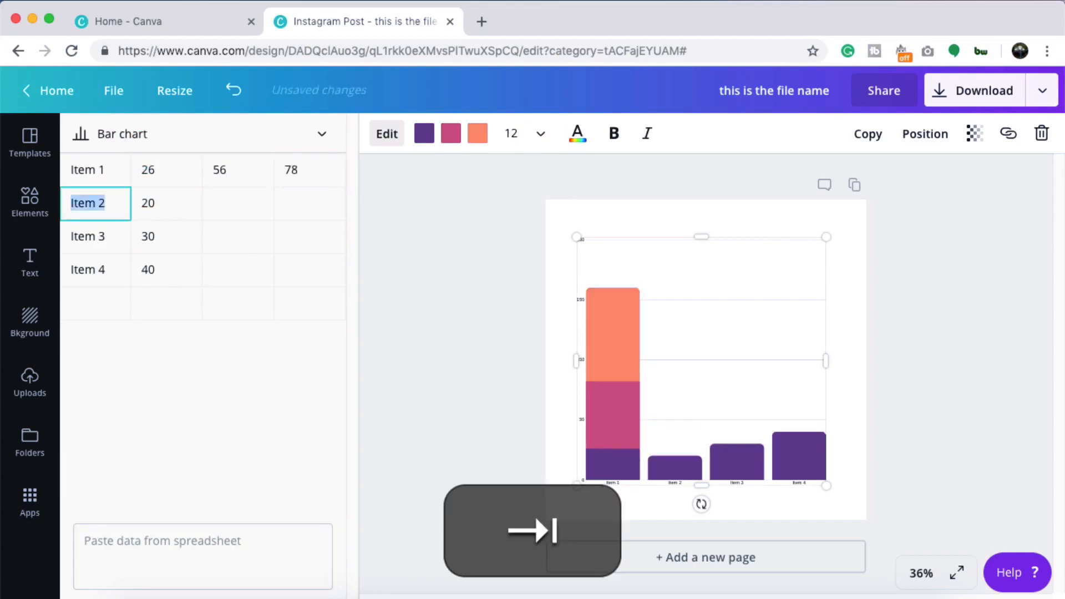
- Enter 45, 36 and 78 for Item 2 and 21 and 89 for Item 3 in the chart's data table
click(159, 201)
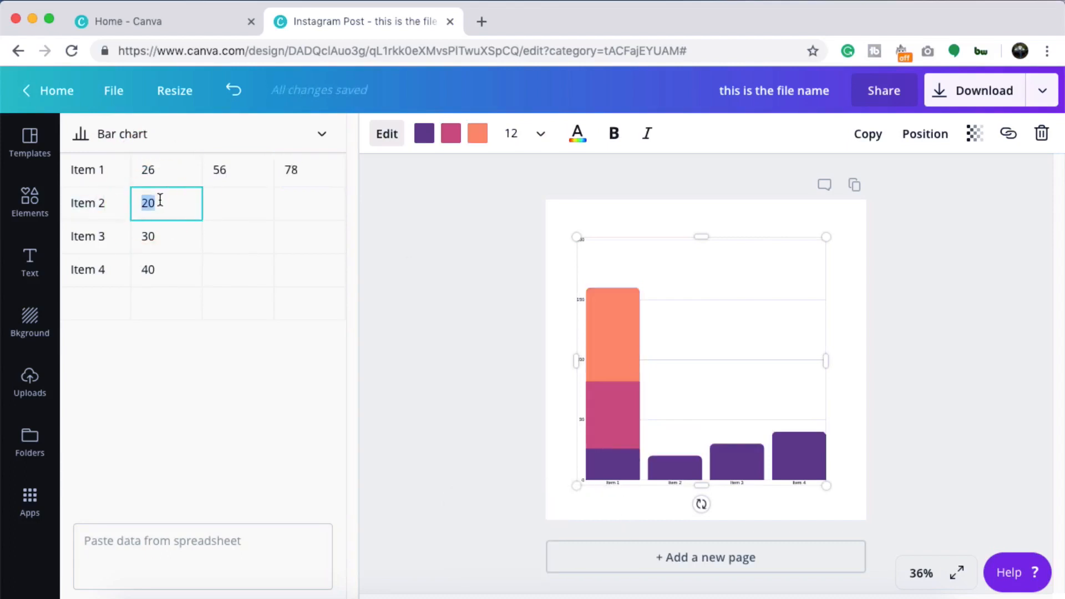
key(Tab)
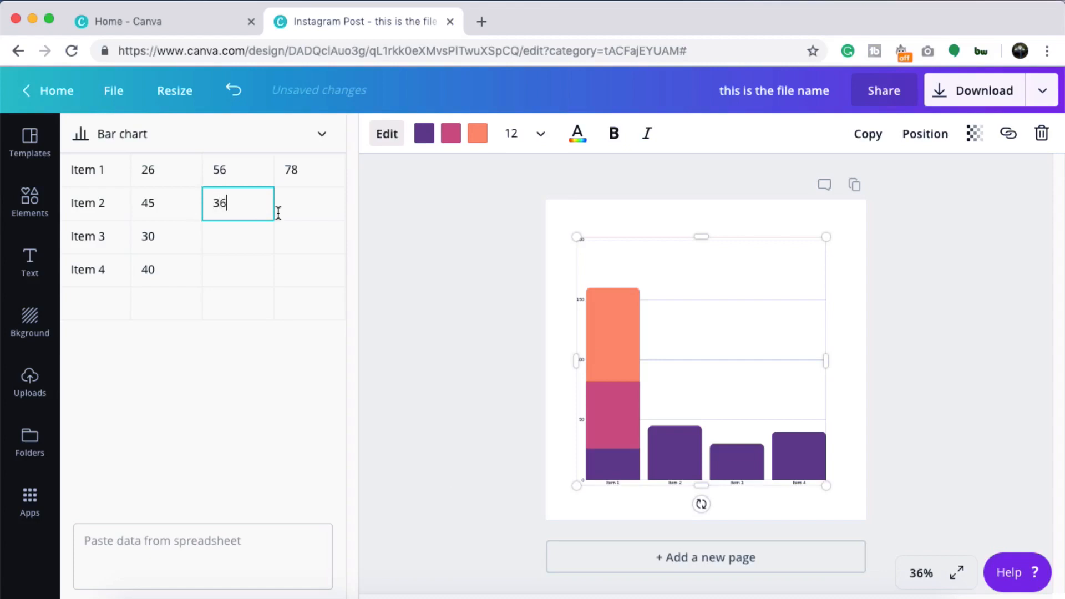
click(312, 212)
click(163, 237)
text(21)
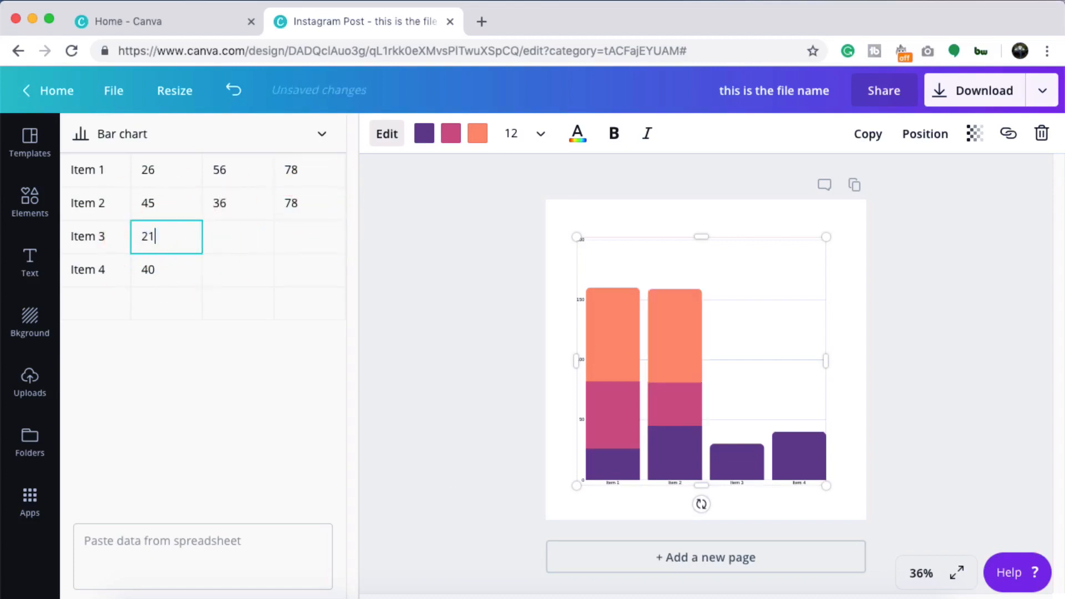
click(262, 240)
text(89)
click(333, 237)
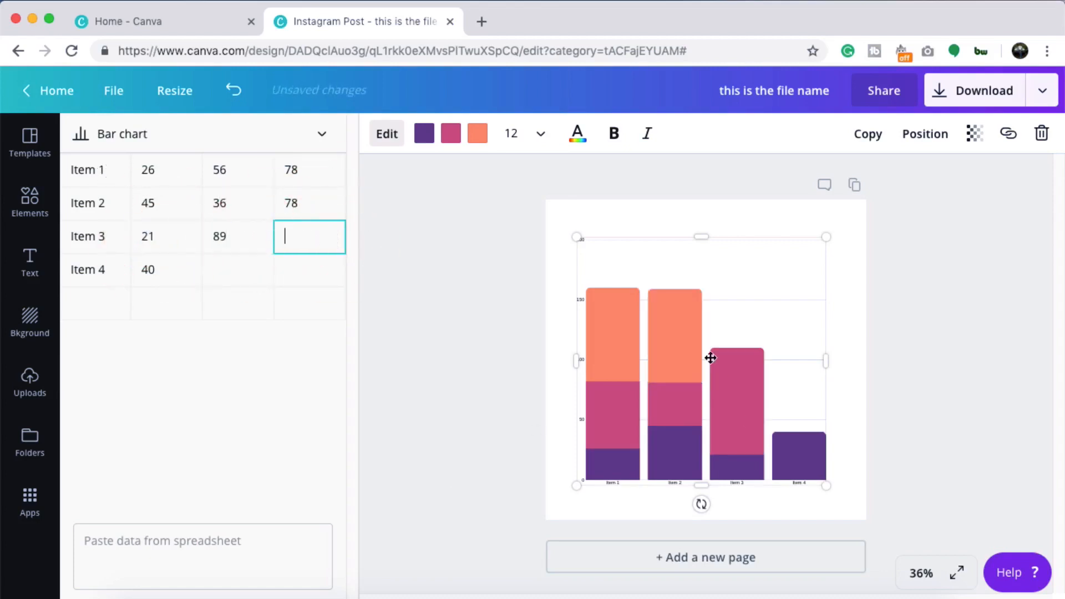
- Label the first two rows of the data table Sugar and Oil
drag(71, 169, 116, 170)
text(Sugar)
key(Tab)
click(98, 204)
text(Oil)
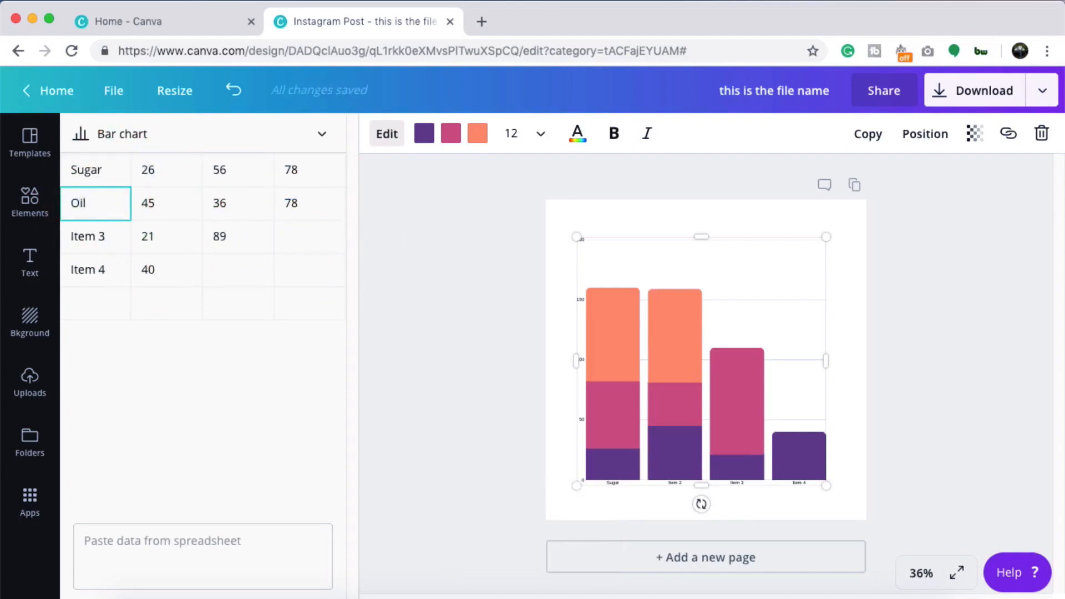
click(108, 237)
- Rename the first two rows of the data table Profits and Income
click(120, 173)
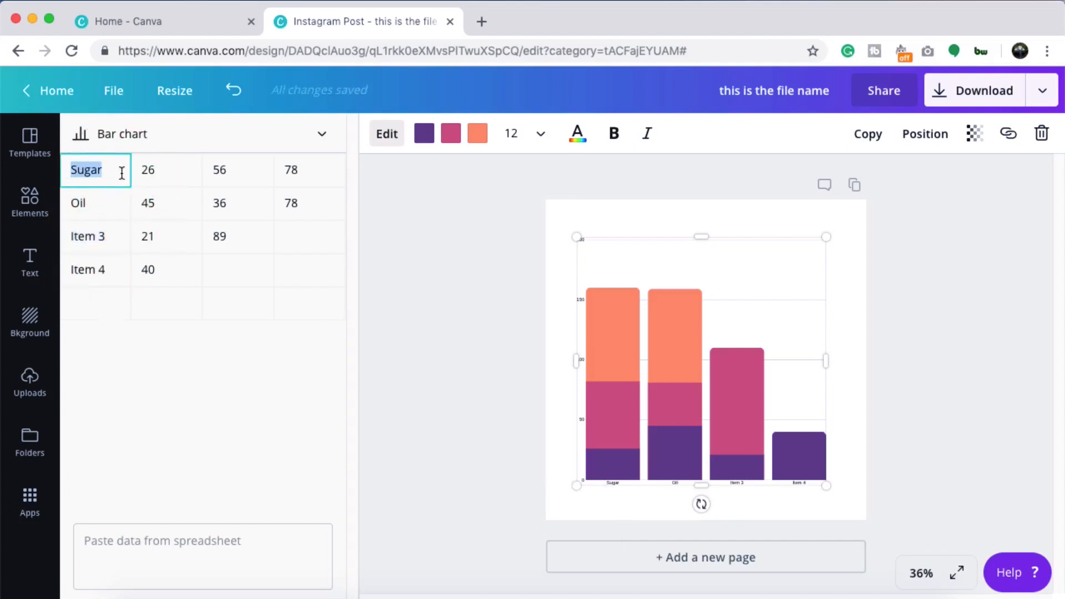
text(Pro)
key(BackSpace)
key(BackSpace)
text(rofits)
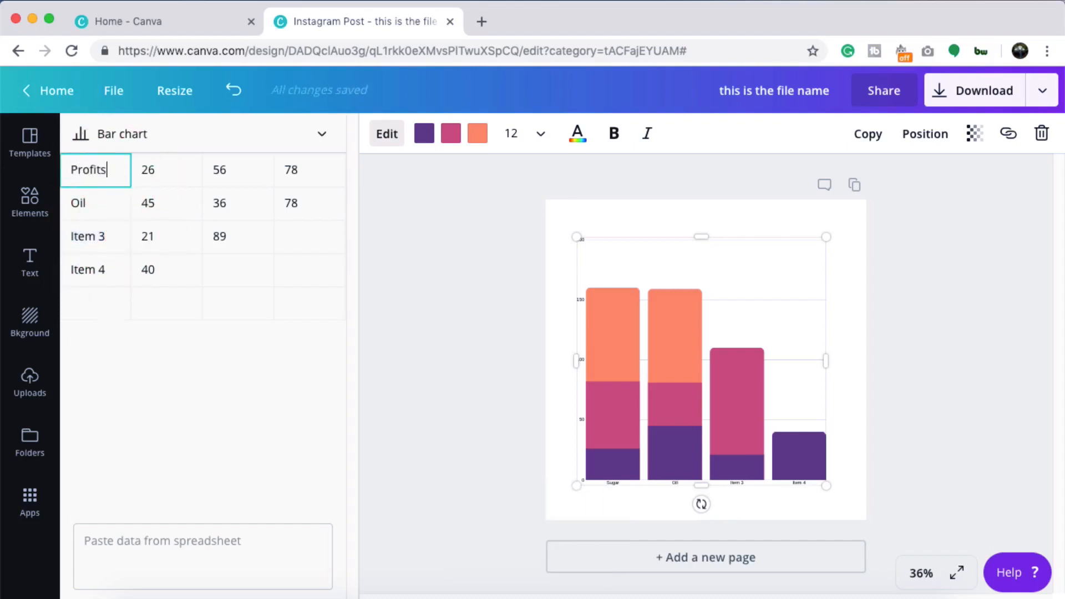
click(111, 201)
key(BackSpace)
text(Income)
key(Tab)
- Rename the third row of the data table Expenses
click(99, 237)
text(e)
key(shift+BackSpace)
text(Expenses)
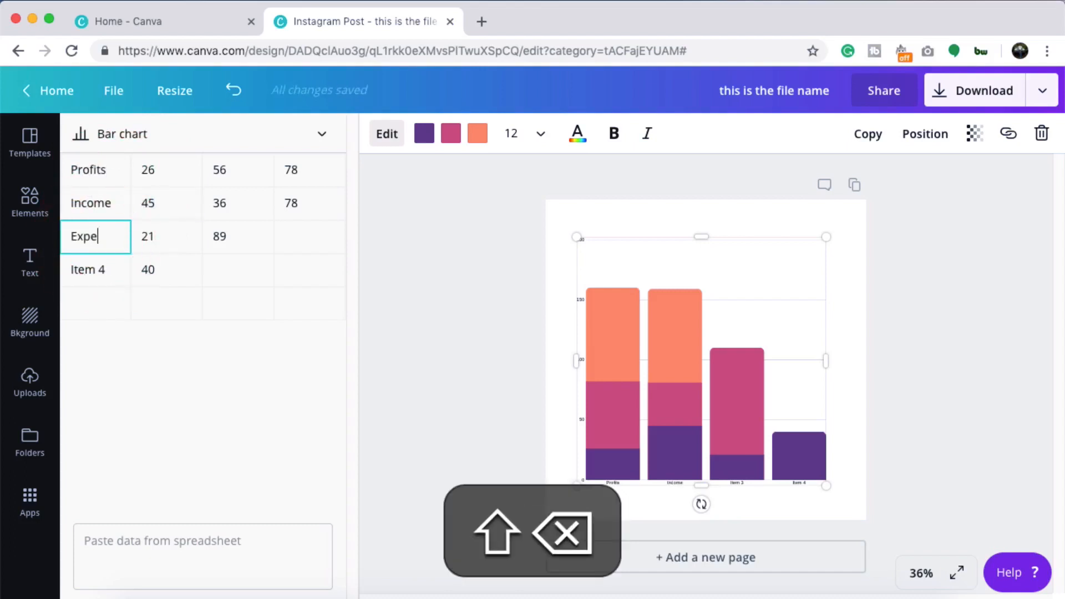
click(213, 414)
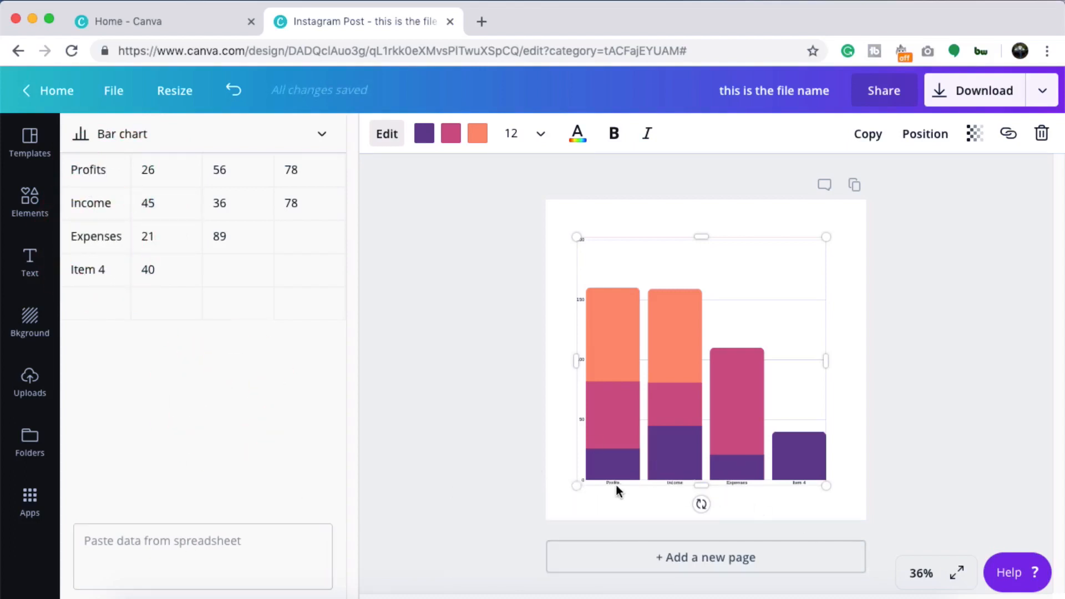
- Inspect the chart's labels at 100% zoom and in full screen, and return to the whole-page view
click(921, 574)
click(921, 311)
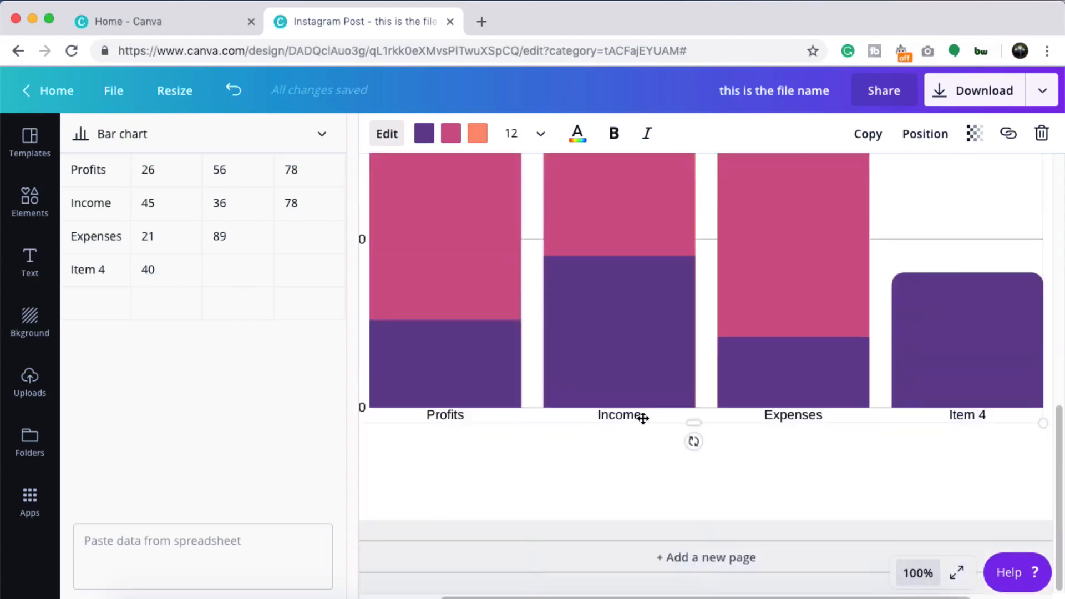
click(957, 573)
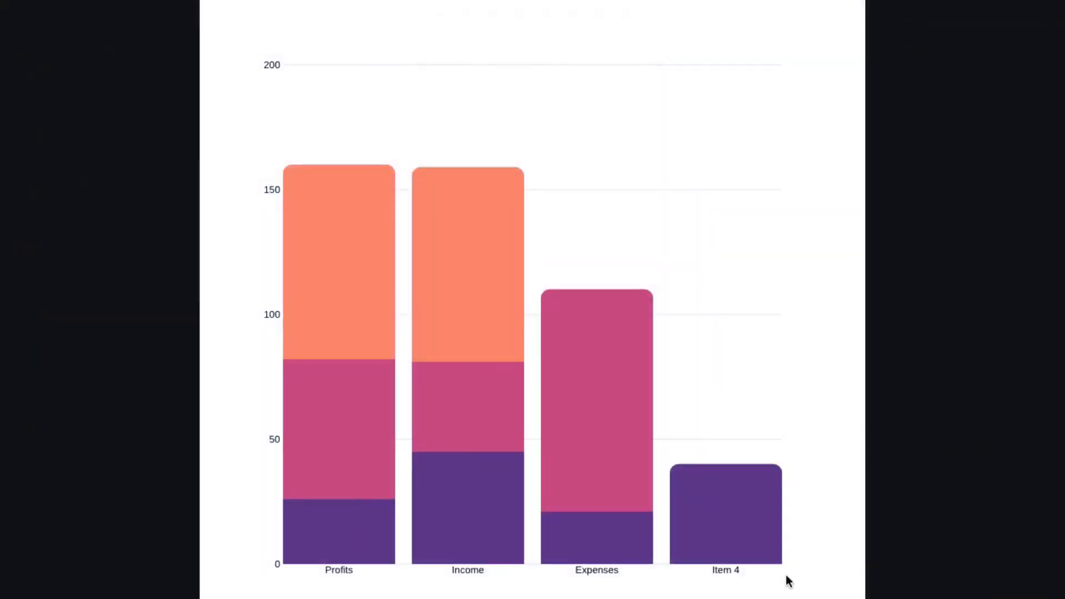
key(Escape)
click(920, 573)
click(916, 492)
click(682, 334)
click(478, 290)
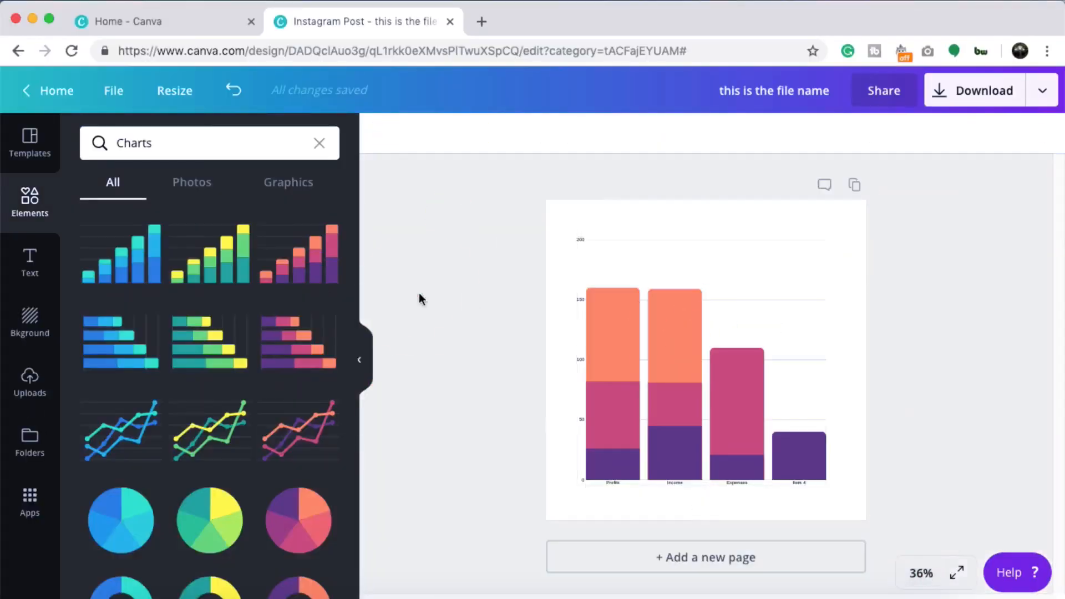
- Change the bar chart's purple series to yellow-orange
click(710, 278)
click(387, 134)
click(387, 134)
double_click(688, 373)
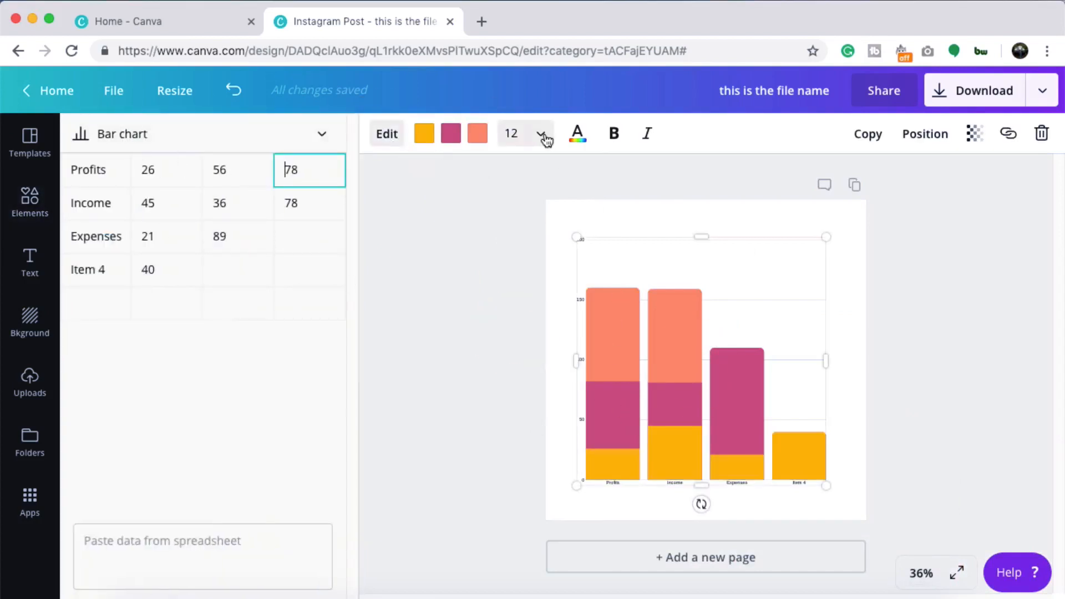
- Set the chart's label text to size 24 and apply bold
click(546, 140)
click(527, 442)
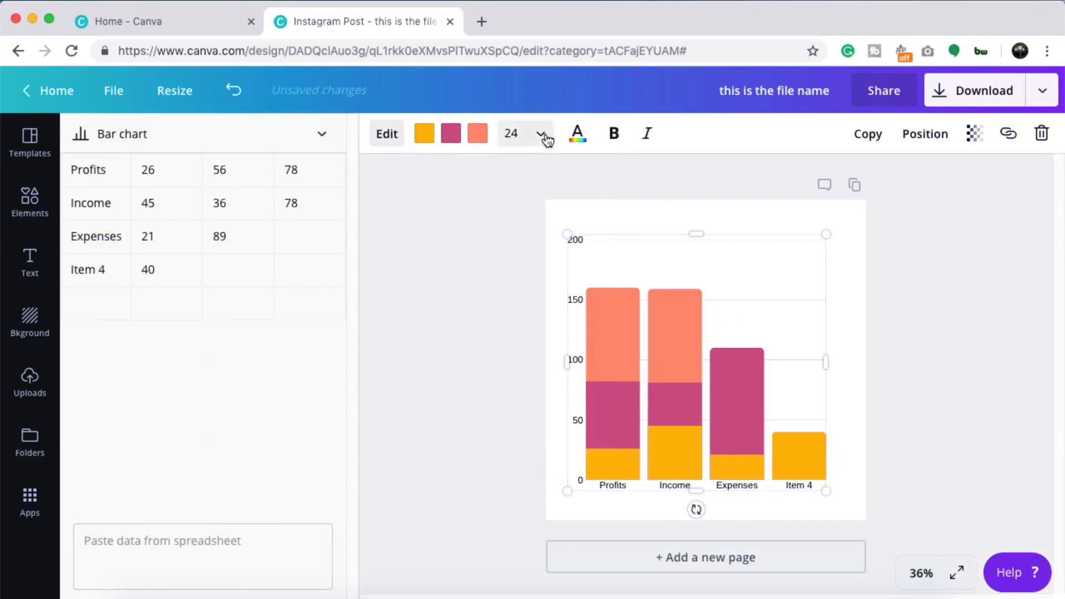
click(619, 137)
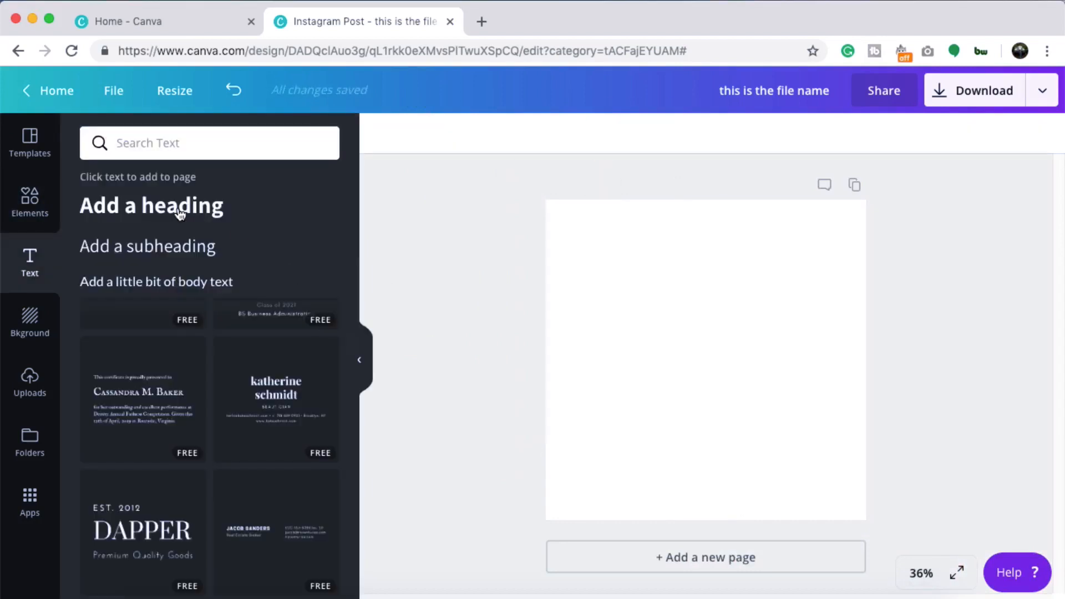
- Add a heading to the empty page and enlarge it to a text size of about 59.7
click(160, 215)
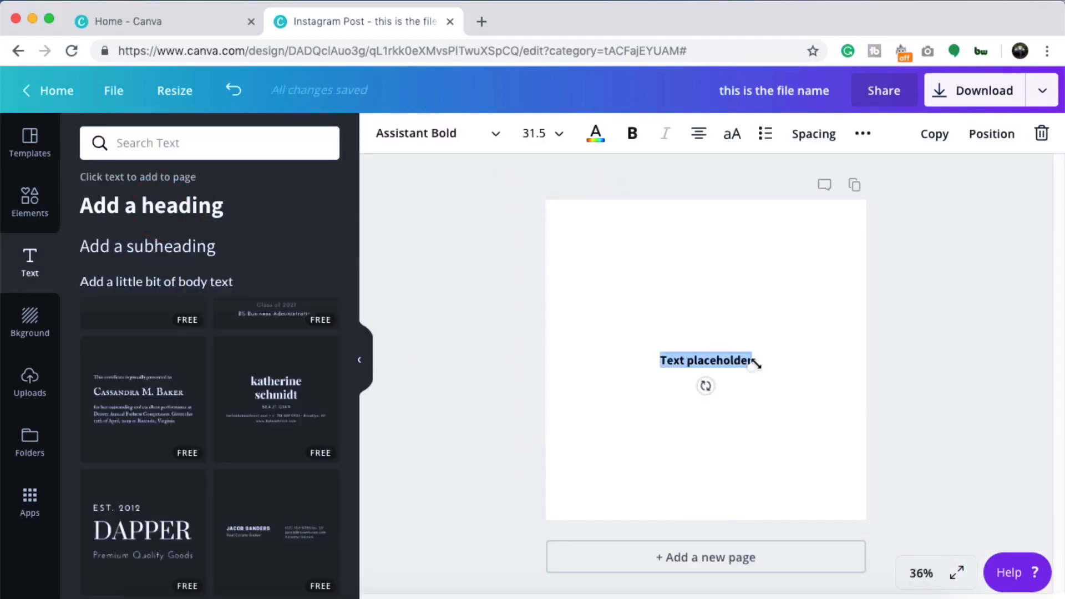
drag(752, 367, 835, 381)
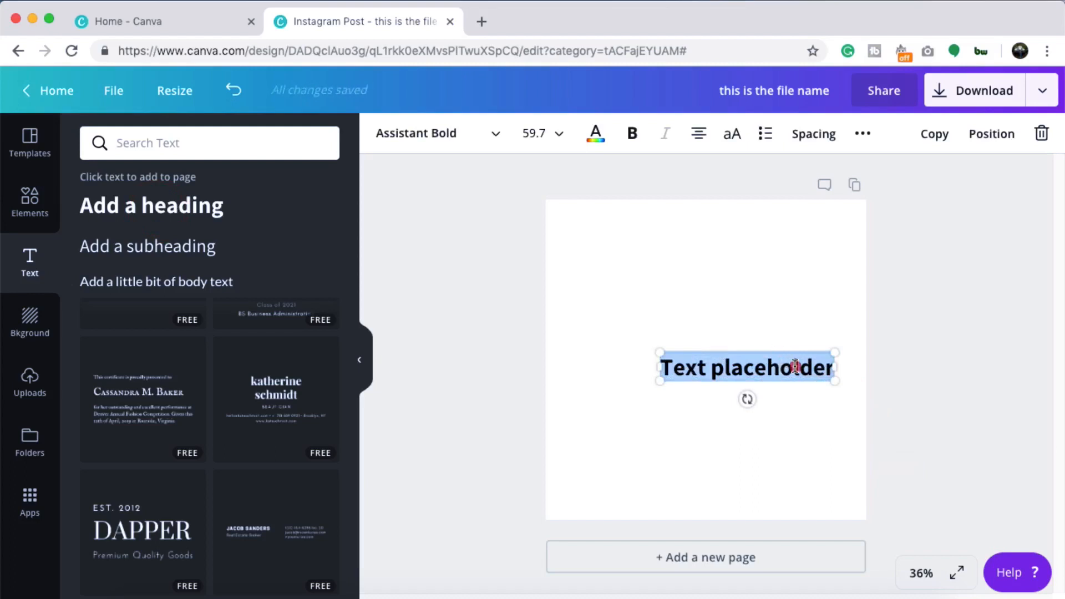
click(794, 367)
- Centre the heading horizontally and align it to the vertical middle of the page
drag(786, 350, 744, 320)
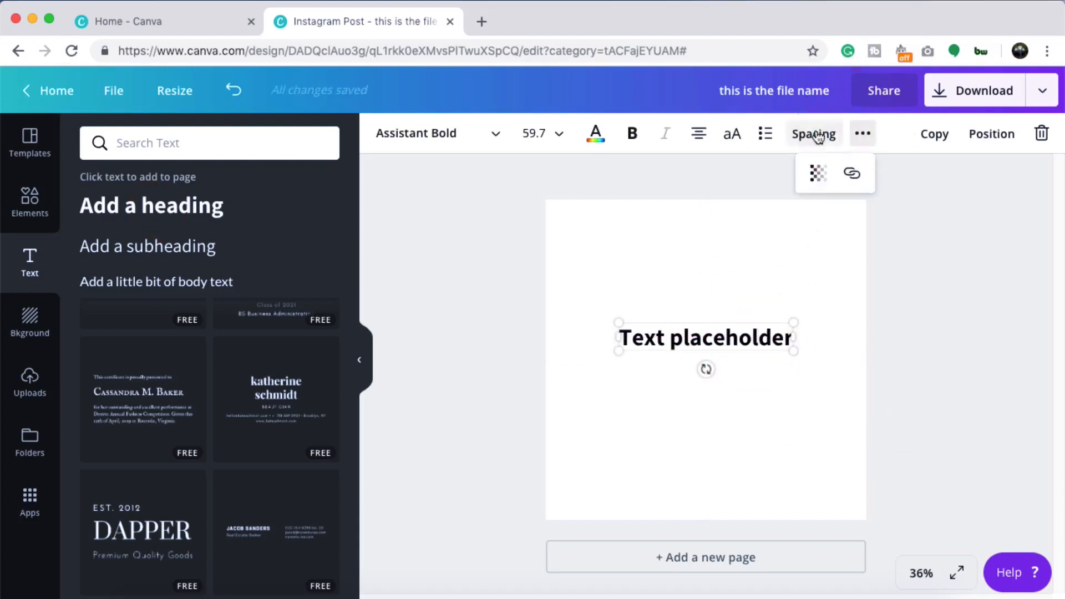
click(992, 133)
click(977, 301)
click(731, 301)
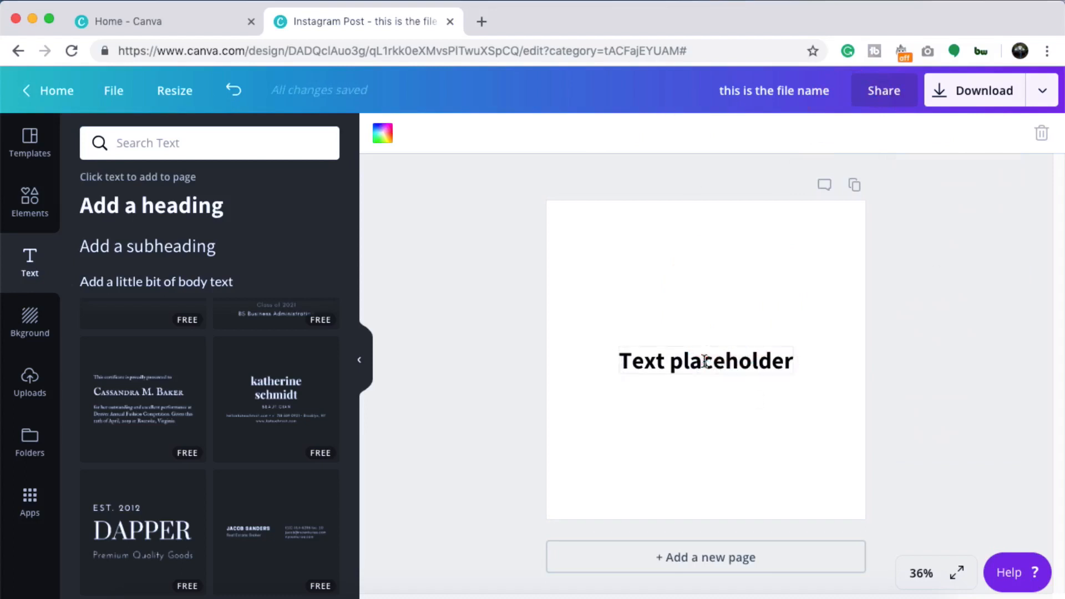
- Look through the fonts available for the heading
double_click(701, 361)
click(496, 134)
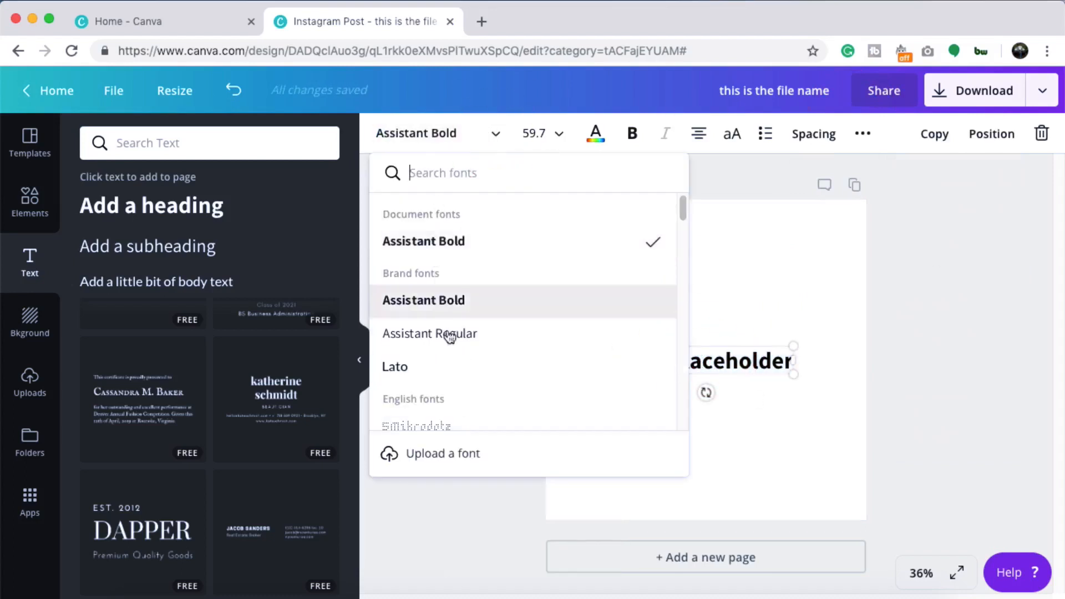
scroll(441, 288, down, 3)
- Try several text sizes on the heading, including 14 and 7
click(533, 133)
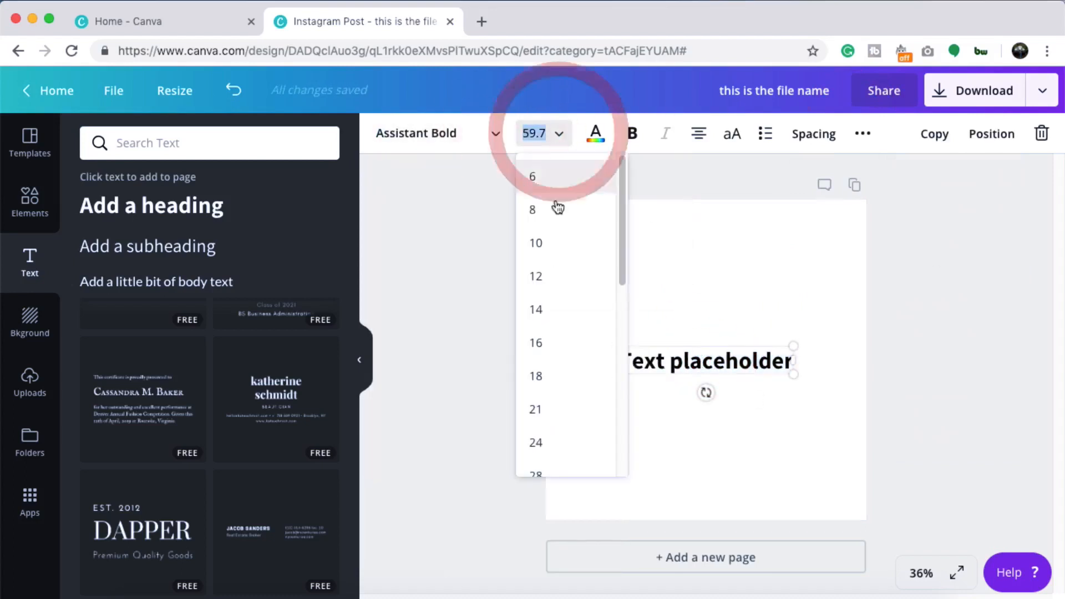
text(14)
key(Return)
click(559, 134)
click(554, 452)
click(533, 131)
click(535, 131)
text(2)
key(BackSpace)
text(7)
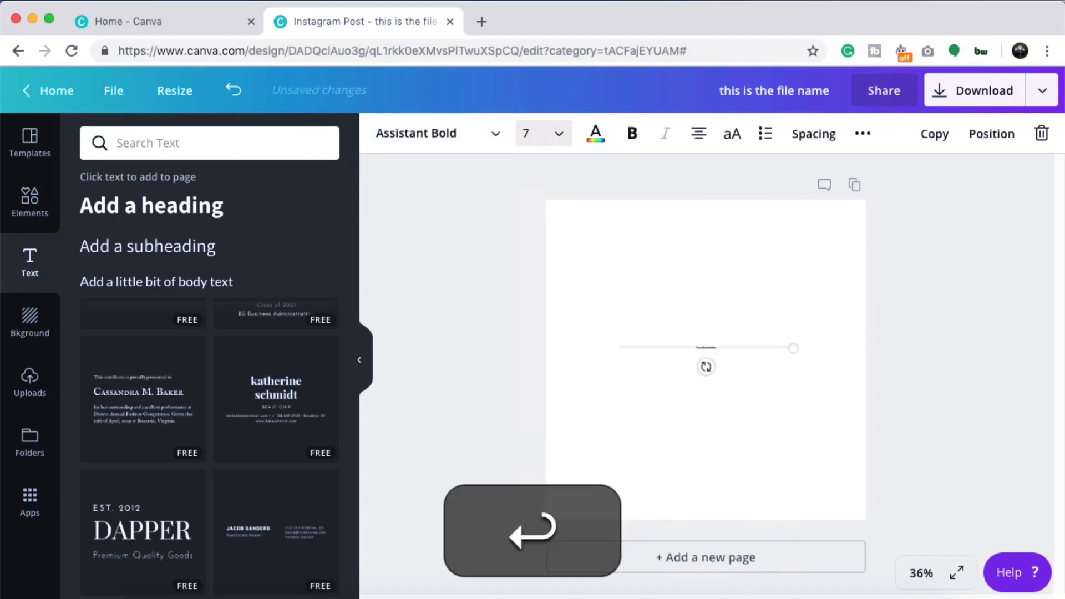
- Set the heading's text size to 39
double_click(533, 131)
click(530, 133)
click(706, 350)
- Colour the whole heading pink and move it slightly to the left on the page
double_click(704, 358)
triple_click(704, 358)
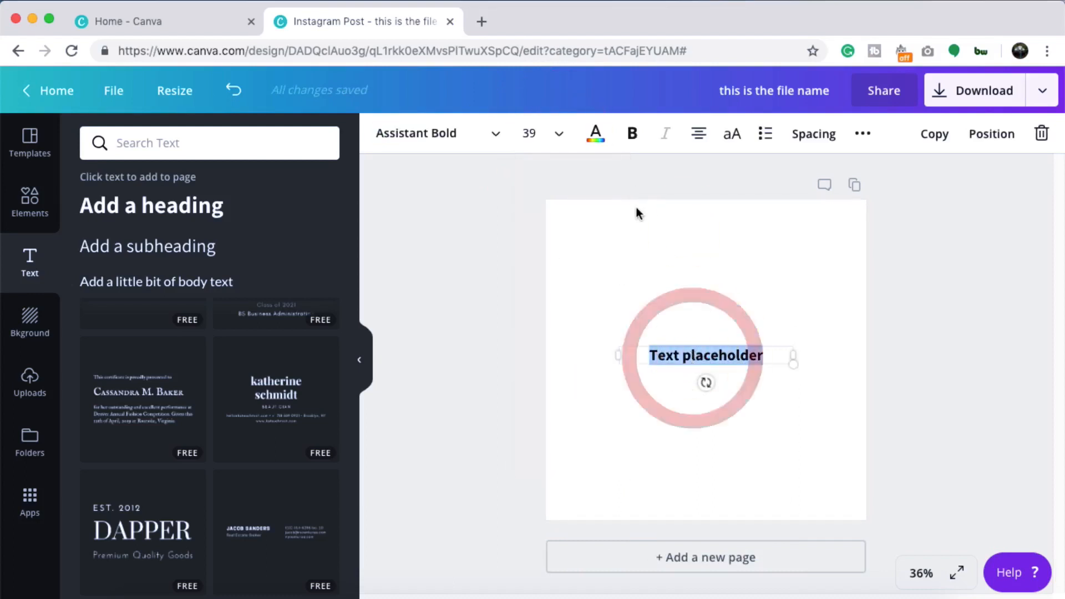
click(596, 133)
click(793, 377)
click(926, 338)
triple_click(703, 356)
click(595, 133)
click(646, 340)
click(866, 320)
drag(677, 356, 648, 351)
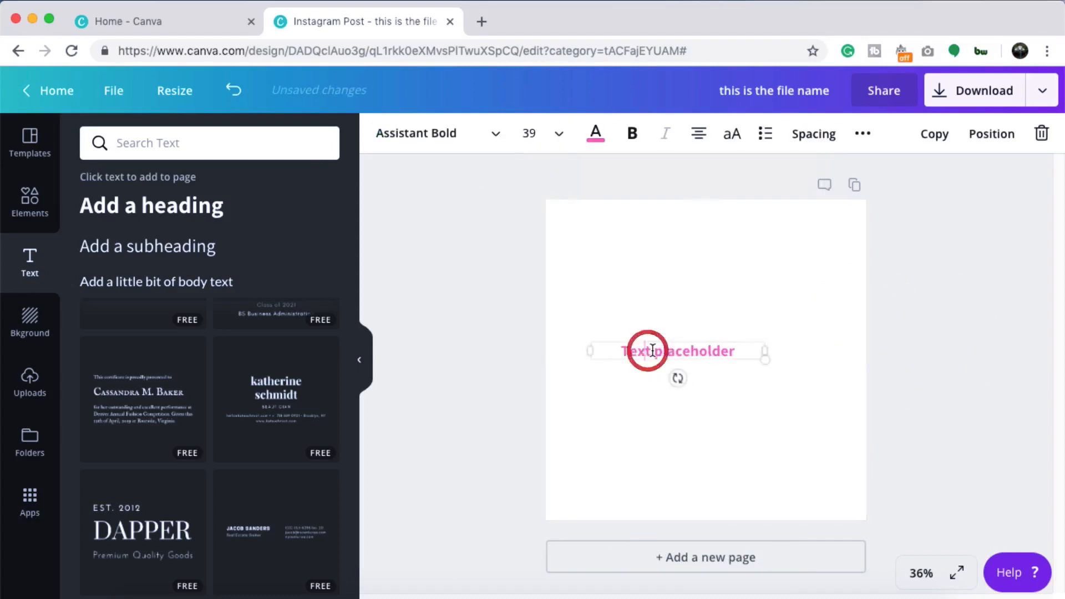
- Try an orange-red colour on the word "placeholder", and return the word to pink
click(596, 133)
click(645, 250)
click(702, 366)
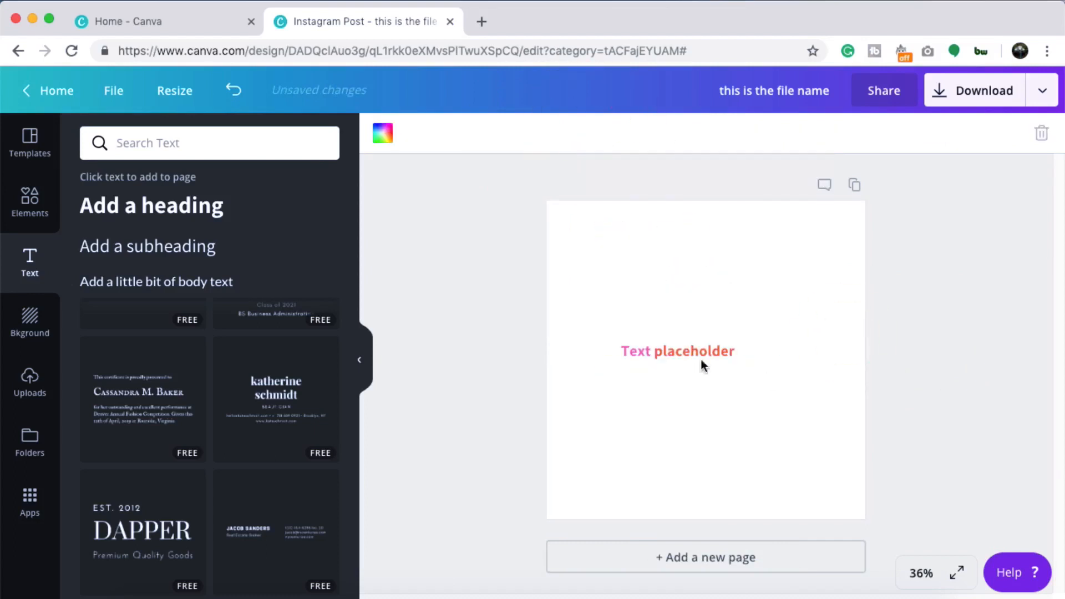
click(672, 355)
click(595, 133)
click(688, 202)
click(861, 276)
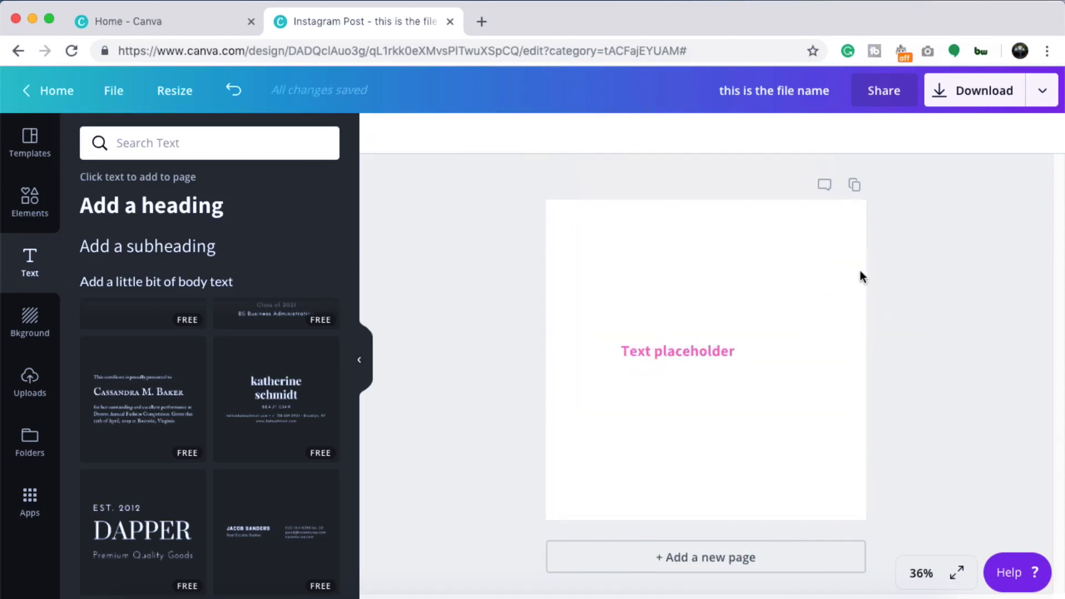
- Try the bold option and right alignment on the heading text
click(687, 345)
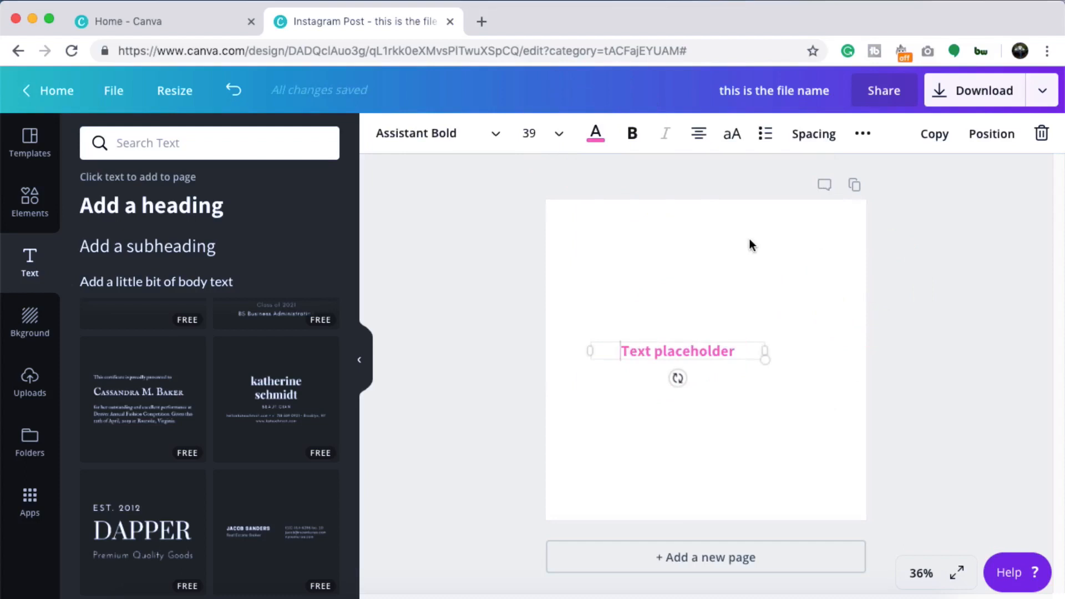
click(634, 133)
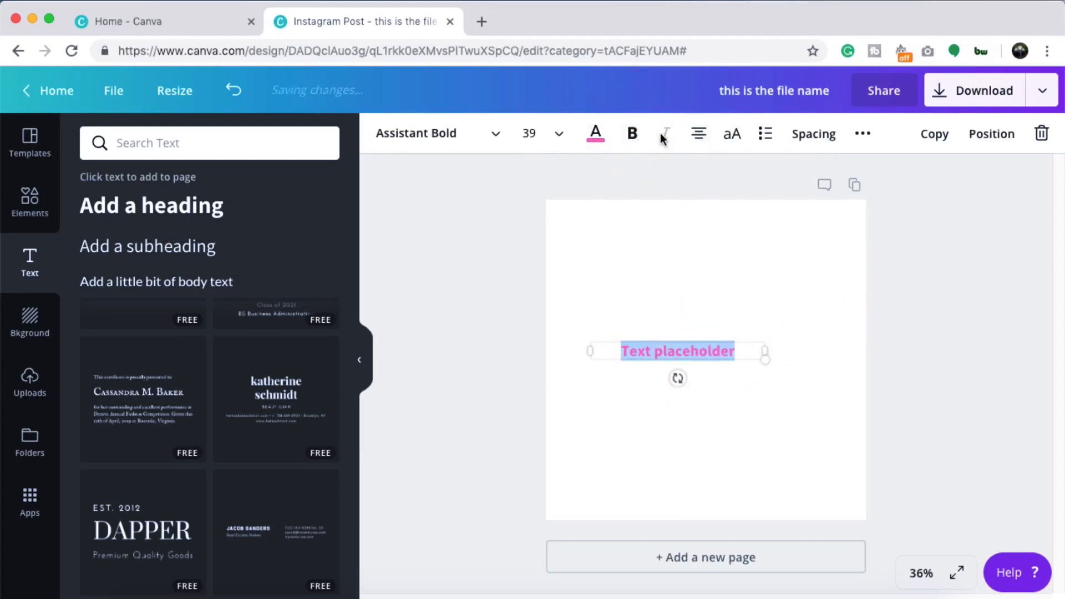
click(698, 133)
click(775, 174)
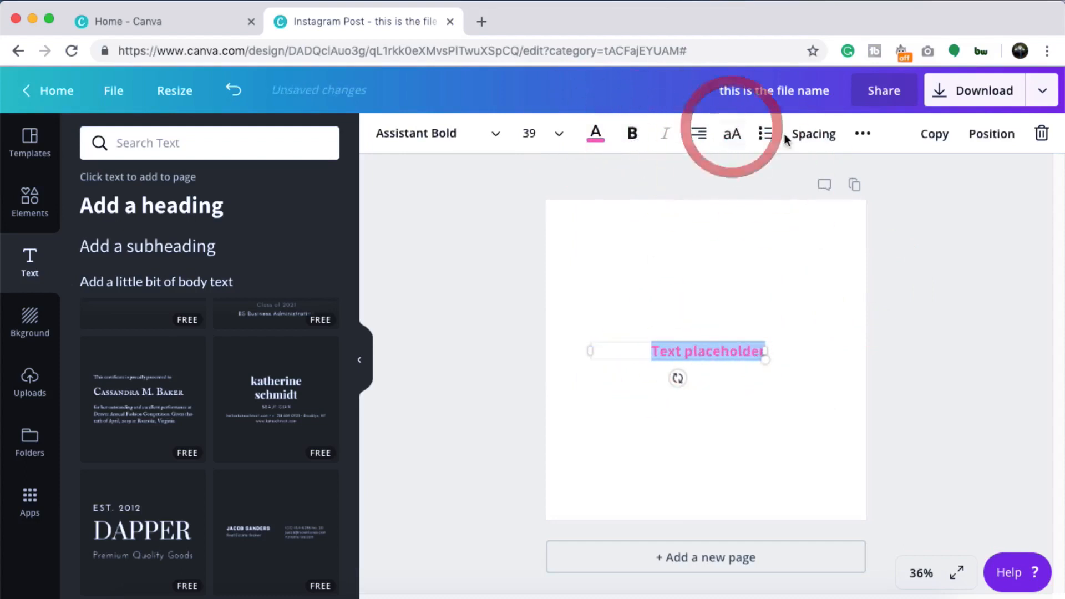
- Turn the heading into a left-aligned bulleted list
click(765, 133)
click(698, 133)
click(705, 168)
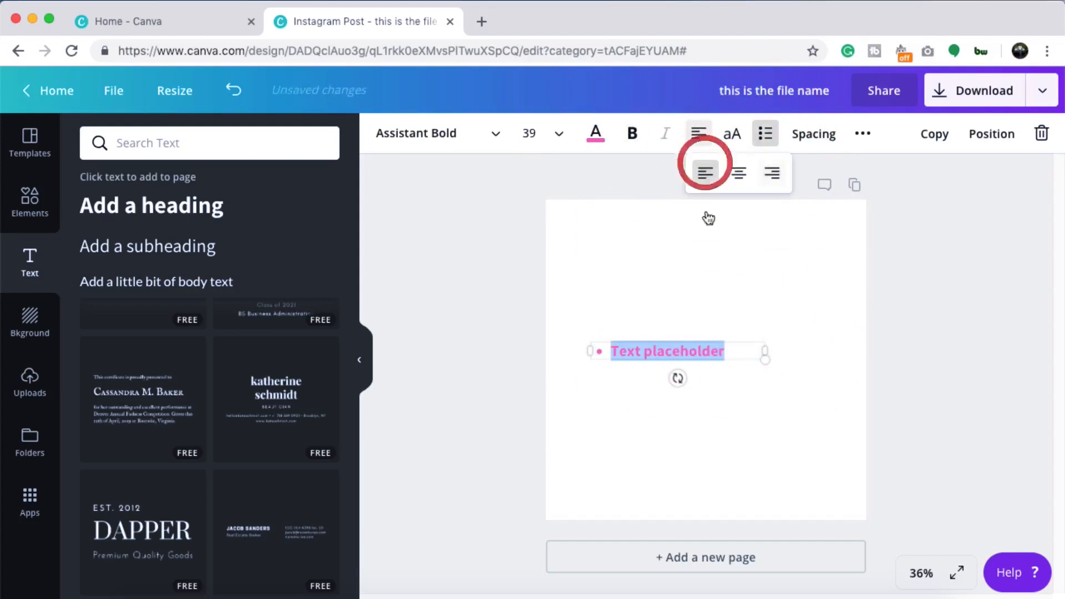
- Widen the letter spacing of the bulleted text and enlarge it to a size of about 57.2
click(799, 134)
mouse_move(918, 192)
mouse_down()
mouse_move(961, 182)
mouse_move(914, 183)
mouse_up()
drag(766, 361, 727, 371)
click(862, 134)
click(827, 136)
drag(956, 195, 914, 191)
- Add three more bullets reading "dflsdjfkldf", "kdlkfhanfd" and "kjhafkjd" below "Text placeholder"
click(763, 355)
key(Return)
text(dflsdjfkldf)
key(Return)
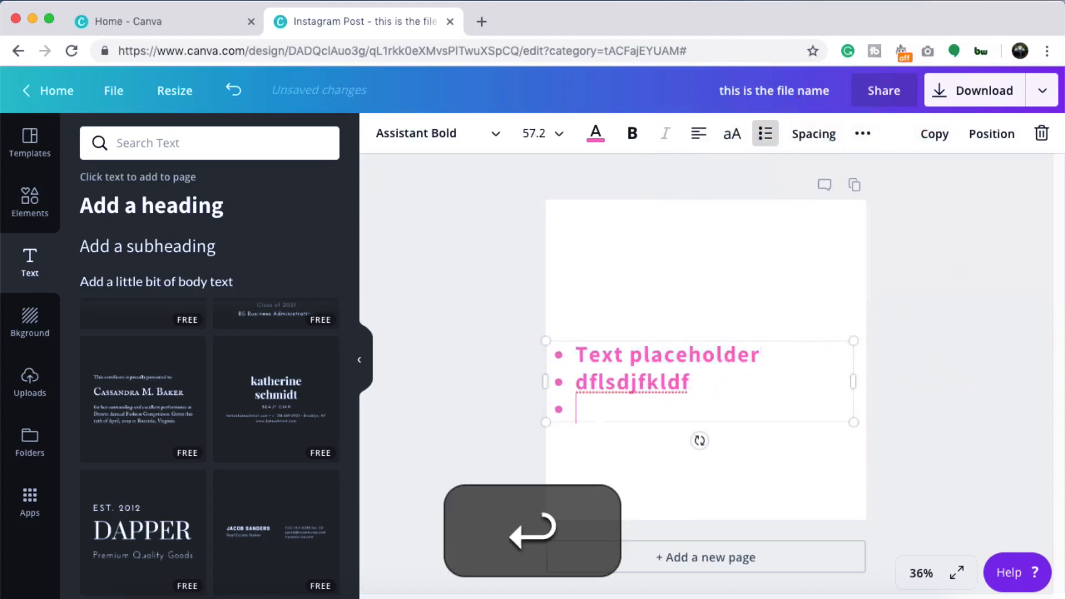
text(kdlkfhanfd)
key(Return)
text(kjhafkjd)
- Set the list's letter spacing to 64 and its line height to 1.33
click(814, 134)
mouse_move(913, 183)
mouse_down()
mouse_move(927, 183)
mouse_move(915, 183)
mouse_up()
mouse_move(925, 217)
mouse_down()
mouse_move(951, 219)
mouse_move(923, 217)
mouse_move(932, 217)
mouse_up()
click(1003, 319)
click(718, 360)
click(814, 134)
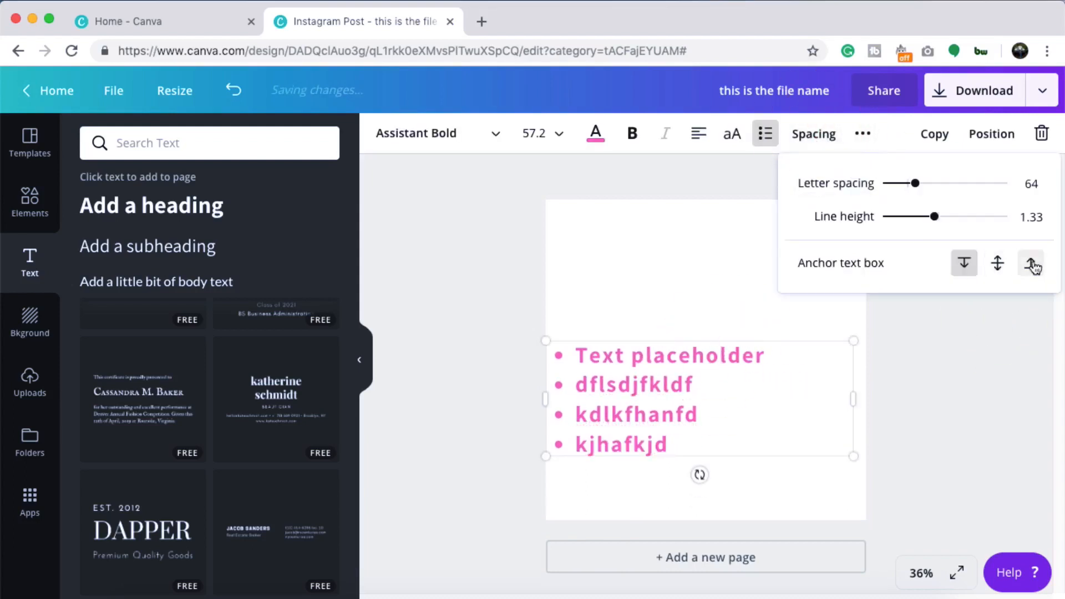
- Set the bulleted list's transparency to 83
click(863, 133)
click(818, 173)
mouse_move(781, 216)
mouse_down()
mouse_move(692, 214)
mouse_move(766, 217)
mouse_up()
click(808, 340)
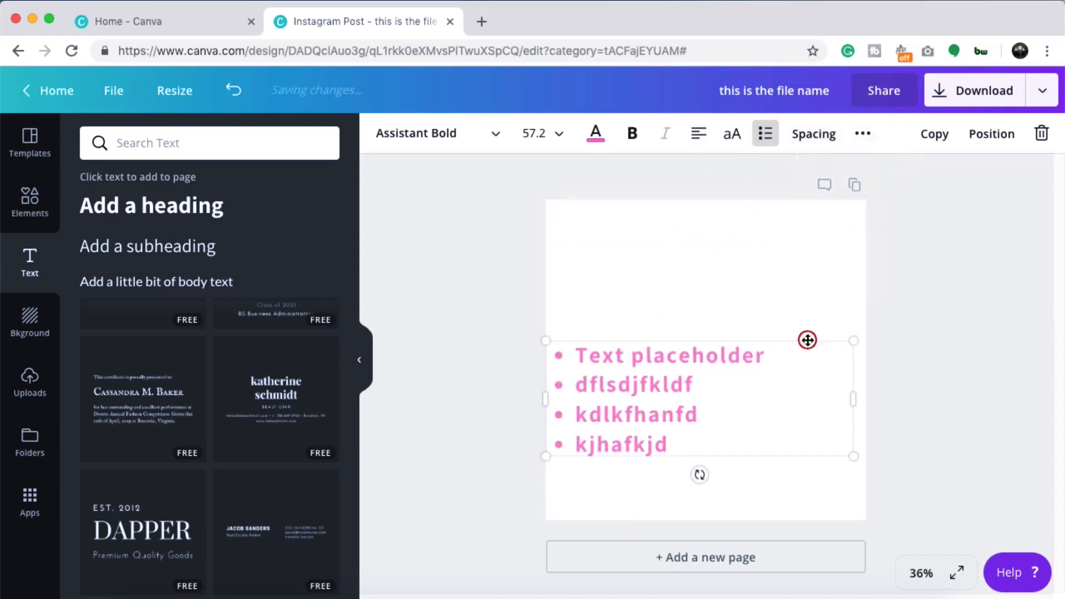
click(863, 133)
click(819, 173)
mouse_move(765, 216)
mouse_down()
mouse_move(697, 221)
mouse_move(762, 217)
mouse_up()
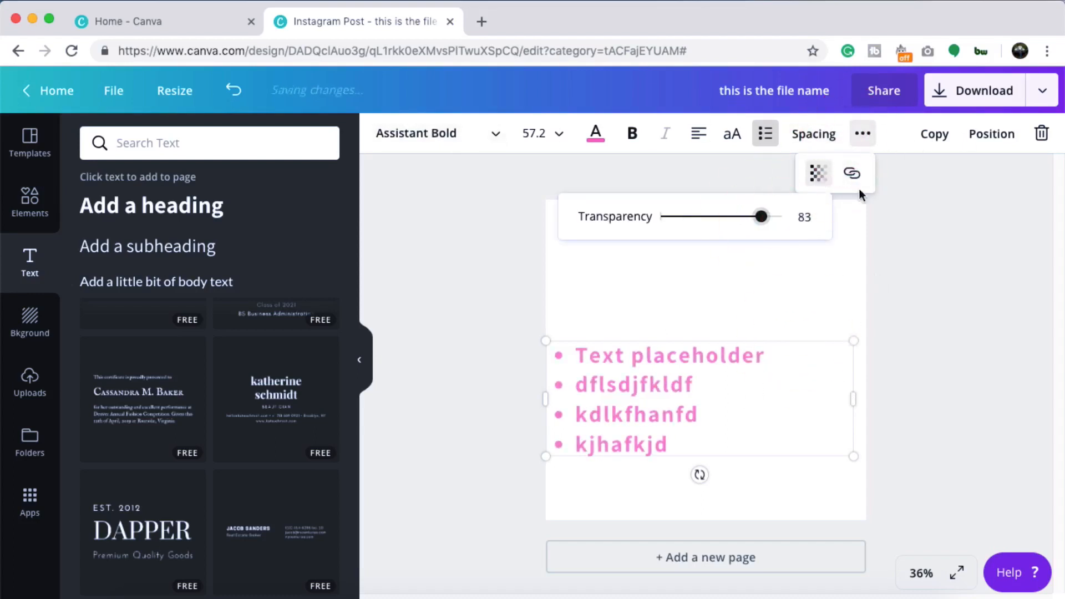
- Check the link option for the bulleted list and close it without adding a link
click(852, 173)
click(927, 231)
click(646, 366)
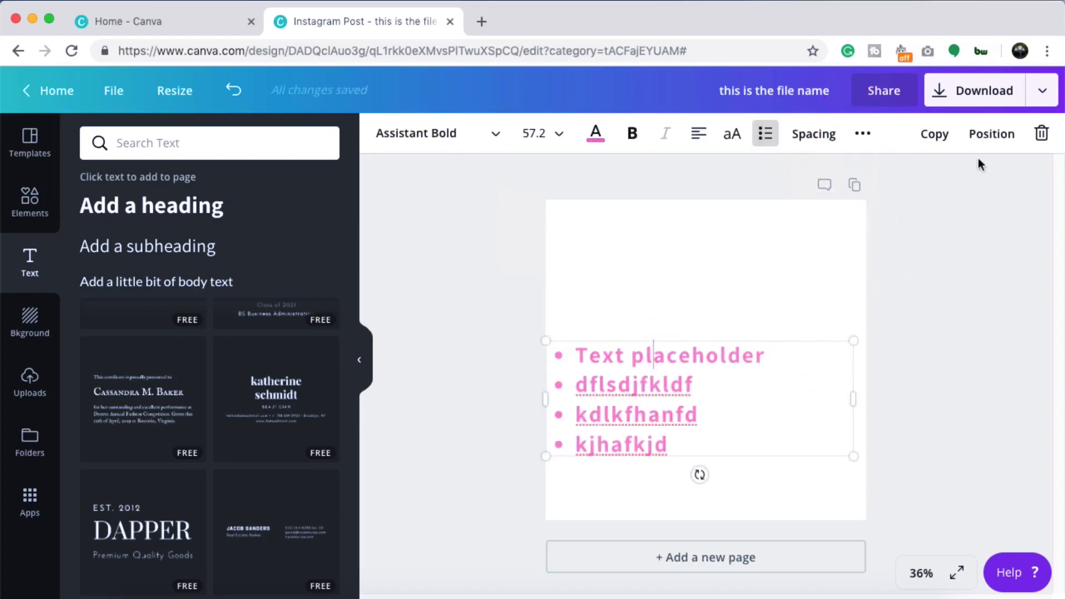
- Align the bulleted list to the bottom and right of the page
click(992, 133)
click(950, 335)
click(960, 435)
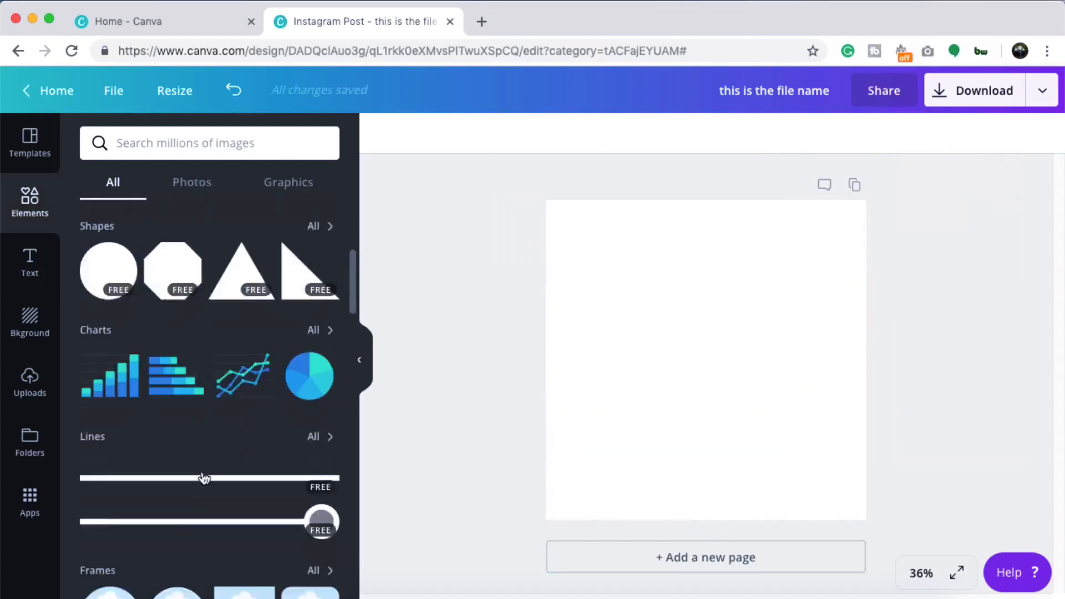
- Show all line elements, add one of them to the page and change its color
scroll(305, 311, down, 3)
click(305, 311)
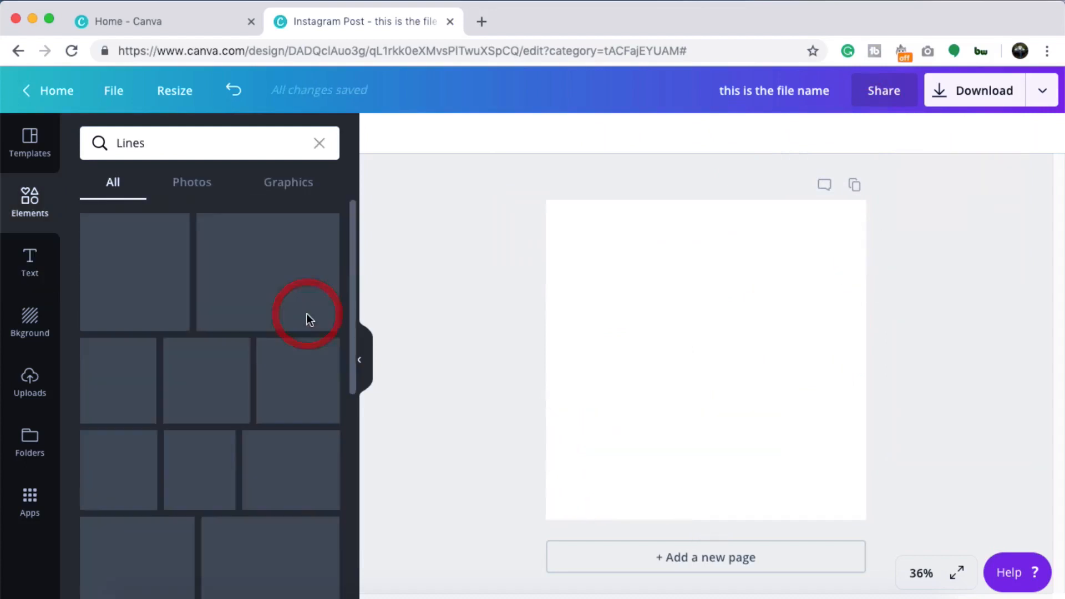
click(164, 409)
click(383, 133)
click(507, 299)
- Shorten and reposition the line, and delete it from the page
drag(834, 359, 644, 359)
drag(644, 374, 782, 387)
click(744, 357)
click(1041, 134)
- Add the yellow marker-shaped graphic with the blue outline from the Lines results
scroll(294, 371, down, 5)
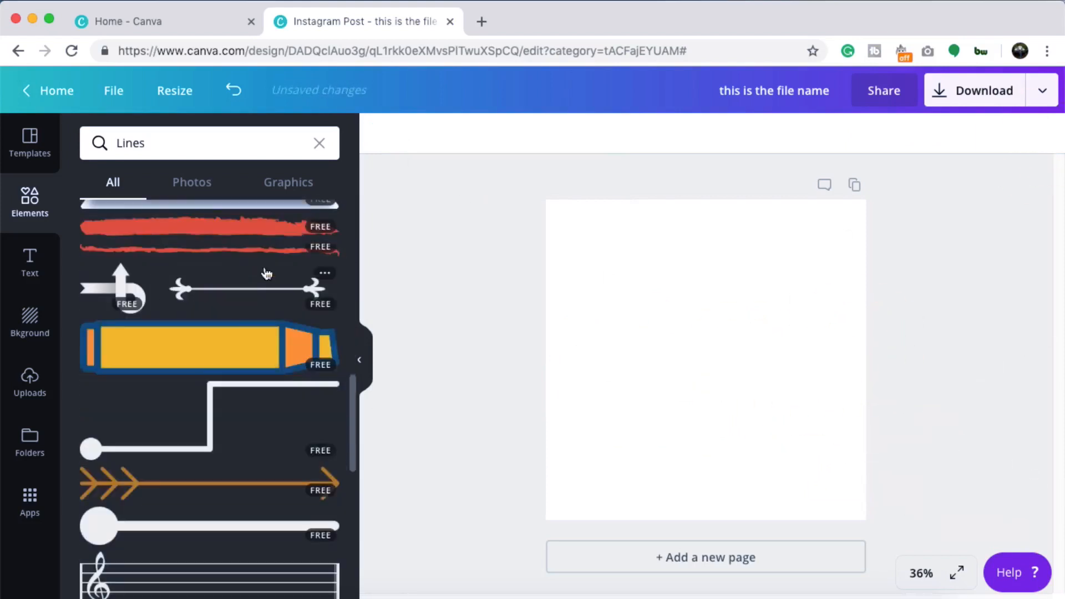
scroll(267, 355, up, 1)
click(210, 222)
click(224, 412)
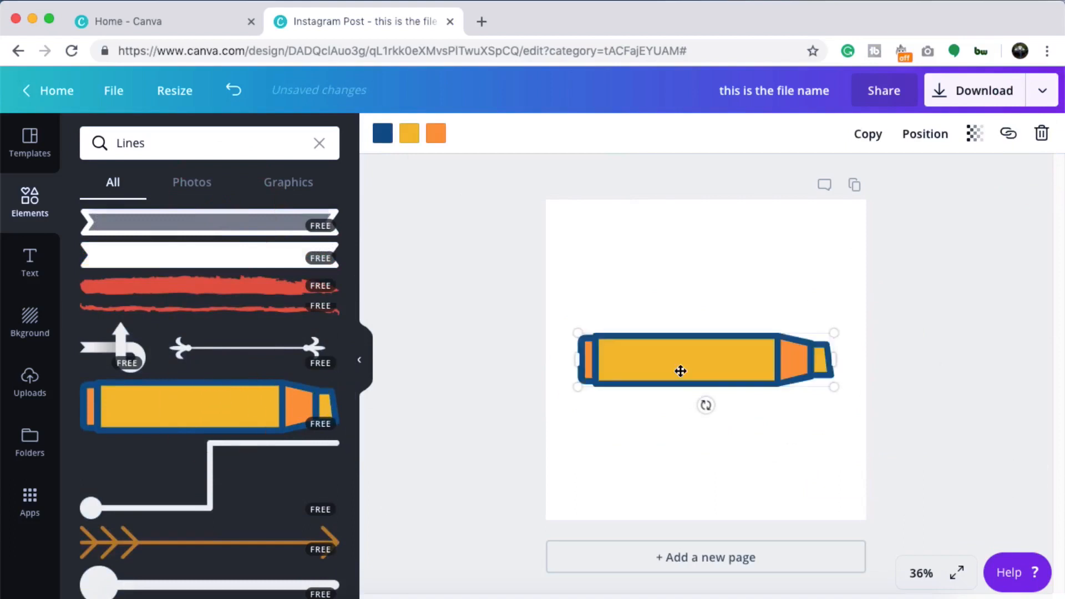
scroll(219, 442, down, 5)
- Recolor the marker graphic with a purple outline, a light purple body and red accents
click(383, 133)
click(536, 338)
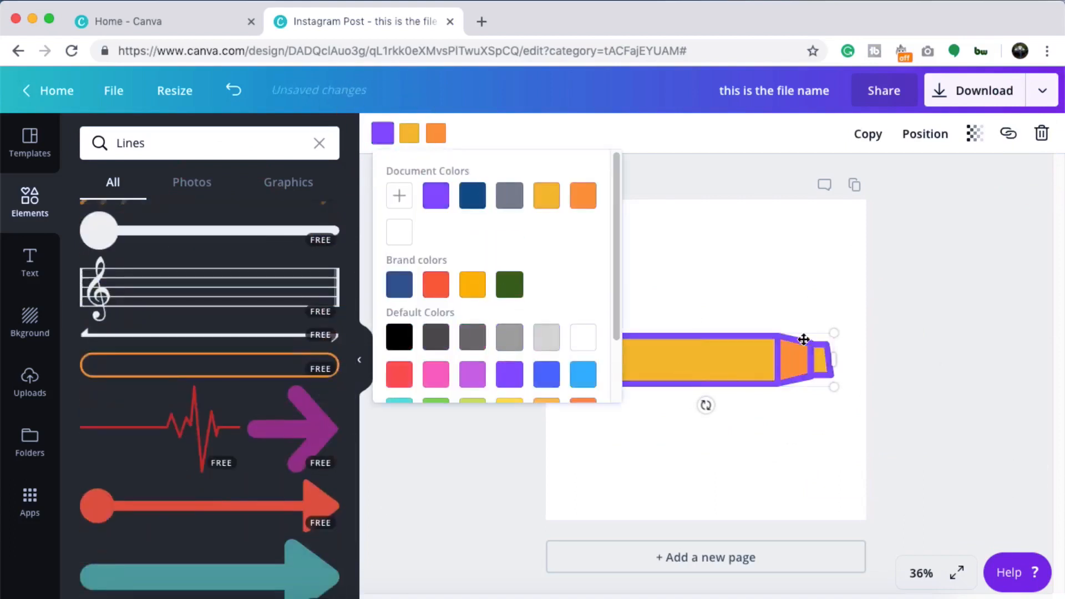
click(497, 337)
click(435, 133)
click(447, 338)
click(849, 397)
- Undo the marker's recoloring and insertion, and clear the Lines search
scroll(312, 514, down, 3)
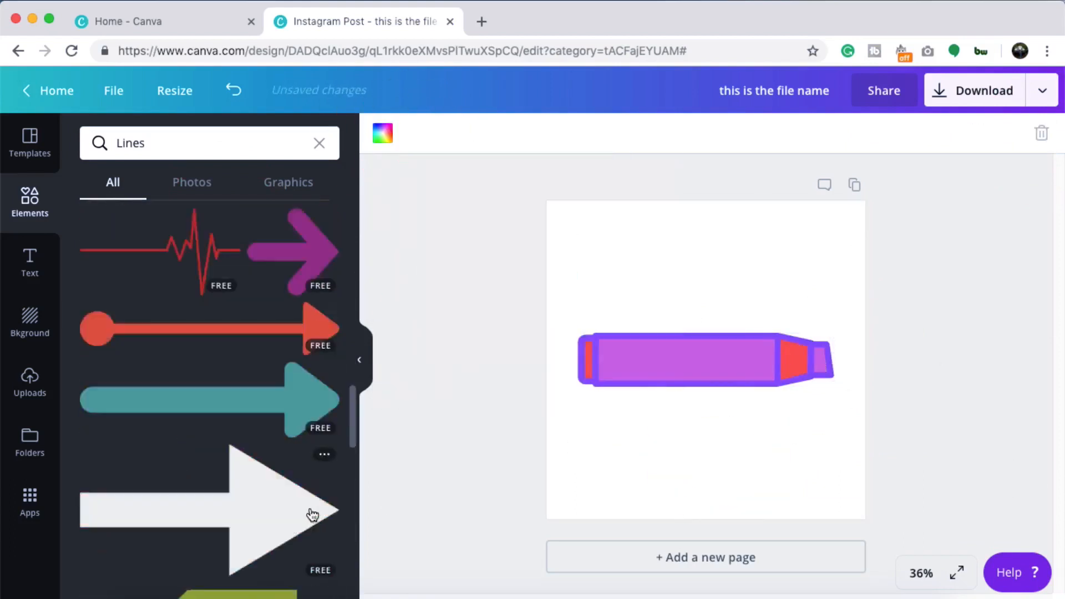
scroll(312, 513, up, 7)
key(super+z)
key(super+z)
key(super+z)
key(super+z)
key(super+z)
click(319, 143)
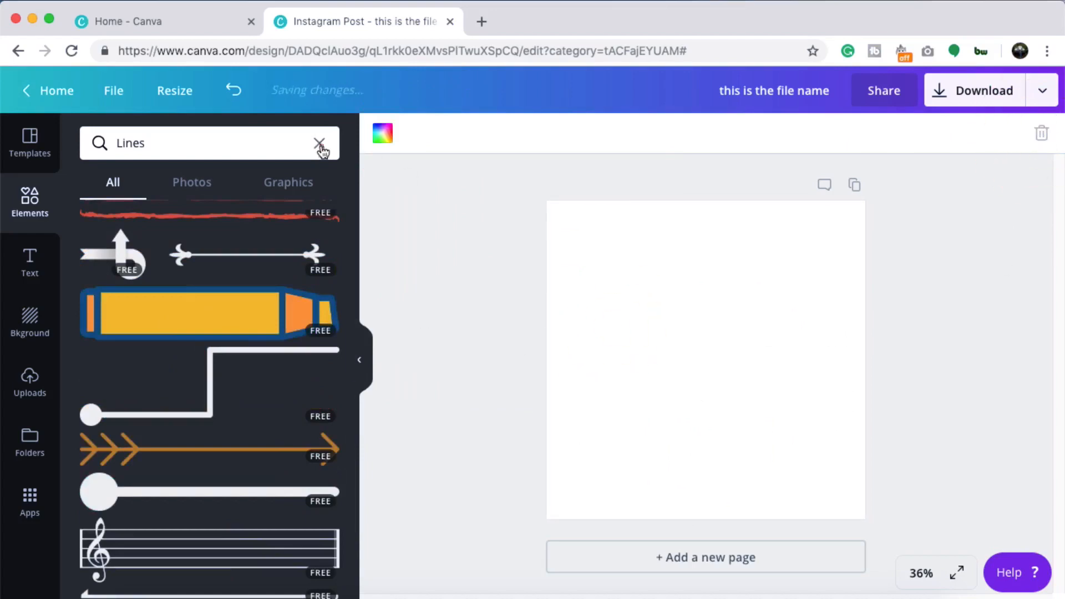
- Add a rounded square picture frame, shrink it and place it in the page's upper-left corner
scroll(314, 408, down, 1)
scroll(277, 438, up, 6)
scroll(245, 467, down, 3)
scroll(217, 388, up, 3)
scroll(167, 301, up, 4)
scroll(222, 327, down, 7)
click(307, 373)
drag(834, 493, 660, 312)
drag(625, 269, 601, 253)
- Add a circular picture frame, scale it down and place it in the page's upper-right area
click(110, 378)
drag(177, 378, 411, 313)
drag(834, 488, 737, 391)
drag(674, 313, 761, 281)
drag(244, 377, 611, 426)
drag(588, 388, 689, 490)
drag(773, 506, 633, 335)
key(Delete)
- Add a square picture frame, shrink it and place it below the rounded frame
click(245, 378)
drag(823, 480, 697, 351)
drag(638, 291, 638, 408)
- Add the game steering wheel from the graphics collection and move it over the frames
scroll(133, 421, up, 8)
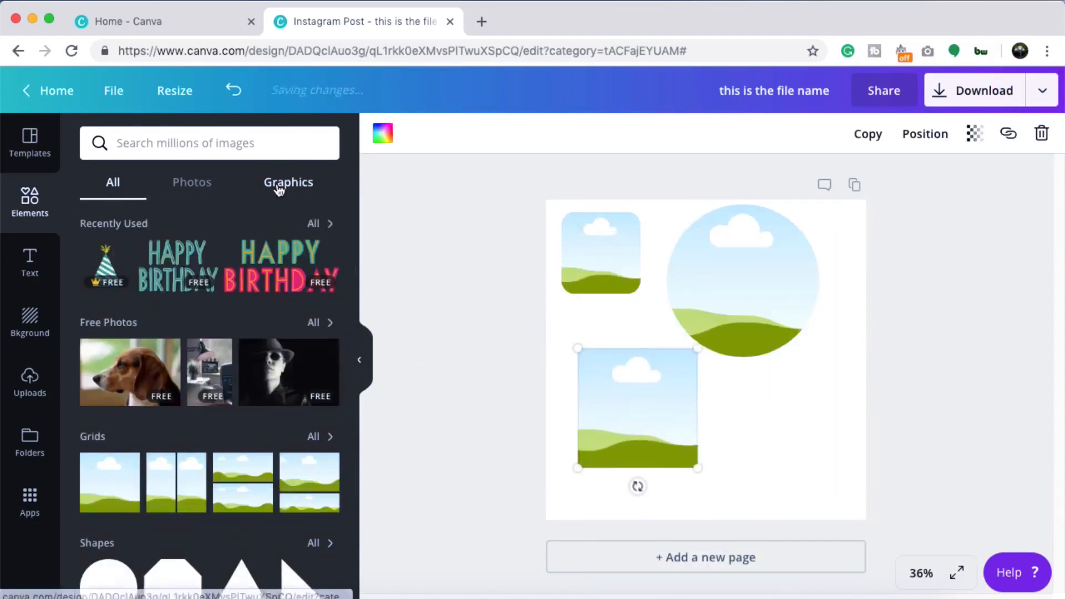
click(282, 183)
scroll(233, 288, down, 10)
click(200, 238)
drag(705, 360, 739, 305)
drag(739, 305, 725, 341)
- Undo the moves and the insertion of the steering wheel graphic
click(233, 90)
click(234, 90)
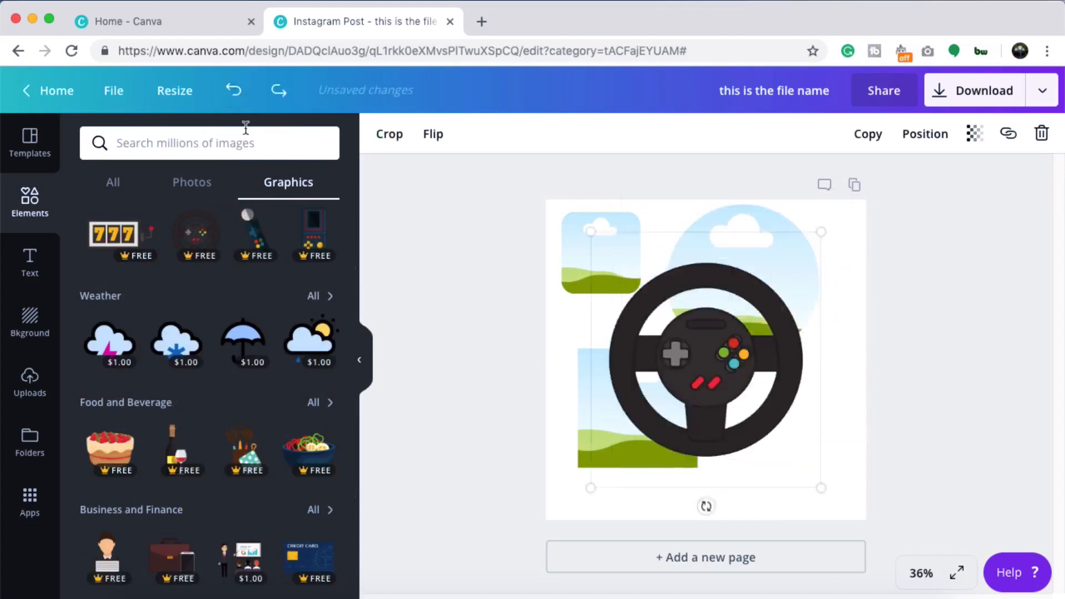
click(233, 90)
- Fill the rounded frame with the dog photo, the circle with the man in a hat and the square with the second free photo
click(113, 182)
drag(133, 371, 615, 249)
drag(296, 400, 755, 302)
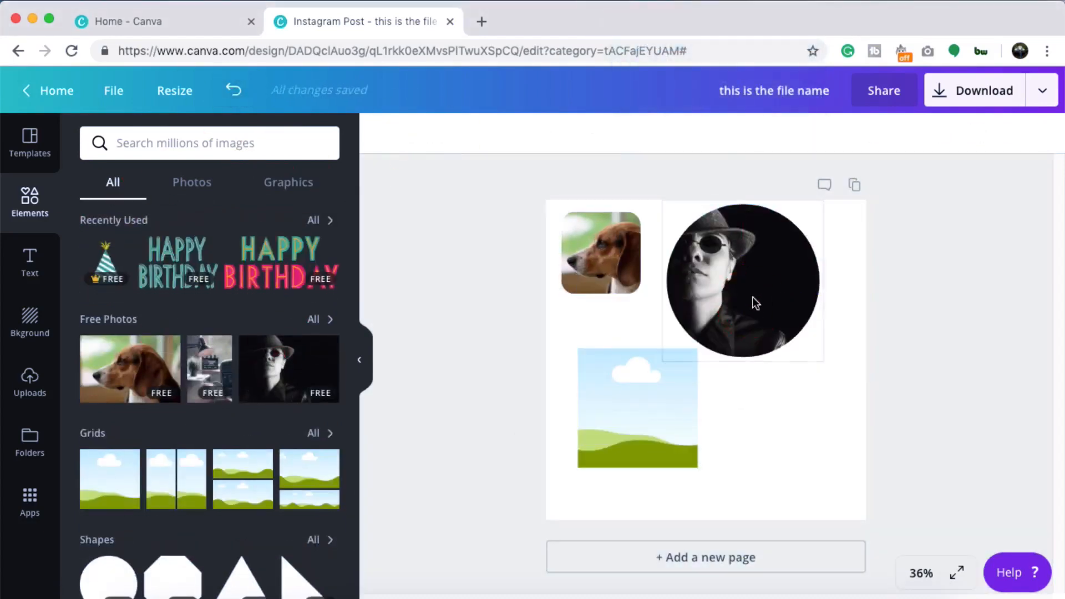
click(210, 369)
drag(688, 360, 615, 400)
click(822, 433)
- Move the dog photo frame to the page's lower-right area and reposition the other framed photos
drag(601, 253, 806, 447)
drag(744, 280, 787, 285)
double_click(625, 299)
drag(650, 394, 625, 329)
click(877, 308)
drag(818, 450, 750, 446)
- Apply the Summer Instagram Post template with the "Shall I compare thee to a summers day?" quote
scroll(237, 439, down, 10)
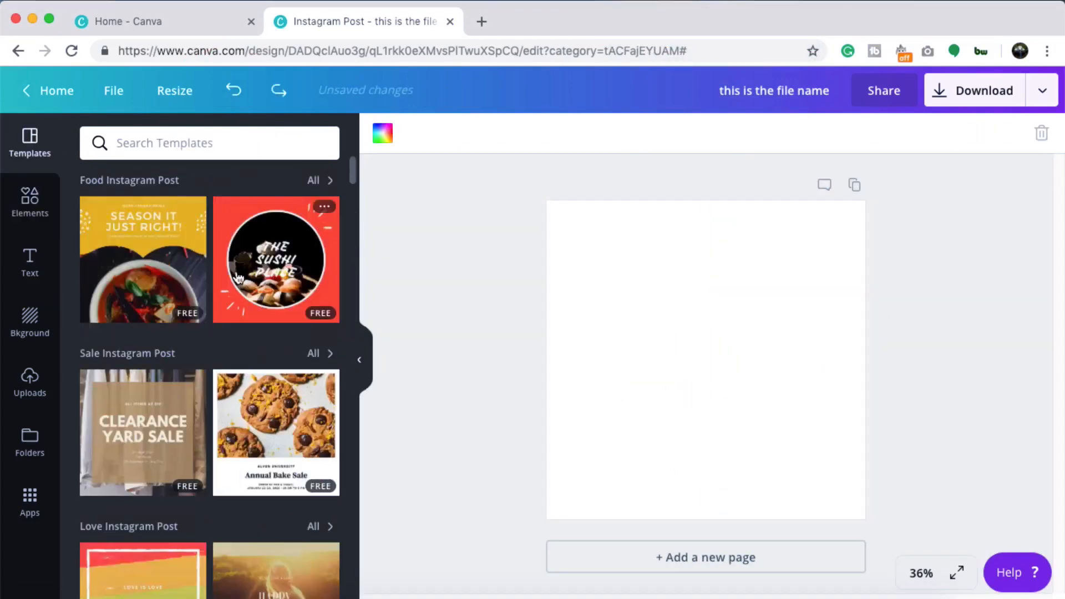
scroll(239, 277, down, 15)
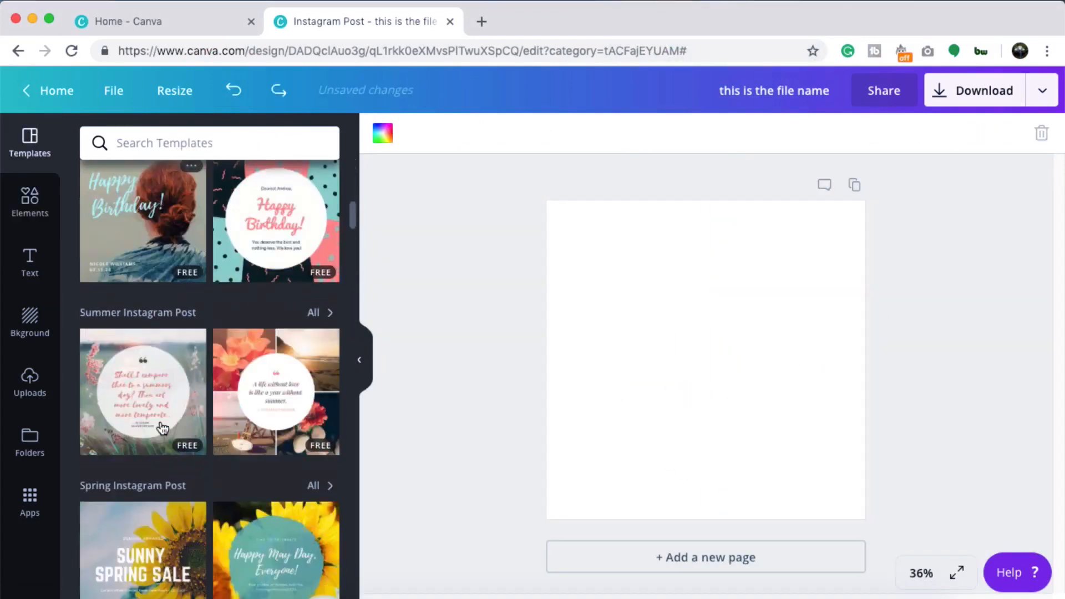
click(156, 370)
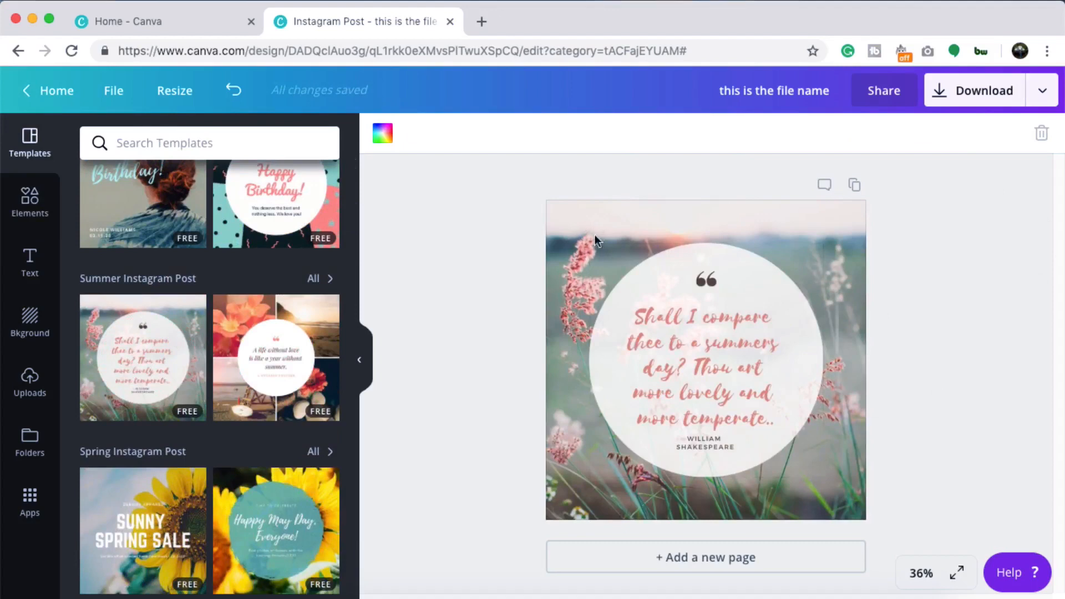
- Delete the whole background photo grid behind the quote
click(557, 212)
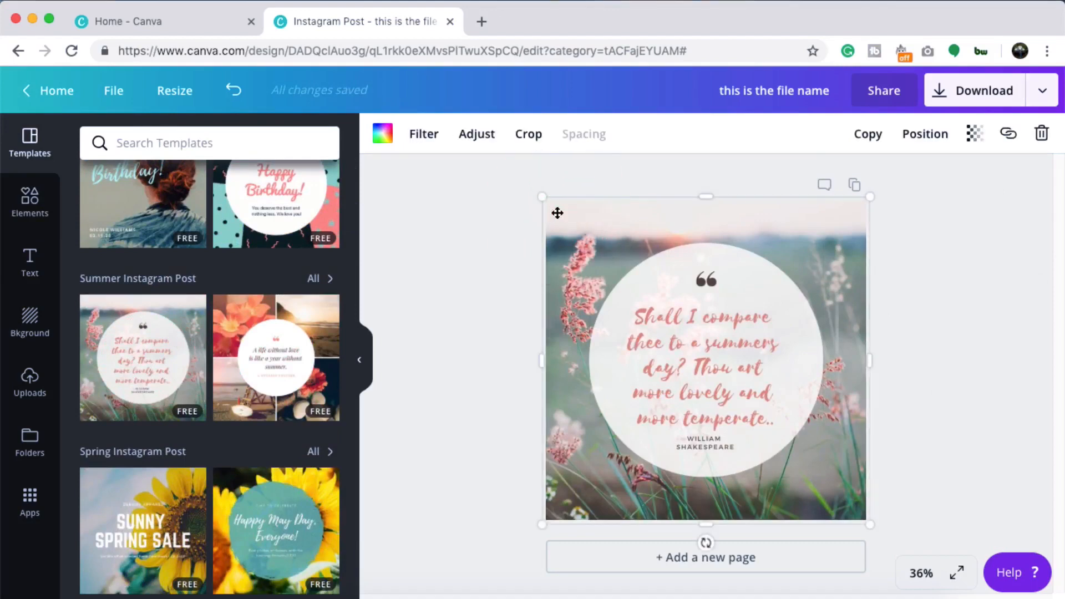
click(1043, 133)
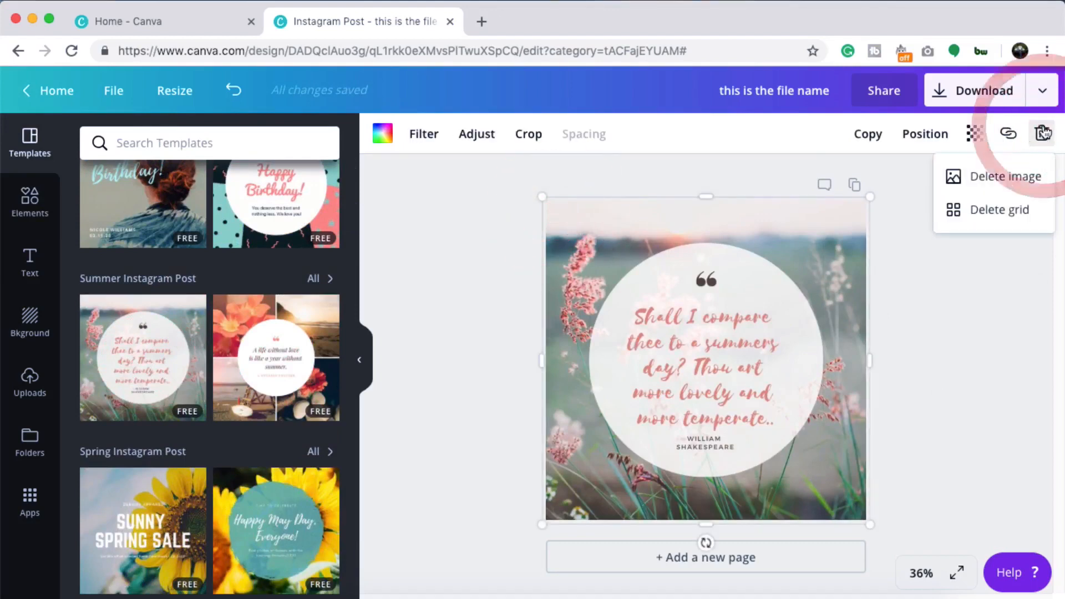
click(993, 211)
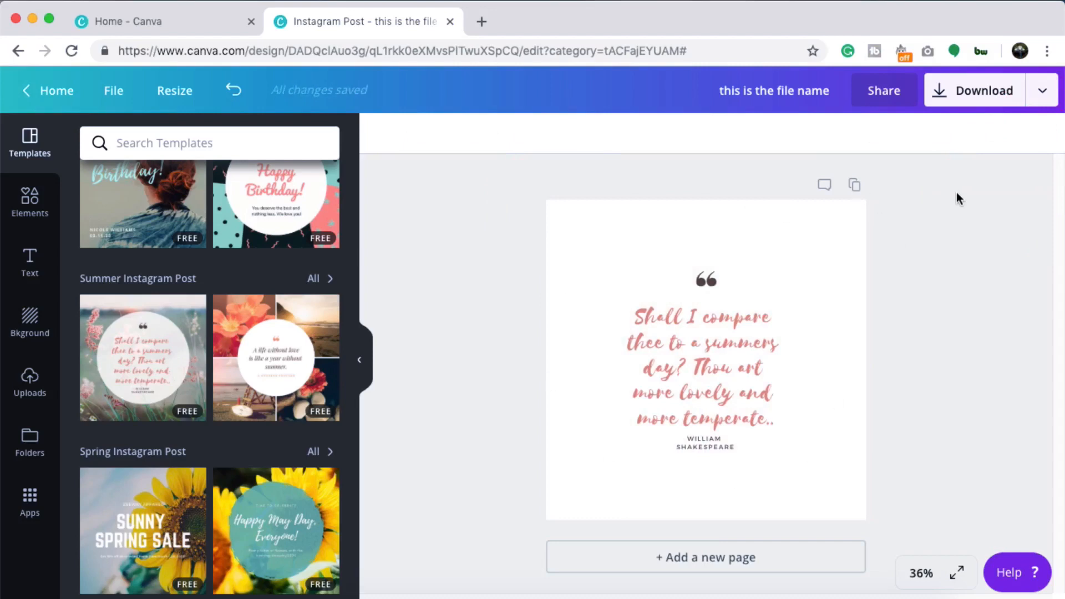
- Undo the grid deletion and delete only the image from the background grid
click(234, 90)
click(846, 216)
click(1042, 133)
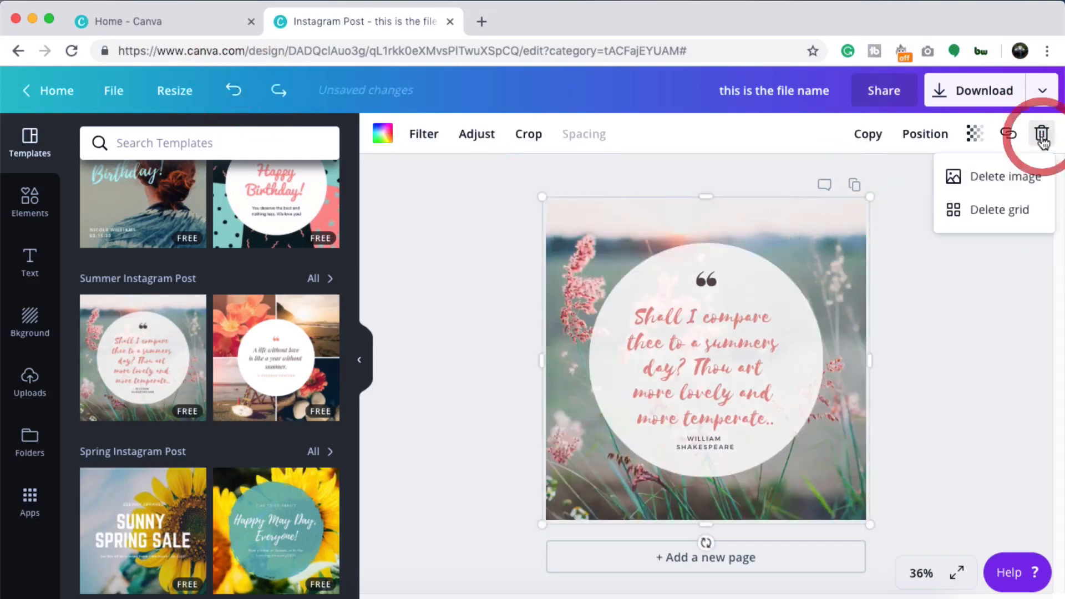
click(1006, 178)
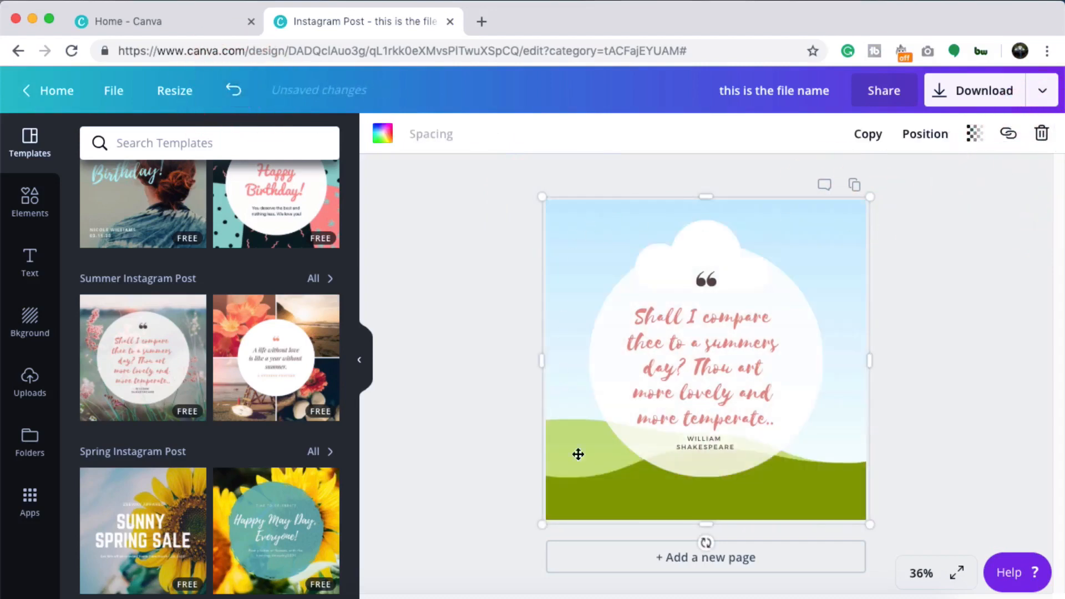
click(994, 232)
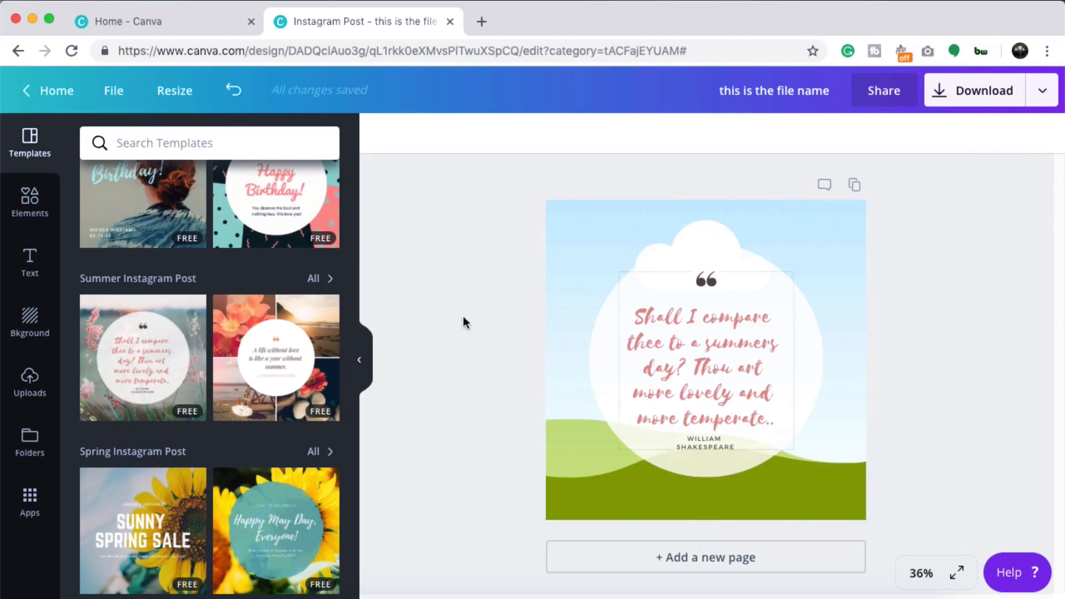
- Search the elements for "flowers" and limit the results to photos
click(30, 201)
click(143, 142)
text(fl)
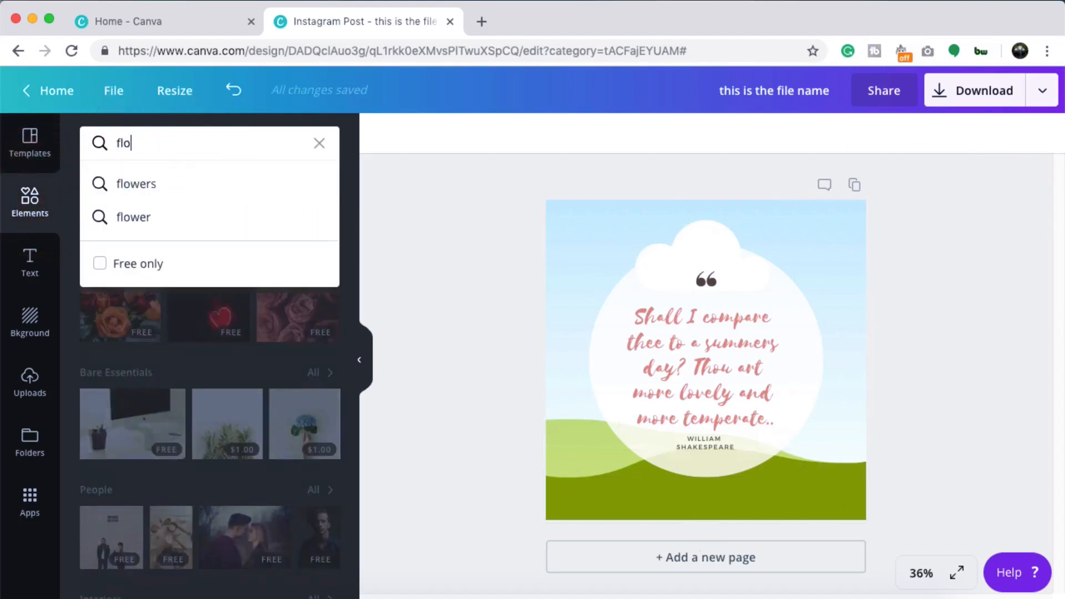
text(o)
key(Down)
key(Return)
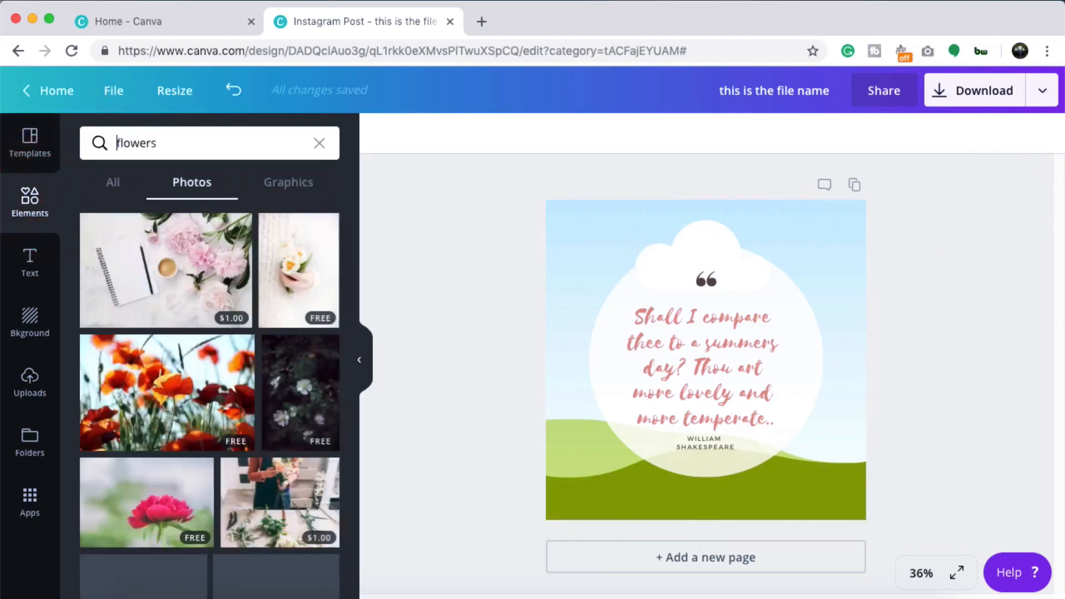
click(111, 187)
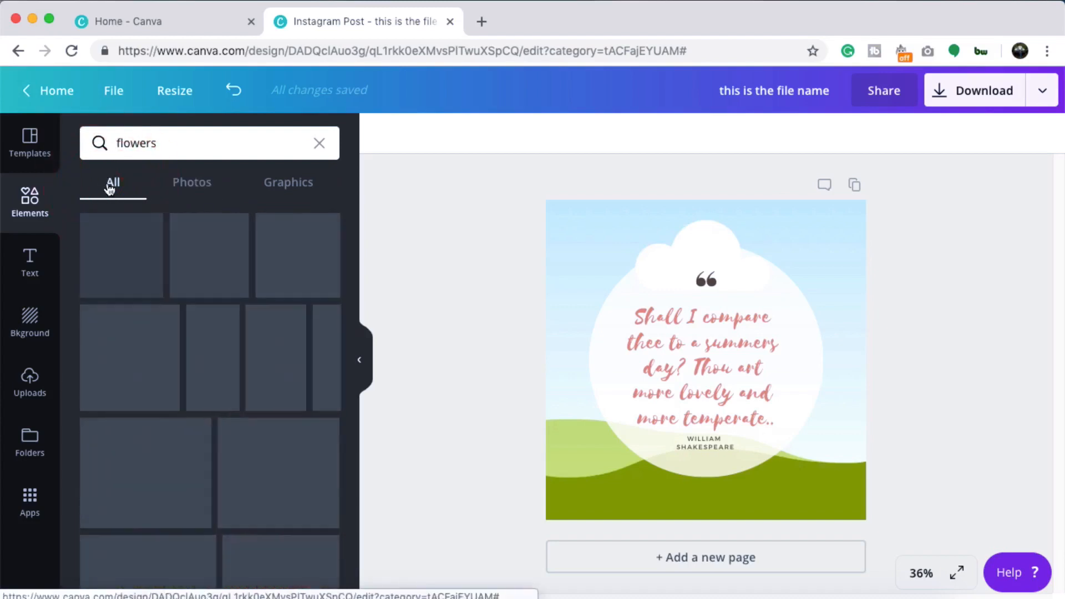
click(195, 183)
- Add the free red poppies photo and place it into the background grid so it fills the page
scroll(166, 383, down, 2)
scroll(167, 382, up, 2)
click(167, 384)
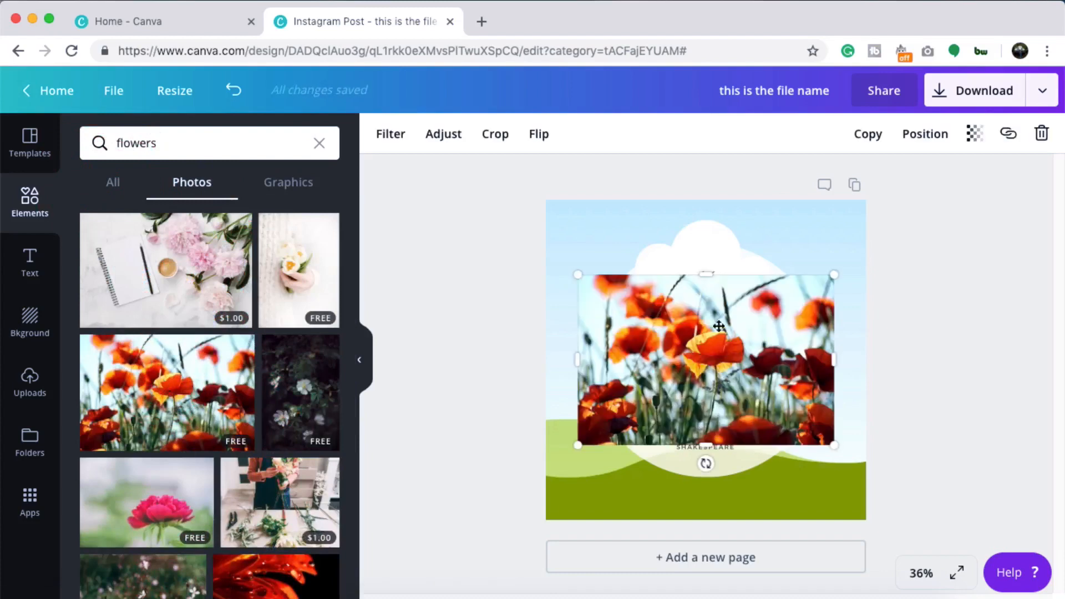
drag(724, 340, 817, 232)
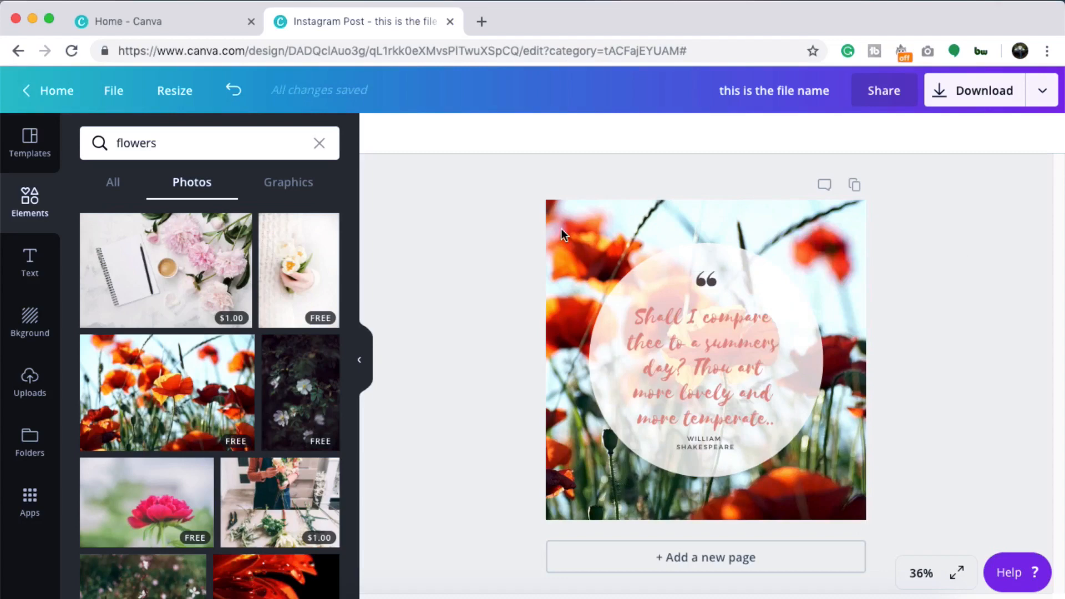
- Crop the background by shifting the poppies photo to the right within the grid, and apply it
click(577, 223)
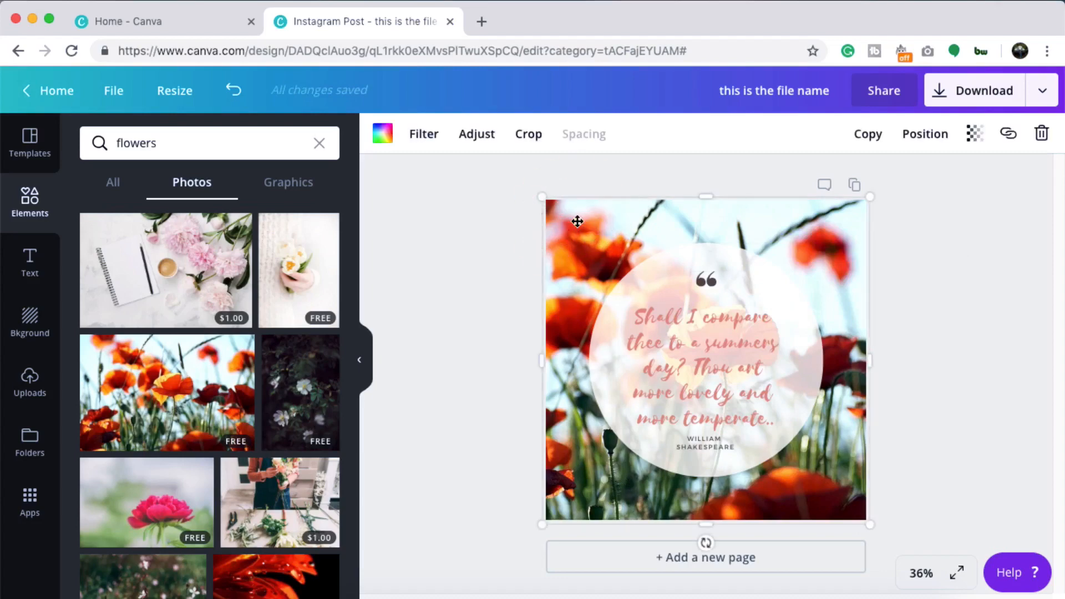
click(520, 137)
drag(618, 274, 704, 264)
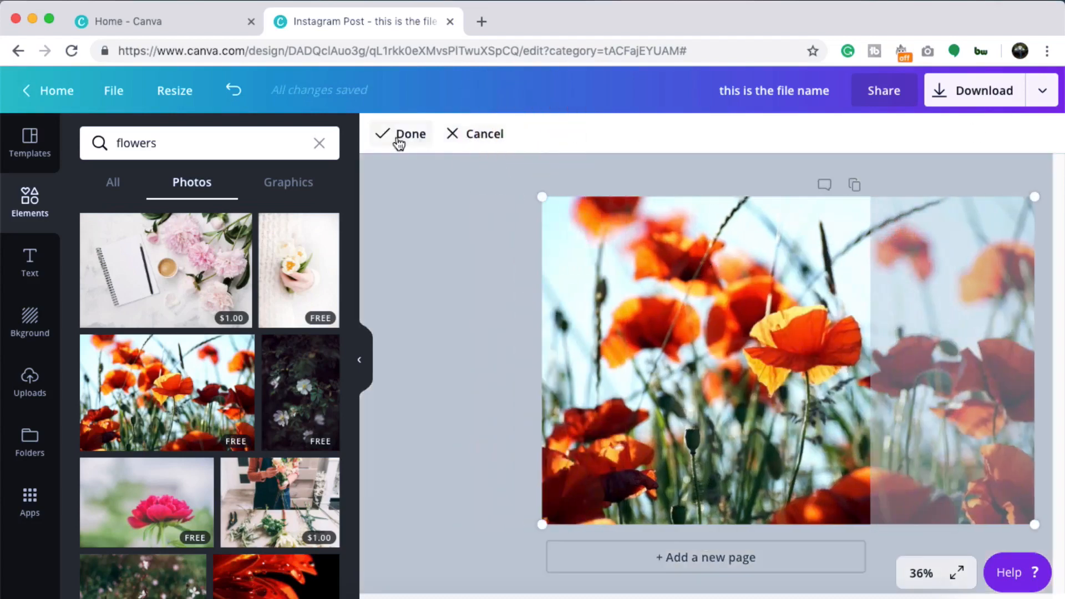
click(401, 135)
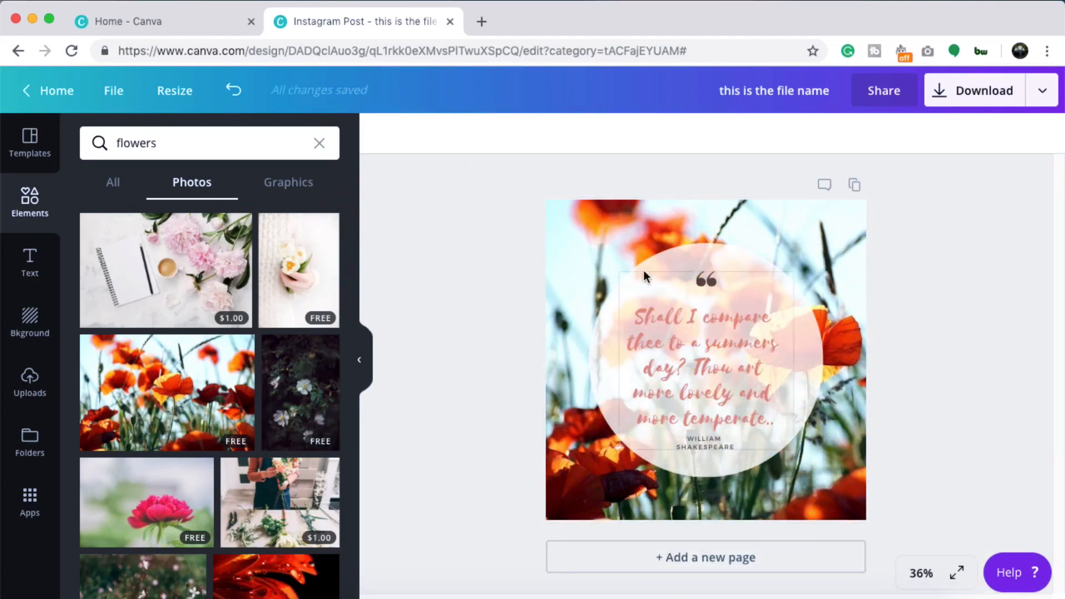
- Delete the translucent white circle behind the quote and clear the flowers search
click(677, 256)
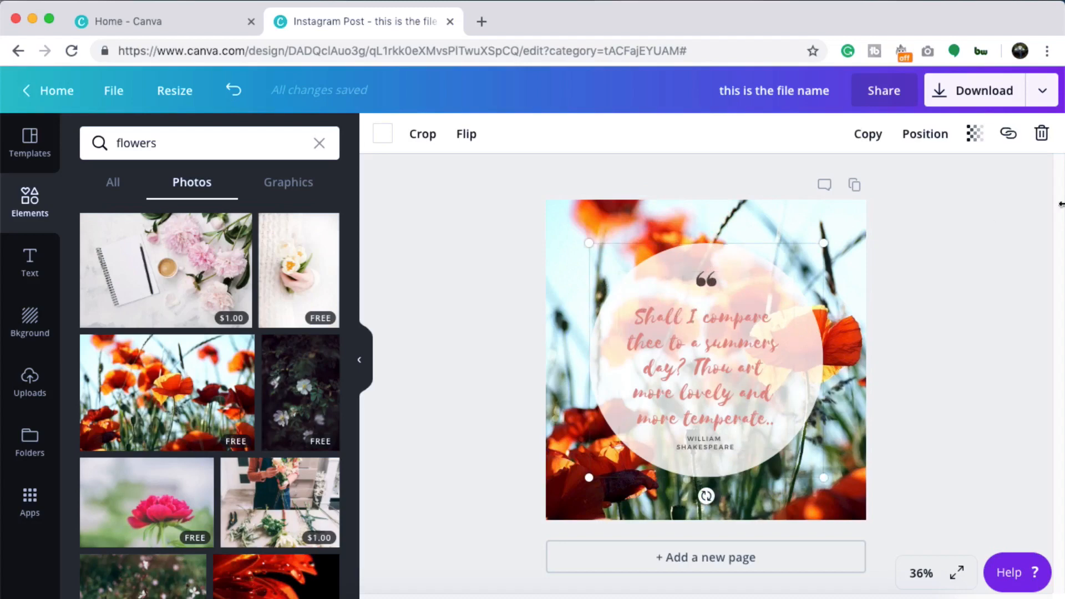
click(1042, 134)
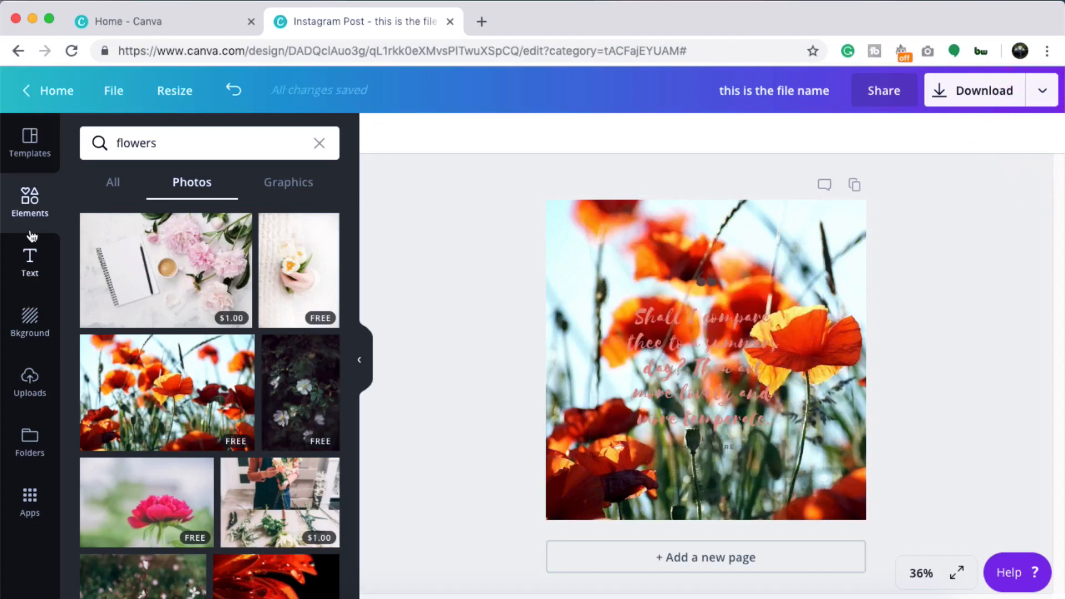
click(319, 143)
scroll(254, 437, up, 3)
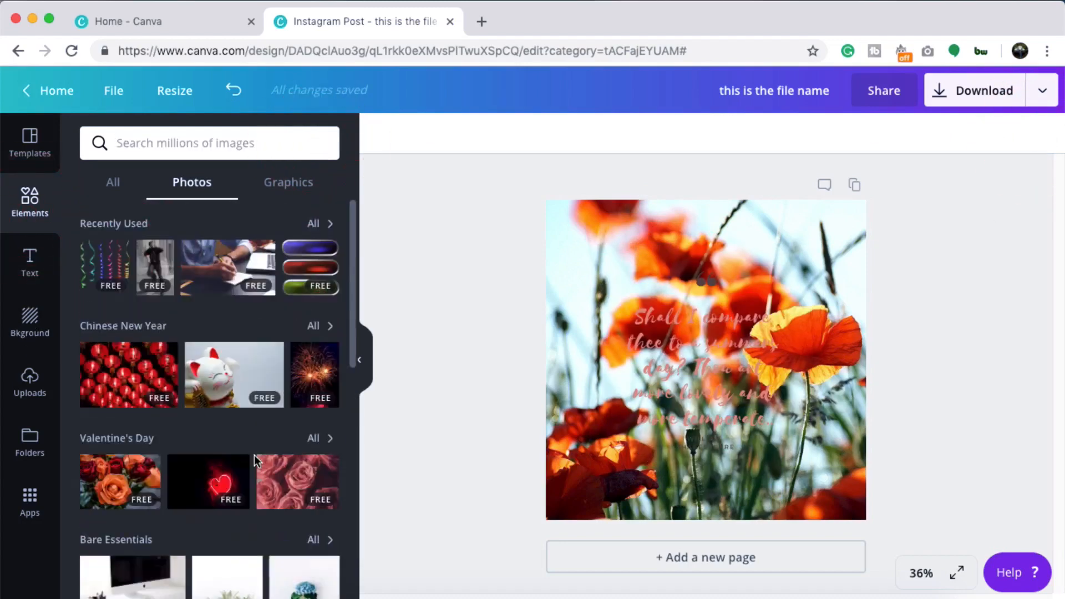
- Add a wide heart from the full Shapes collection and send it backward behind the quote text
click(114, 183)
scroll(178, 404, down, 3)
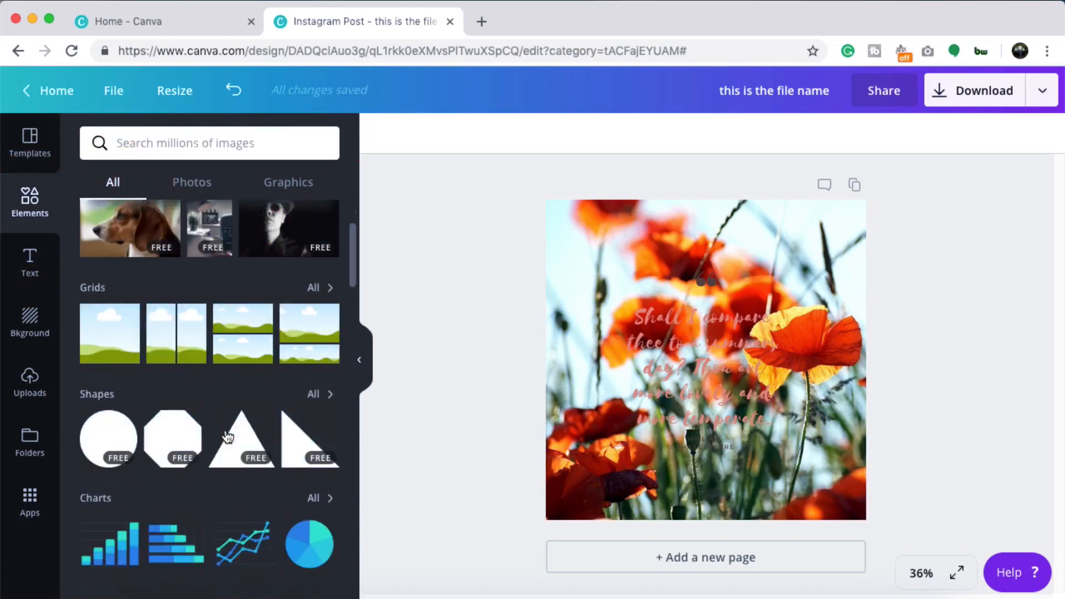
click(319, 361)
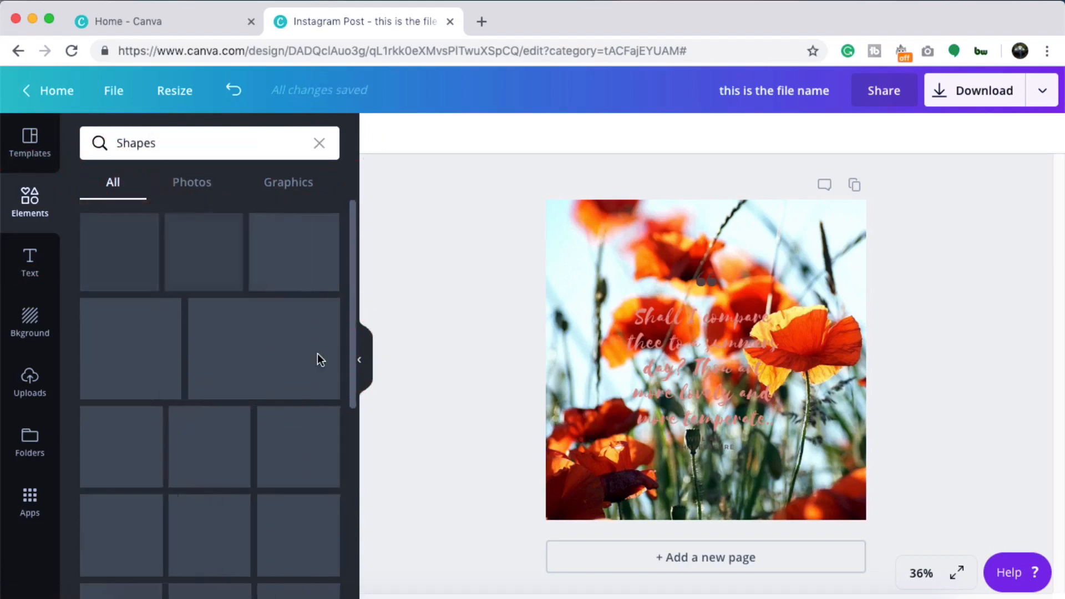
scroll(316, 358, down, 3)
scroll(314, 361, down, 6)
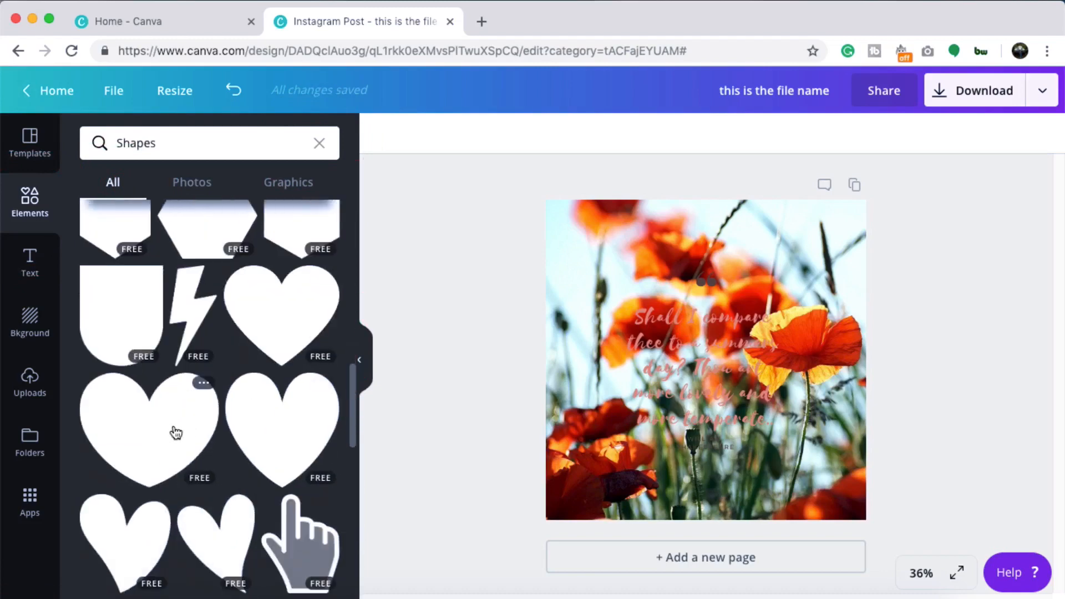
click(167, 430)
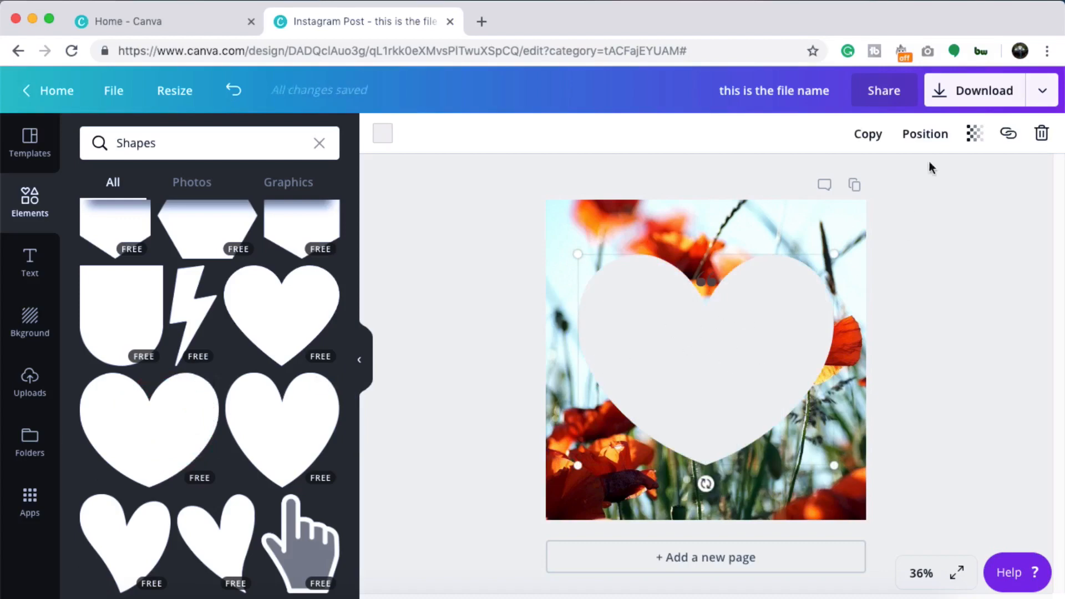
click(928, 136)
click(899, 212)
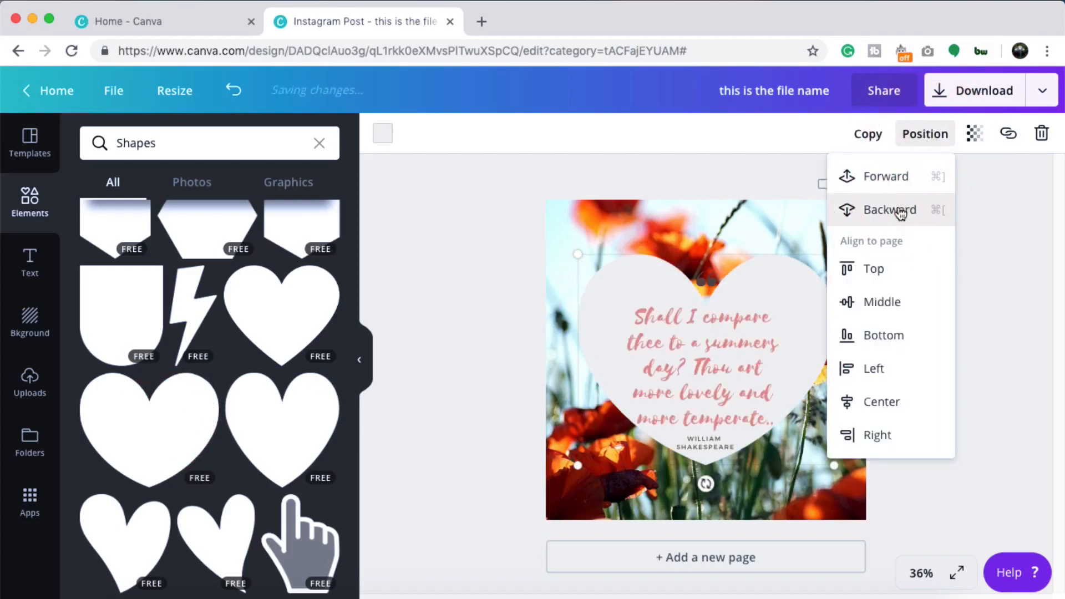
- Lower the heart's opacity so the poppies show through behind the quote
click(1019, 258)
click(821, 282)
click(980, 139)
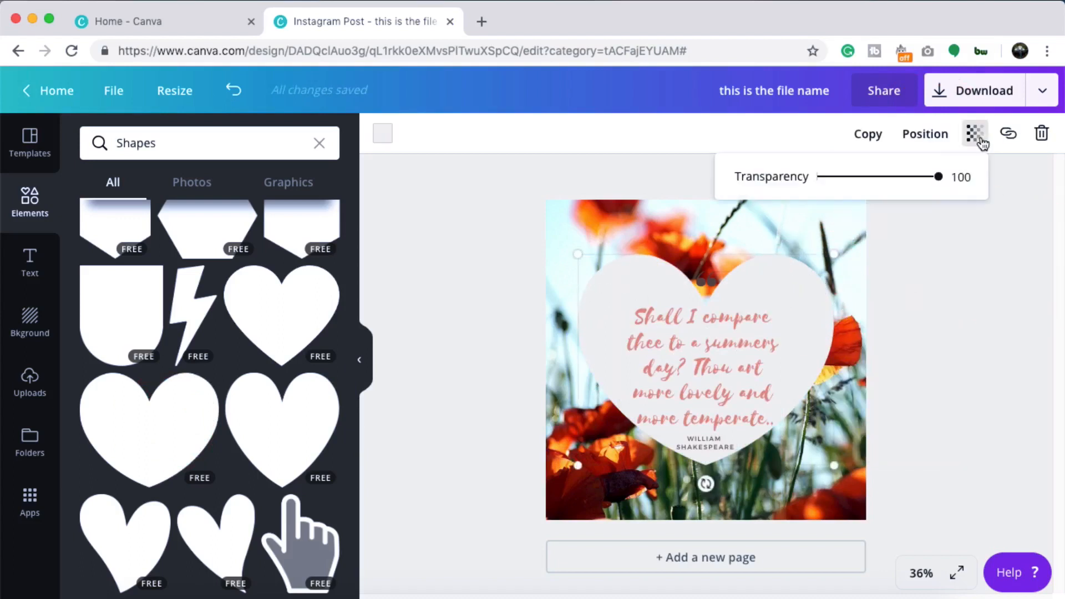
drag(939, 178, 910, 178)
click(968, 300)
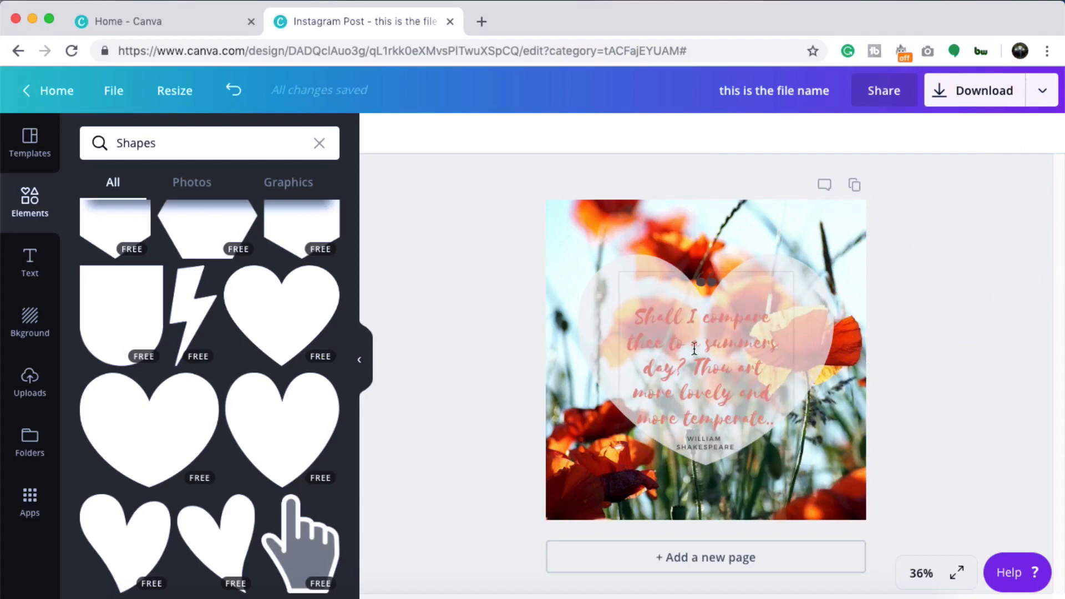
- Examine which elements belong to the quote's group by selecting the quote text, author line and quotation marks
click(716, 347)
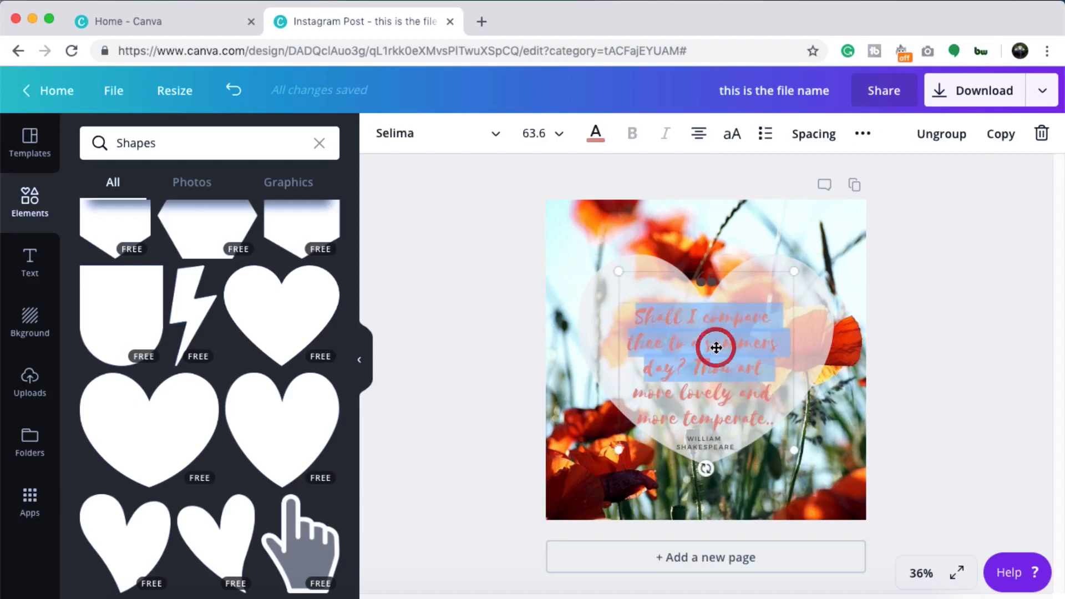
key(super)
click(698, 322)
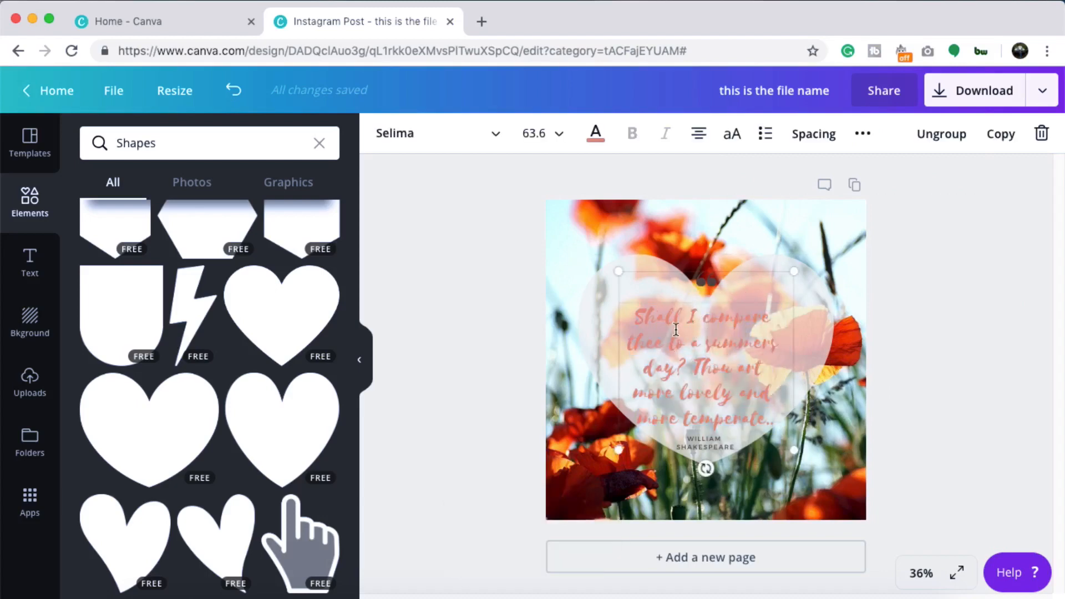
click(694, 443)
click(702, 368)
click(707, 281)
click(694, 353)
click(899, 348)
mouse_move(706, 350)
mouse_down()
mouse_move(671, 352)
mouse_move(664, 335)
mouse_move(582, 310)
mouse_move(725, 366)
mouse_move(721, 311)
mouse_move(695, 336)
mouse_move(715, 380)
mouse_move(707, 317)
mouse_move(707, 381)
mouse_move(707, 318)
mouse_move(704, 361)
mouse_move(705, 352)
mouse_up()
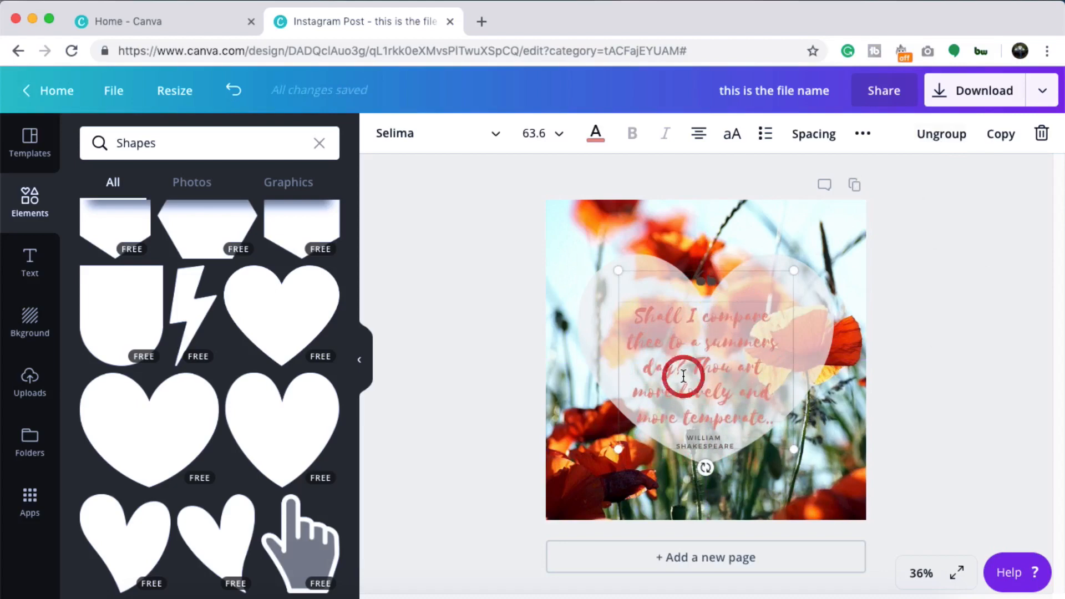
- Ungroup the quote elements, shift them individually and delete the quotation marks on their own
click(952, 135)
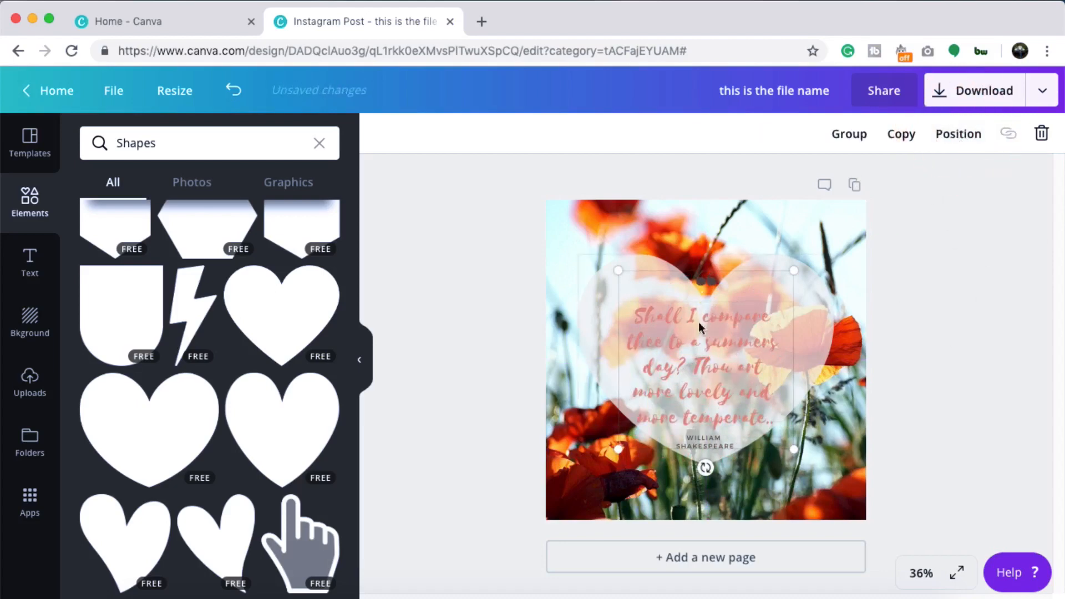
click(961, 254)
drag(707, 354, 714, 395)
drag(702, 444, 706, 444)
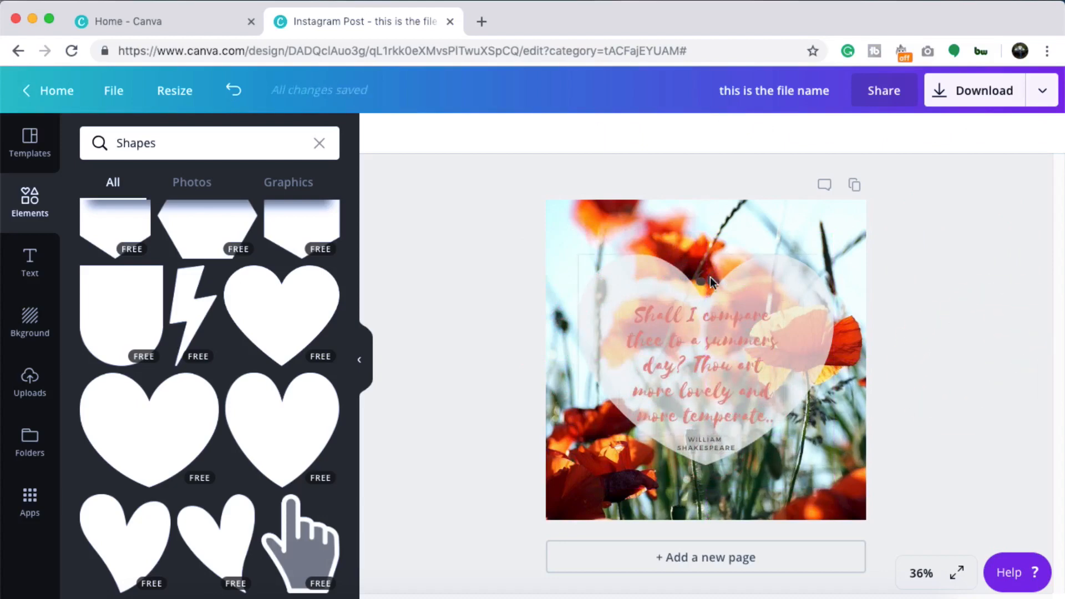
click(771, 283)
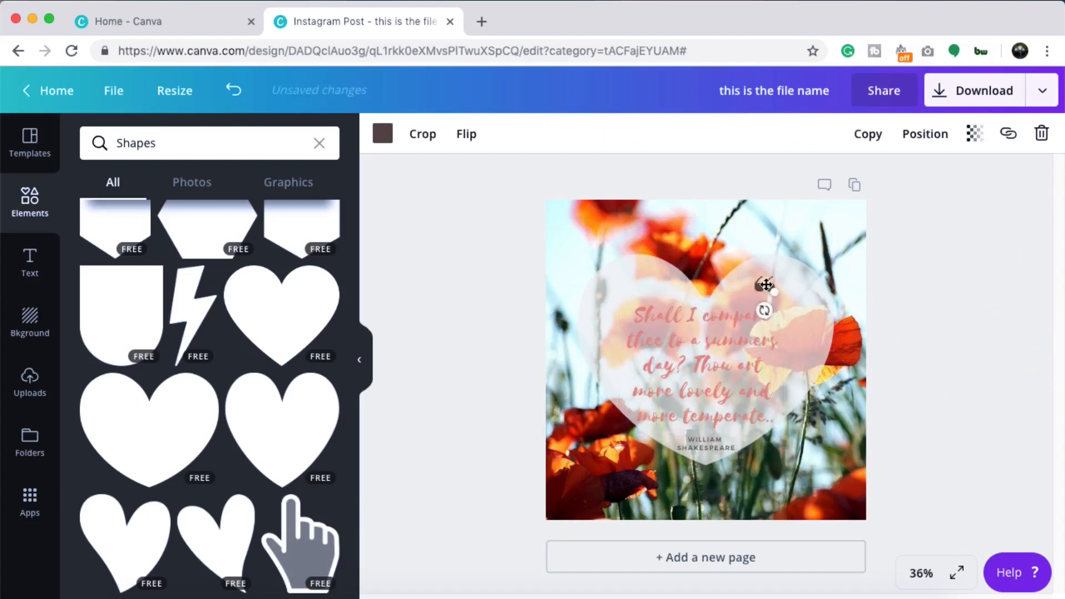
click(1043, 137)
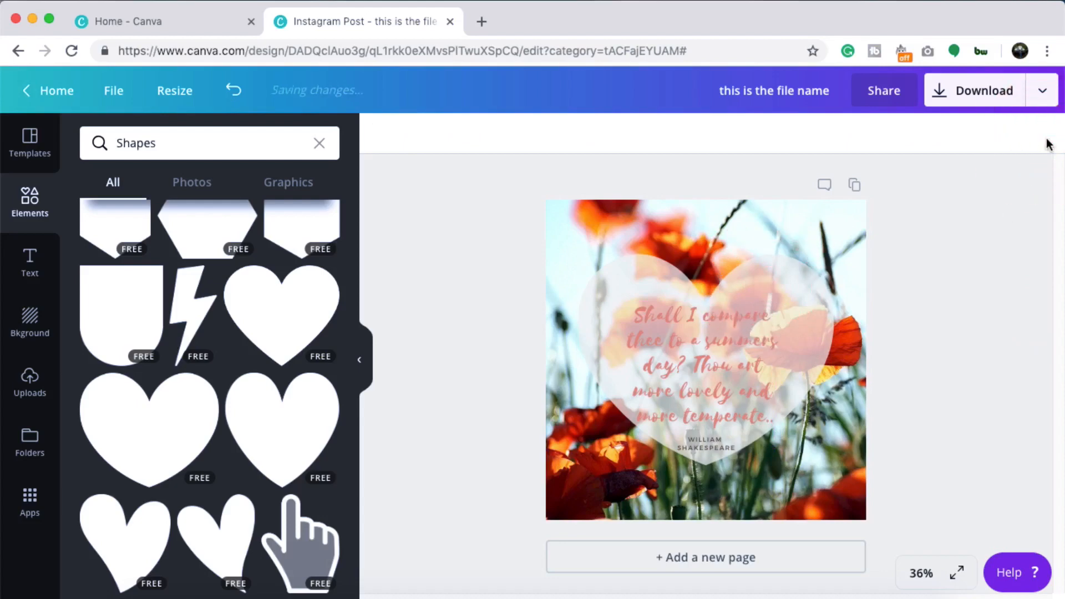
- Undo the deletion and the ungrouping, and move the grouped quote down into the heart
click(234, 90)
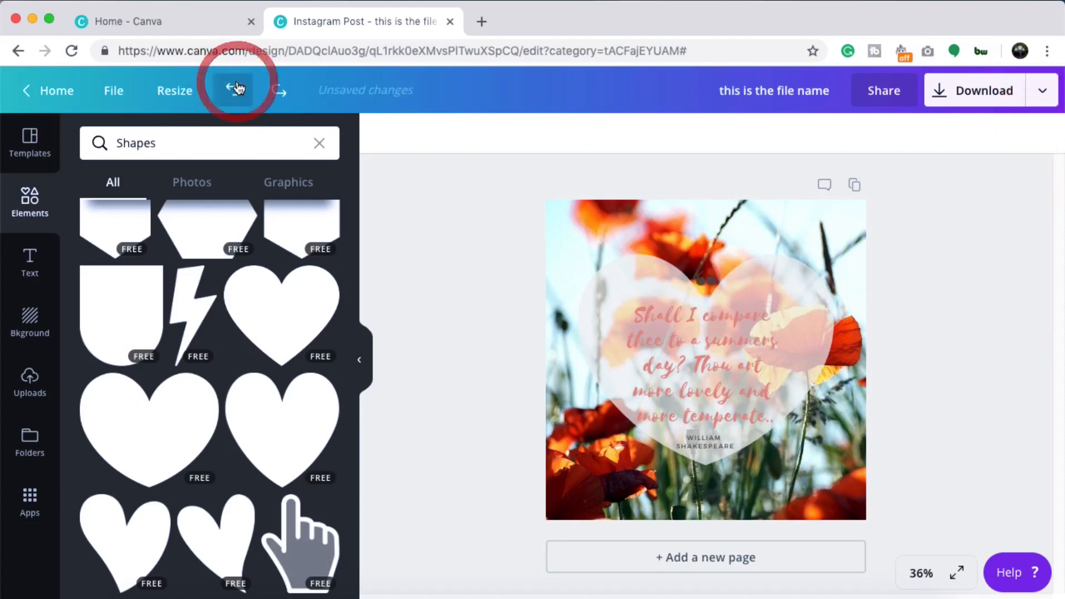
click(225, 94)
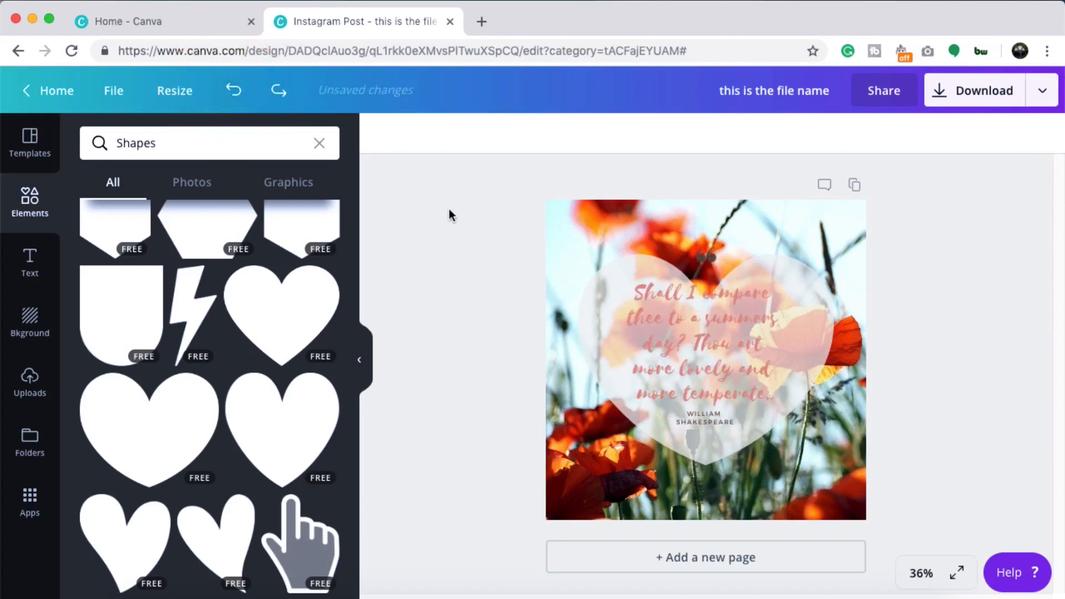
drag(703, 338, 706, 362)
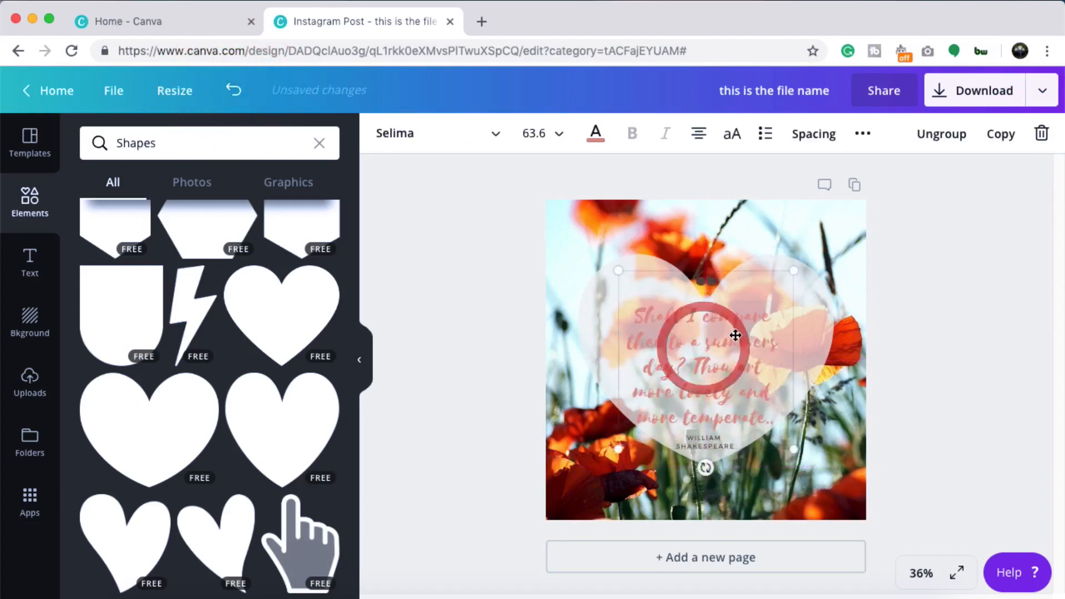
- Delete the whole quote group and undo the deletion
click(1043, 136)
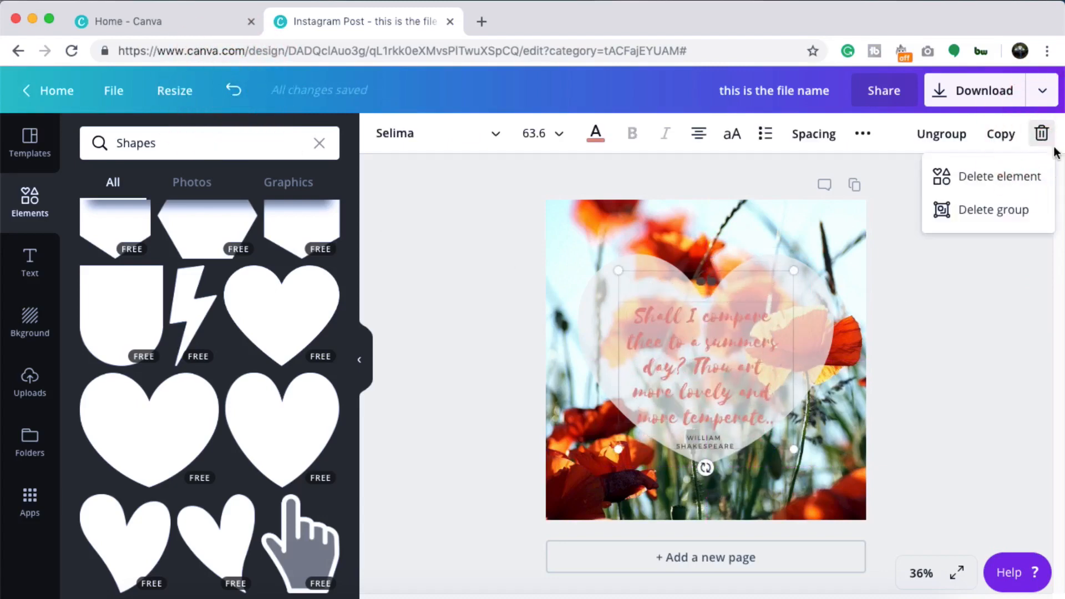
click(993, 216)
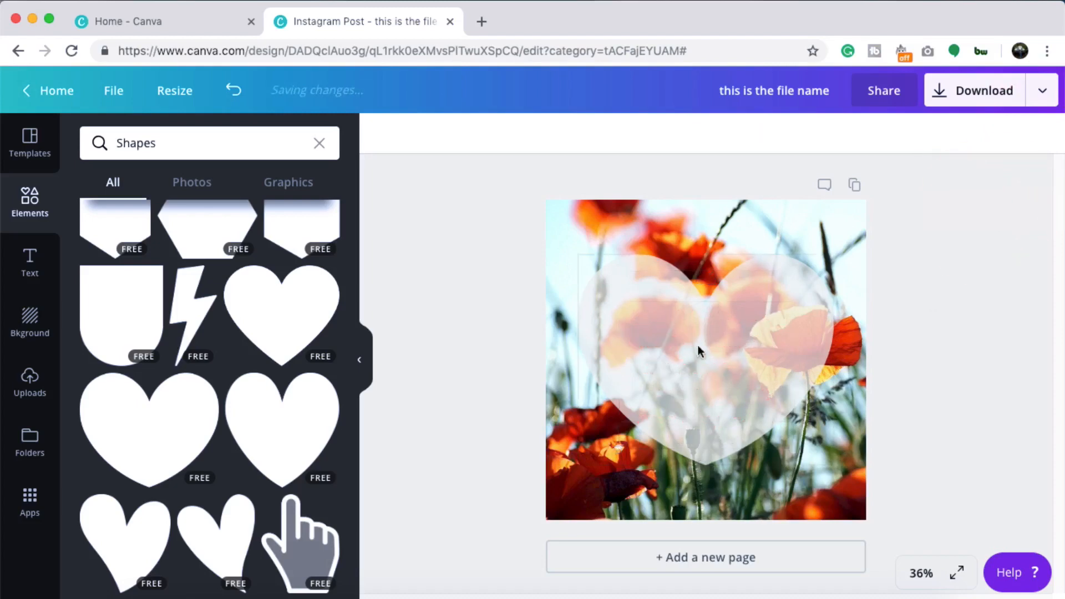
click(233, 90)
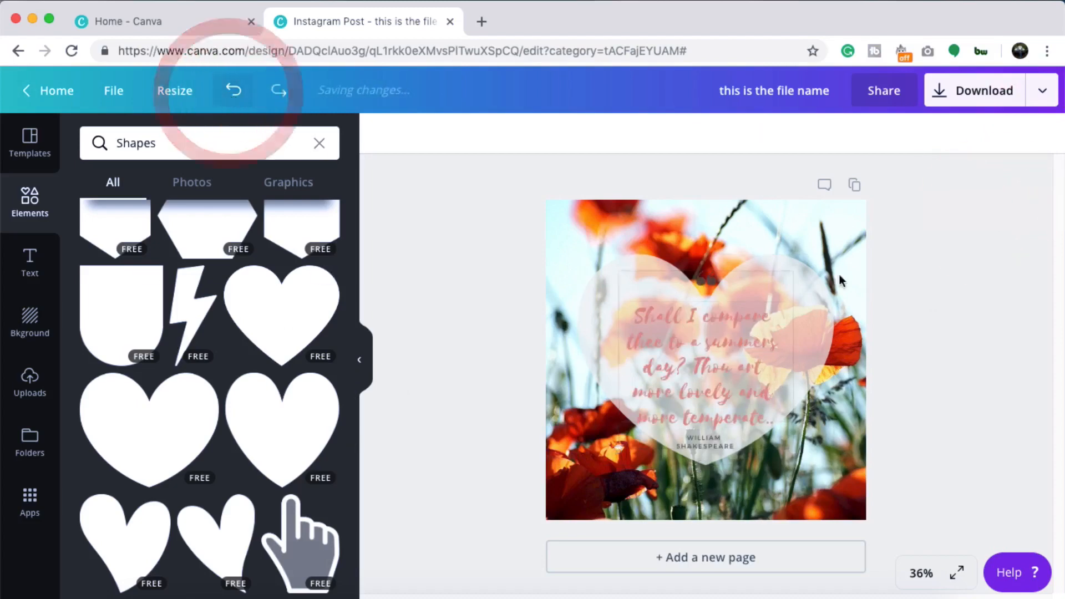
- Ungroup the quote elements, delete the quotation marks above the text, and nudge the quote text slightly
click(724, 336)
click(711, 346)
click(663, 358)
click(943, 136)
click(963, 300)
click(700, 279)
click(1042, 134)
drag(720, 344, 722, 342)
click(999, 344)
- Recolour the entire quote text with the bright red from the default colours
click(713, 358)
key(super+a)
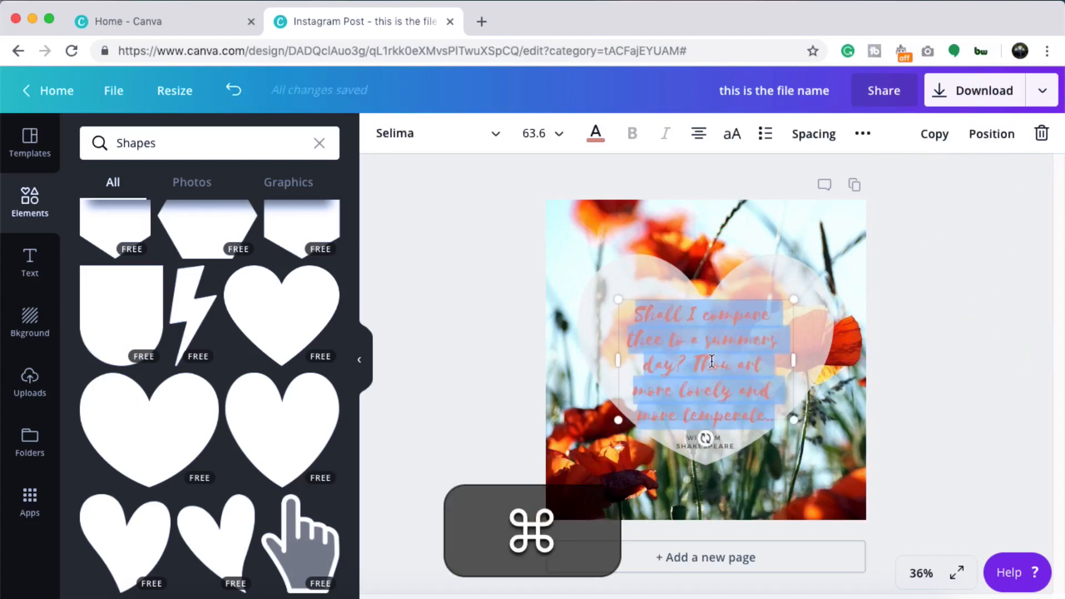
click(594, 133)
click(609, 354)
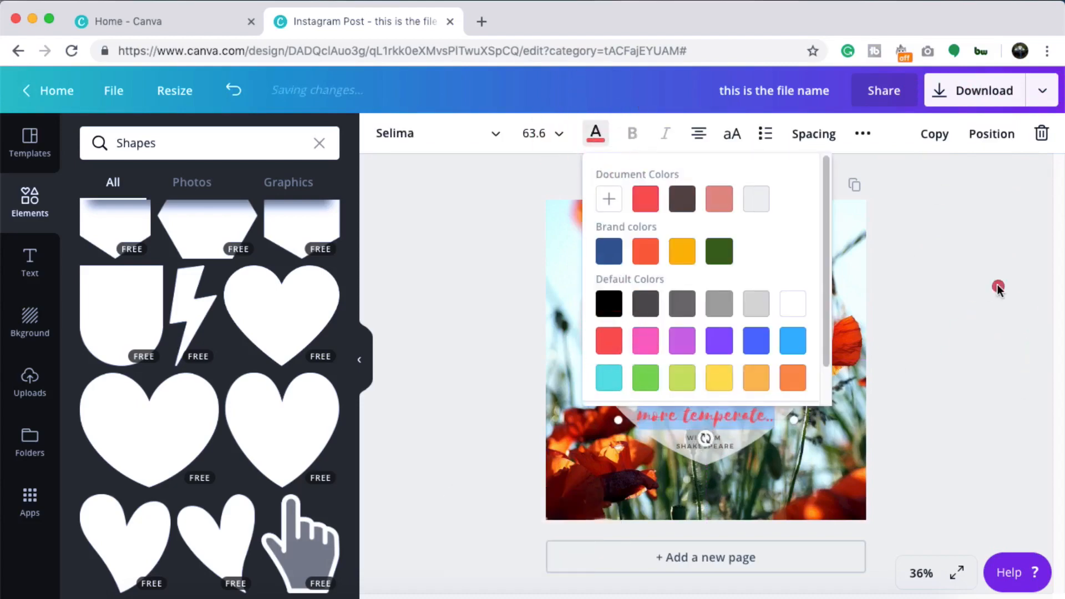
click(998, 285)
- Resize the quote text box to font size 84.4, narrow it and reposition it over the heart
click(717, 363)
drag(791, 420, 744, 378)
drag(666, 348, 697, 344)
drag(759, 374, 858, 449)
drag(744, 329, 695, 304)
drag(810, 344, 768, 344)
click(984, 335)
drag(678, 282, 690, 310)
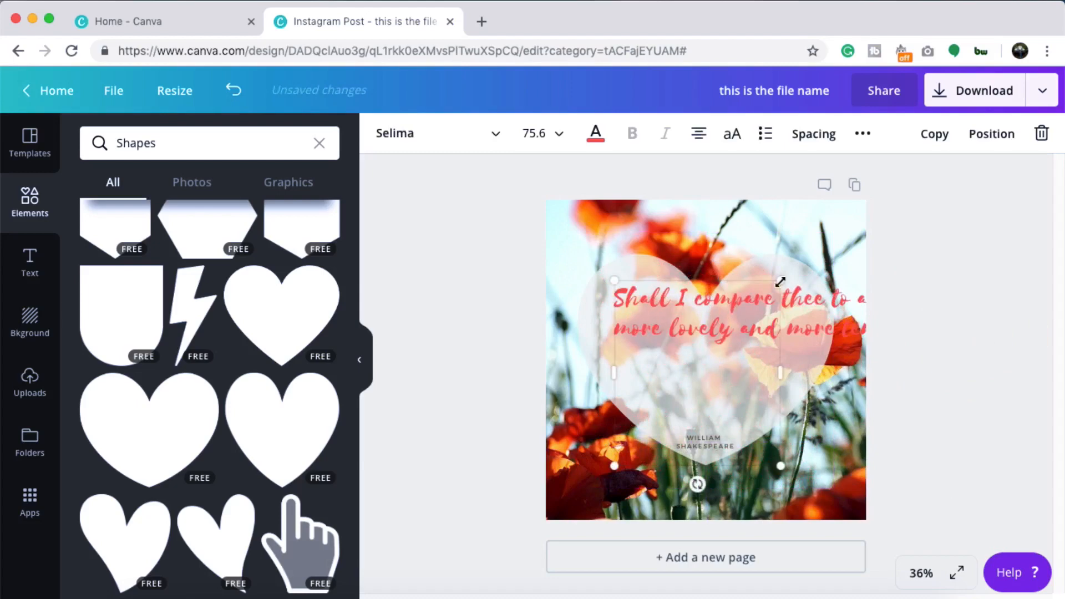
drag(781, 282, 804, 266)
drag(741, 303, 727, 323)
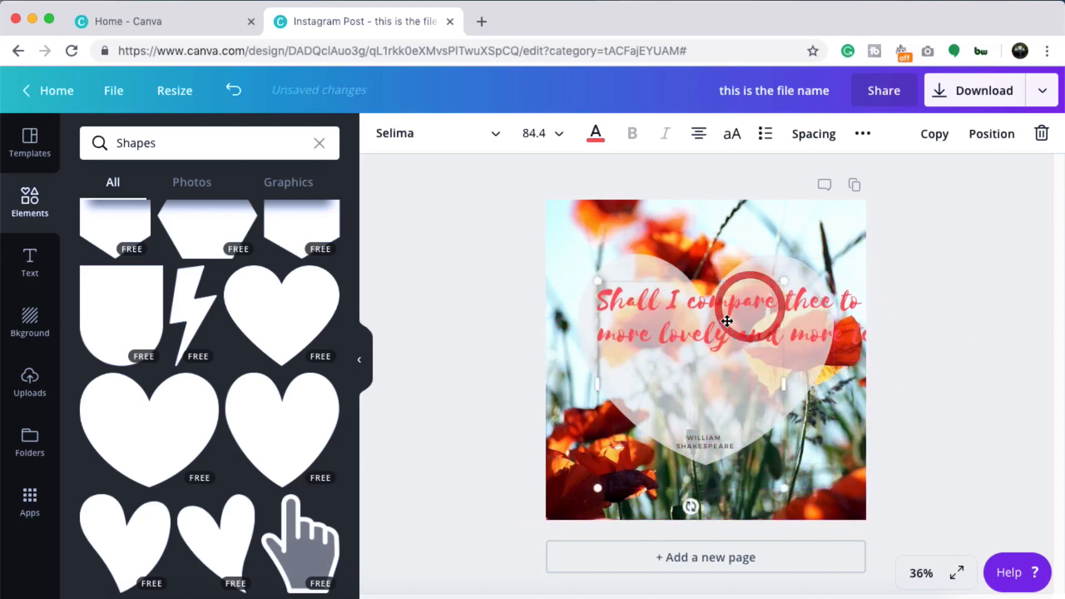
- Try to remove the line break after "Thou art" in the quote
triple_click(749, 328)
key(Right)
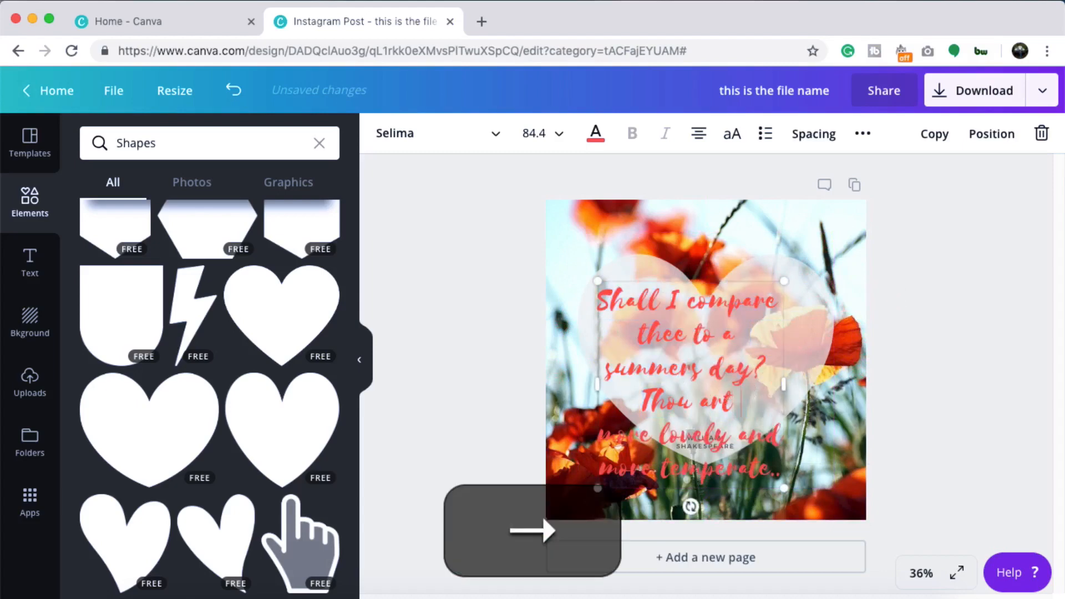
key(BackSpace)
click(969, 332)
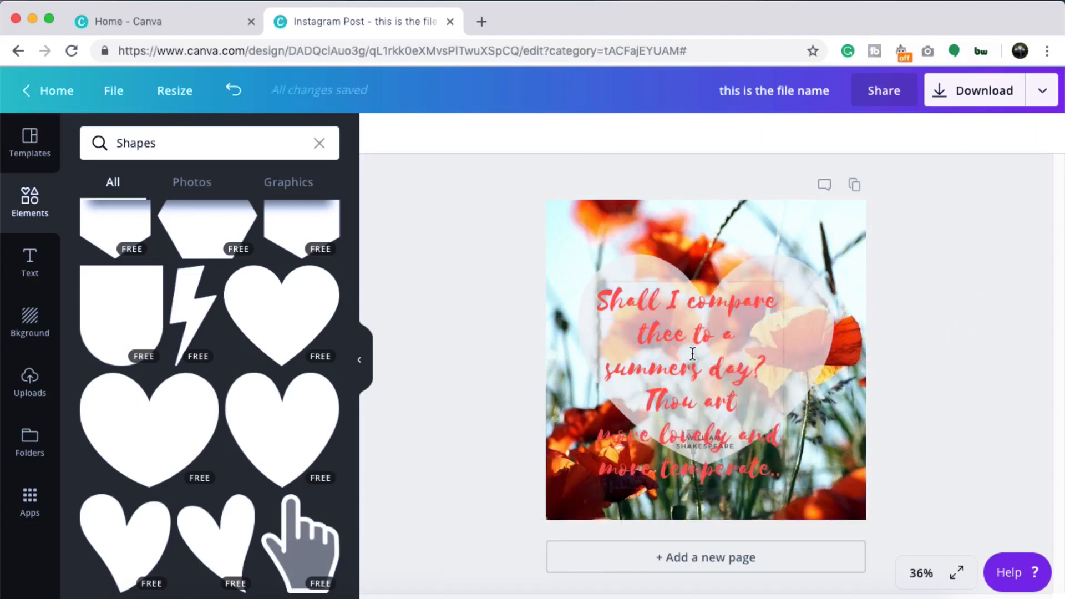
- Resize the quote text to font size 55.2 with a wider box and centre it on the page over the heart
click(693, 353)
drag(782, 487, 708, 401)
click(925, 339)
drag(667, 342, 816, 353)
click(974, 281)
click(720, 337)
click(964, 328)
drag(719, 340, 696, 344)
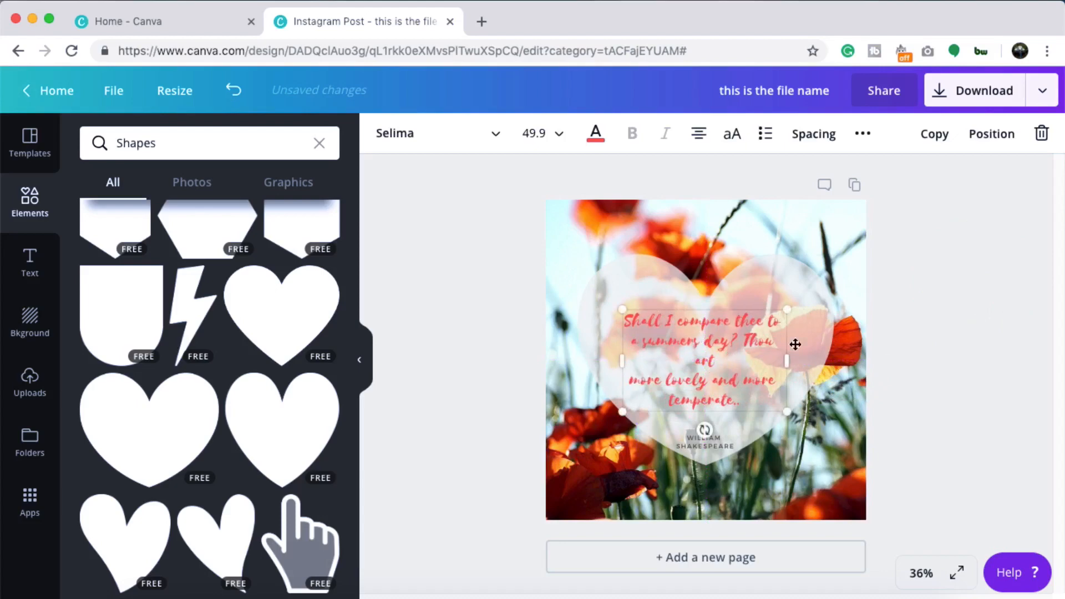
drag(792, 416, 806, 421)
drag(725, 363, 717, 361)
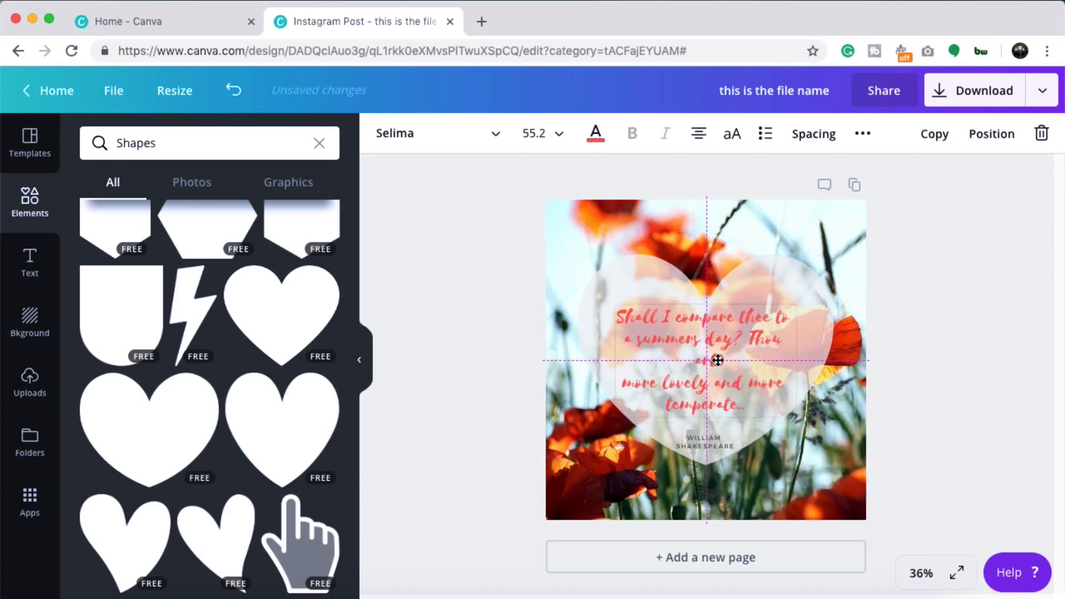
- Change the font of the entire quote to Adigiana Toybox
triple_click(710, 330)
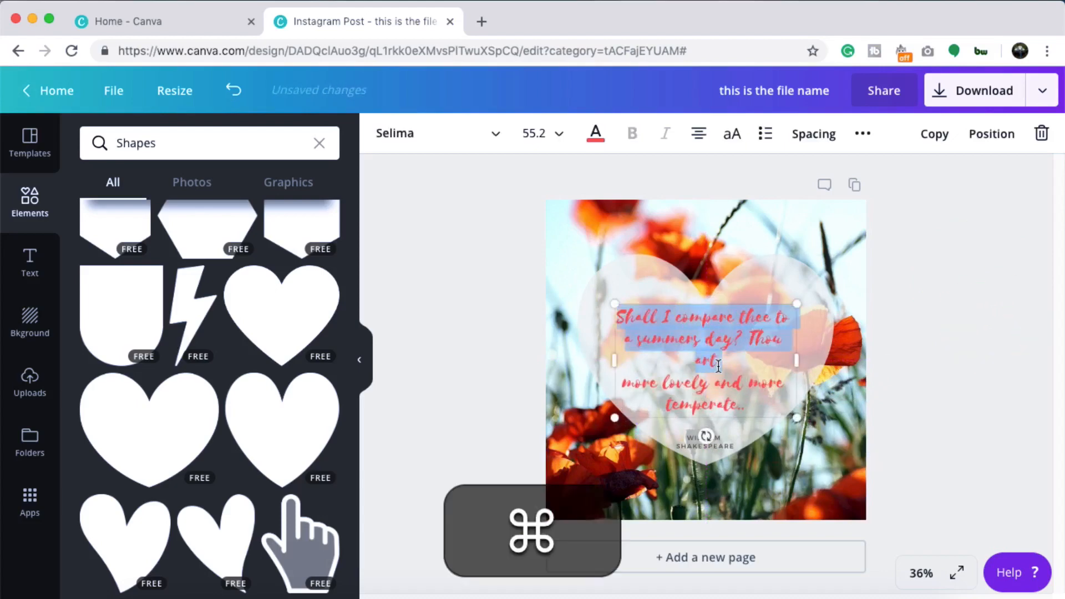
key(super+a)
click(491, 134)
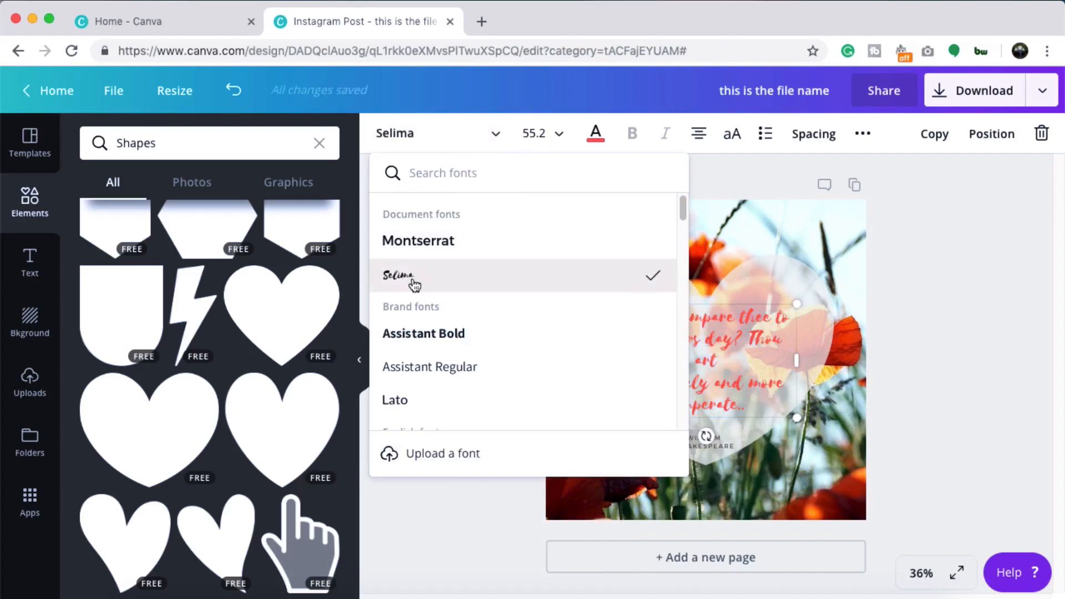
scroll(415, 285, down, 5)
click(442, 321)
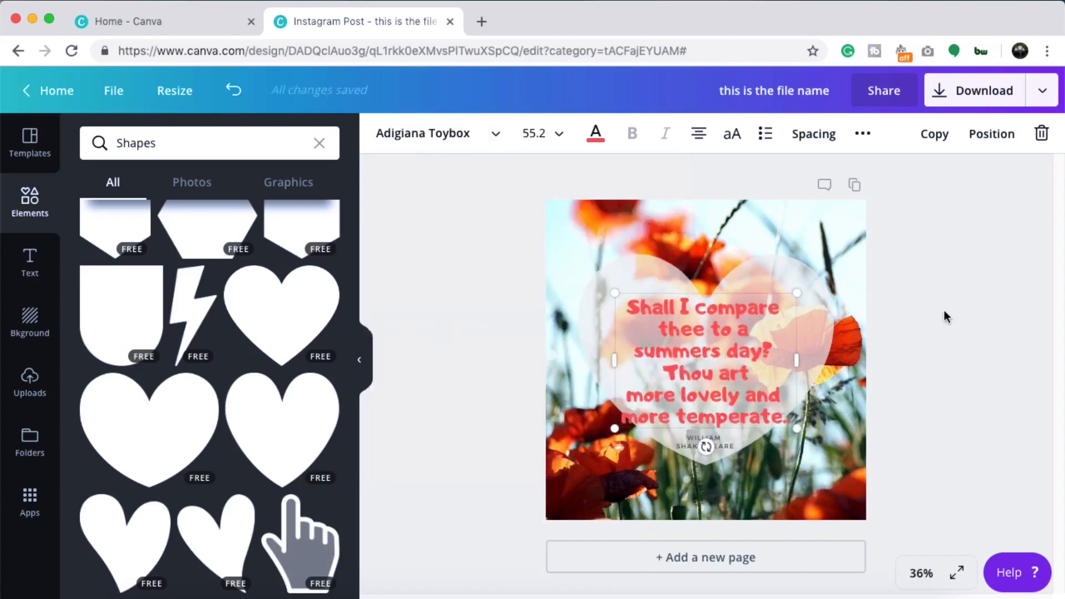
- Shrink the quote to font size 47.6, centre it in the heart, and nudge the author line up beneath it
drag(783, 415, 771, 409)
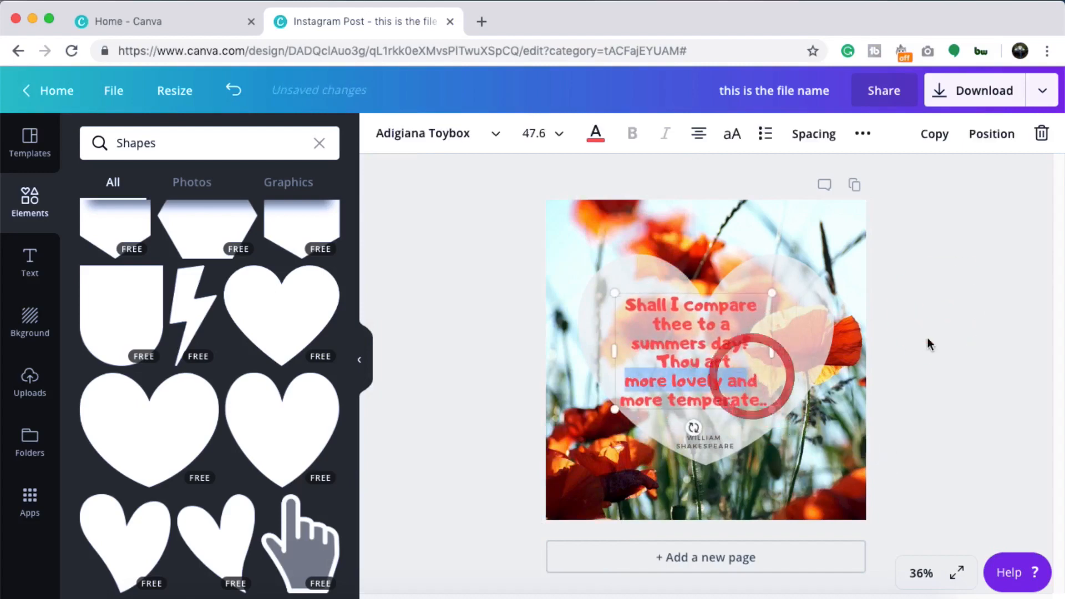
drag(716, 349, 720, 354)
click(1003, 349)
drag(706, 438, 708, 435)
click(1023, 344)
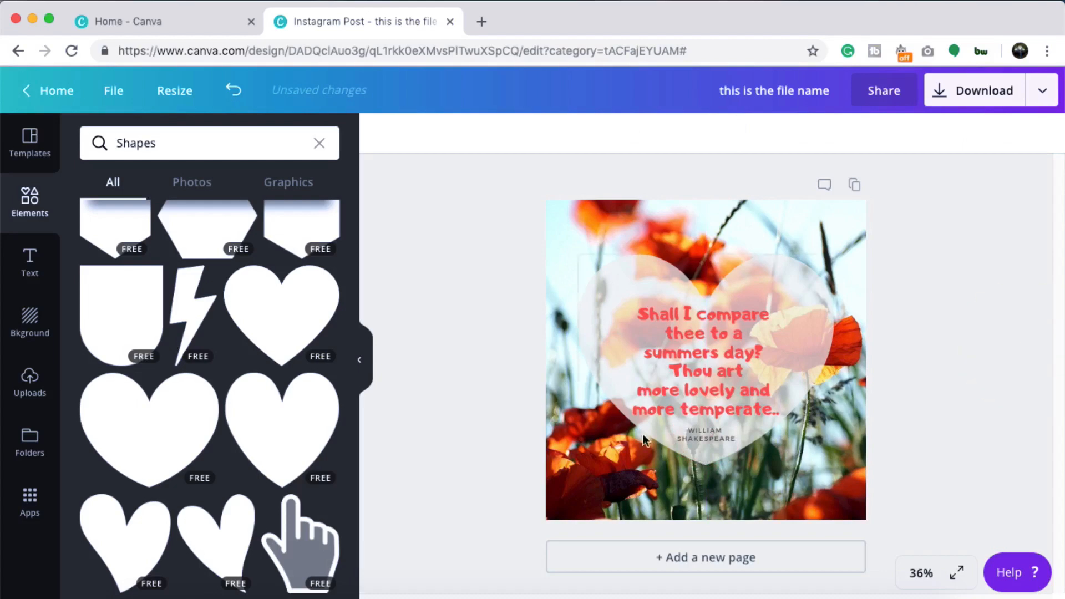
click(409, 367)
- Rename the design as "Flower Post for Instagram"
click(758, 96)
text(Flower Post for Instagram)
click(929, 413)
- Browse the uploads and add the GROWTLAB logo from the Logos photo folder to the post
click(30, 378)
scroll(210, 361, down, 20)
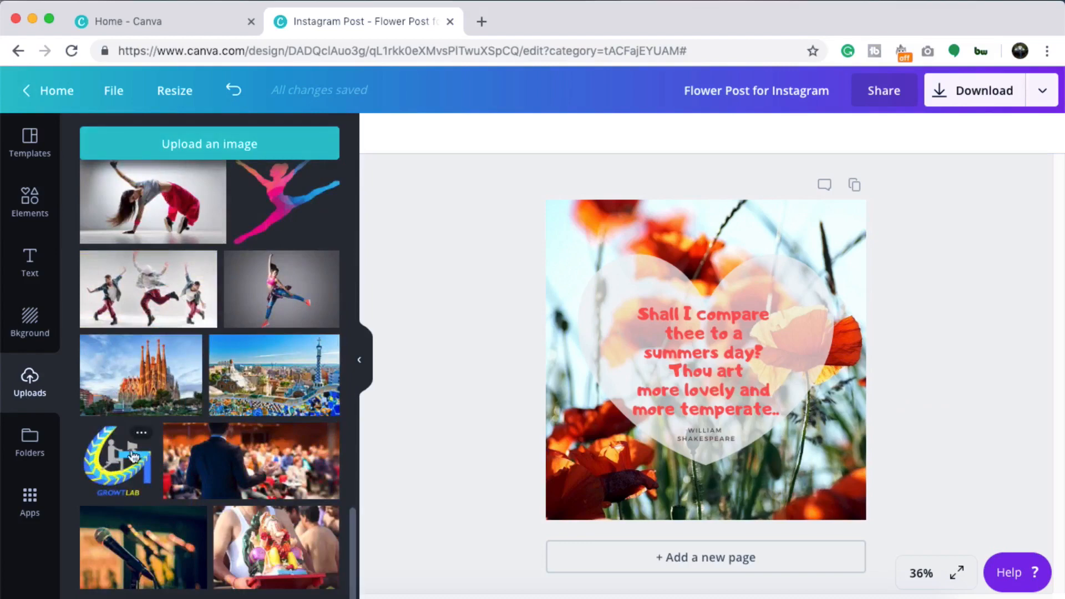
click(30, 442)
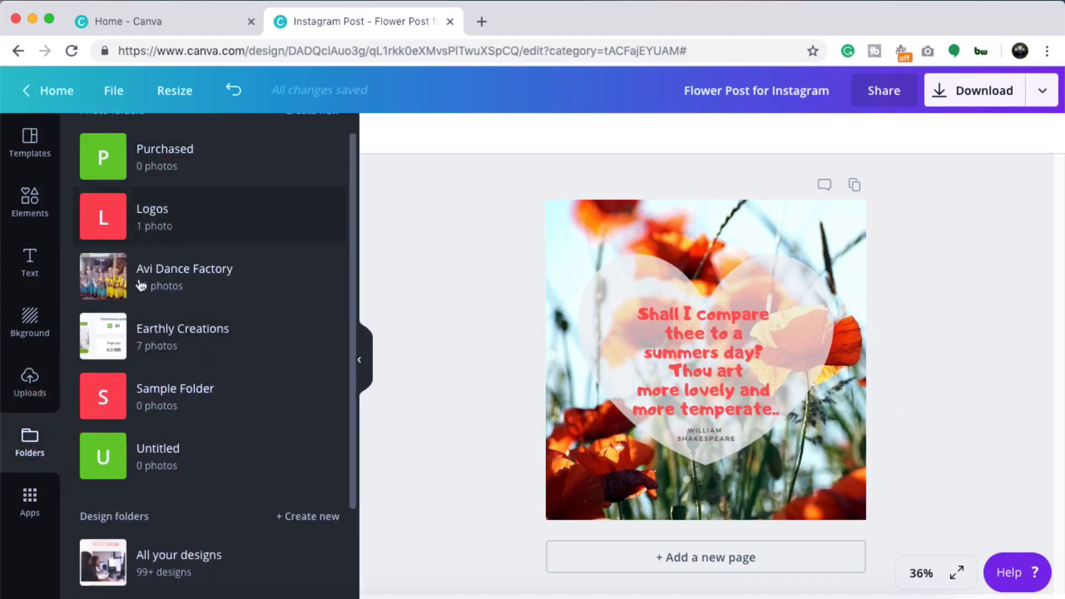
click(169, 215)
click(129, 220)
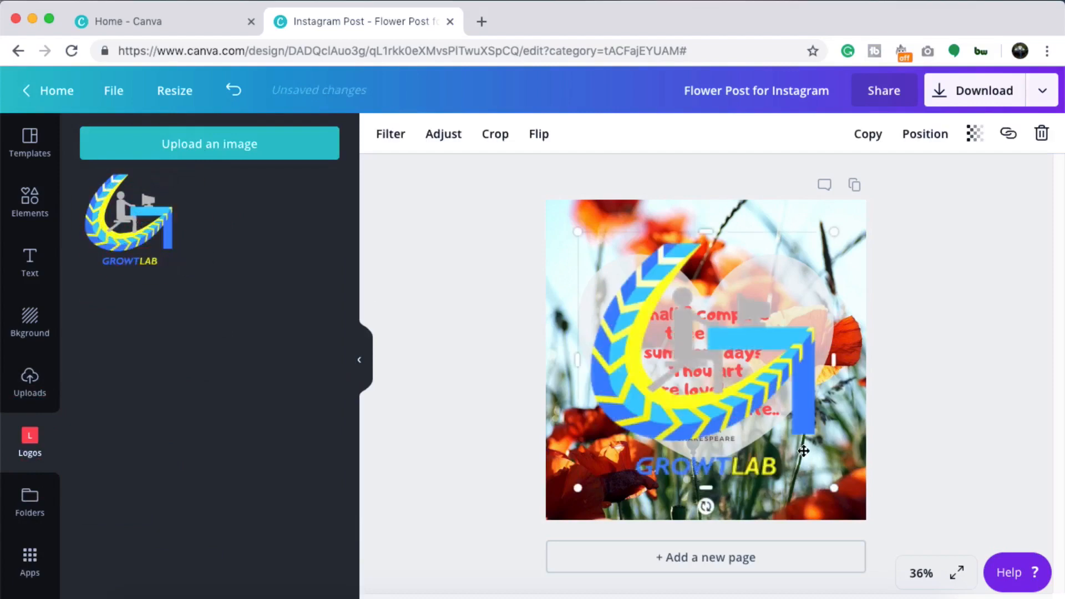
- Shrink the logo and move it into the lower-right corner of the post, fine-tuning its position in small increments
drag(833, 485, 813, 458)
key(Right)
key(Right)
key(Right)
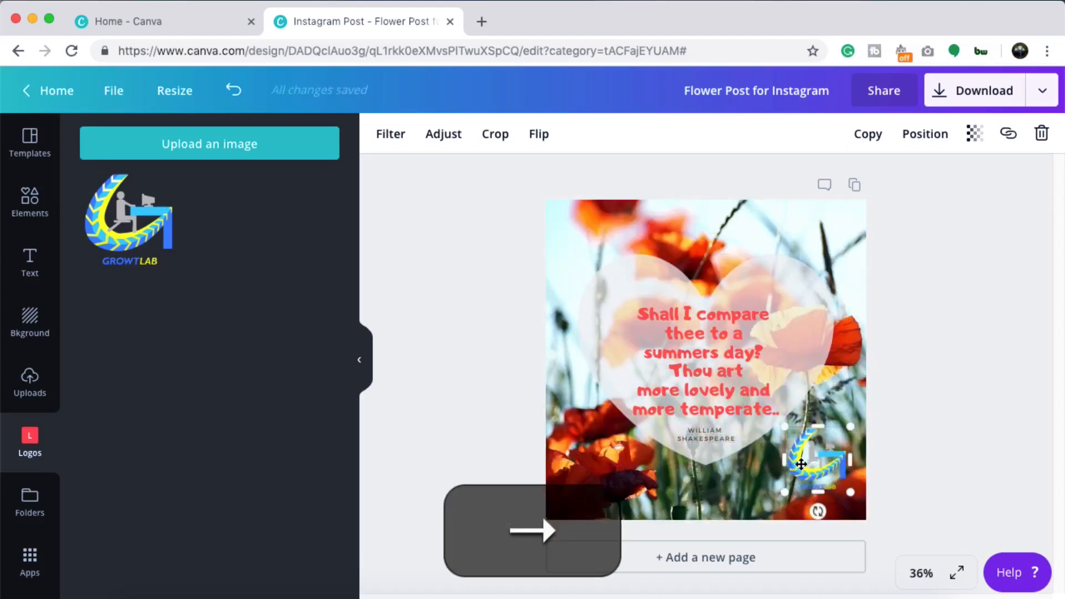
key(Down)
key(Down)
key(Down)
key(Down)
key(Down)
key(Down)
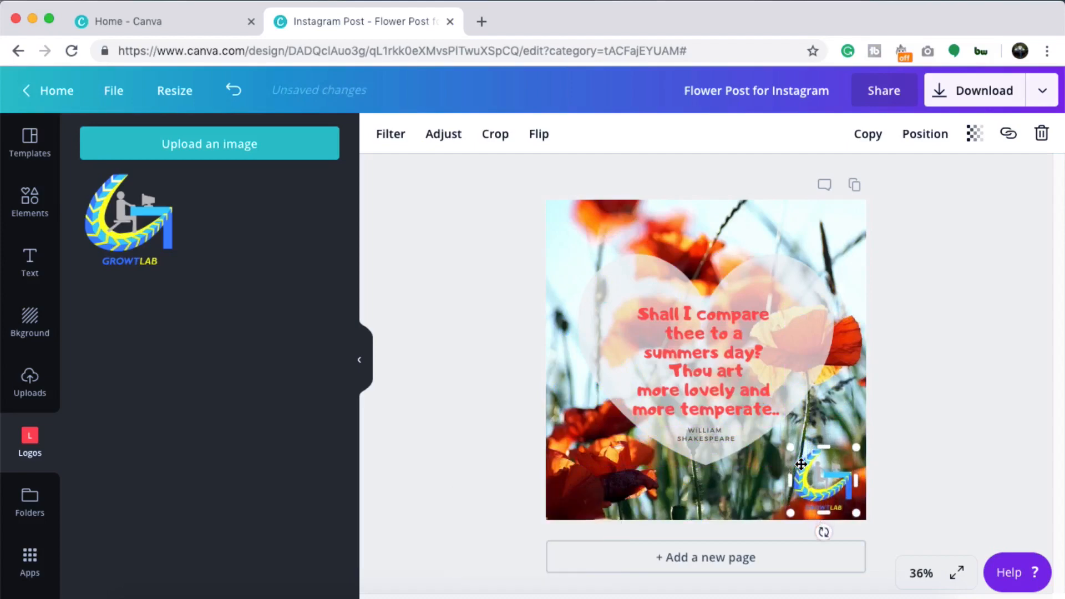
key(Right)
key(Down)
key(Right)
key(Left)
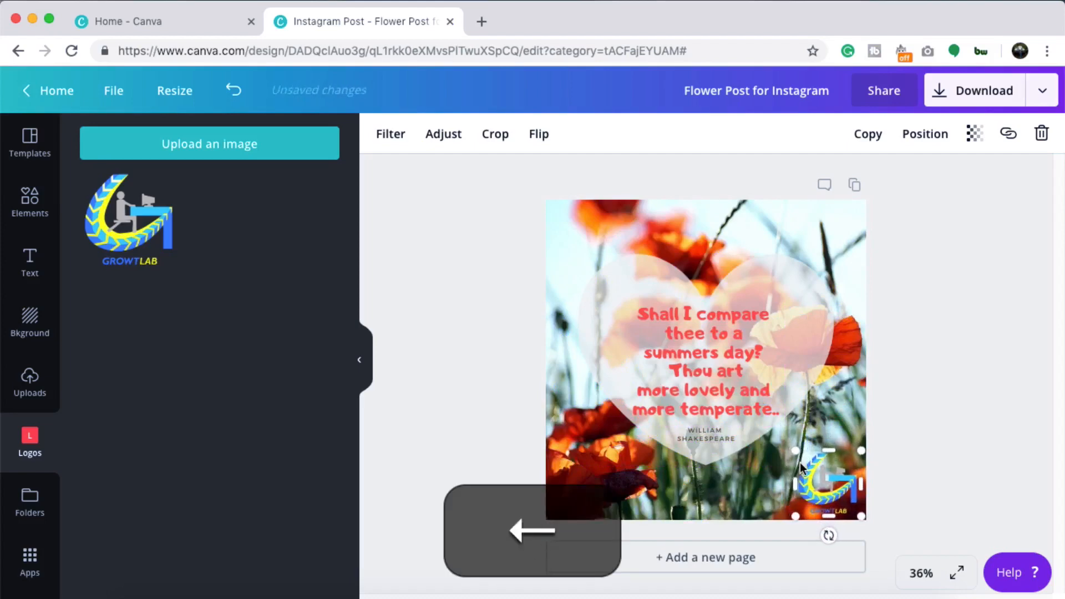
click(1003, 398)
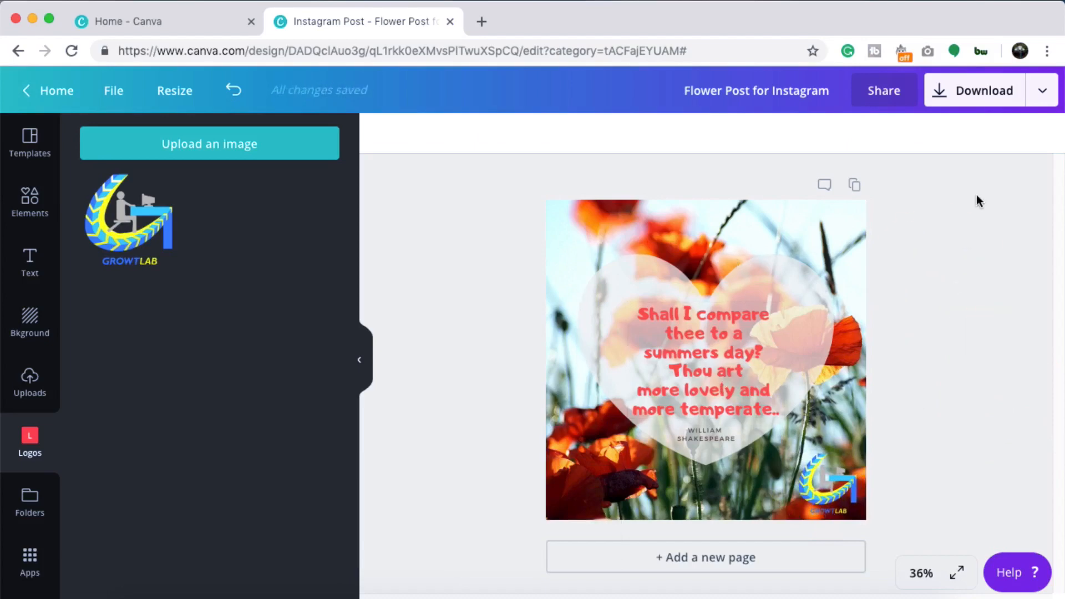
- Download the flower post as a PNG image without a transparent background
click(982, 95)
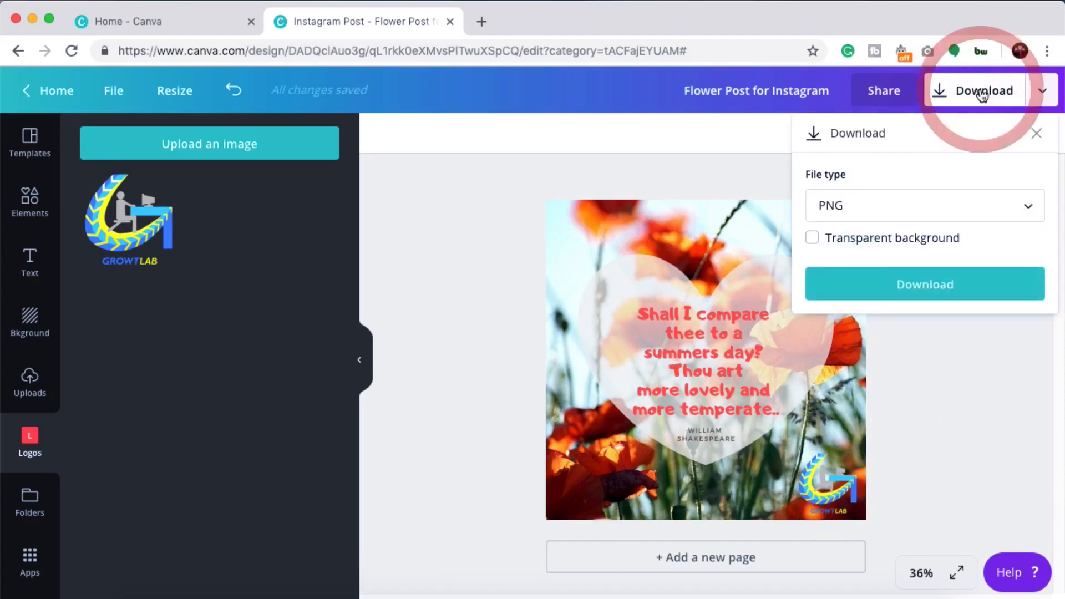
click(840, 210)
click(984, 437)
click(925, 285)
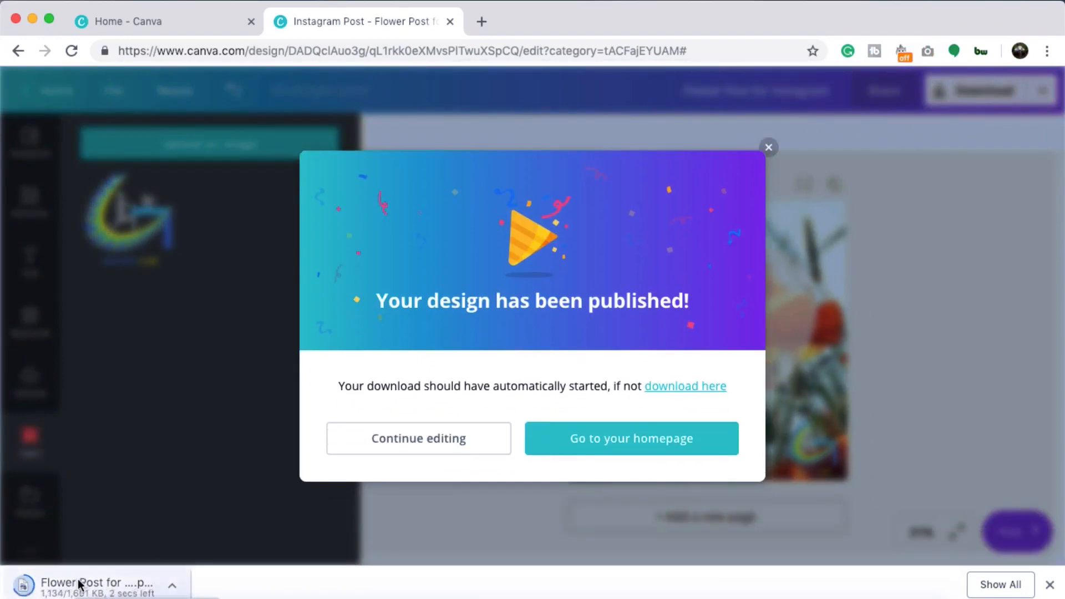
- Open the downloaded flower post image, examine it at different zoom levels, and close it along with the published notice
click(24, 585)
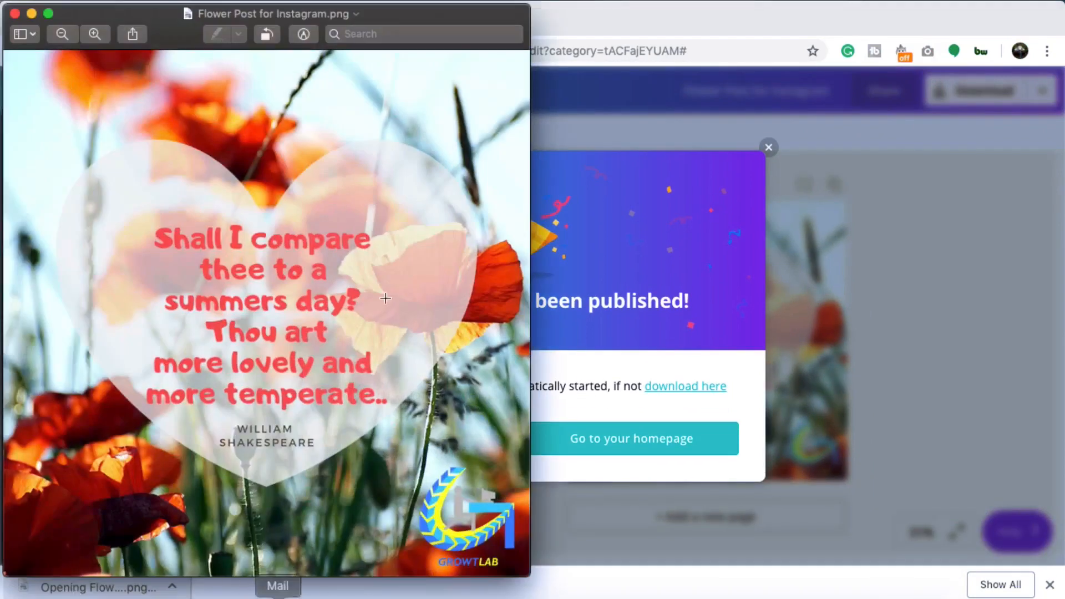
scroll(272, 241, up, 5)
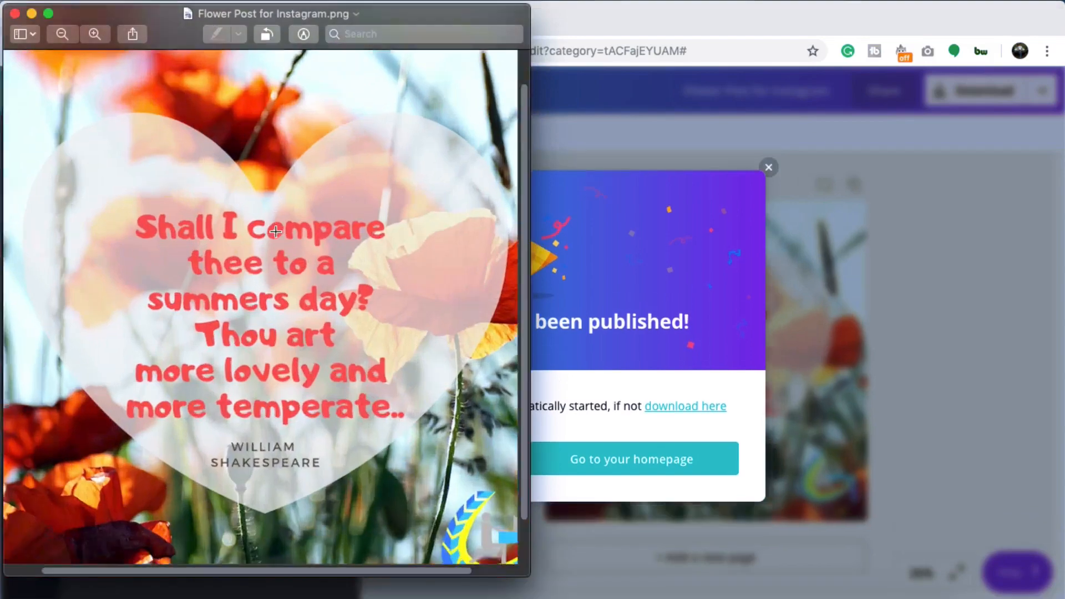
scroll(275, 232, up, 2)
scroll(275, 232, down, 10)
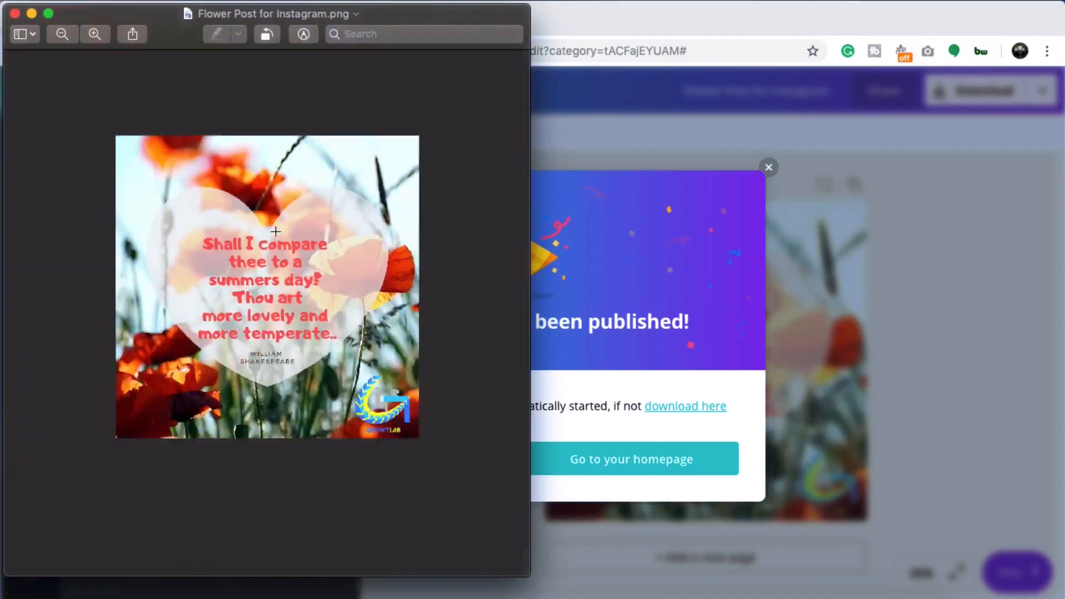
scroll(275, 232, down, 2)
scroll(283, 261, up, 4)
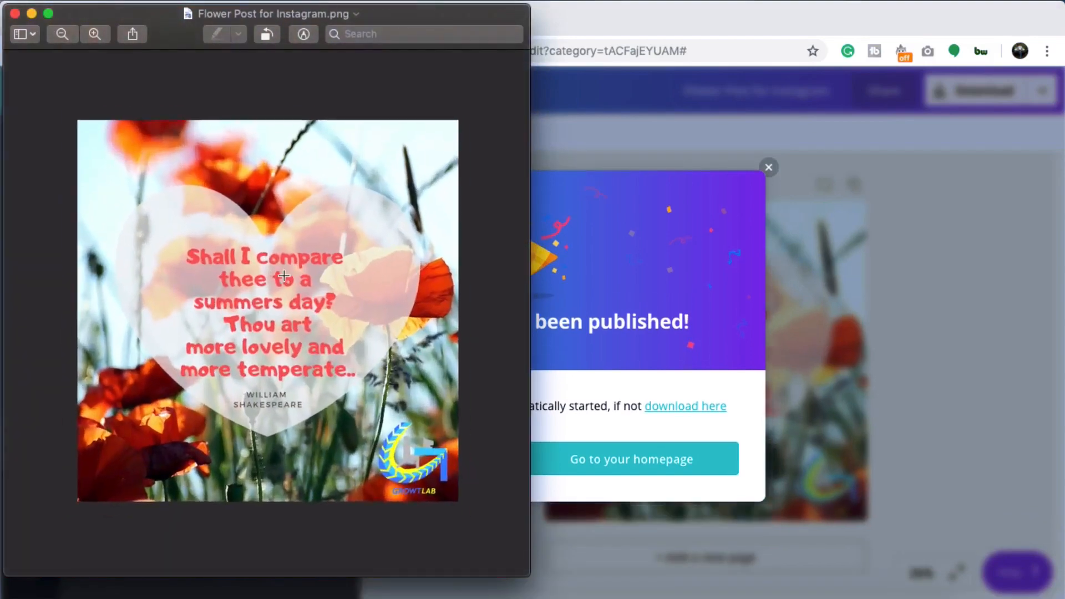
scroll(286, 270, down, 3)
scroll(285, 274, up, 2)
scroll(284, 274, up, 3)
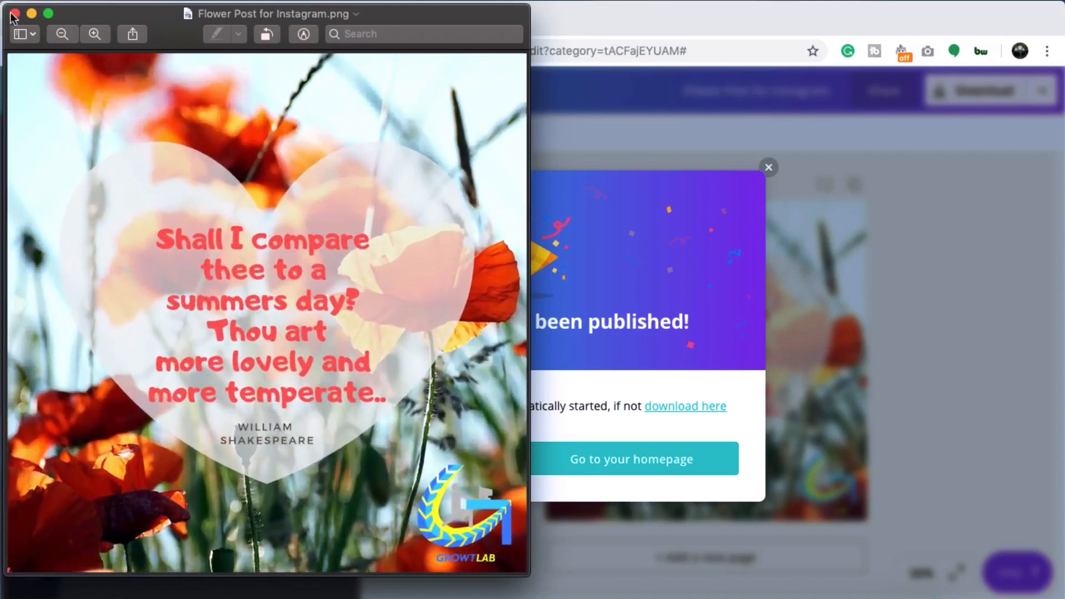
click(15, 14)
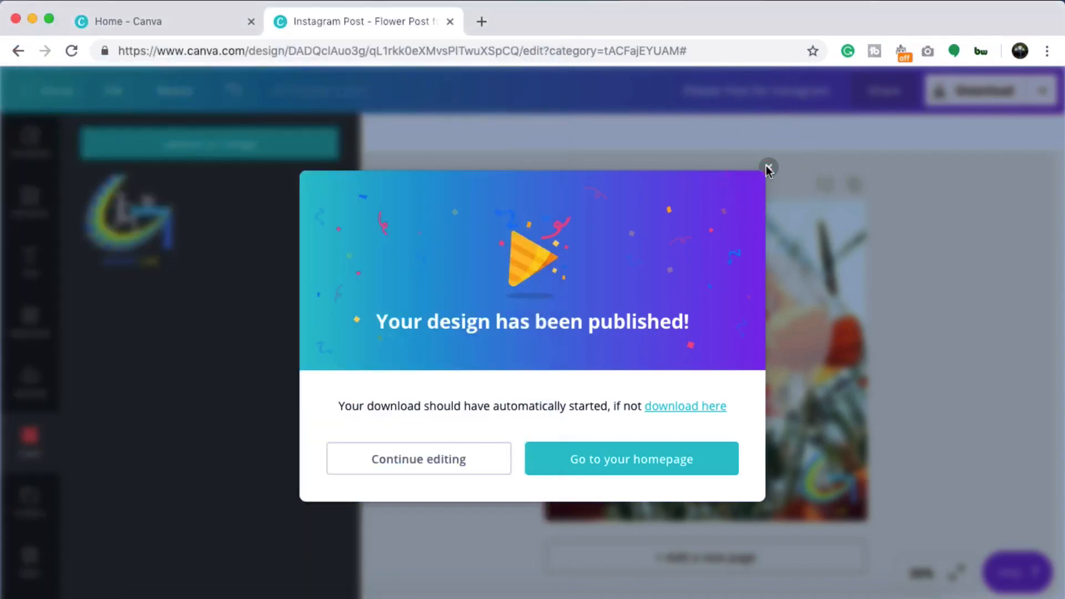
click(769, 168)
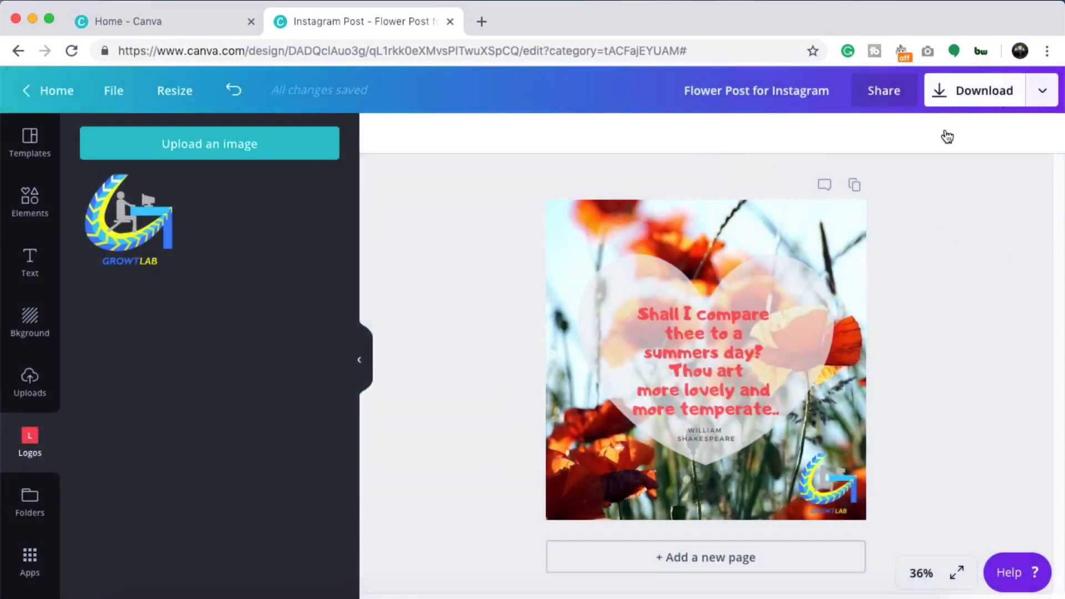
drag(481, 181, 887, 487)
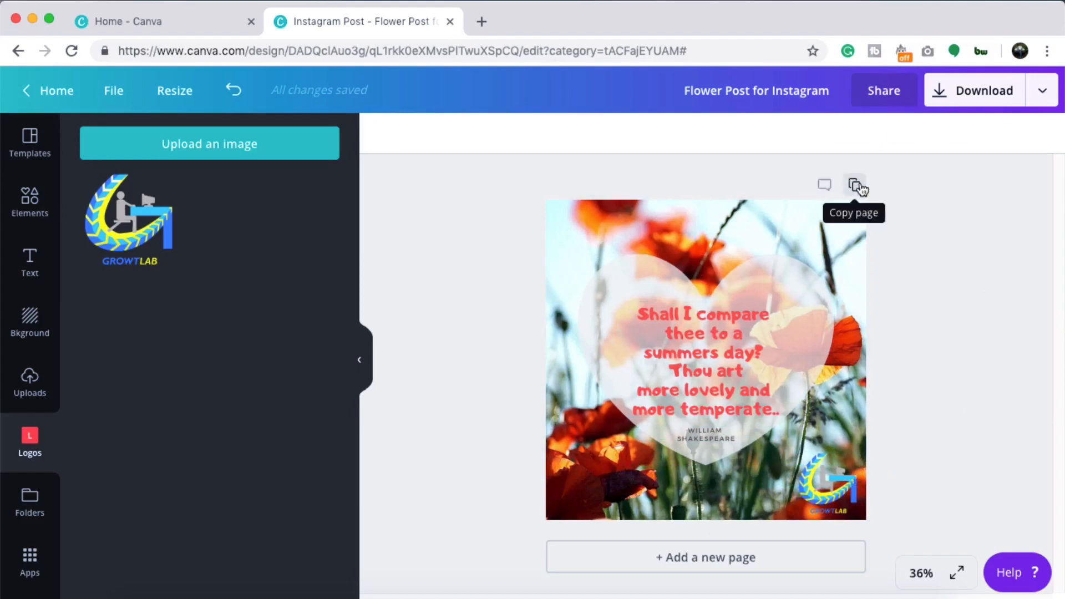
click(959, 298)
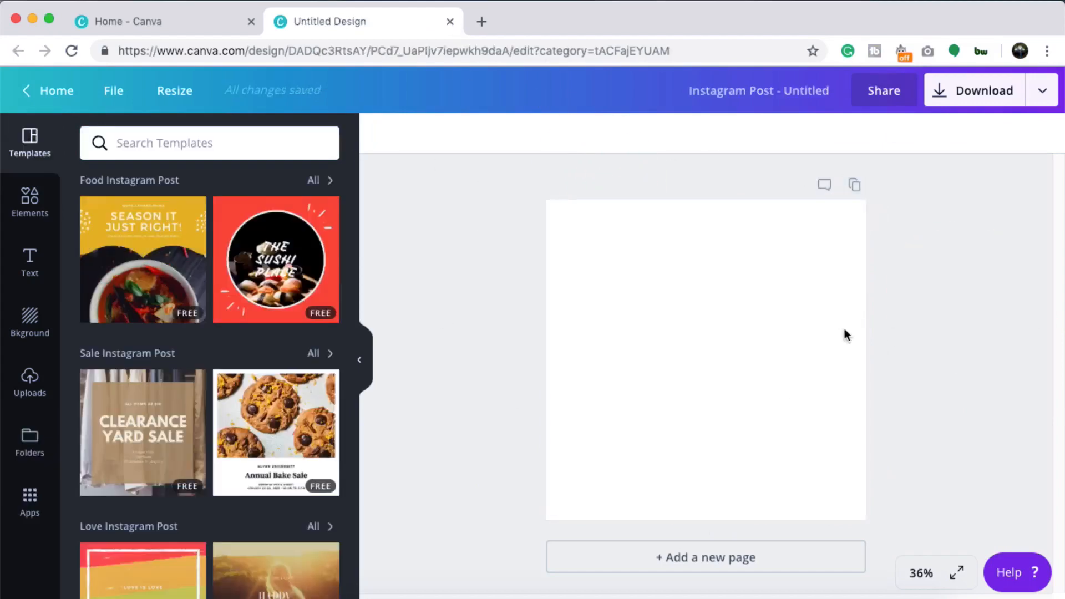
click(931, 313)
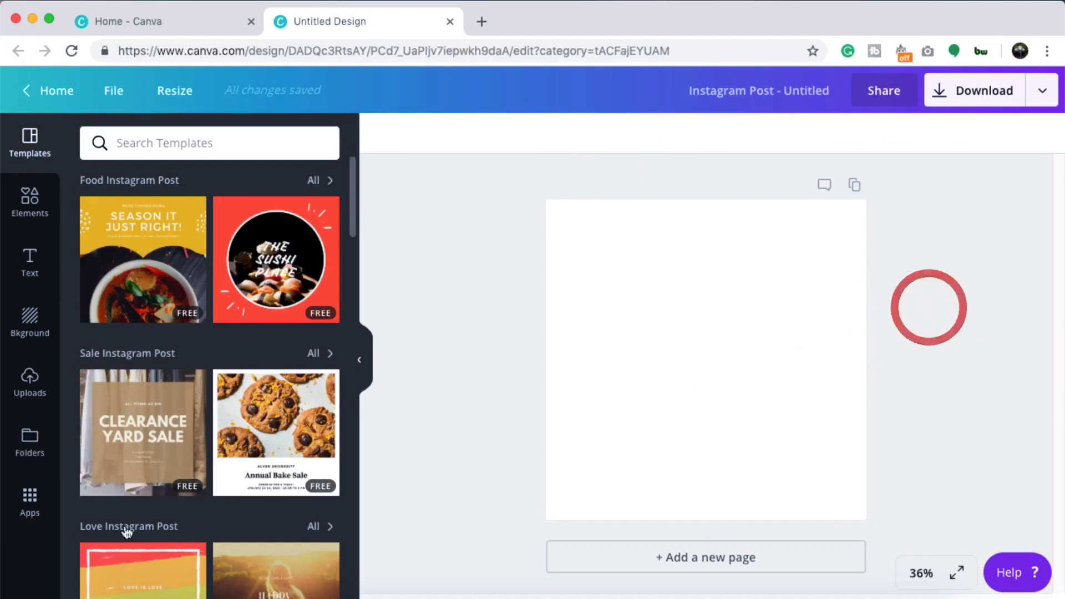
- Add the recently used heart to the blank Instagram post and place the script certificate text combination inside it
click(34, 206)
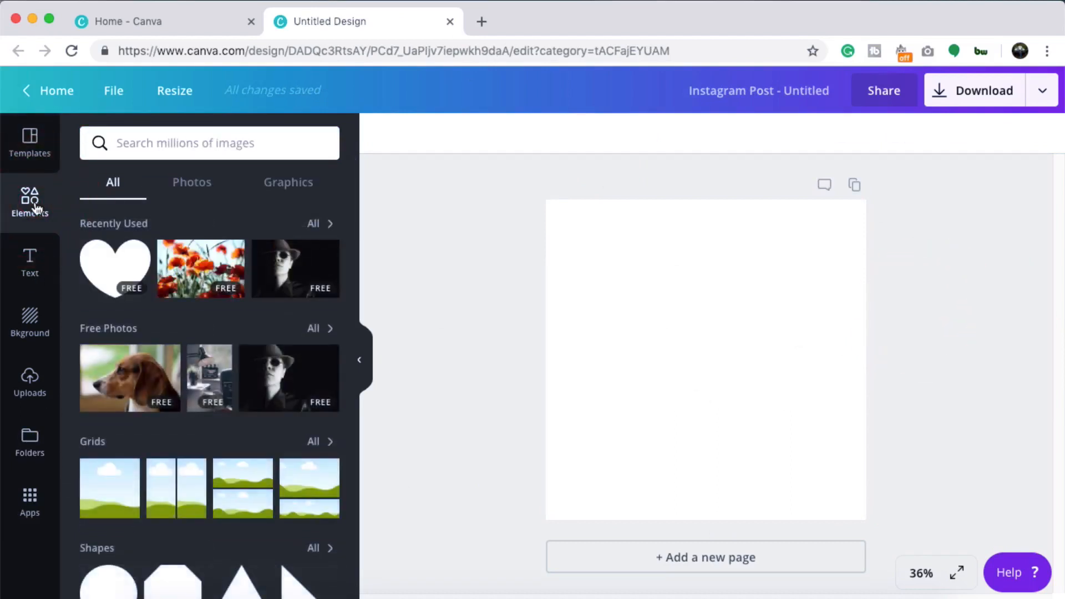
click(110, 277)
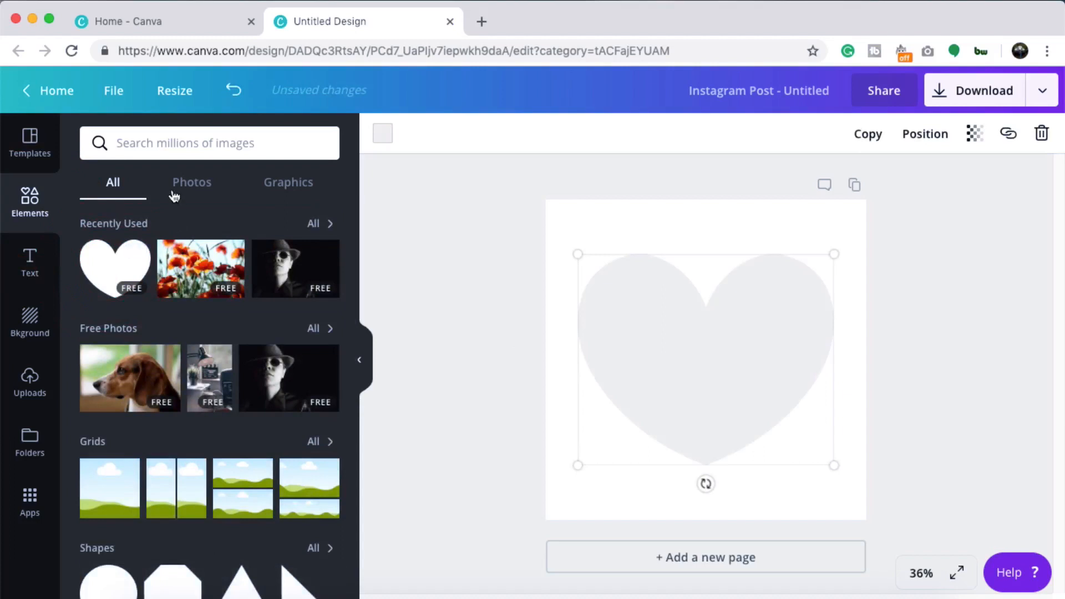
click(30, 280)
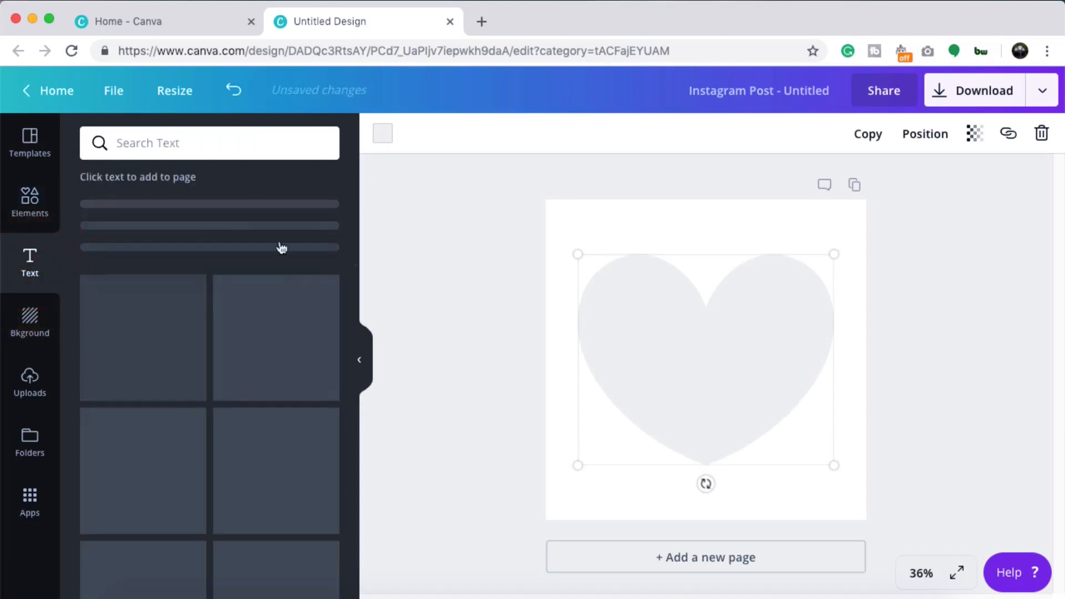
scroll(143, 405, down, 5)
mouse_move(146, 419)
mouse_down()
mouse_move(665, 361)
mouse_move(708, 350)
mouse_move(706, 333)
mouse_up()
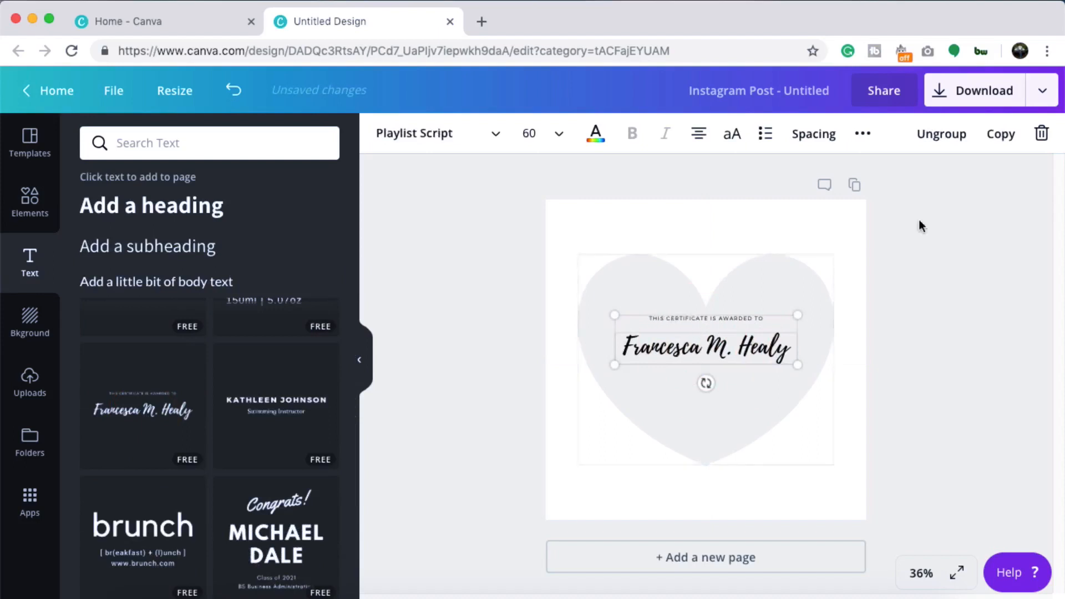
- Ungroup the certificate text combination and delete its "THIS CERTIFICATE IS AWARDED TO" line
click(938, 144)
click(944, 335)
click(717, 318)
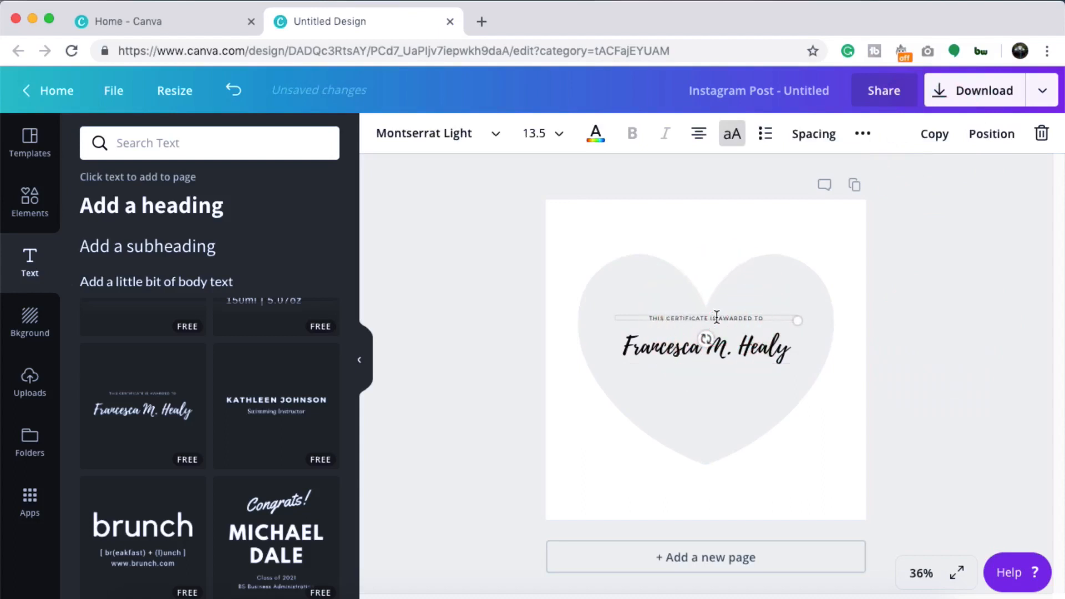
click(1042, 133)
click(1005, 304)
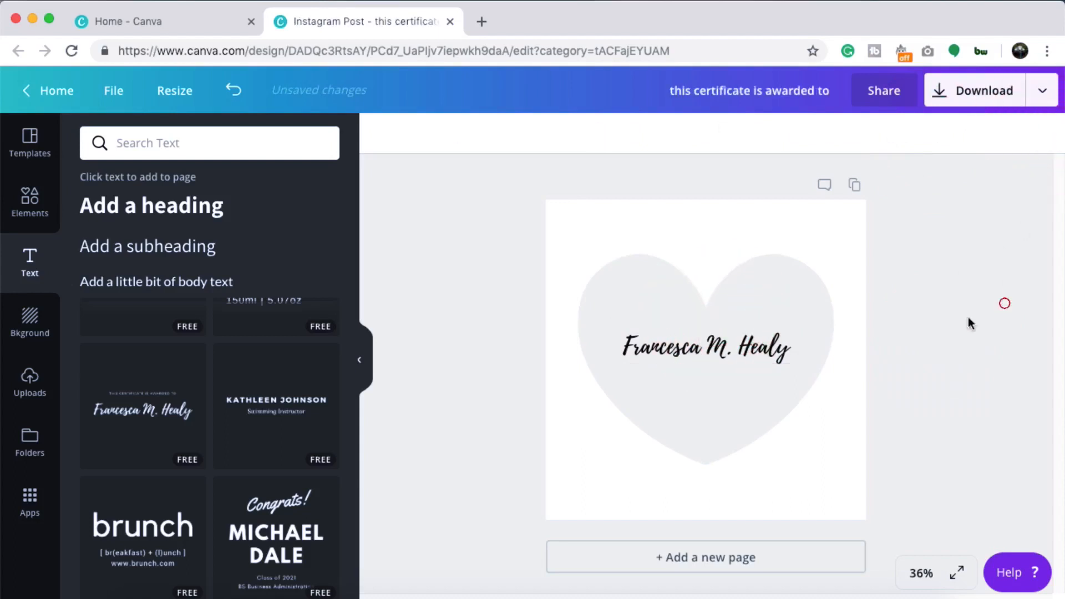
- Replace the script name inside the heart with "Made With Love in Canva"
click(729, 348)
click(729, 349)
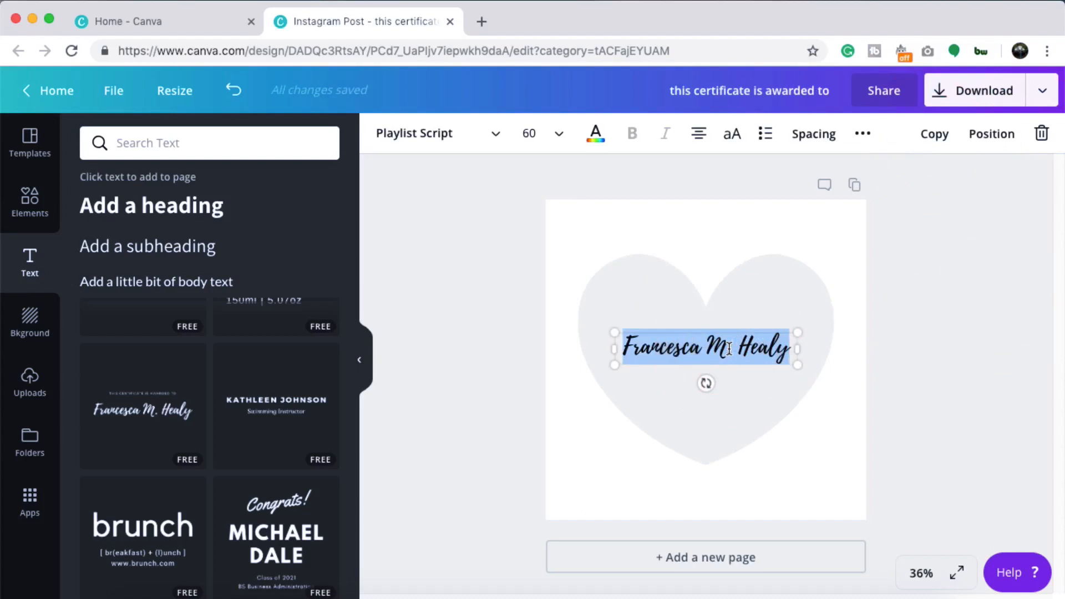
text(Made )
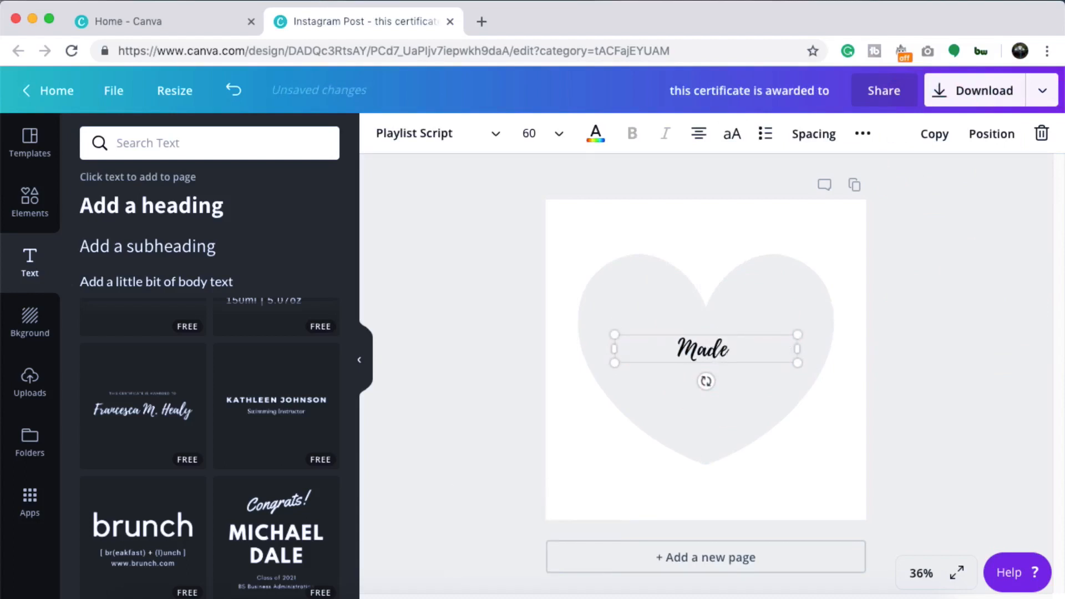
text(With Love in Canva)
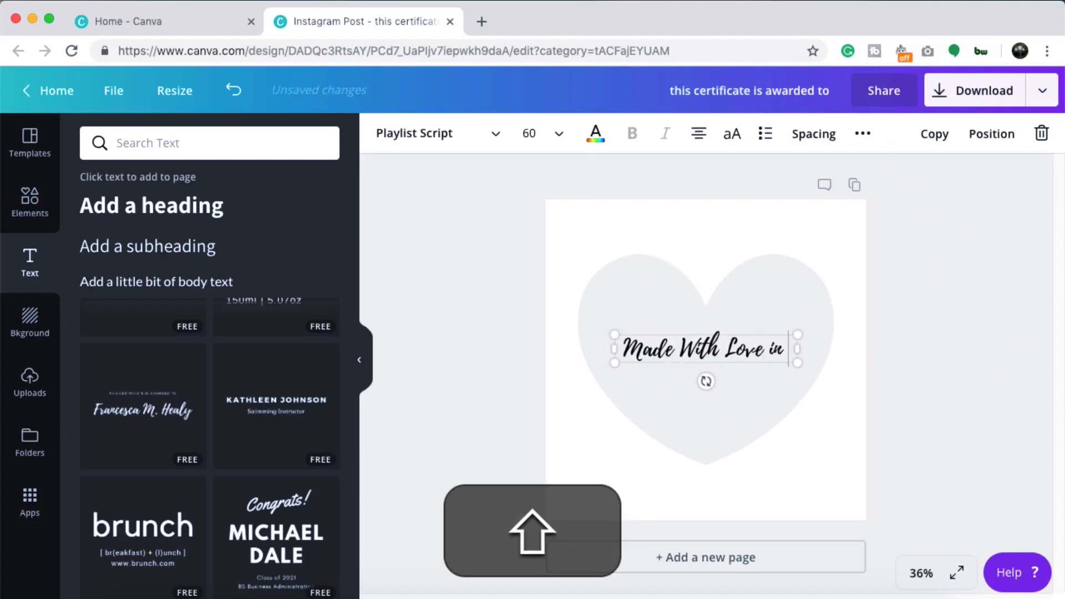
drag(705, 337, 705, 349)
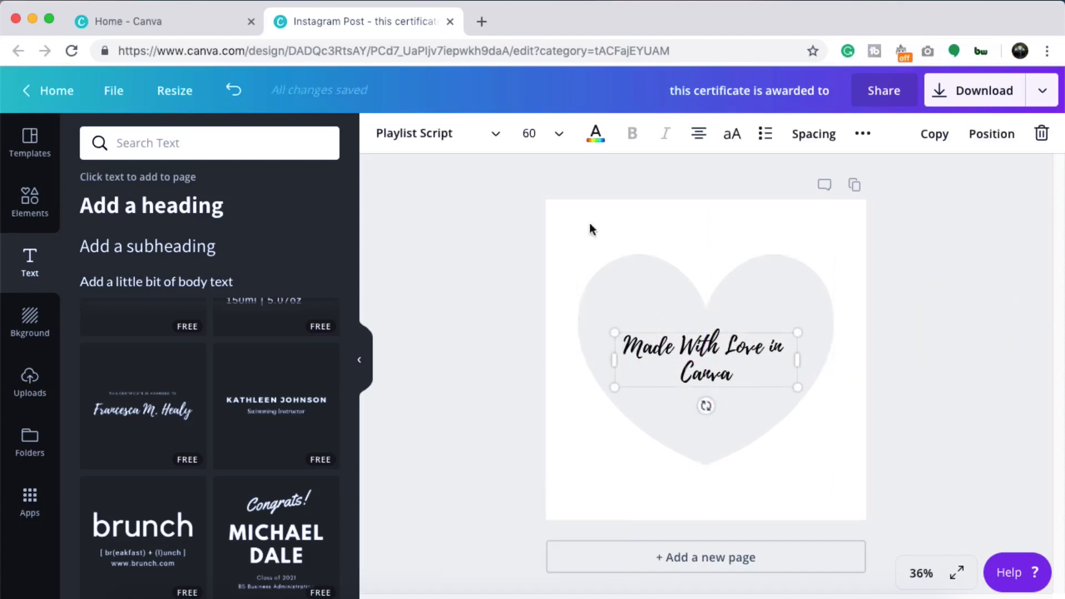
click(697, 228)
- Collapse the side panel and download the heart design as a PNG without a transparent background
click(377, 321)
click(367, 360)
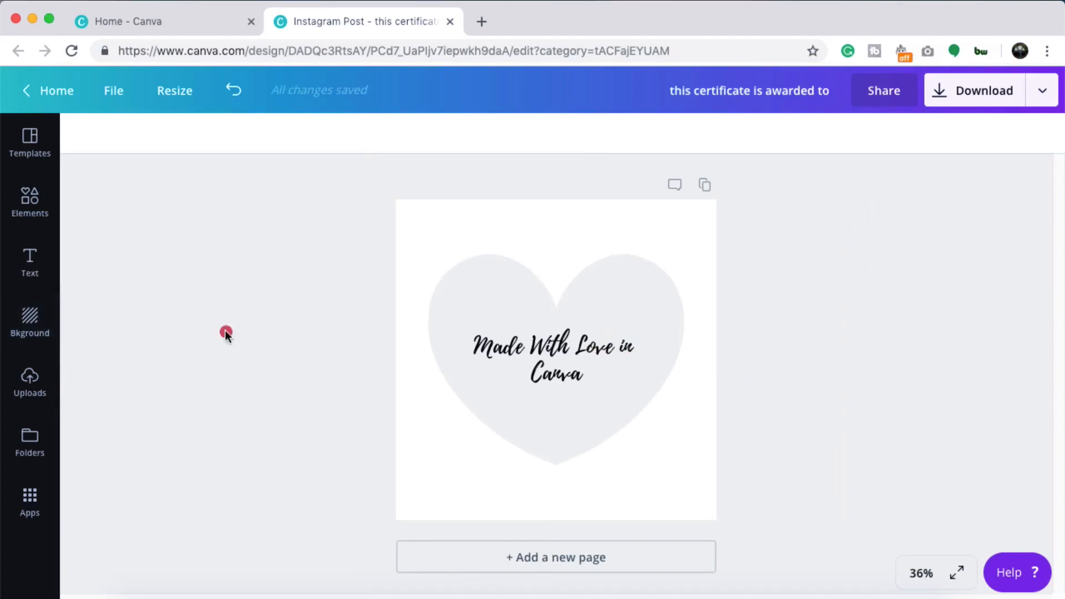
click(544, 220)
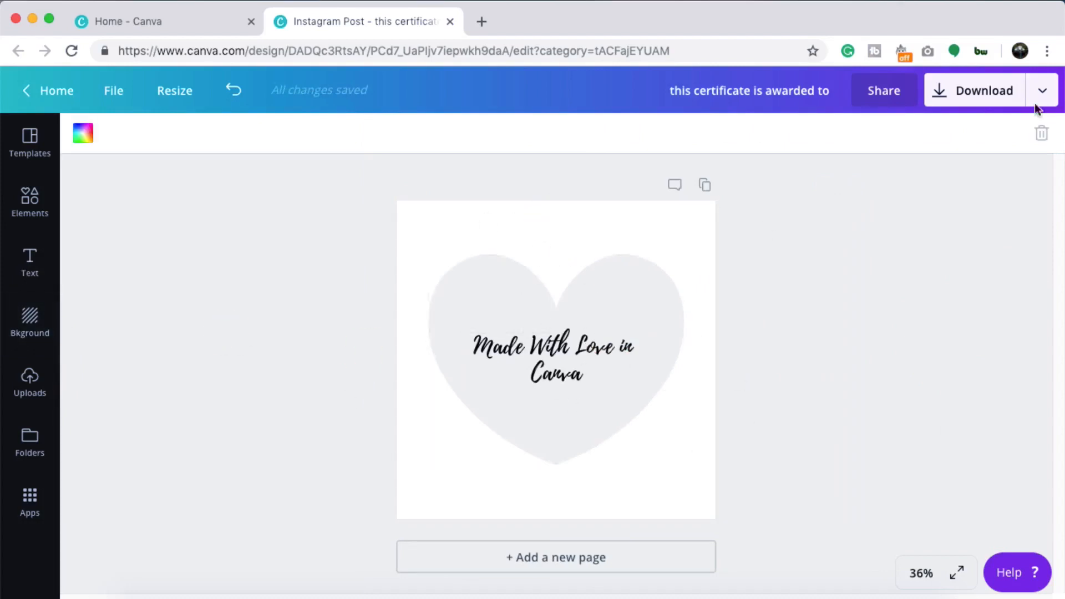
click(980, 92)
click(860, 215)
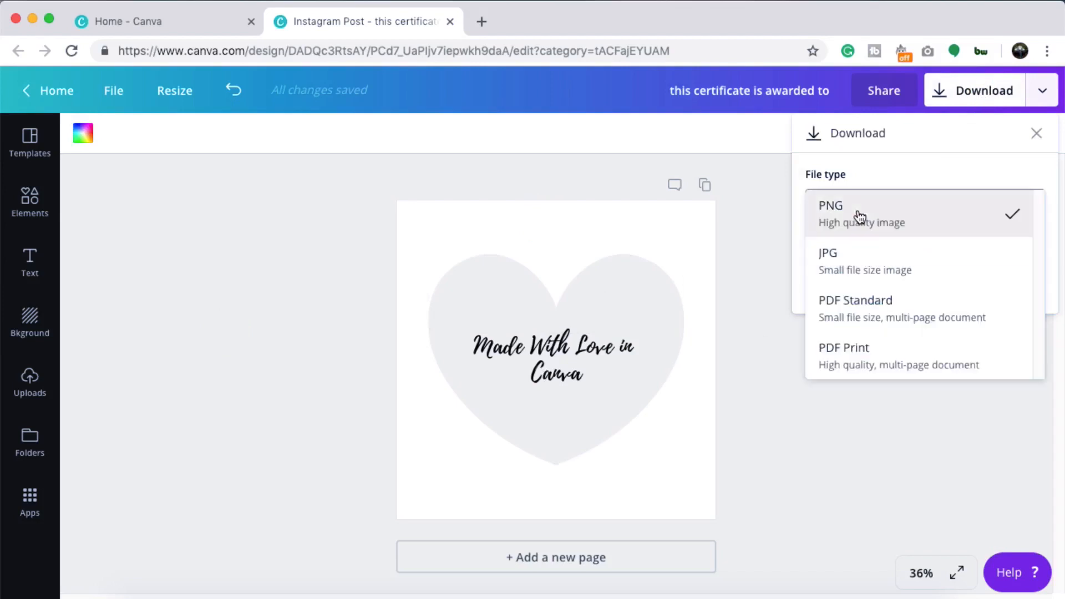
click(850, 209)
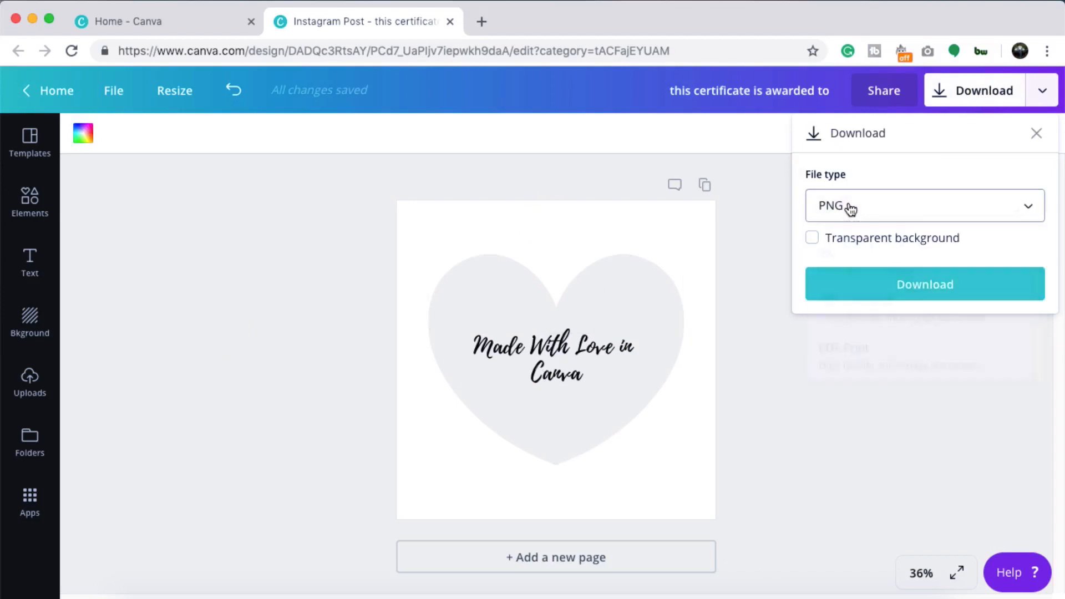
click(917, 286)
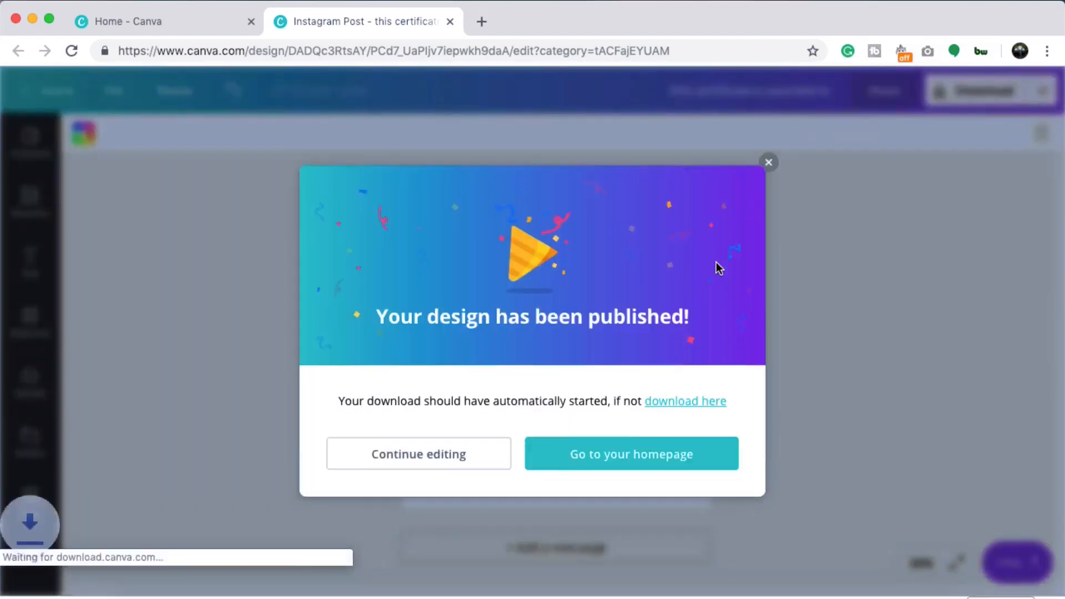
- Open the downloaded heart image, examine the background areas around the heart, and close it along with the published notice
click(61, 589)
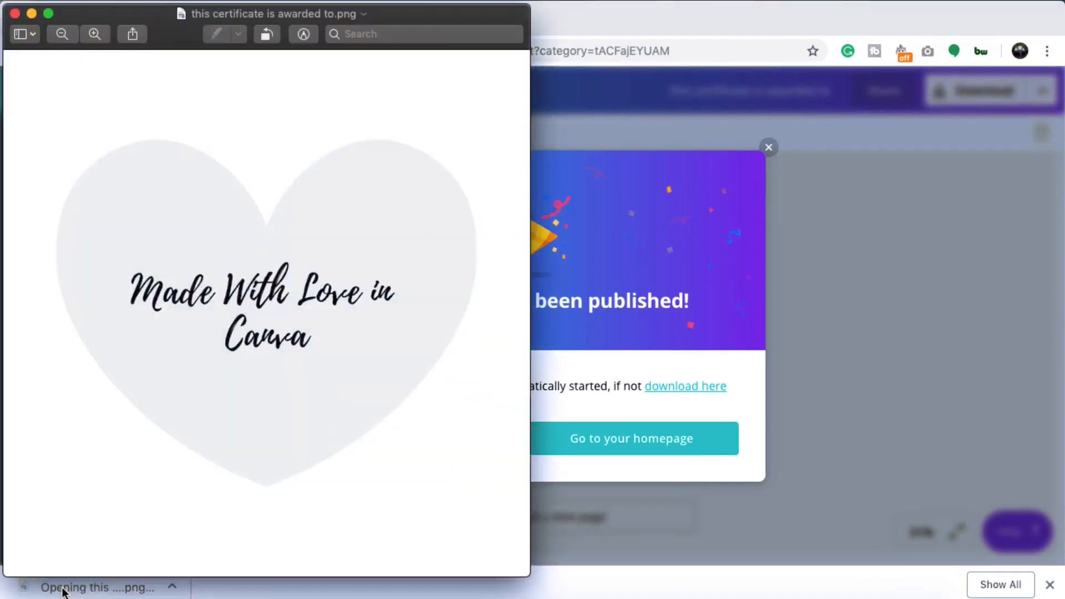
drag(63, 94, 508, 185)
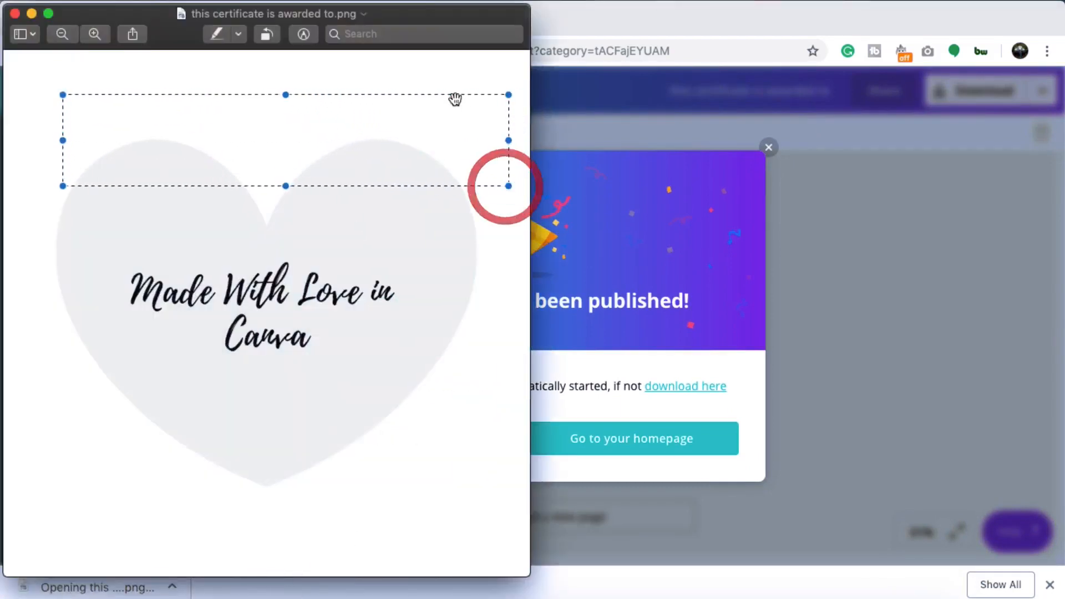
drag(478, 459, 343, 352)
mouse_move(428, 483)
mouse_down()
mouse_move(380, 431)
mouse_move(385, 471)
mouse_up()
mouse_move(460, 498)
mouse_down()
mouse_move(409, 416)
mouse_move(466, 405)
mouse_up()
drag(512, 142, 504, 194)
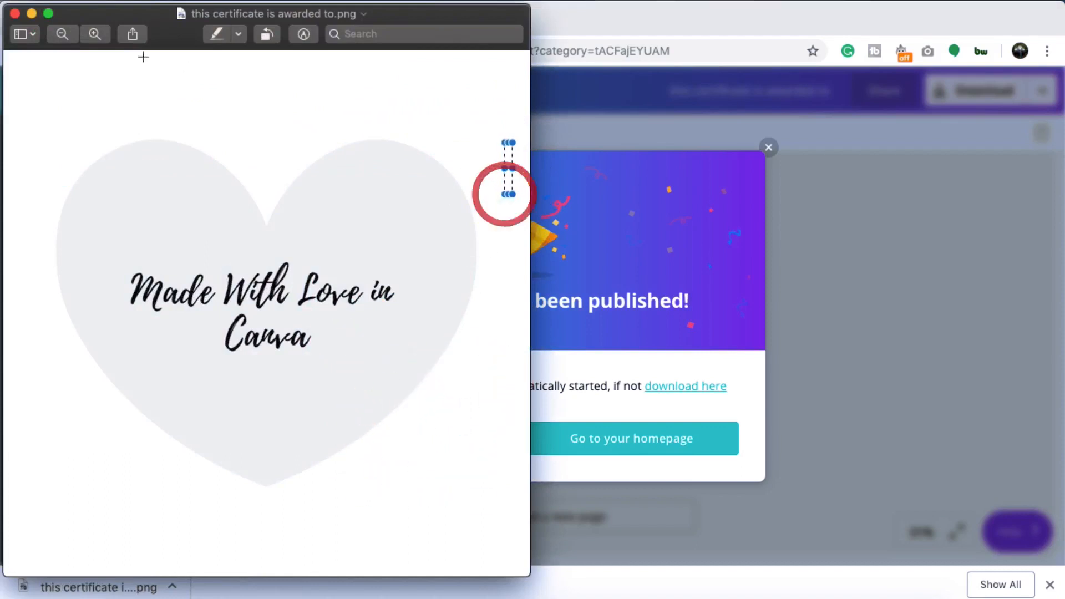
click(15, 13)
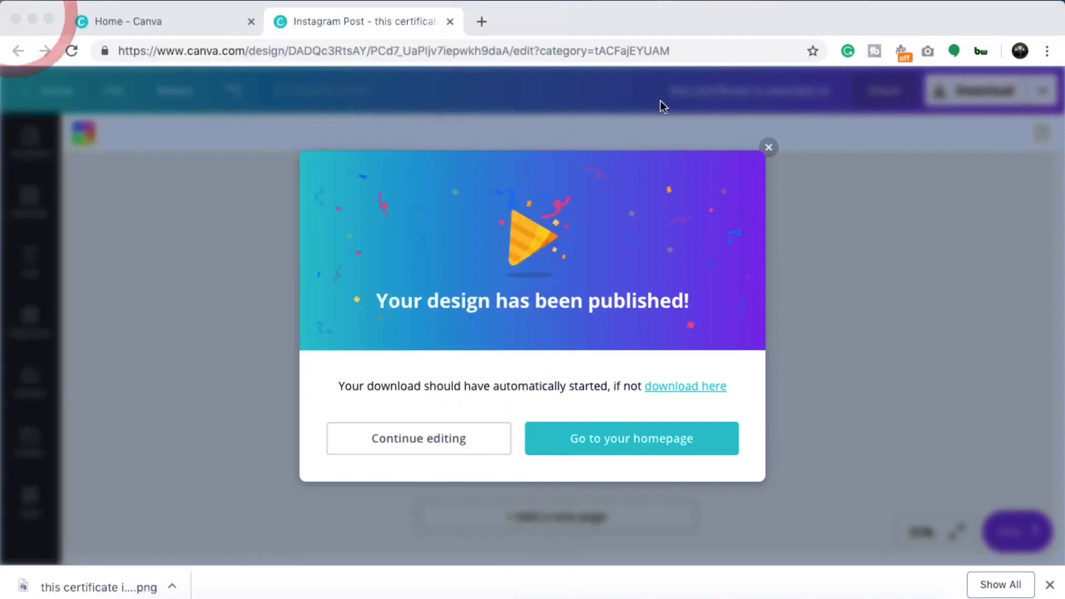
click(768, 147)
click(769, 167)
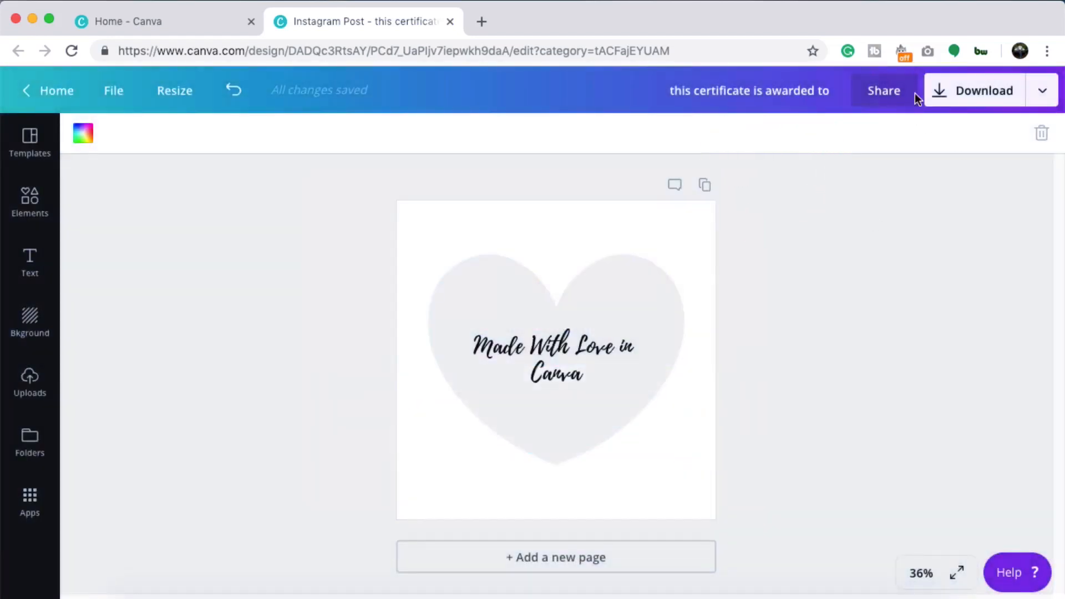
- Compare the JPG and PNG download options, and download the heart design as a PNG with a transparent background
click(975, 93)
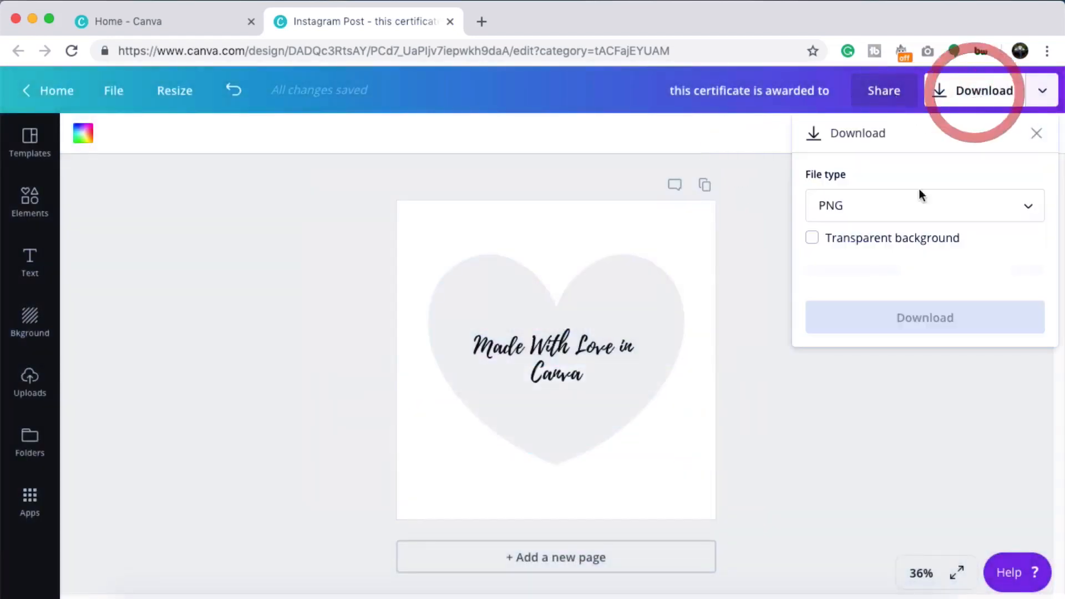
click(813, 240)
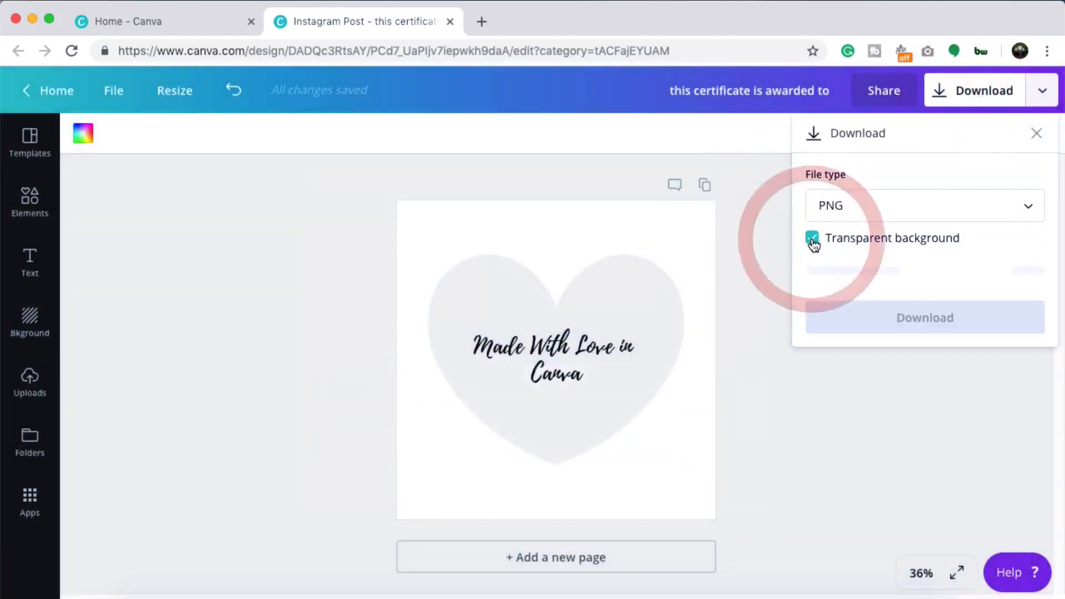
click(844, 213)
click(844, 255)
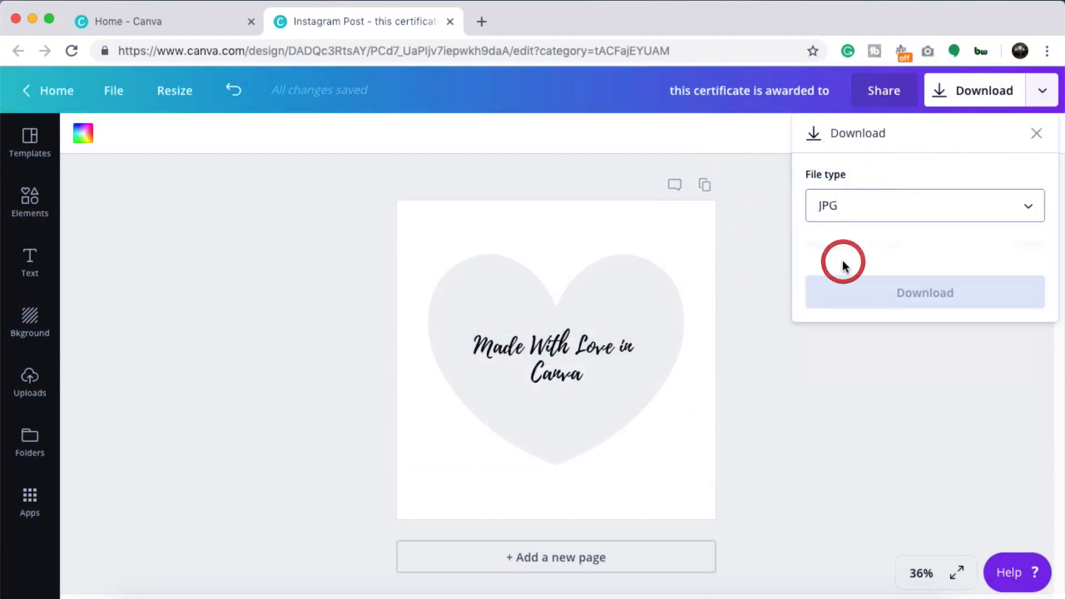
click(835, 209)
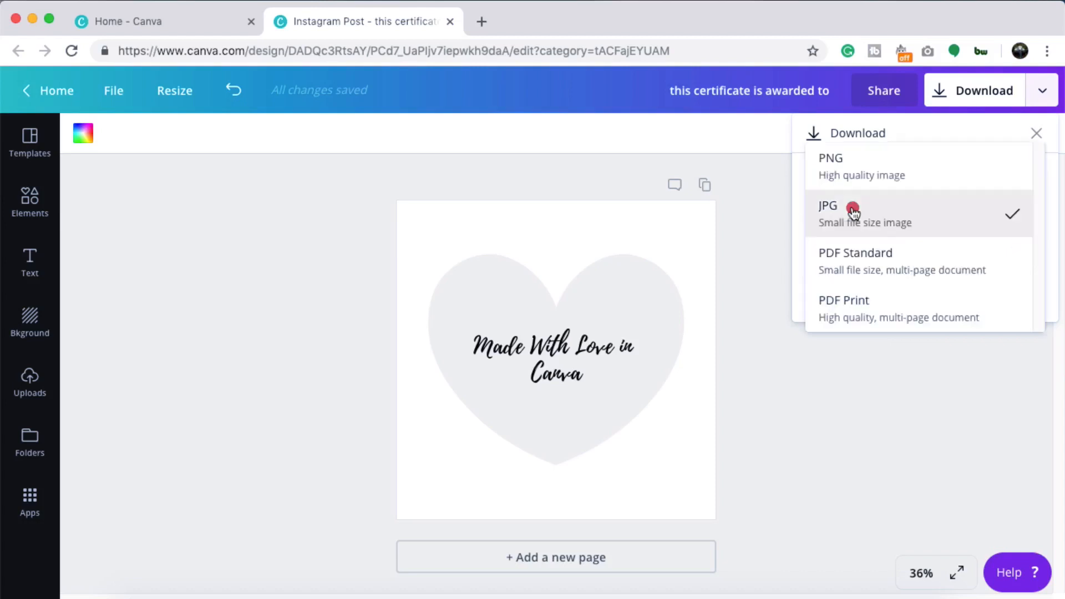
click(840, 160)
click(814, 240)
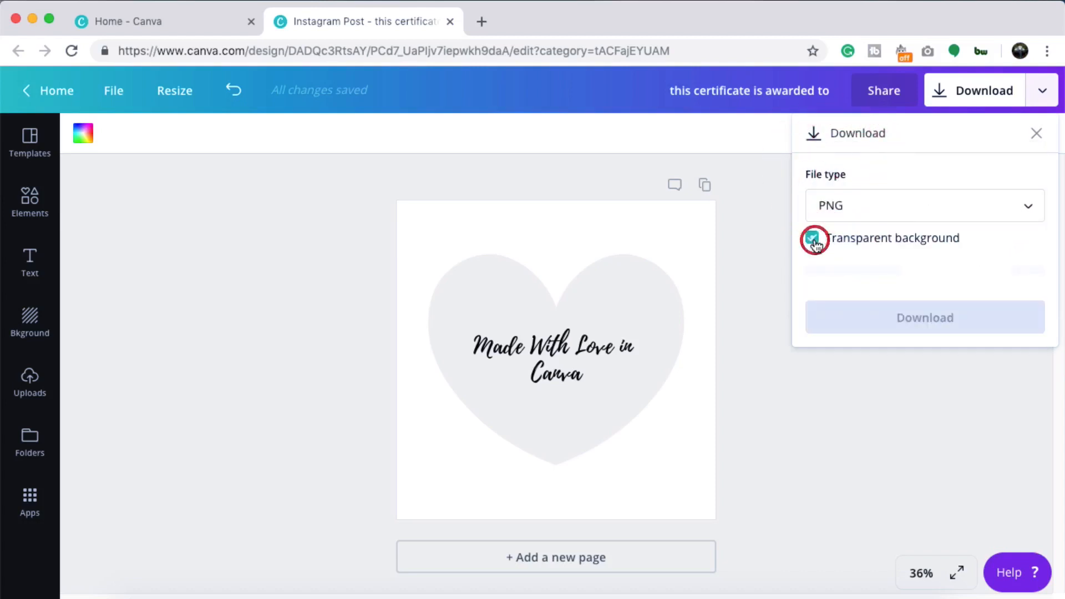
click(908, 286)
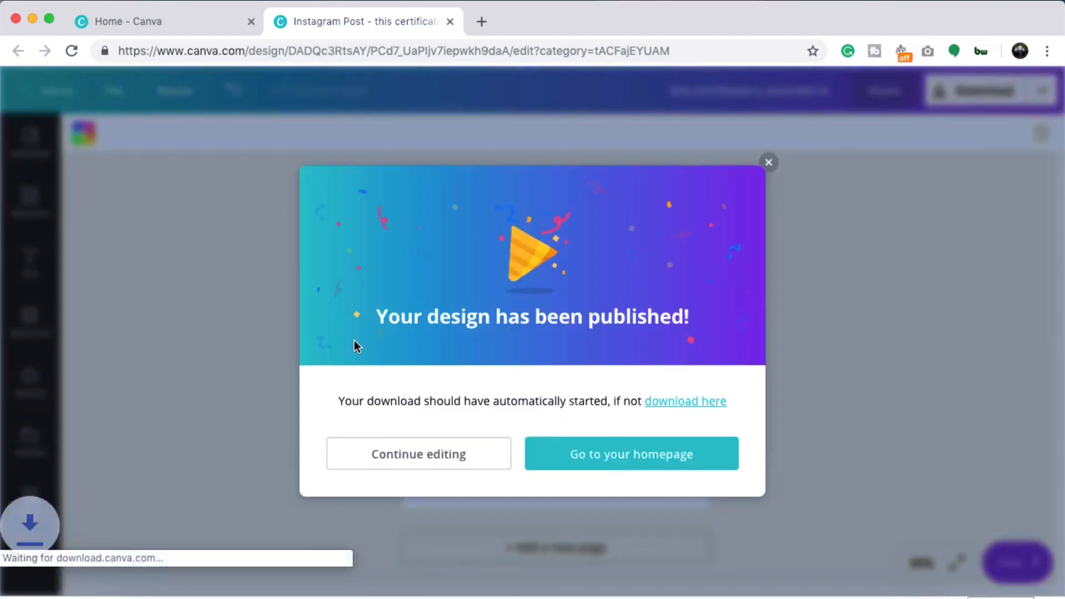
- Open the downloaded transparent heart PNG and mark several areas around the heart to examine its background
click(60, 587)
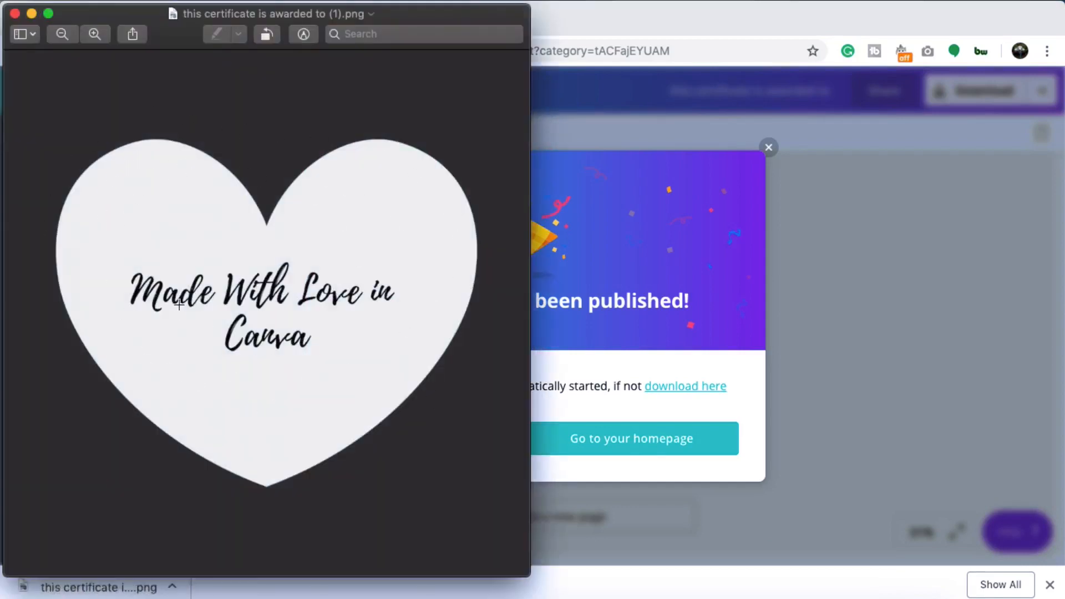
drag(298, 82, 468, 135)
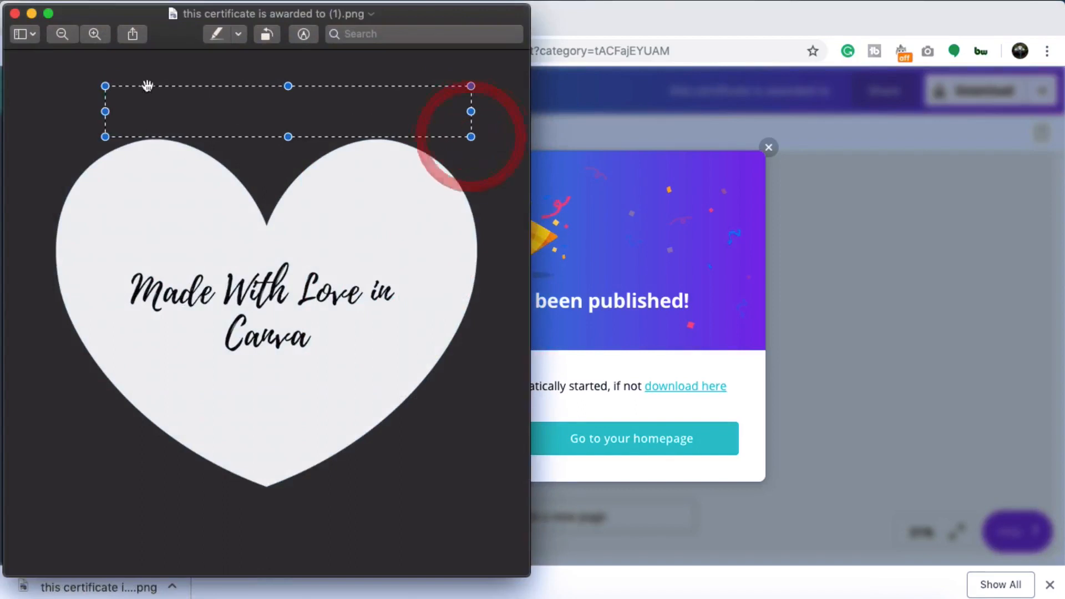
click(69, 86)
drag(22, 111, 24, 258)
drag(36, 411, 86, 458)
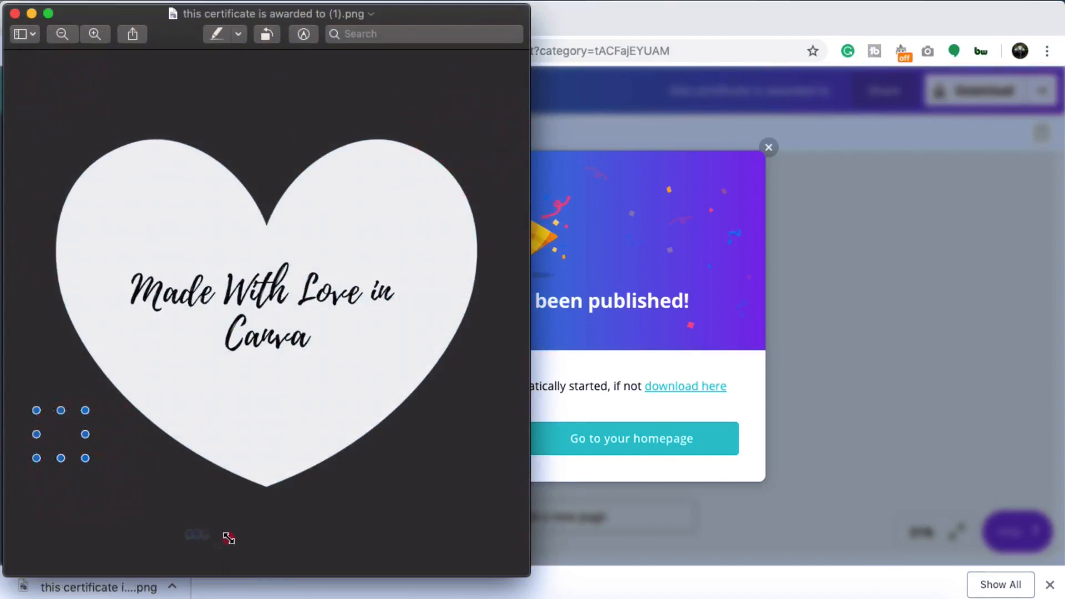
drag(274, 535, 189, 535)
drag(340, 530, 428, 459)
drag(457, 520, 489, 427)
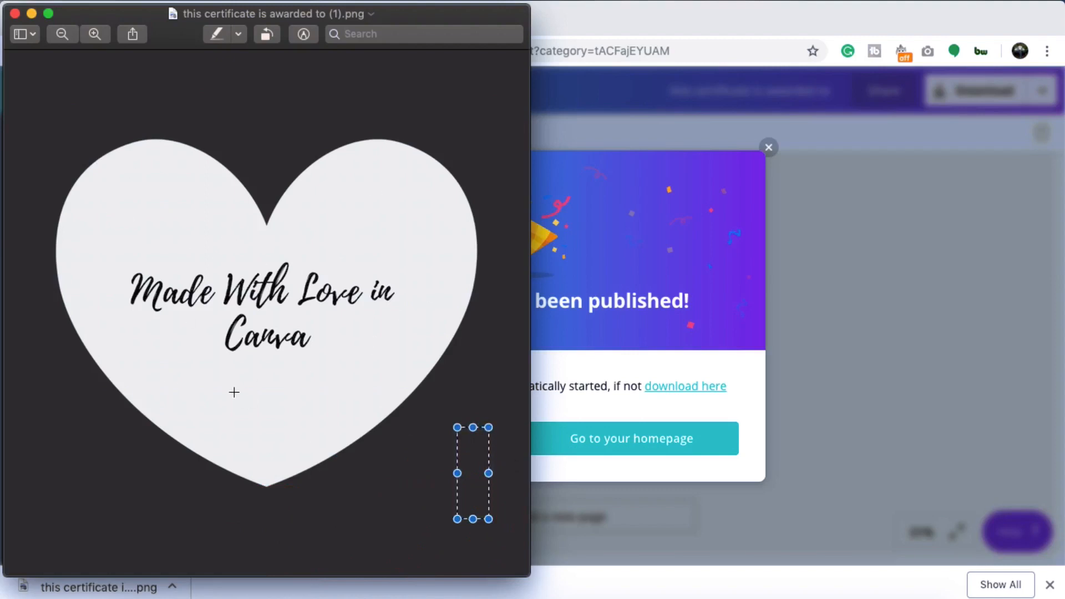
- Mark the heart and its text to examine the visible artwork, and close the image and the published notice
drag(85, 143, 516, 451)
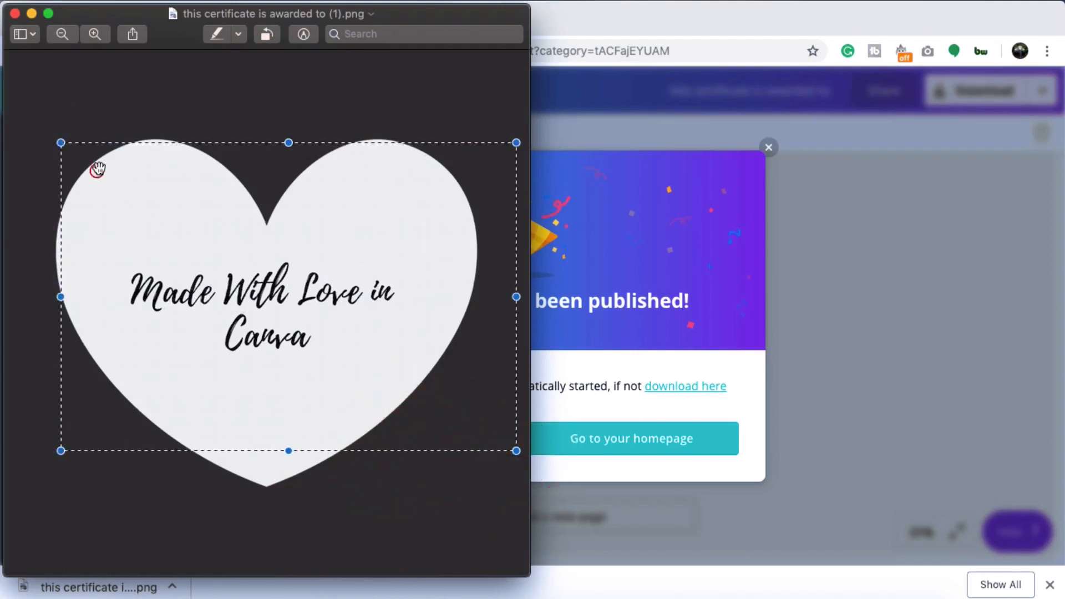
drag(26, 106, 391, 502)
click(481, 459)
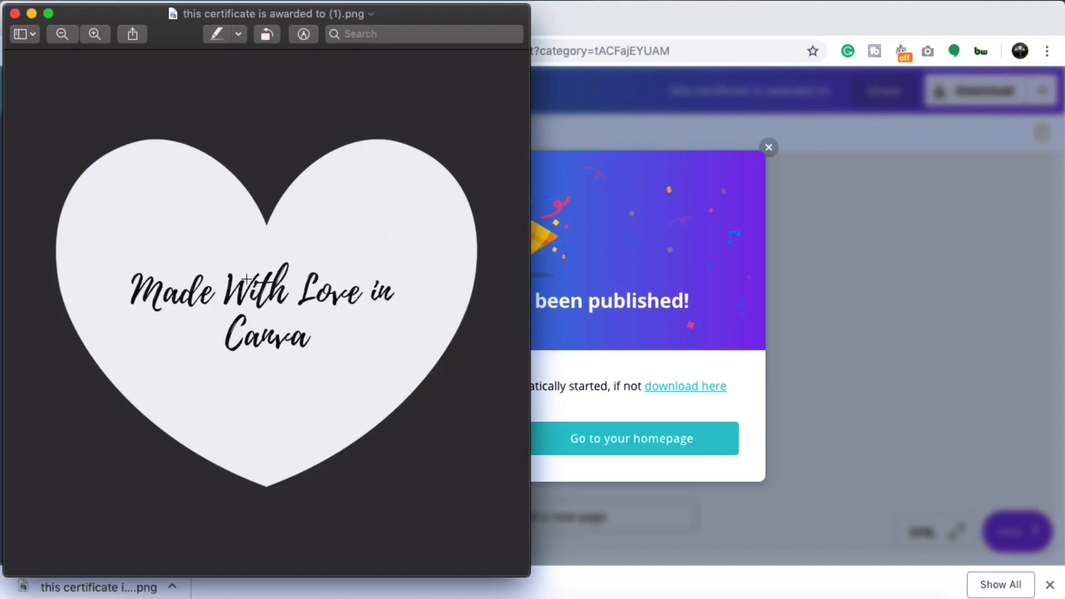
drag(120, 250, 302, 374)
click(405, 454)
click(876, 243)
click(875, 243)
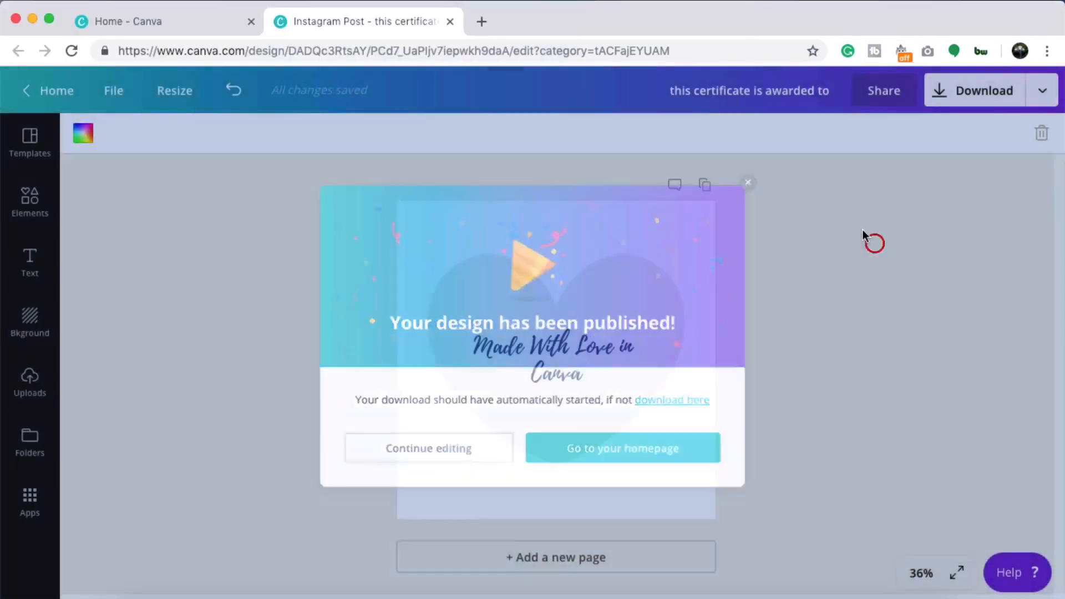
click(747, 185)
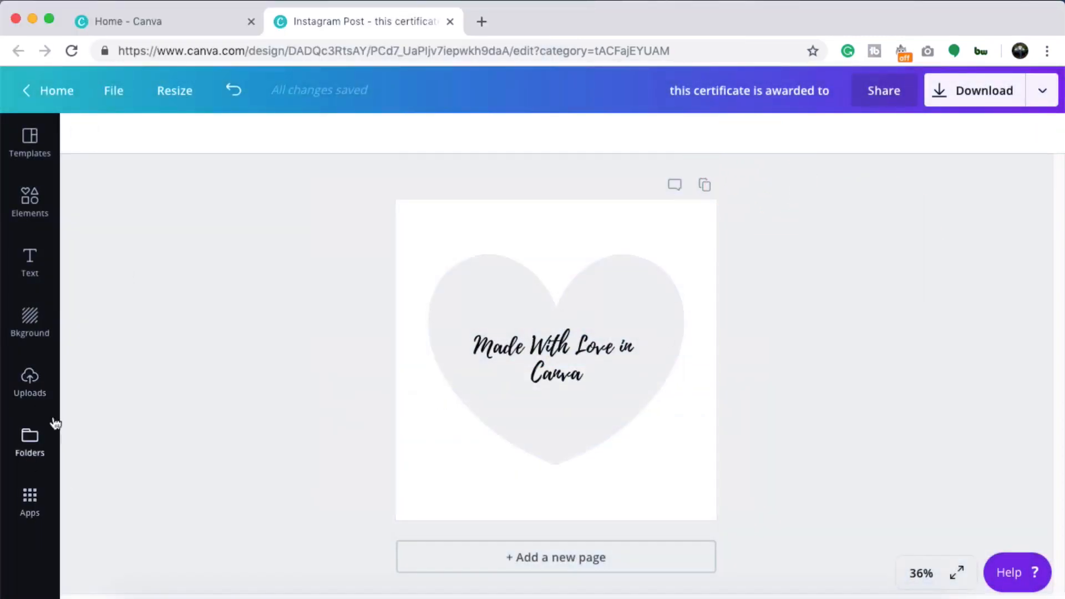
- Upload the transparent heart image "this certificate is awarded to (1).png" from the Downloads folder
click(40, 392)
click(179, 147)
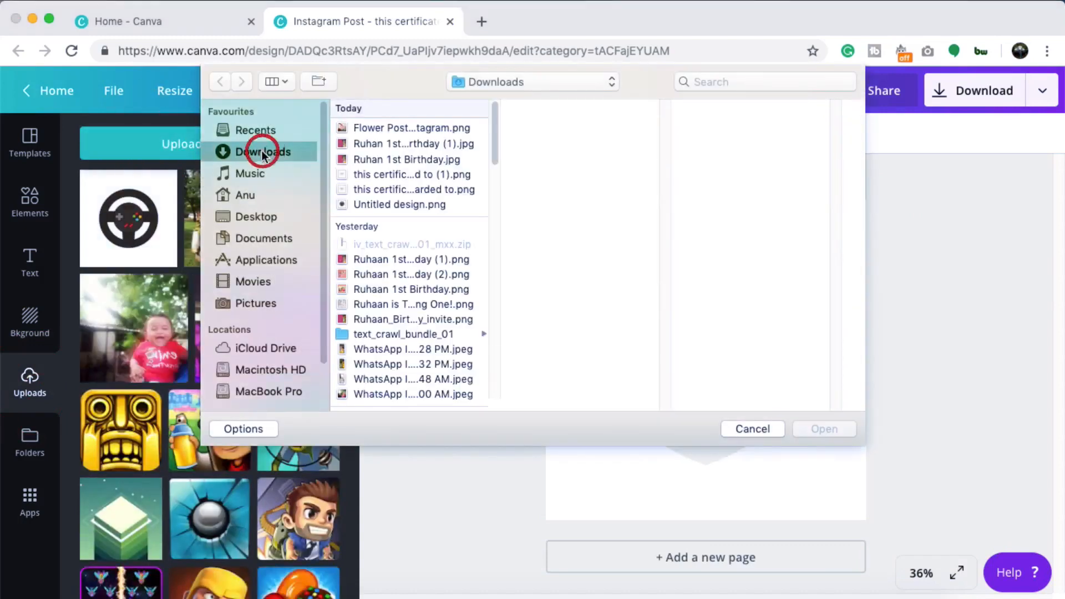
click(385, 186)
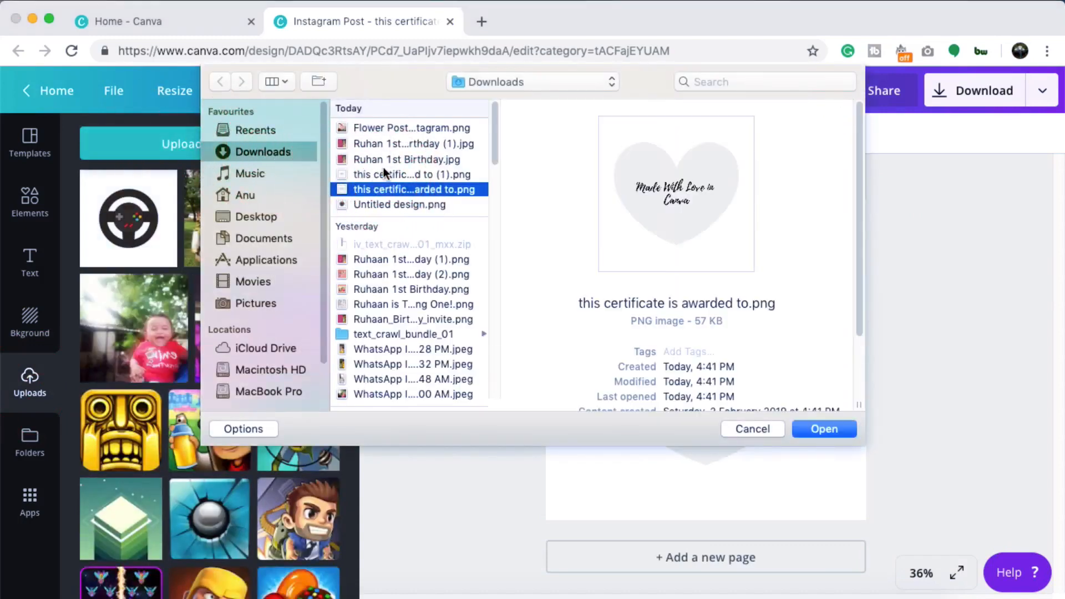
click(384, 169)
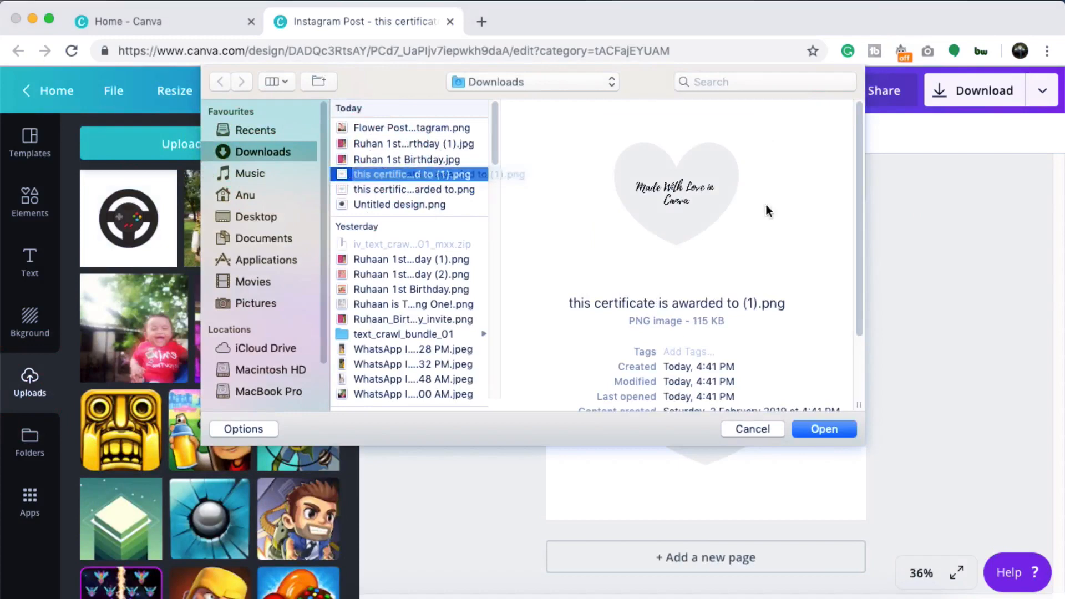
click(827, 431)
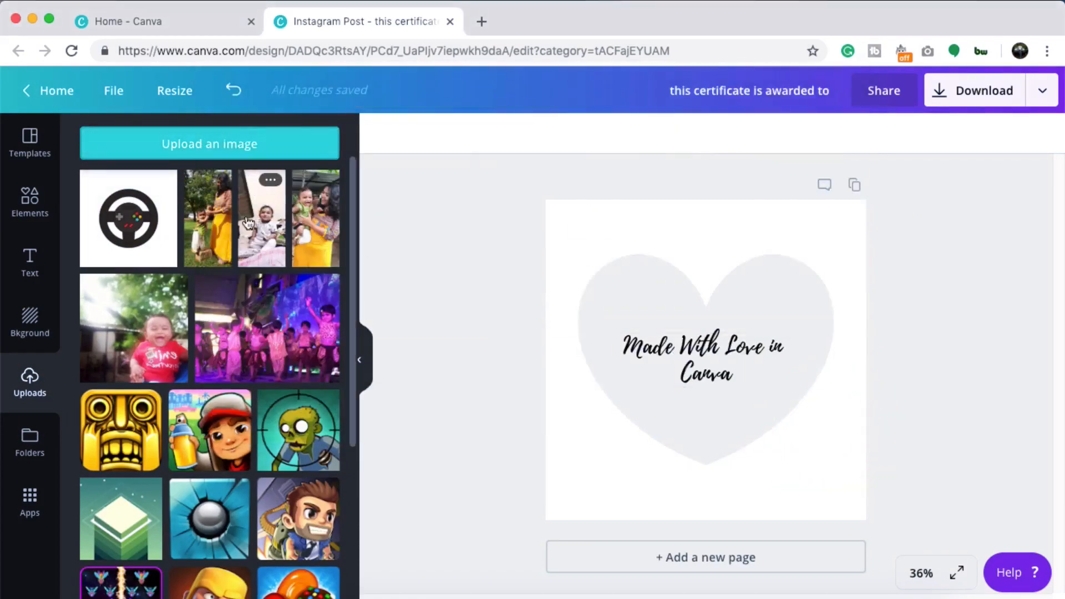
- Delete the heart and its text from the page and apply the "The Sushi Place" food Instagram post template
click(756, 295)
click(1042, 136)
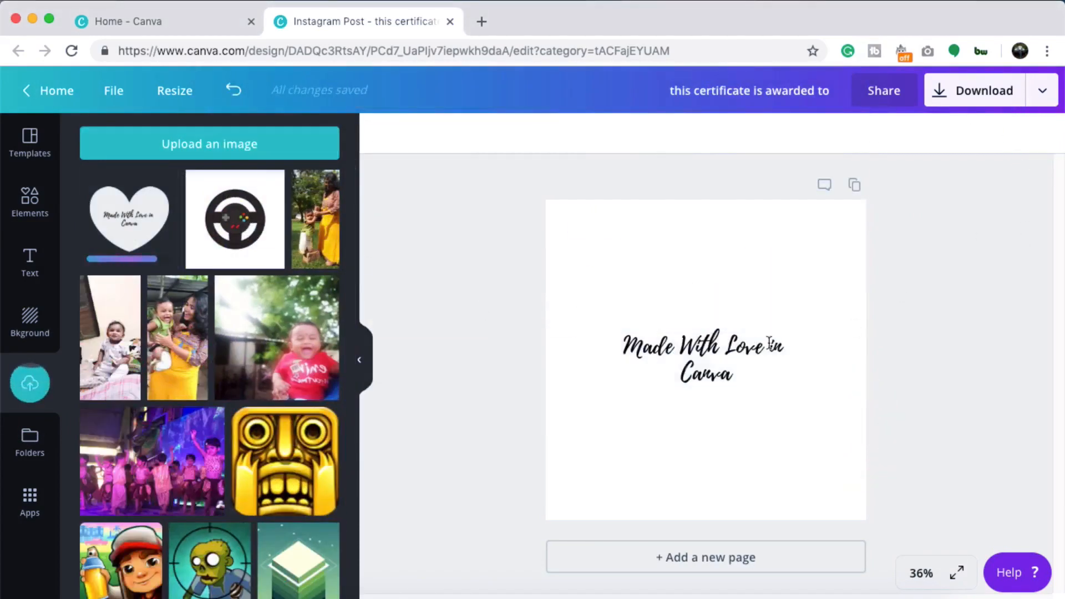
click(790, 341)
click(1039, 136)
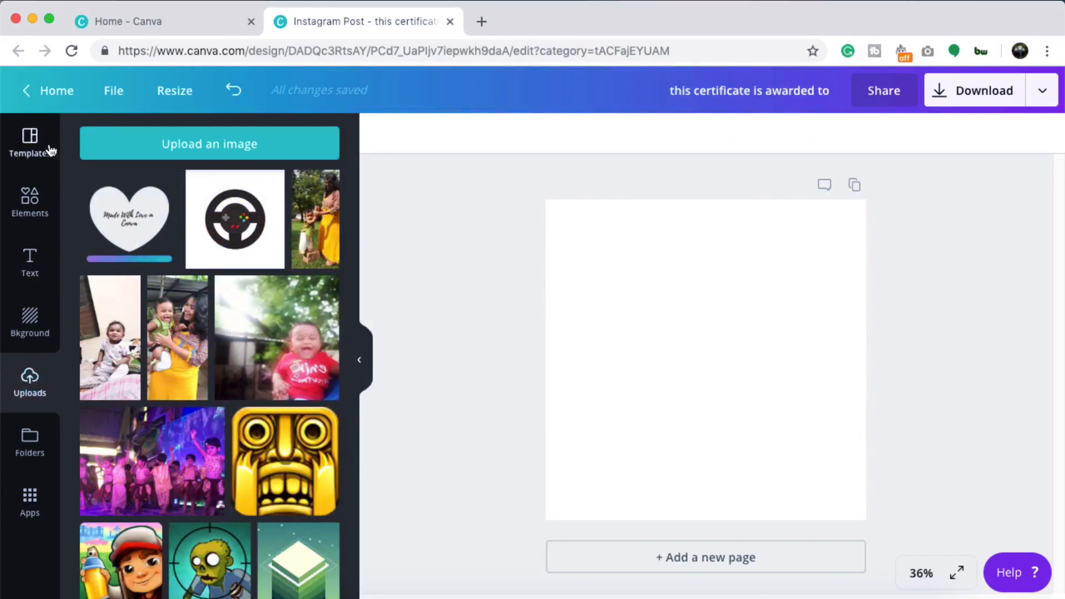
click(30, 142)
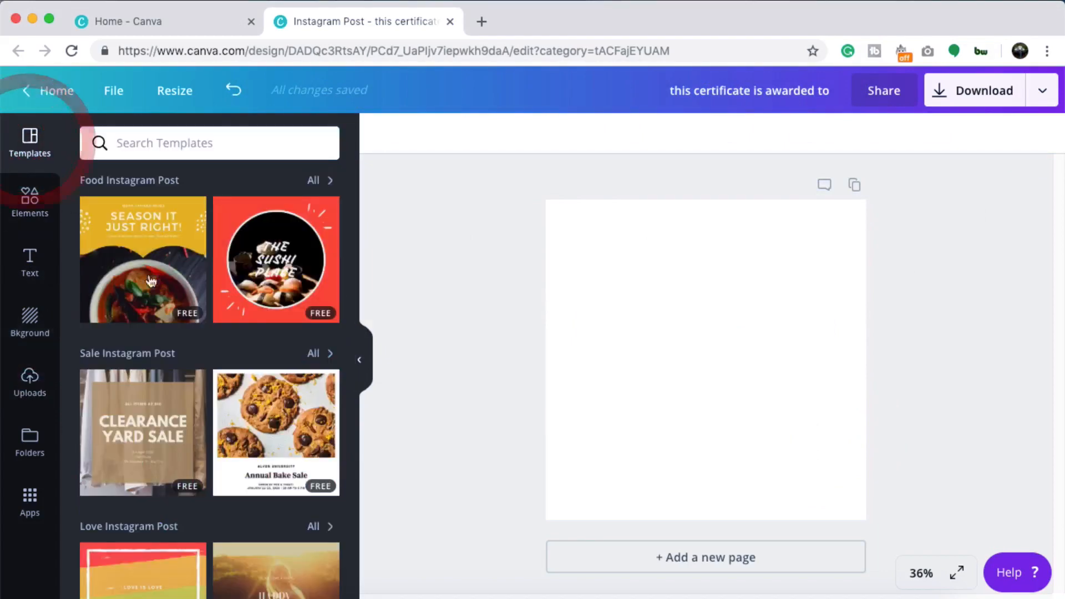
click(291, 238)
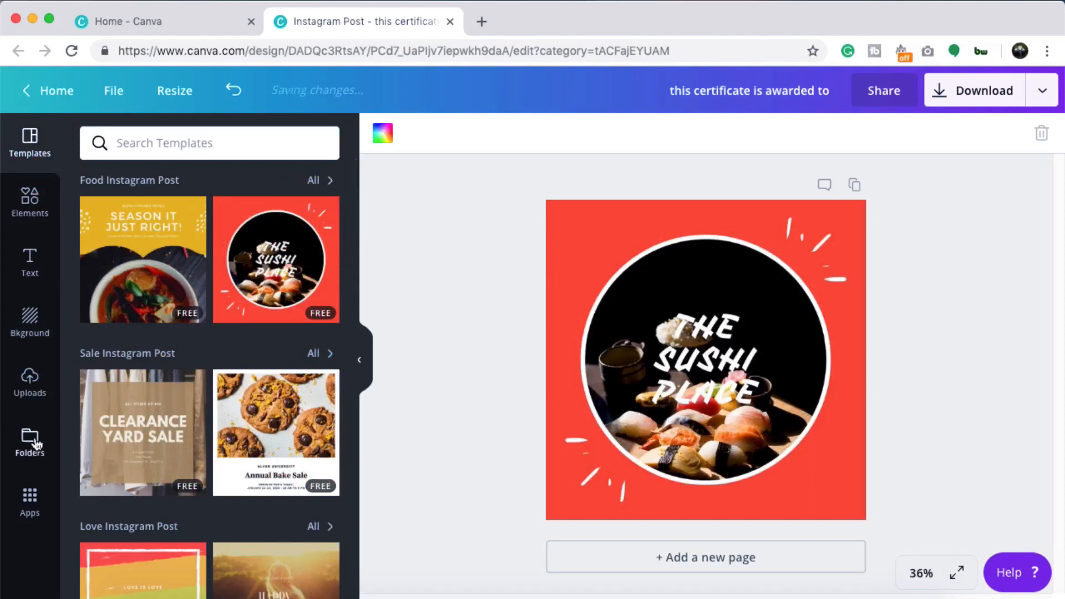
- Add the uploaded transparent heart to the sushi post, shrink it, and place copies in the upper-left and lower-right corners of the design
click(30, 383)
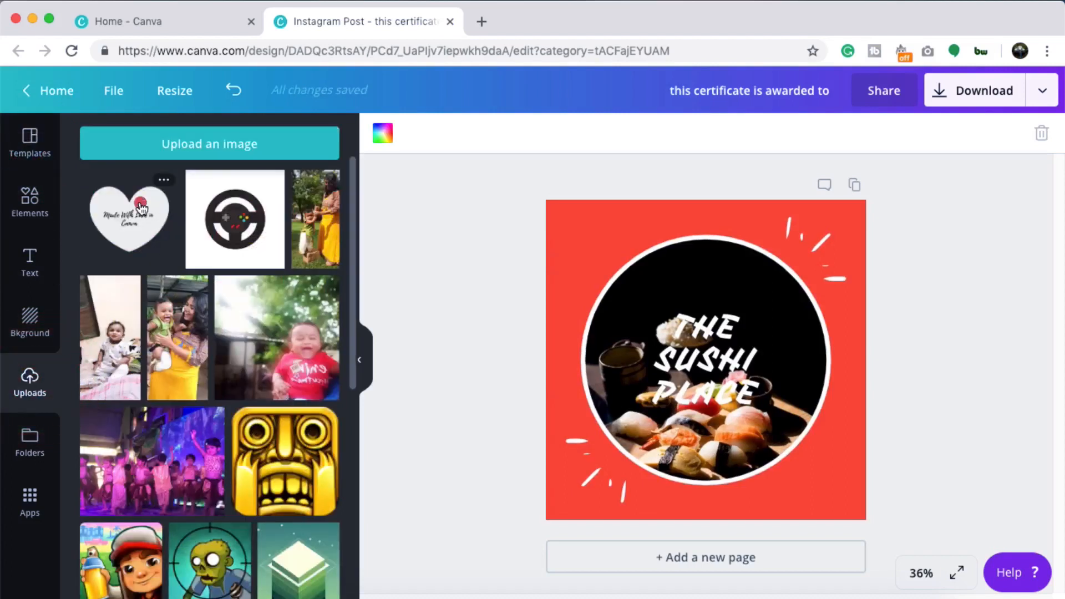
click(141, 207)
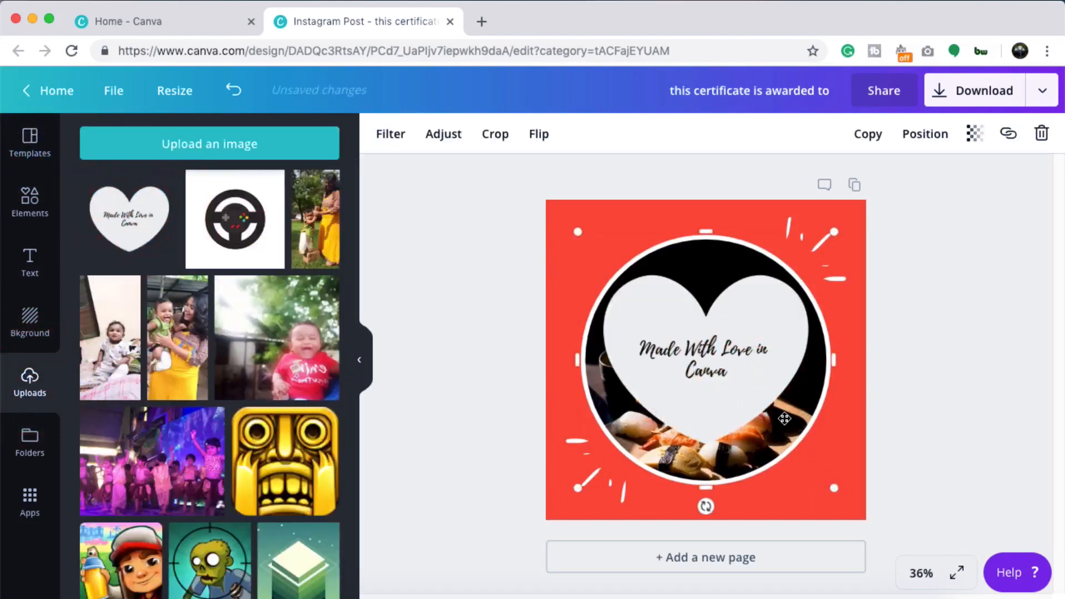
drag(750, 375, 592, 248)
drag(627, 280, 813, 479)
drag(753, 430, 776, 451)
drag(823, 498, 597, 247)
click(957, 480)
key(alt)
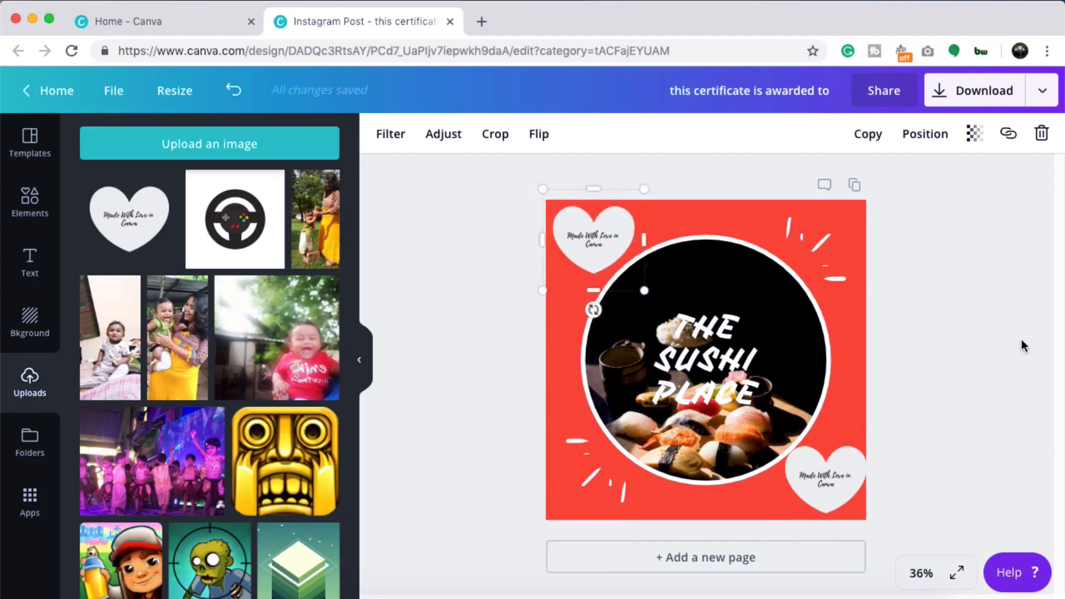
- Close the sushi design and reload the Canva home page to refresh the list of designs
click(450, 22)
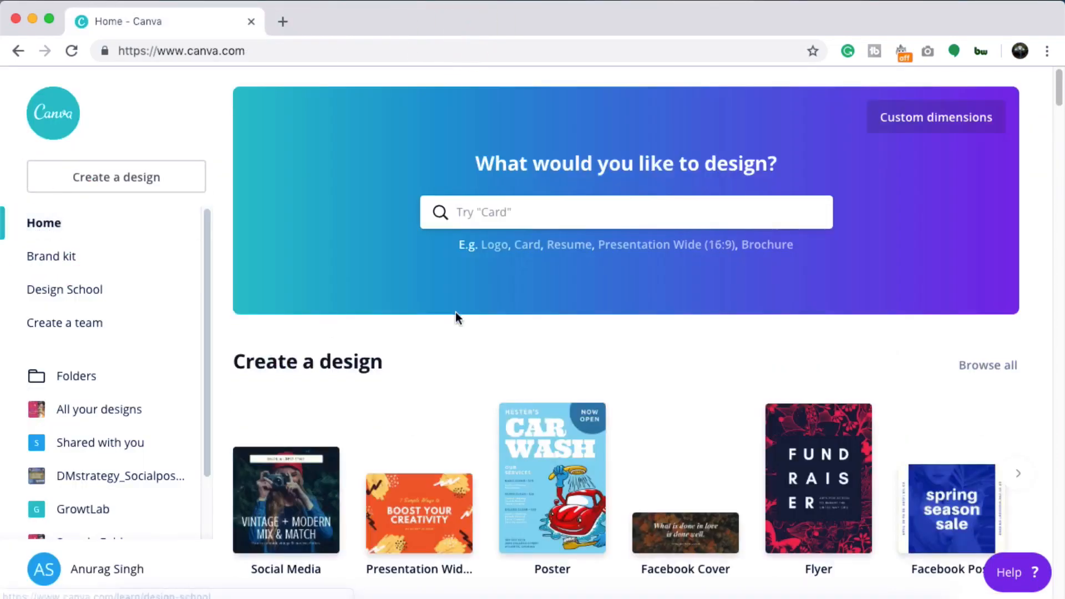
scroll(455, 312, down, 10)
click(71, 50)
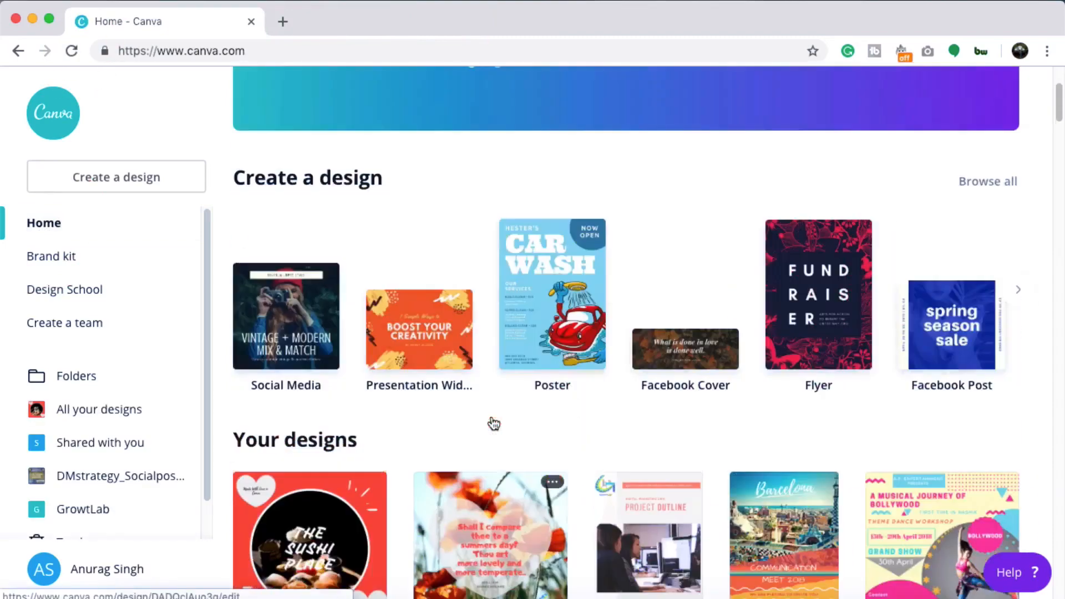
scroll(117, 263, down, 5)
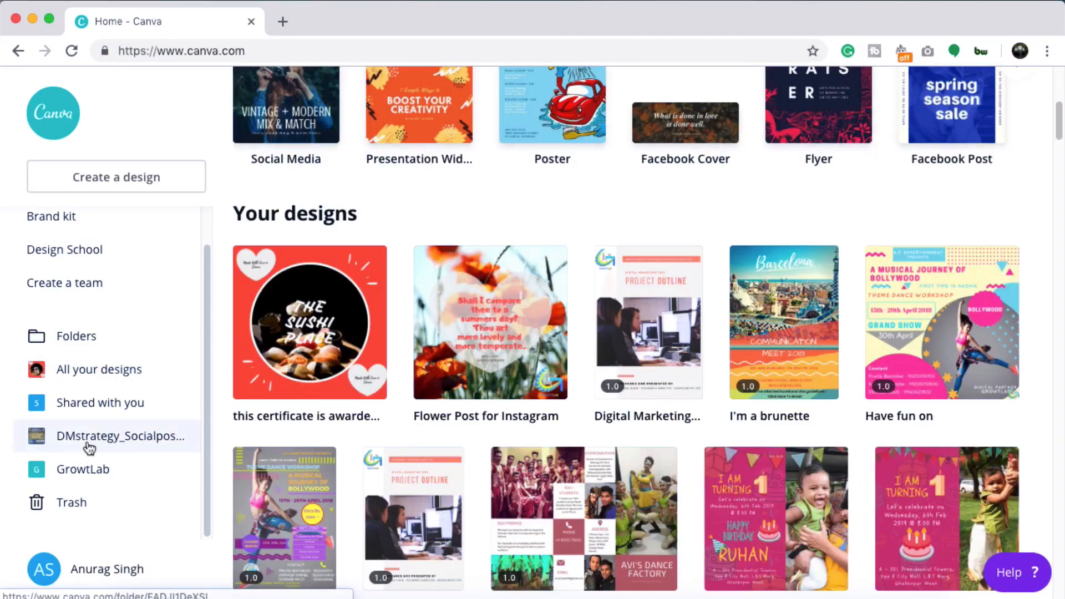
- Move "Flower Post for Instagram" to the DMstrategy_Socialpost_16_11_2018 folder and open that folder
click(552, 255)
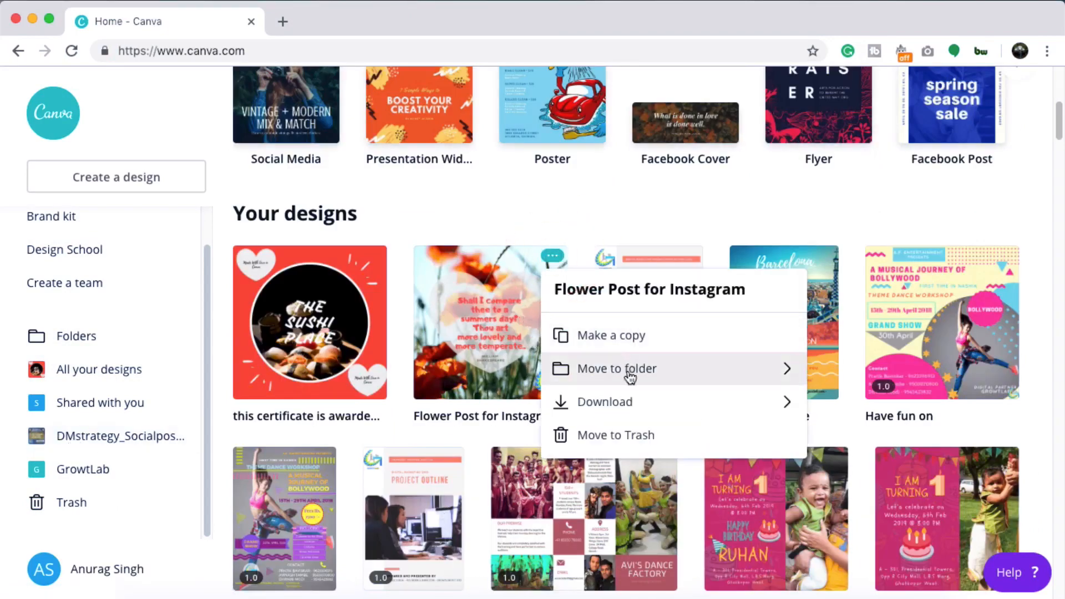
click(629, 377)
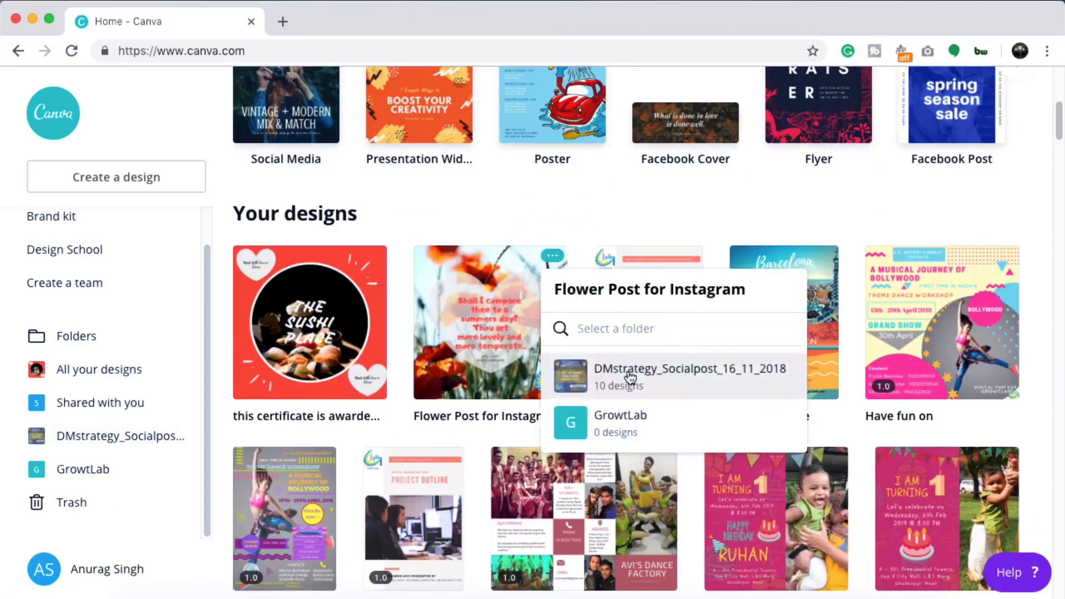
click(659, 380)
click(88, 437)
click(78, 337)
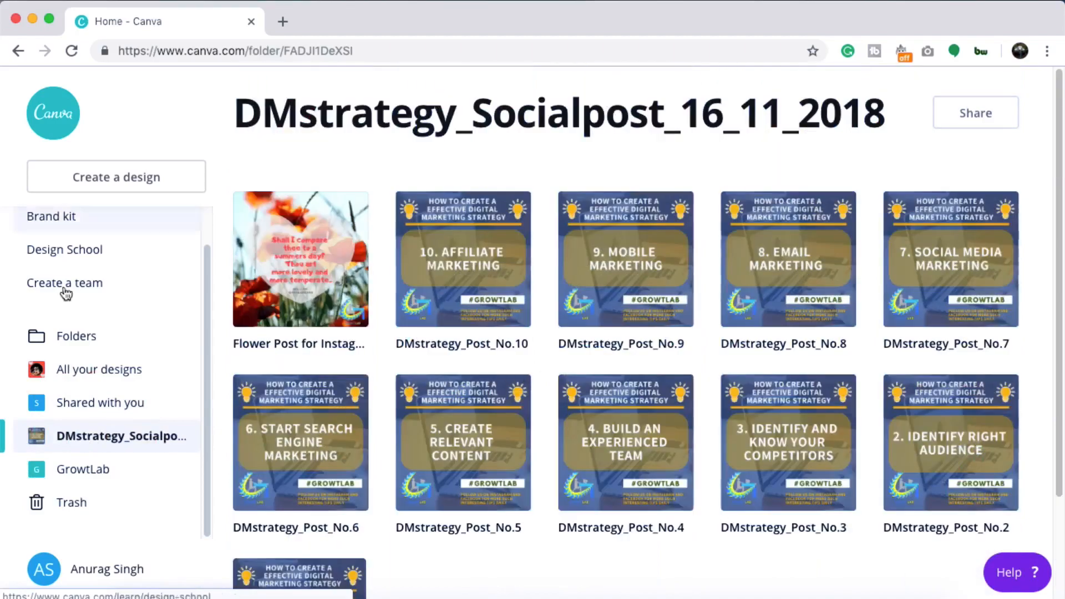
- Examine the full list of designs on the home page against the designs grouped in the DMstrategy_Socialpost_16_11_2018 folder
scroll(82, 208, up, 2)
click(59, 221)
scroll(707, 365, down, 10)
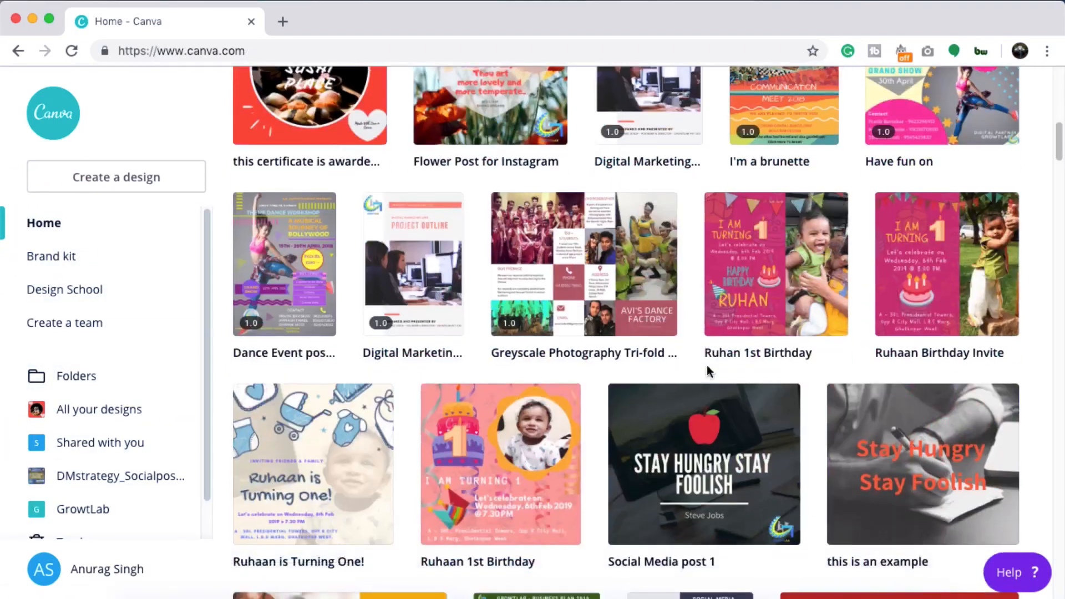
scroll(707, 371, down, 10)
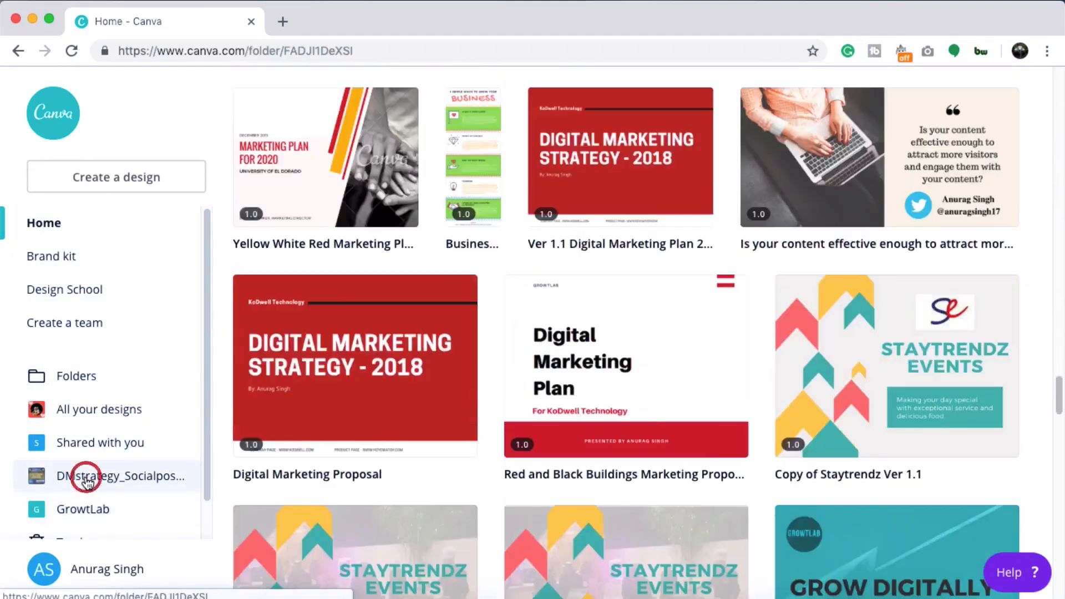
click(85, 477)
scroll(372, 341, down, 1)
scroll(541, 304, up, 1)
scroll(95, 441, down, 1)
scroll(83, 332, up, 1)
click(61, 222)
scroll(575, 309, down, 15)
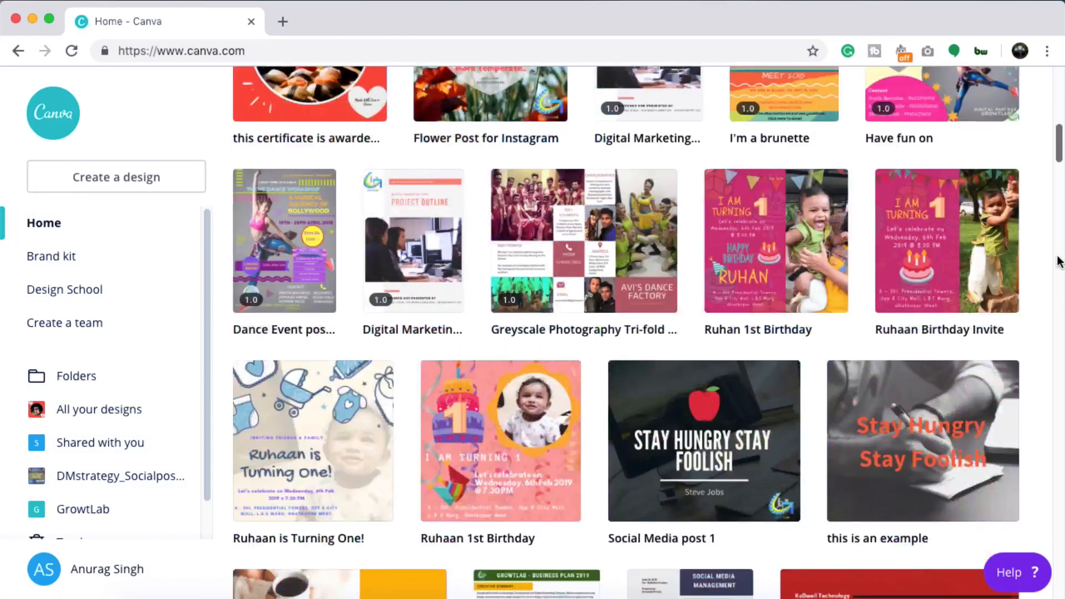